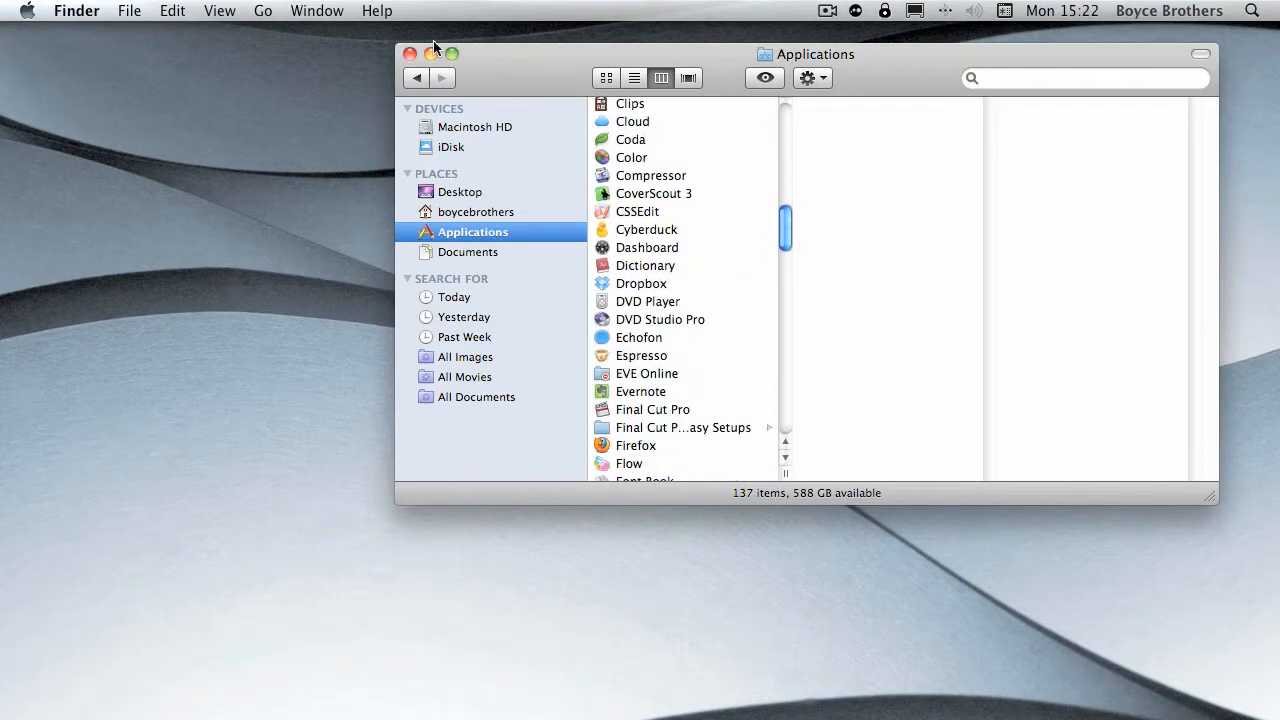
- Switch to Mail, create the account using the full name, email address and account password, and open the "Get started with Google Mail" message
click(410, 53)
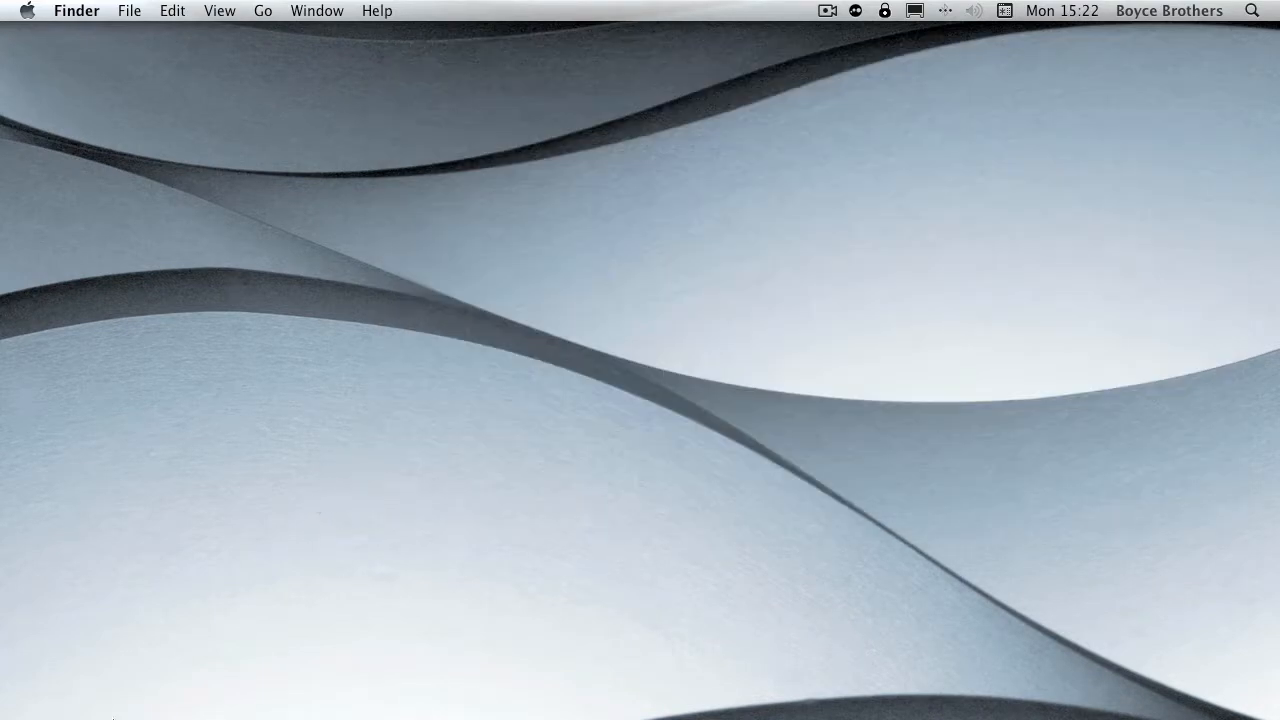
mouse_move(102, 714)
click(142, 684)
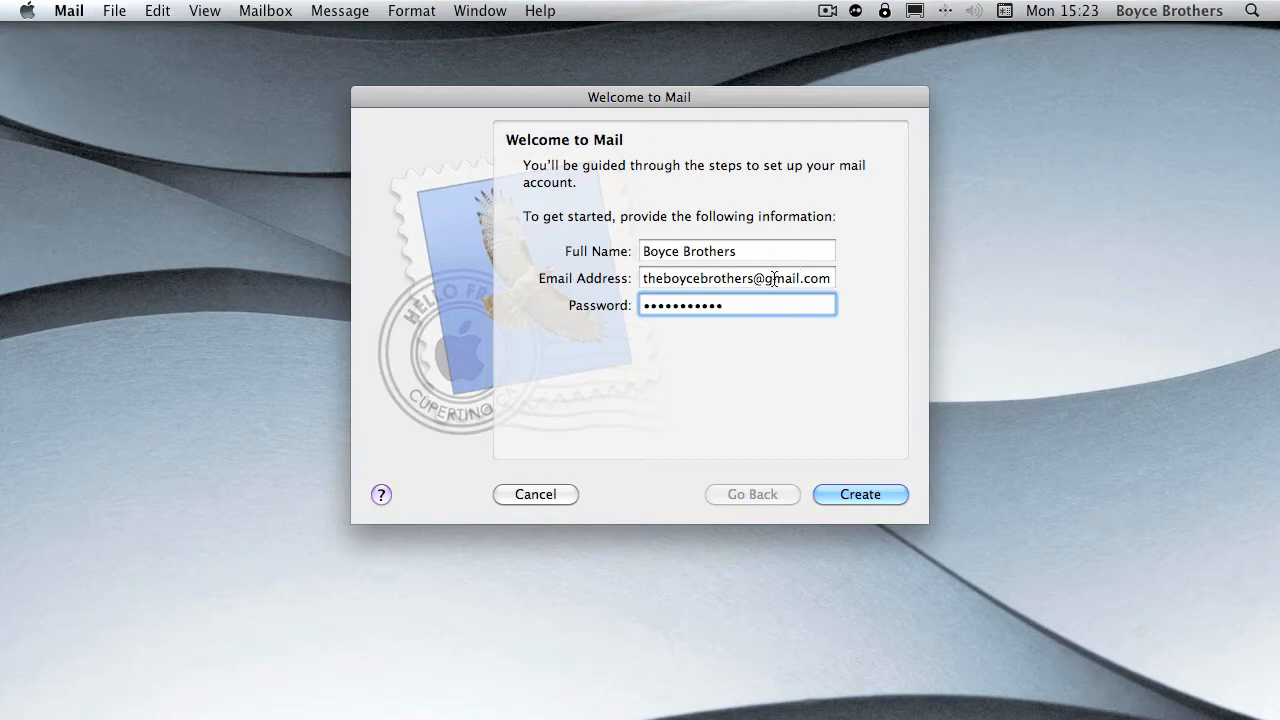
click(875, 492)
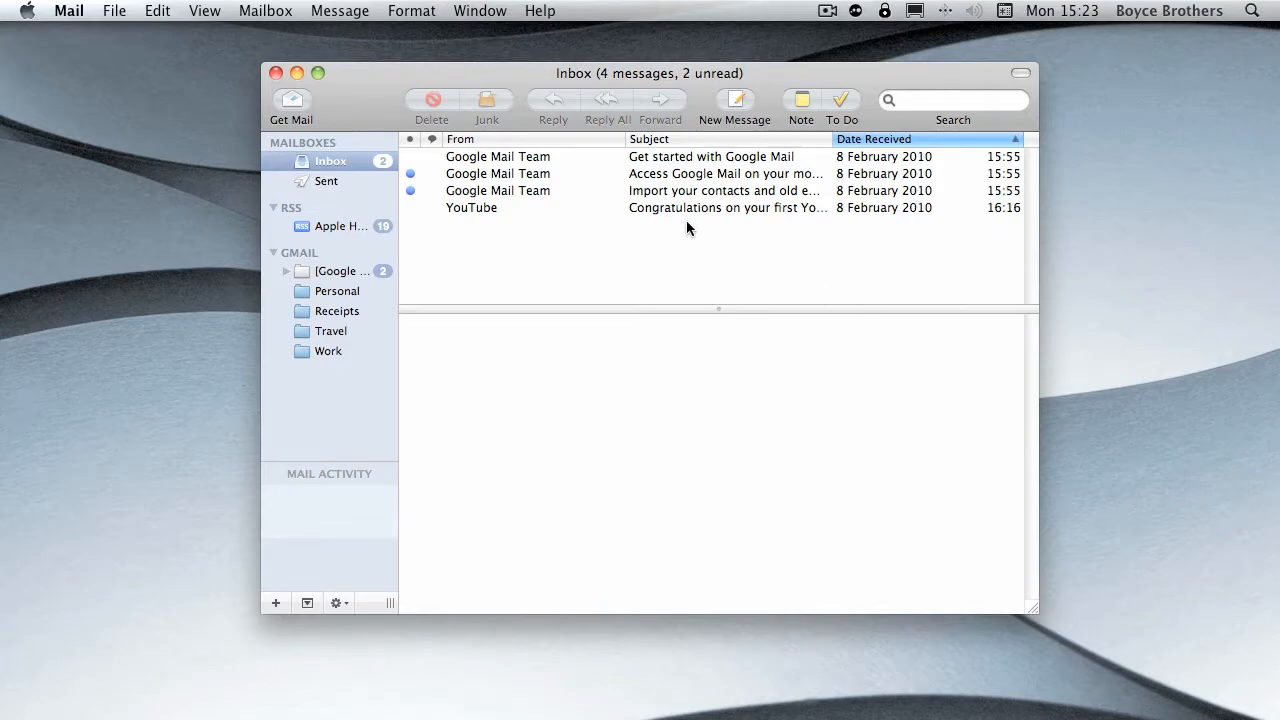
click(508, 160)
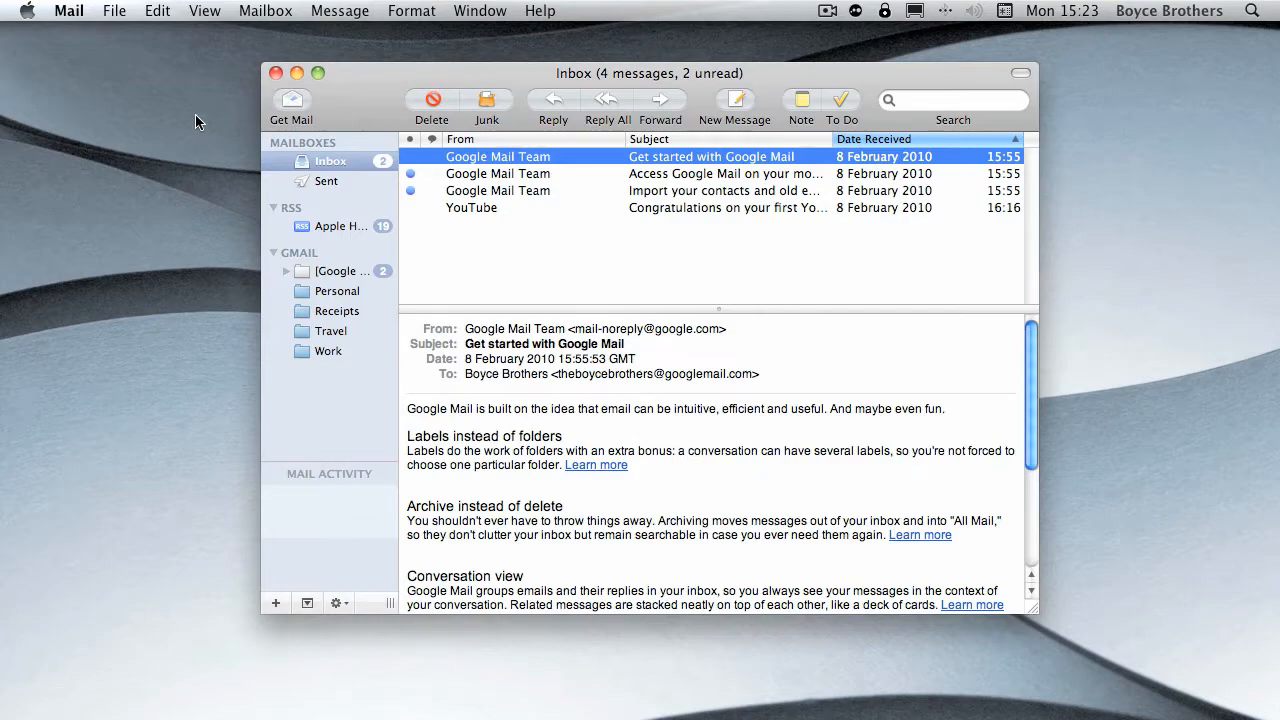
- Examine the Gmail account information in the preferences and the form for adding another account
click(72, 14)
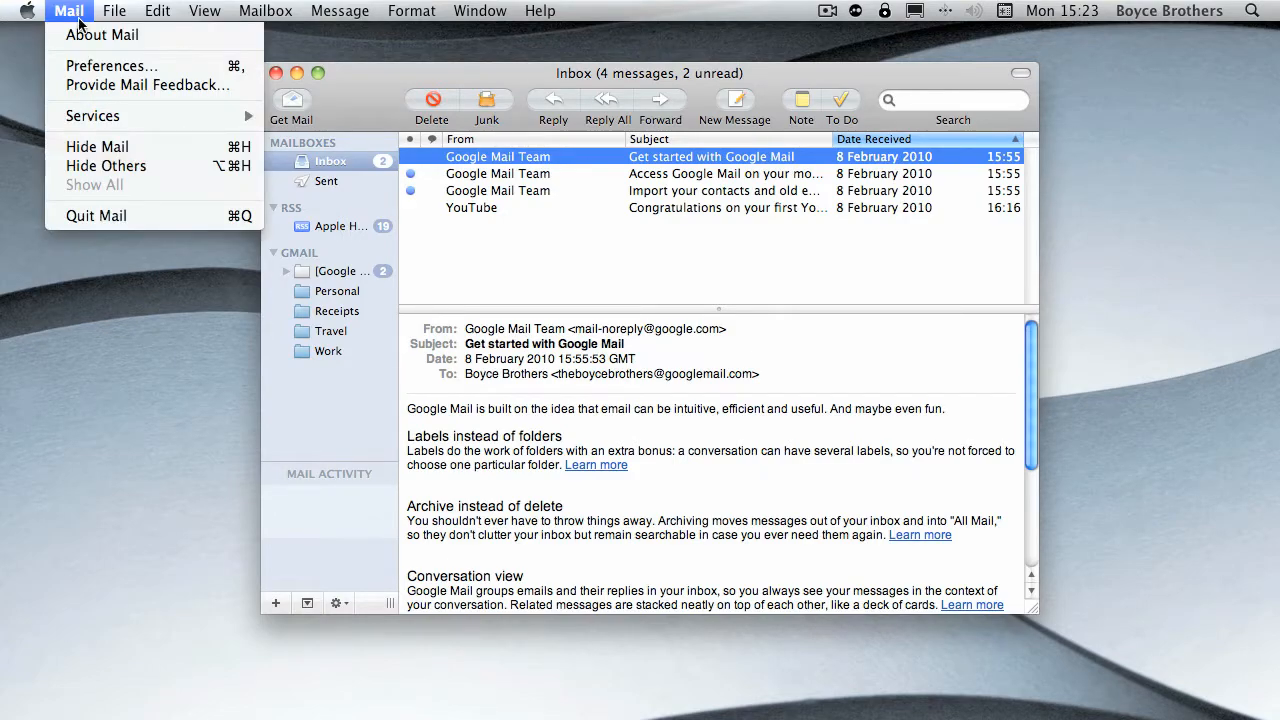
click(128, 66)
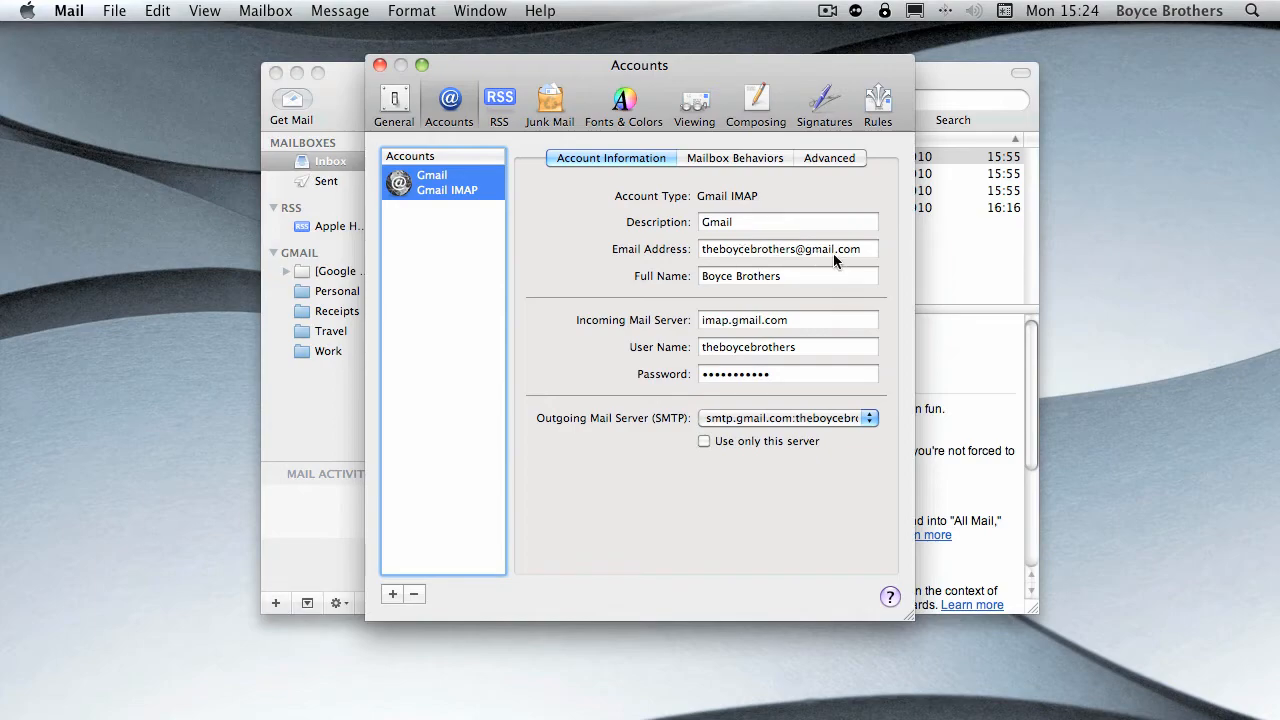
drag(866, 252, 706, 262)
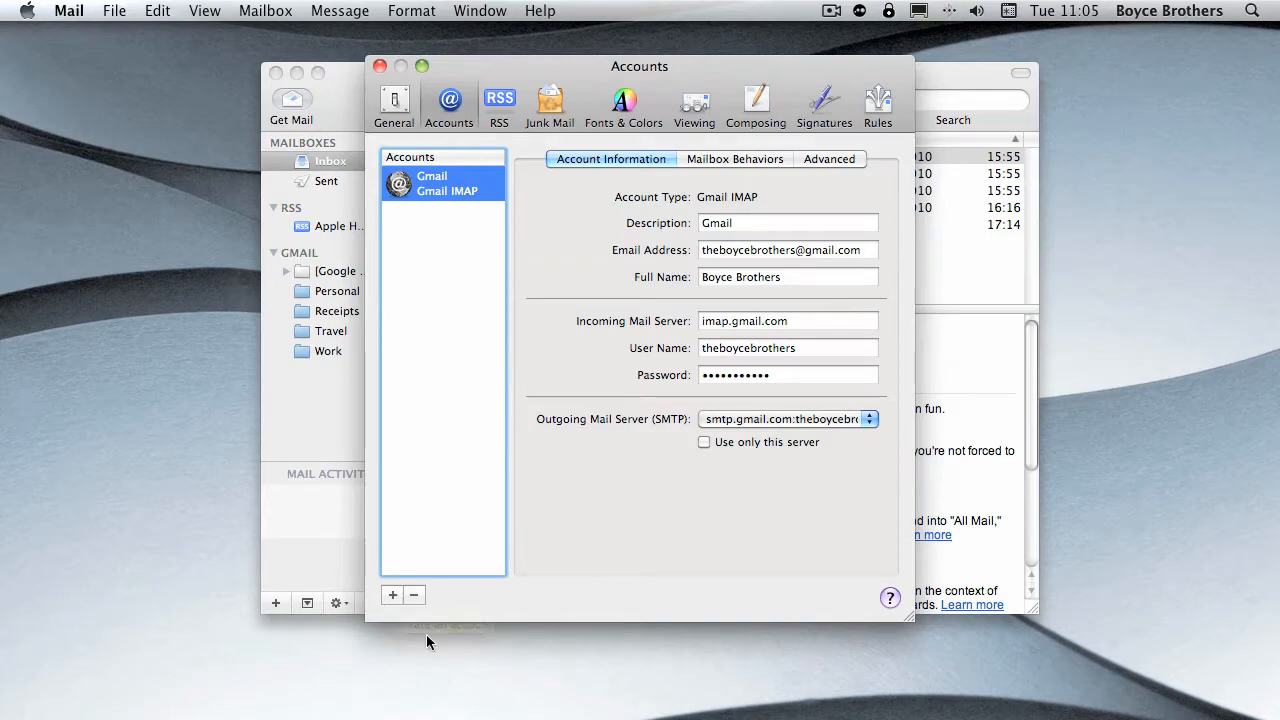
click(396, 597)
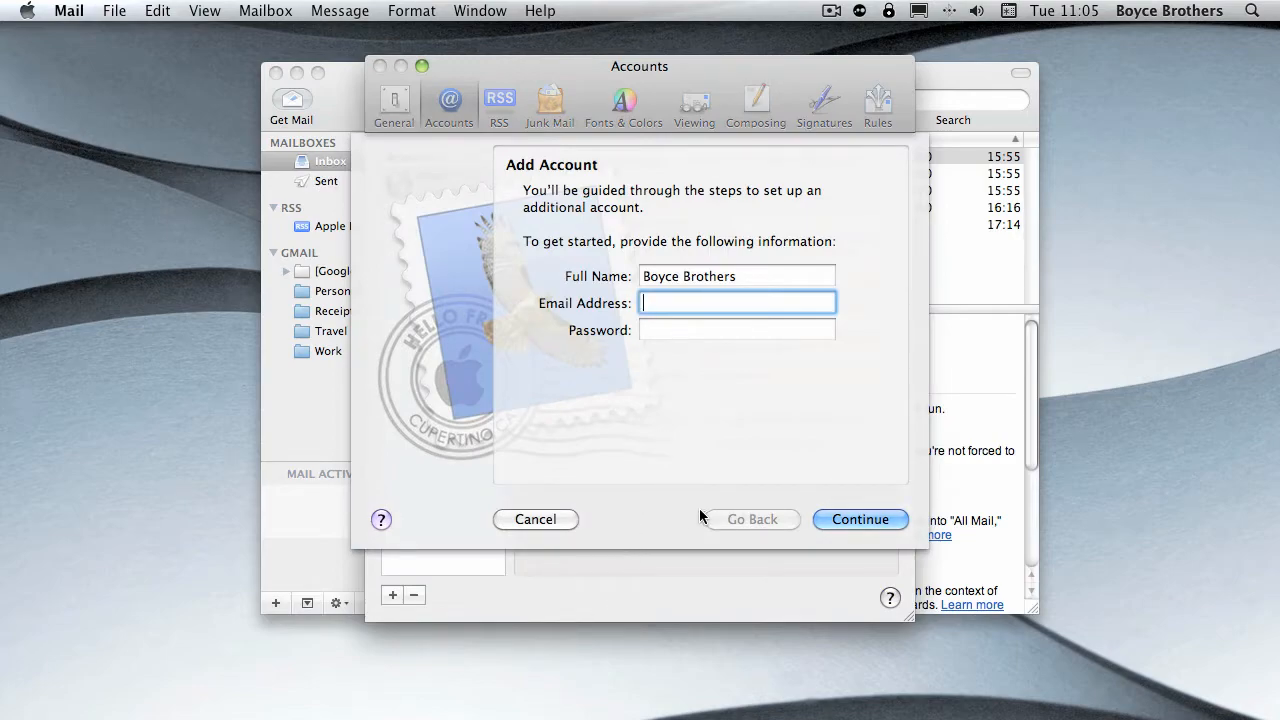
click(561, 521)
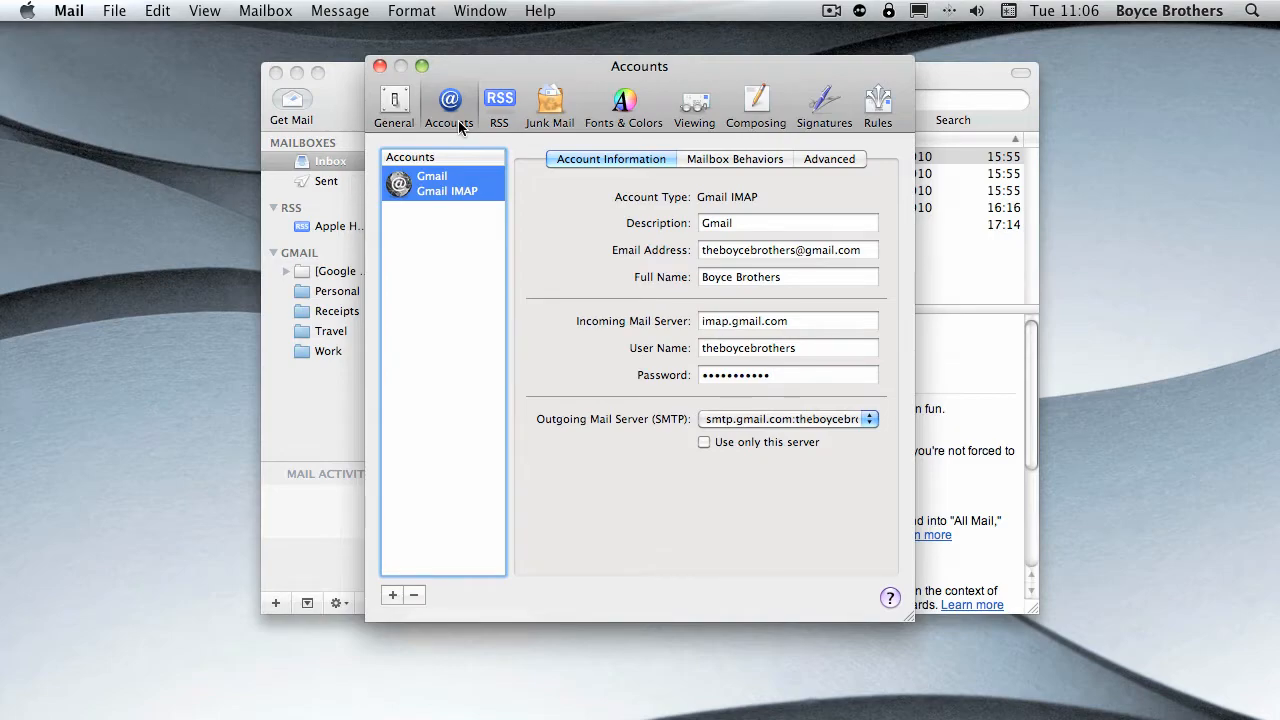
- Examine the available default email readers in the General preferences
click(401, 108)
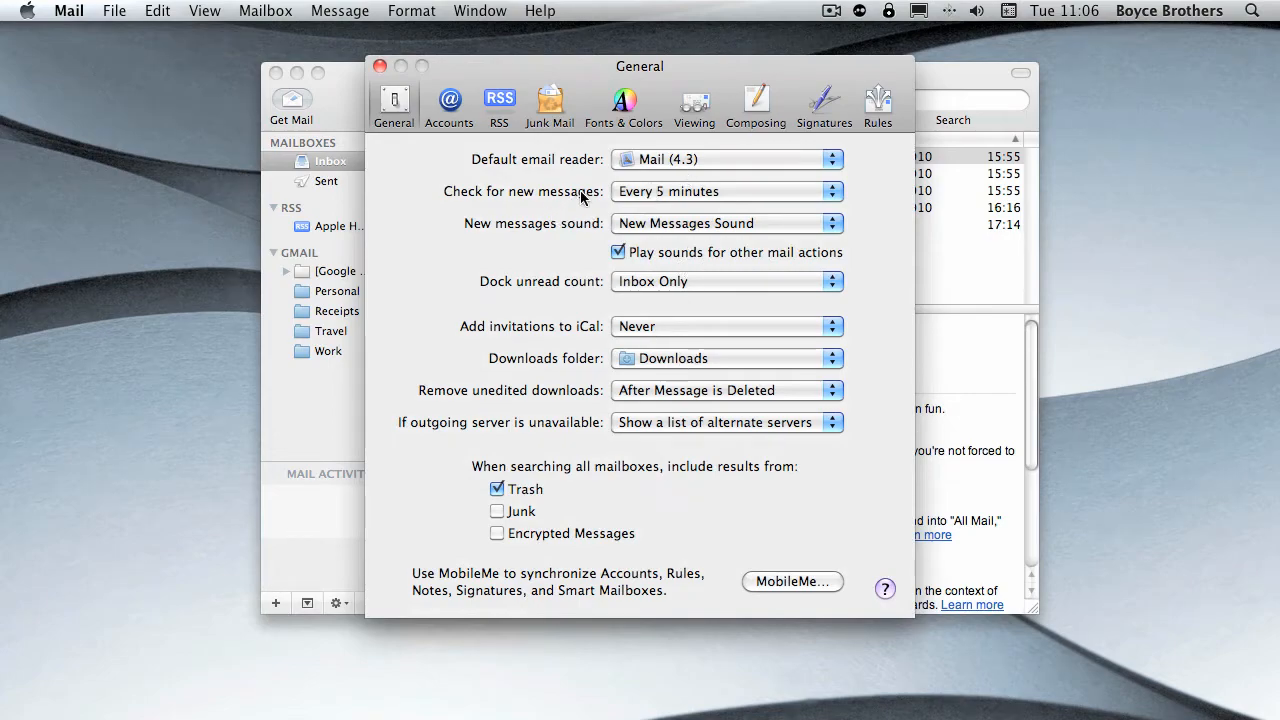
click(658, 163)
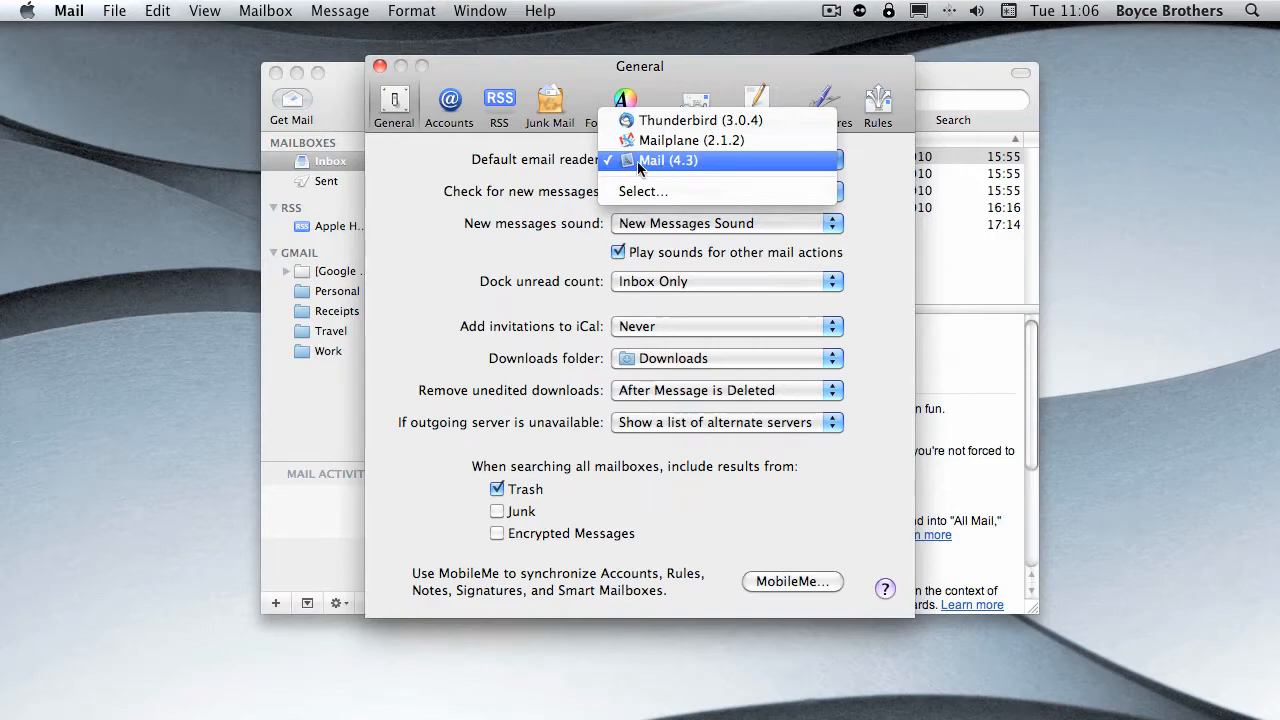
click(528, 183)
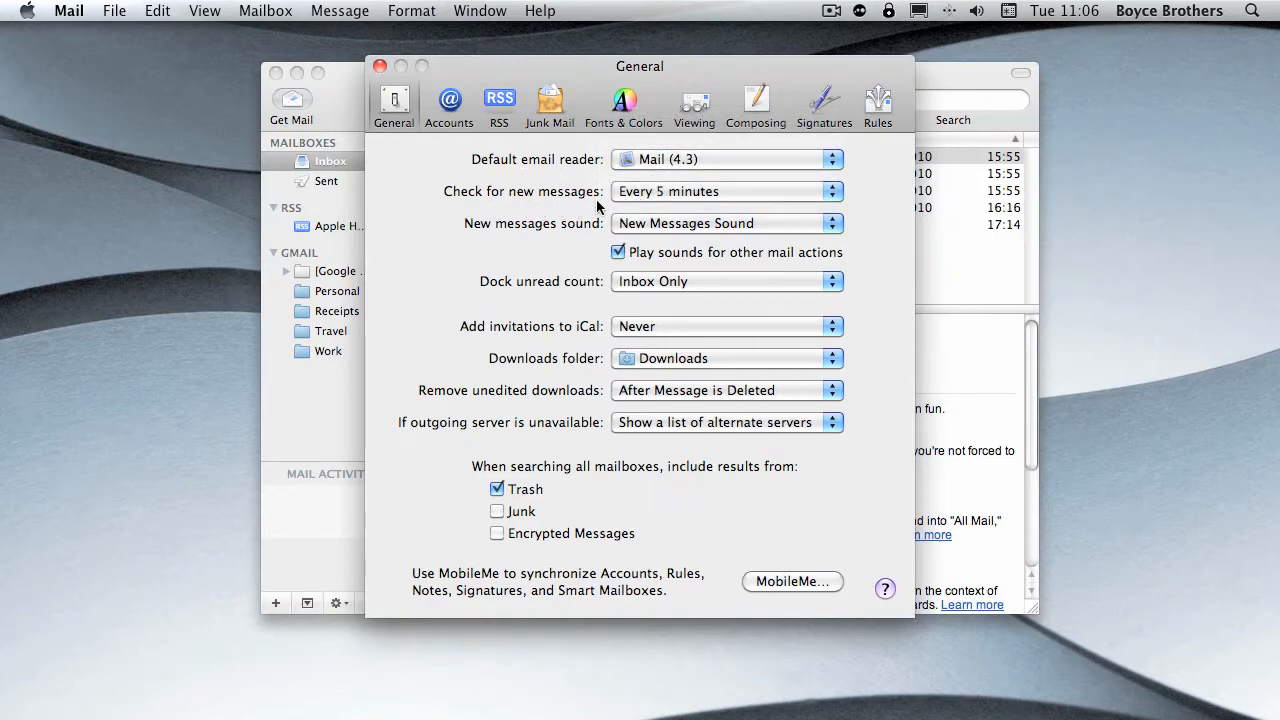
- Set the check for new messages to Manually, close the preferences and fetch new mail on demand
click(662, 196)
click(670, 276)
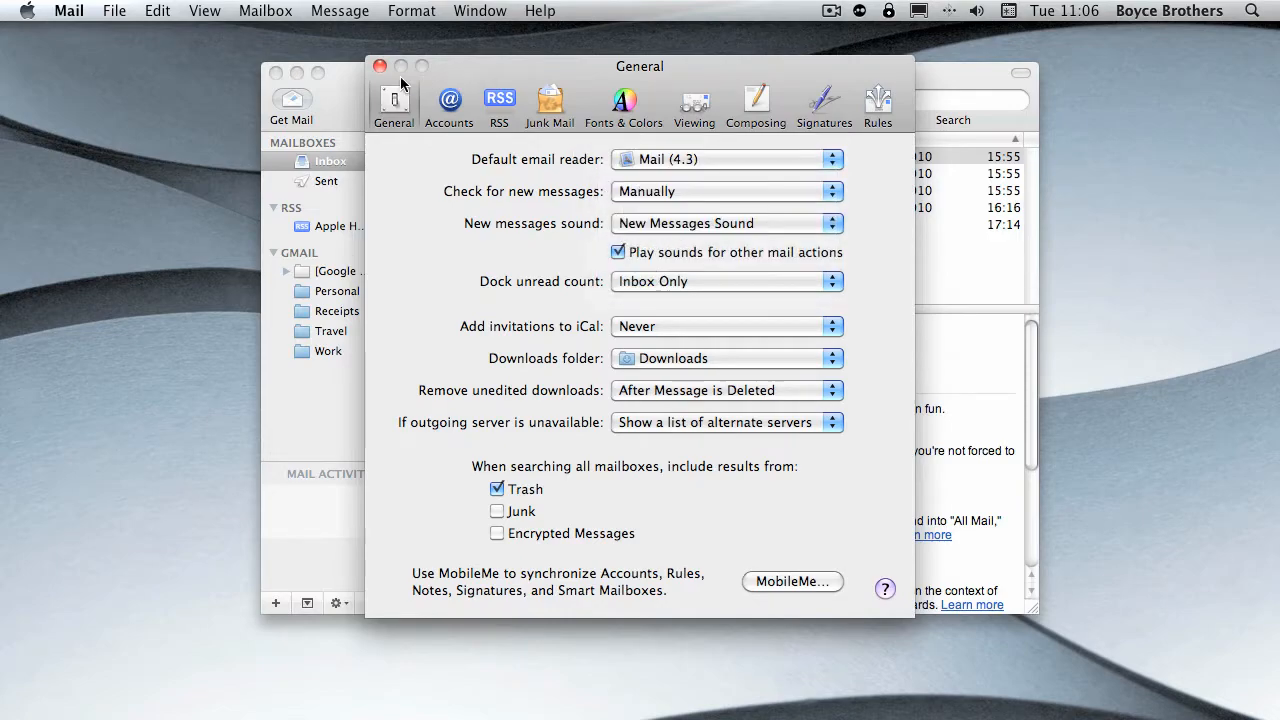
click(380, 66)
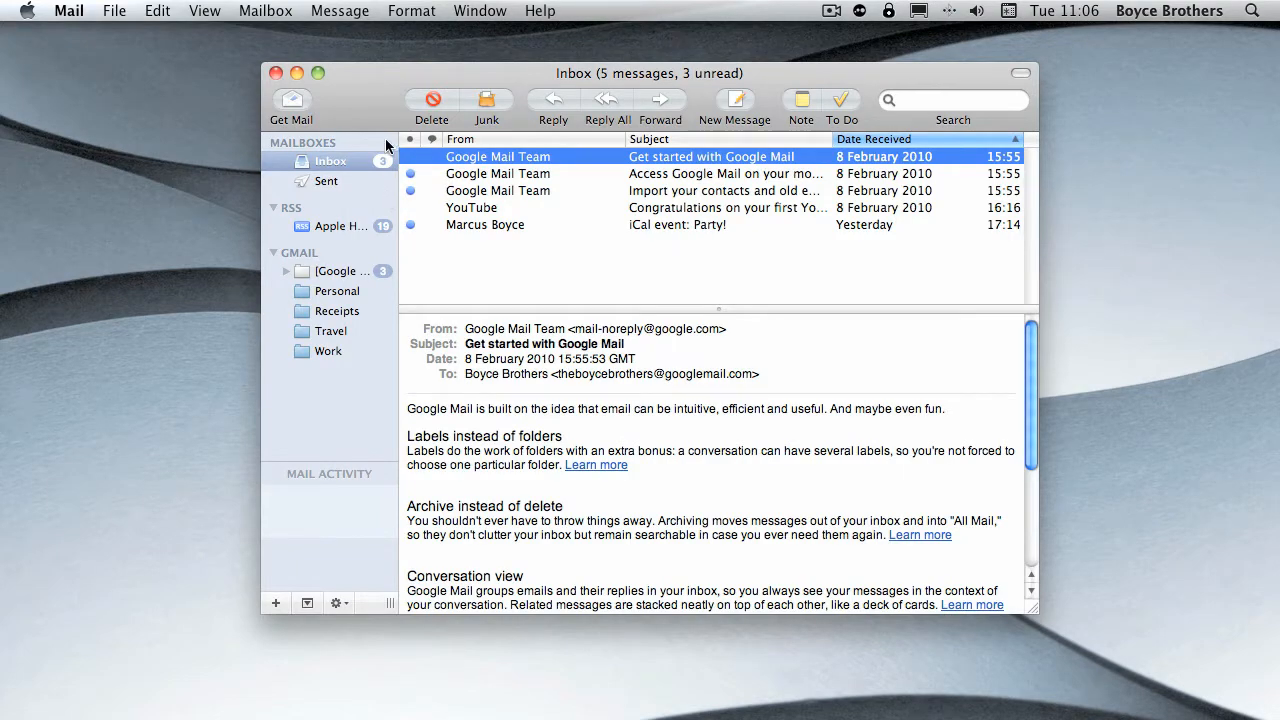
click(300, 105)
- Reopen the General preferences and set the check for new messages to every 5 minutes
click(66, 10)
click(100, 63)
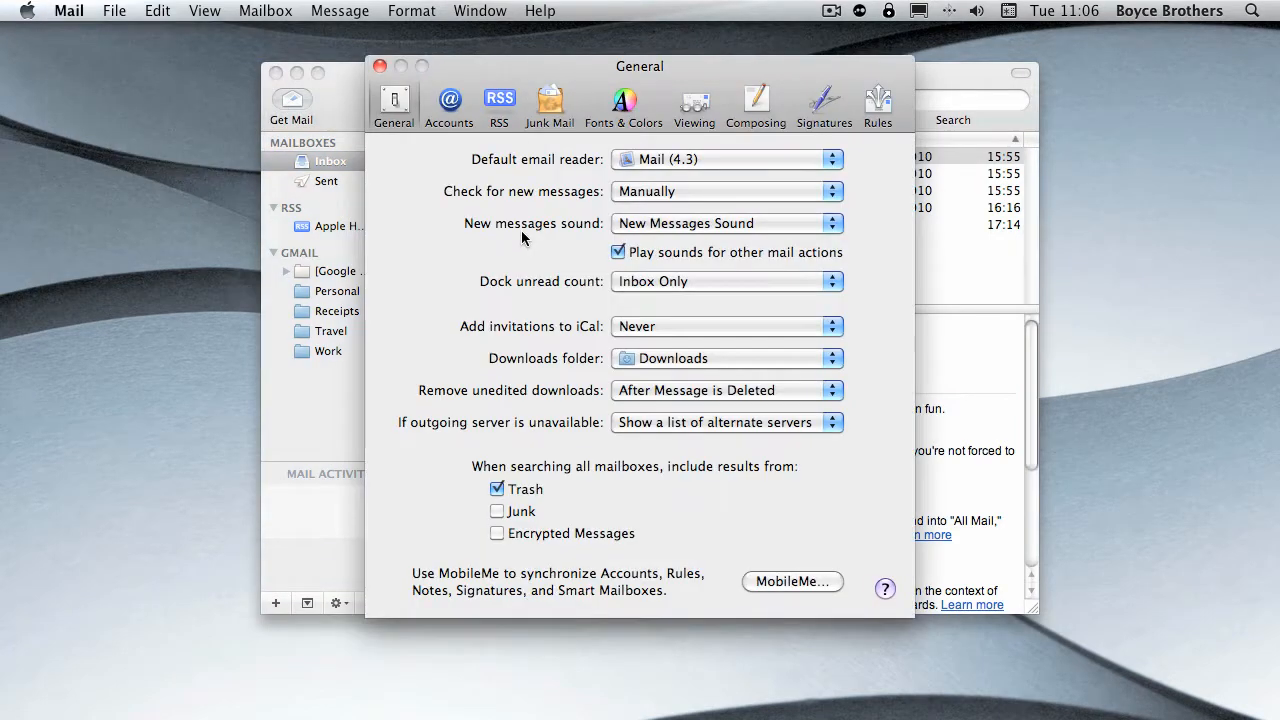
click(687, 191)
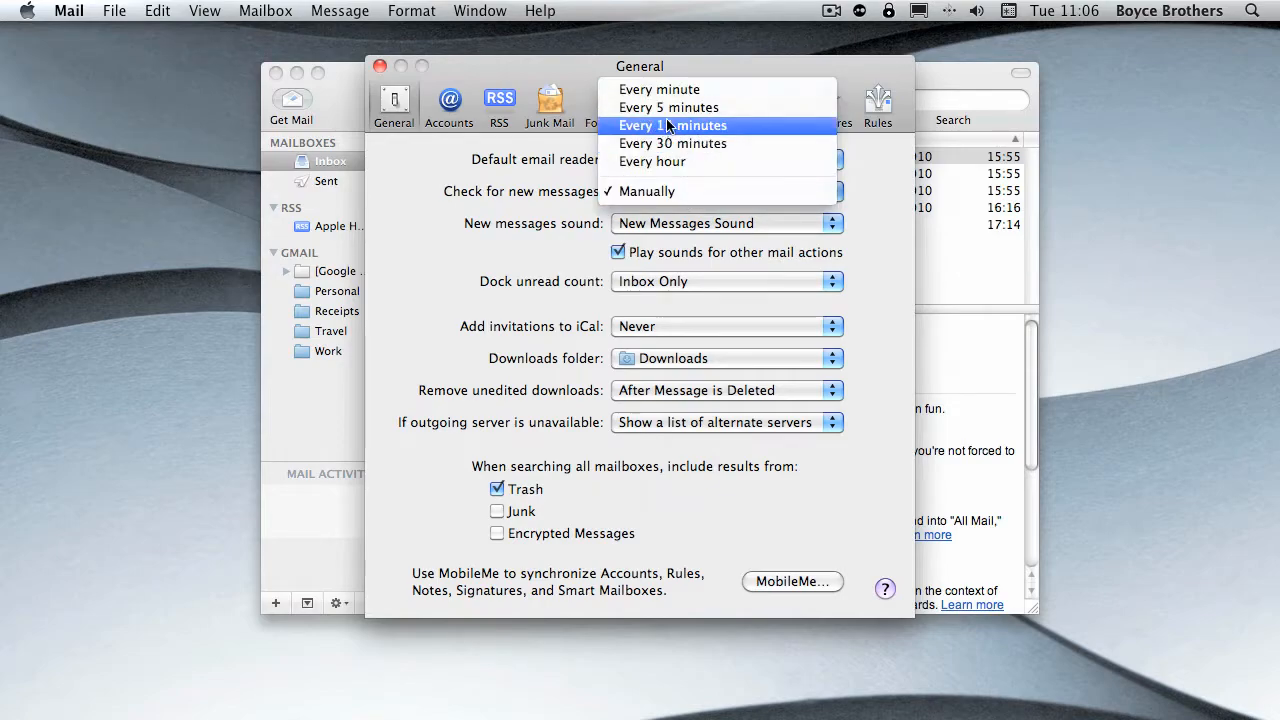
click(718, 108)
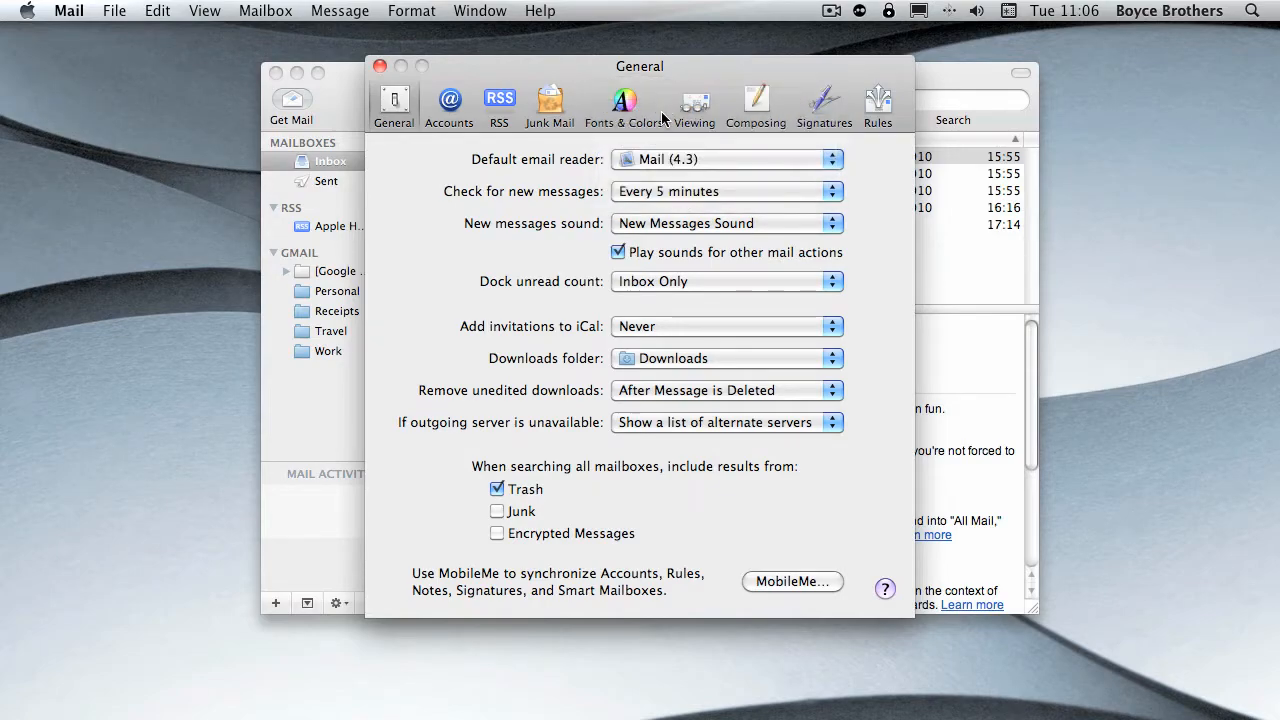
- Set the check for new messages to every 15 minutes
mouse_move(553, 718)
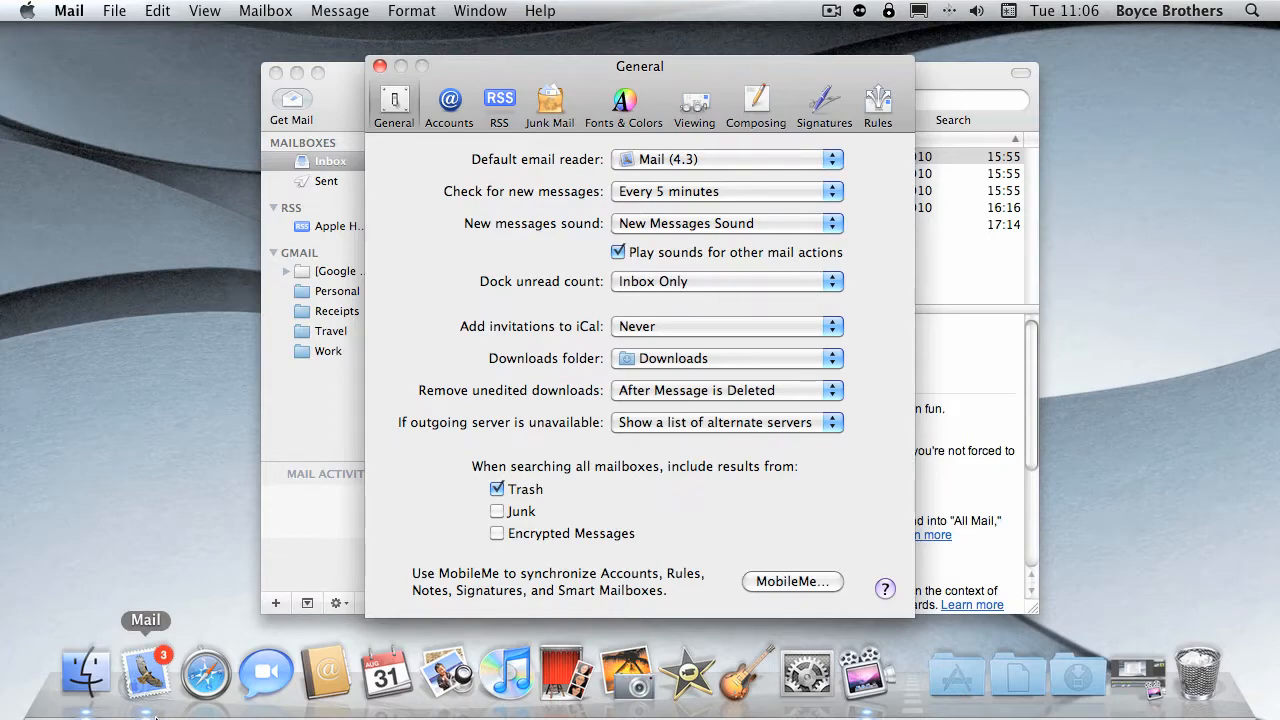
click(708, 194)
click(700, 209)
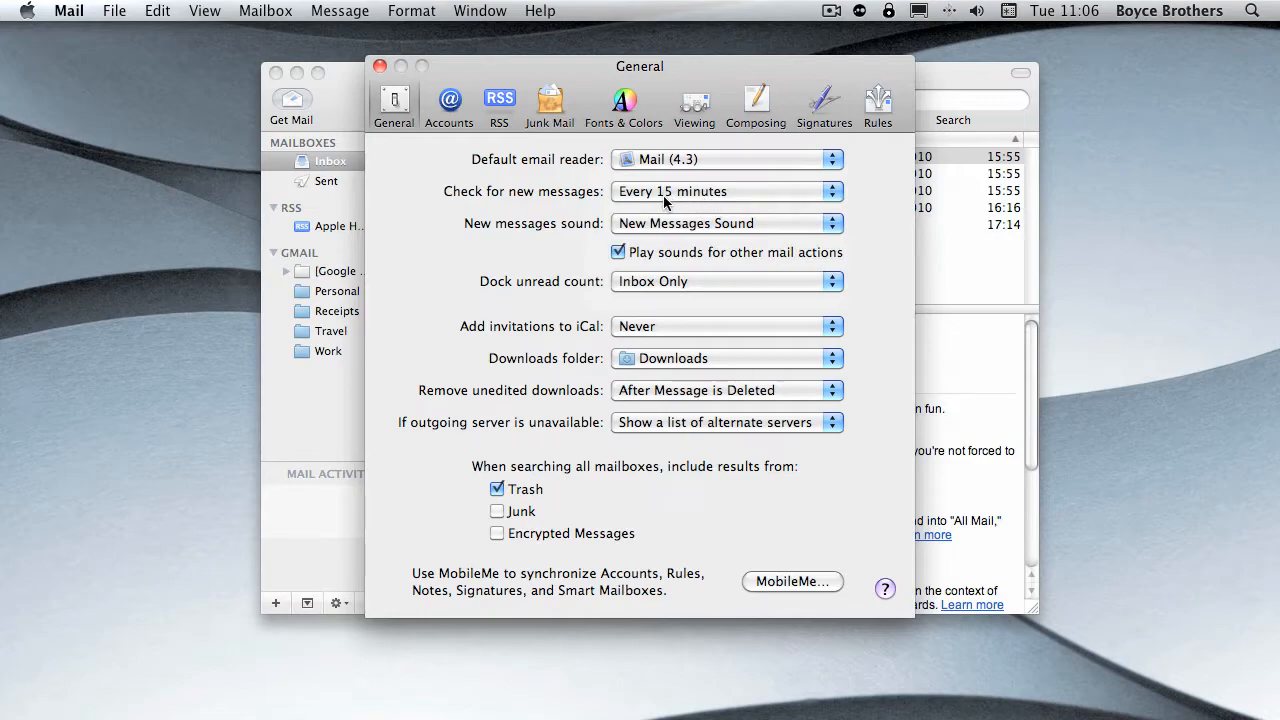
- Set the check for new messages back to every 5 minutes and close the preferences
click(708, 196)
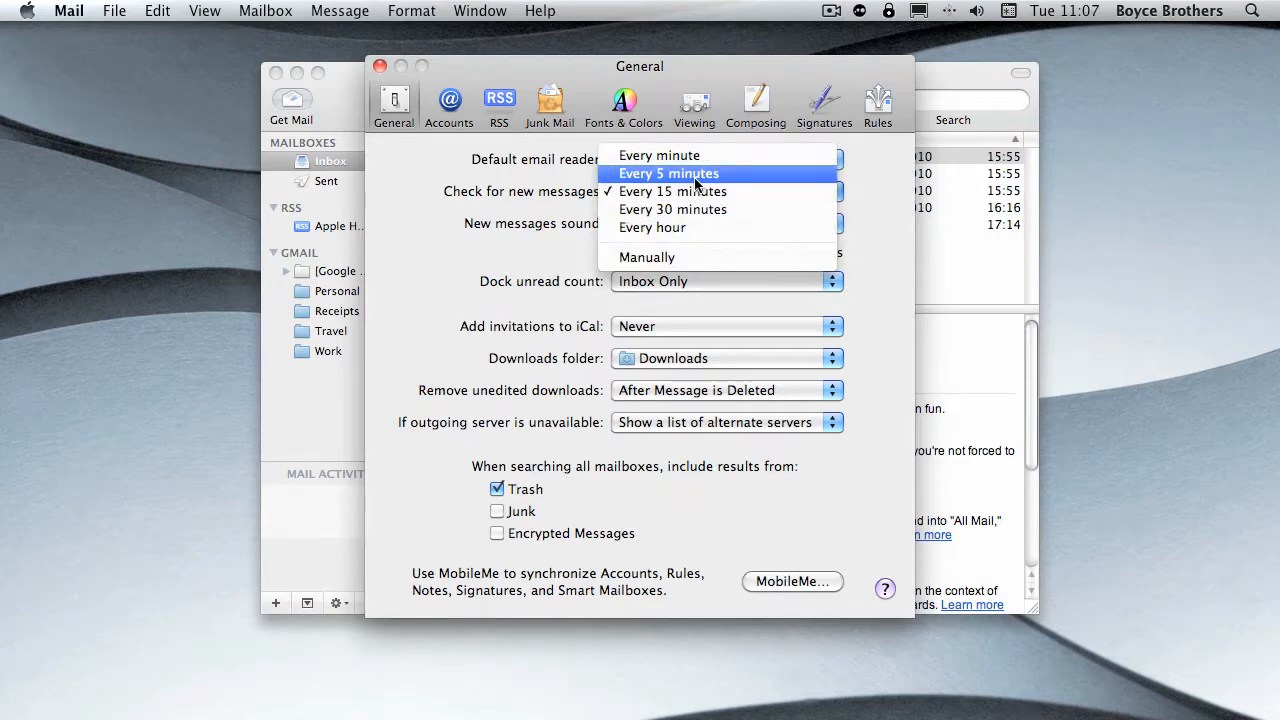
click(697, 177)
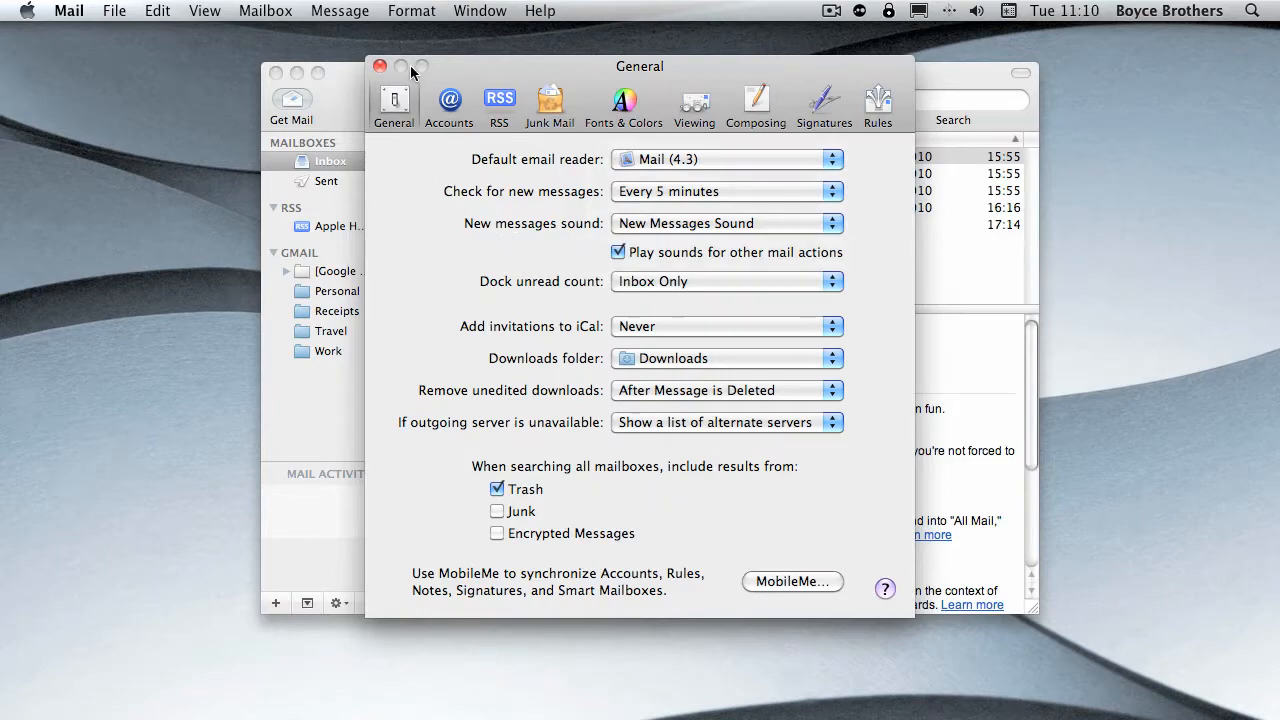
click(378, 66)
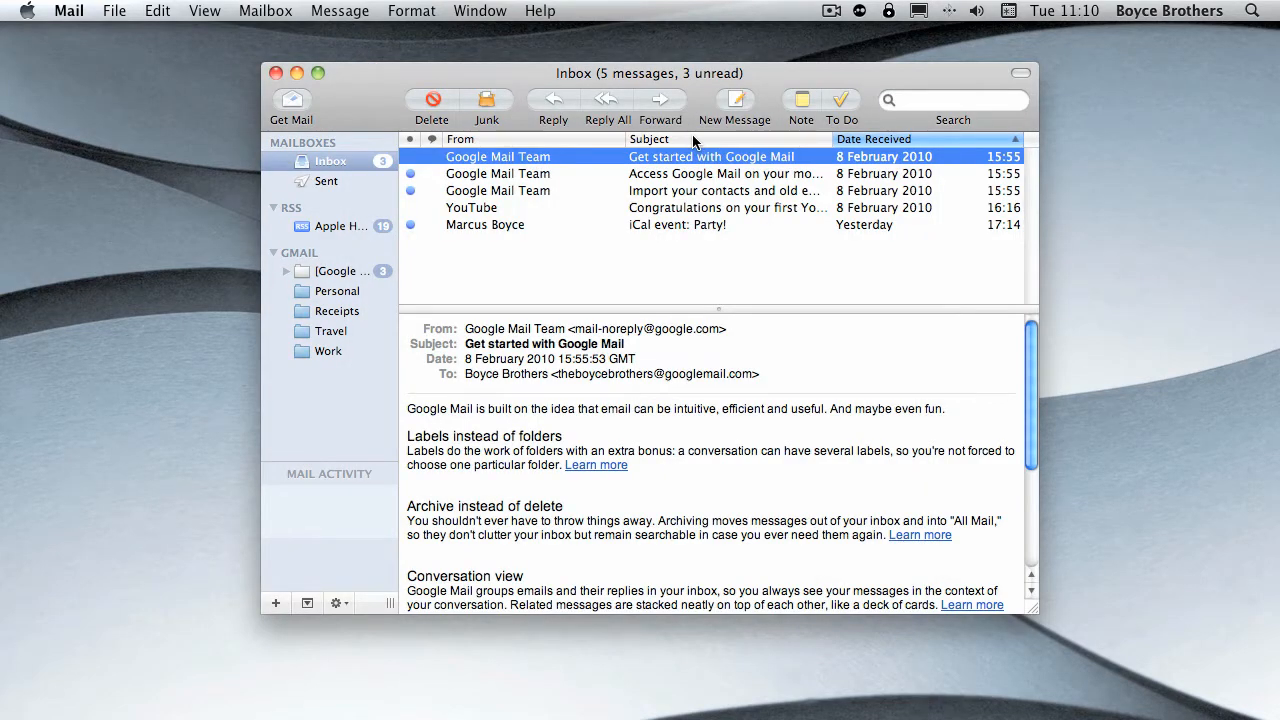
- Create a new email message and move its window clear of the inbox's mailbox list
click(736, 104)
drag(600, 80, 543, 71)
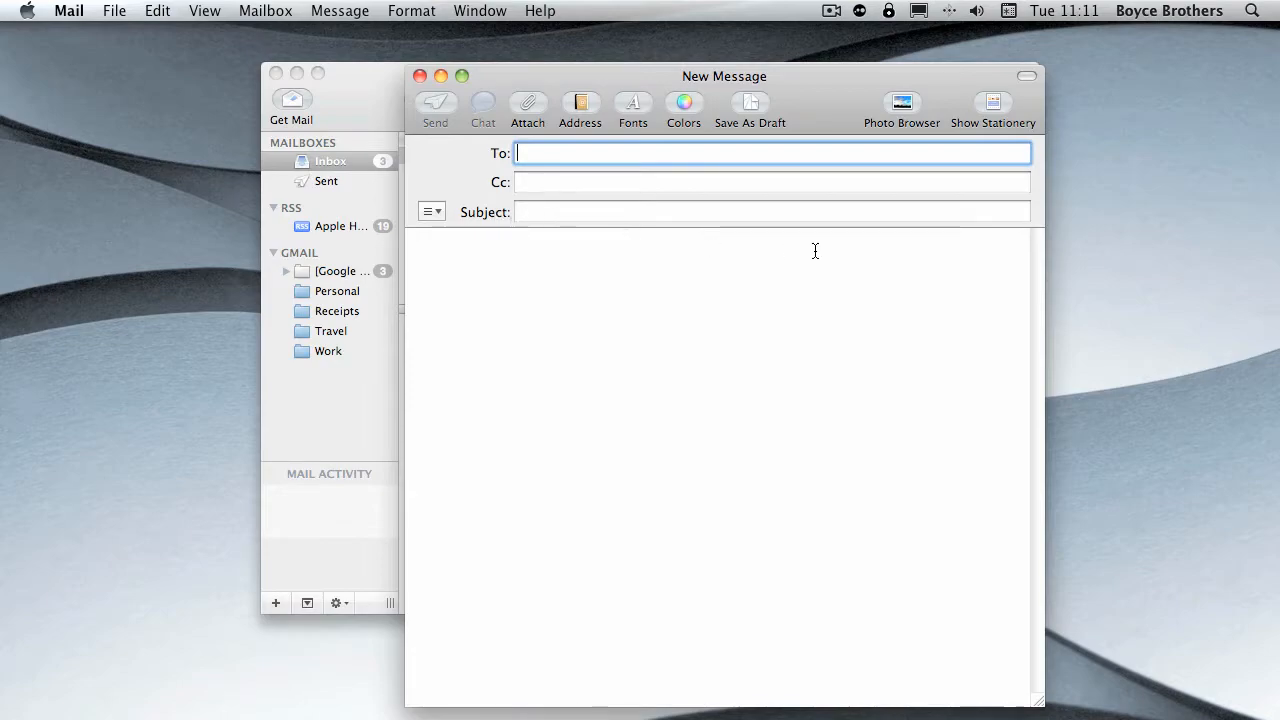
click(530, 354)
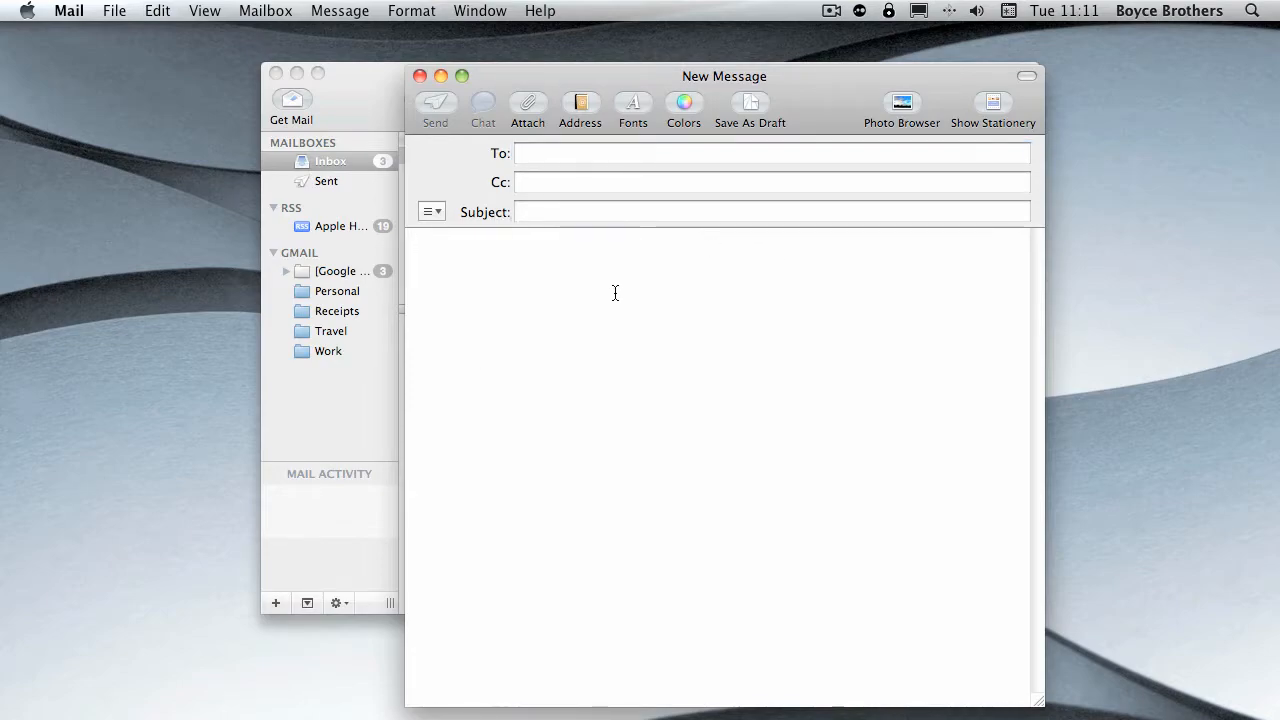
- Try entering the start of a recipient's email address in the message's To field, and clear the entry
click(529, 152)
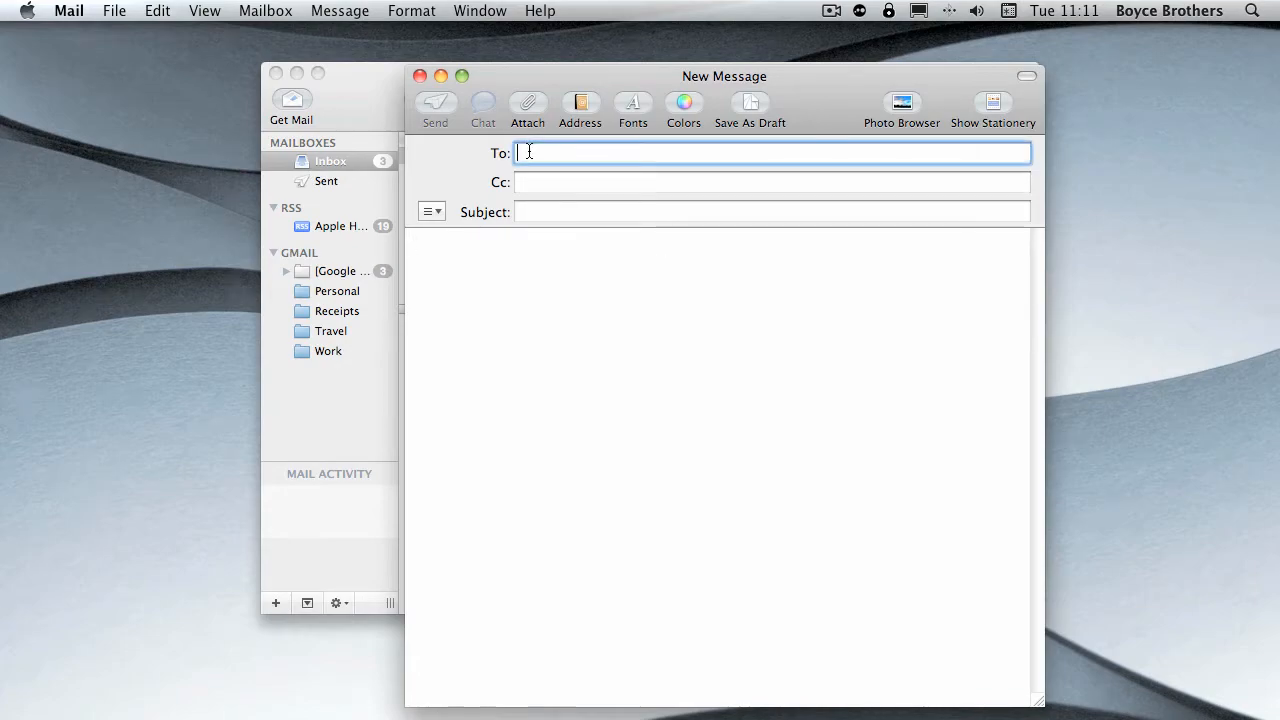
text(steve)
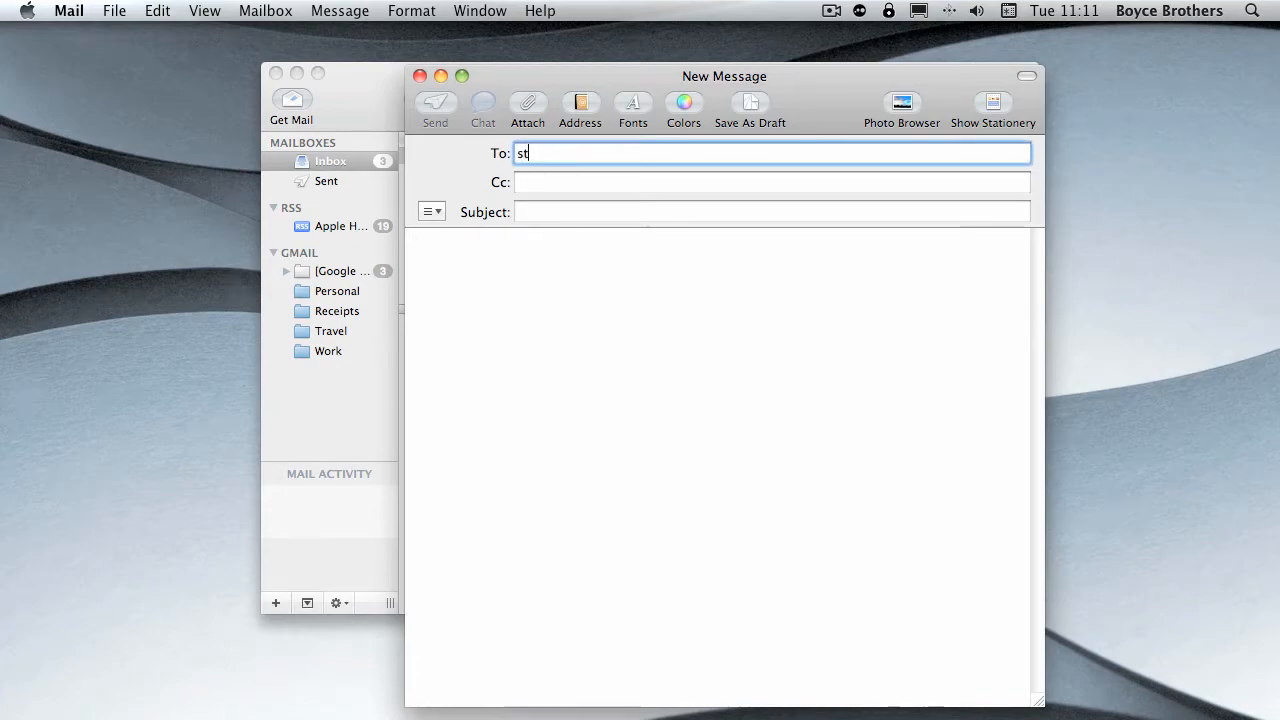
key(BackSpace)
key(BackSpace)
key(BackSpace)
key(BackSpace)
key(BackSpace)
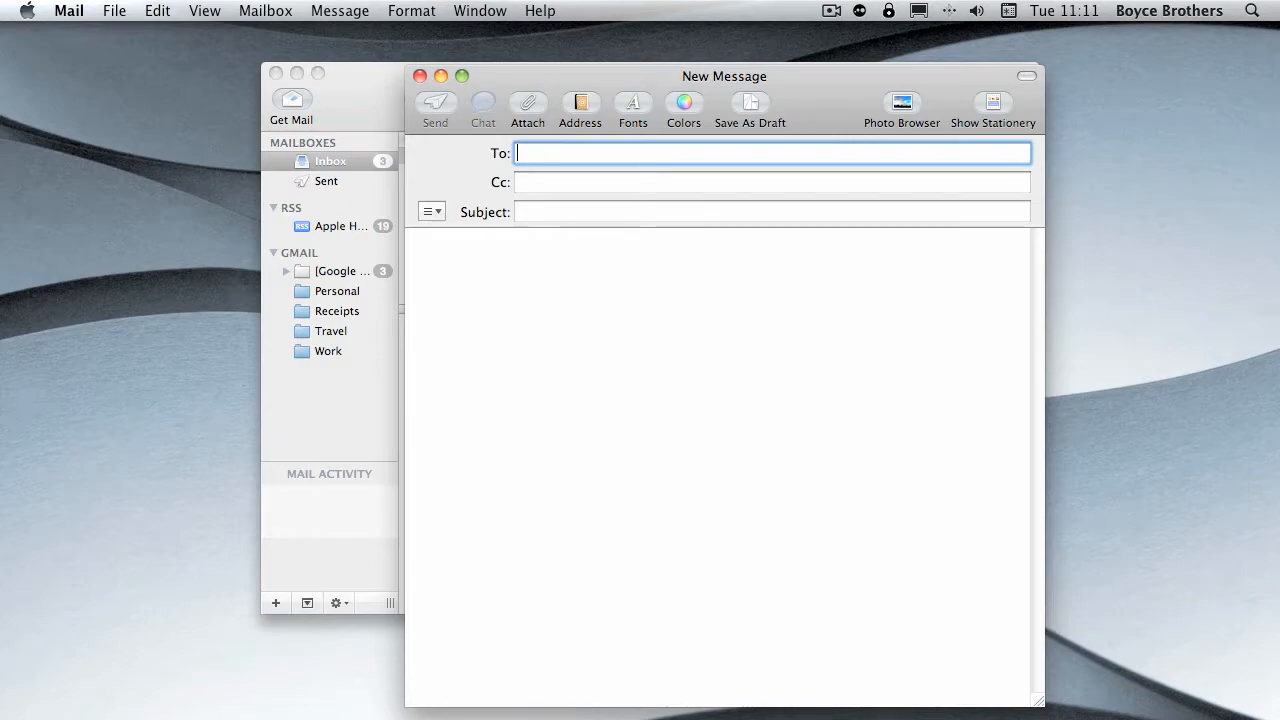
text(ssa==)
key(BackSpace)
key(BackSpace)
key(BackSpace)
key(BackSpace)
key(BackSpace)
key(BackSpace)
text(isa)
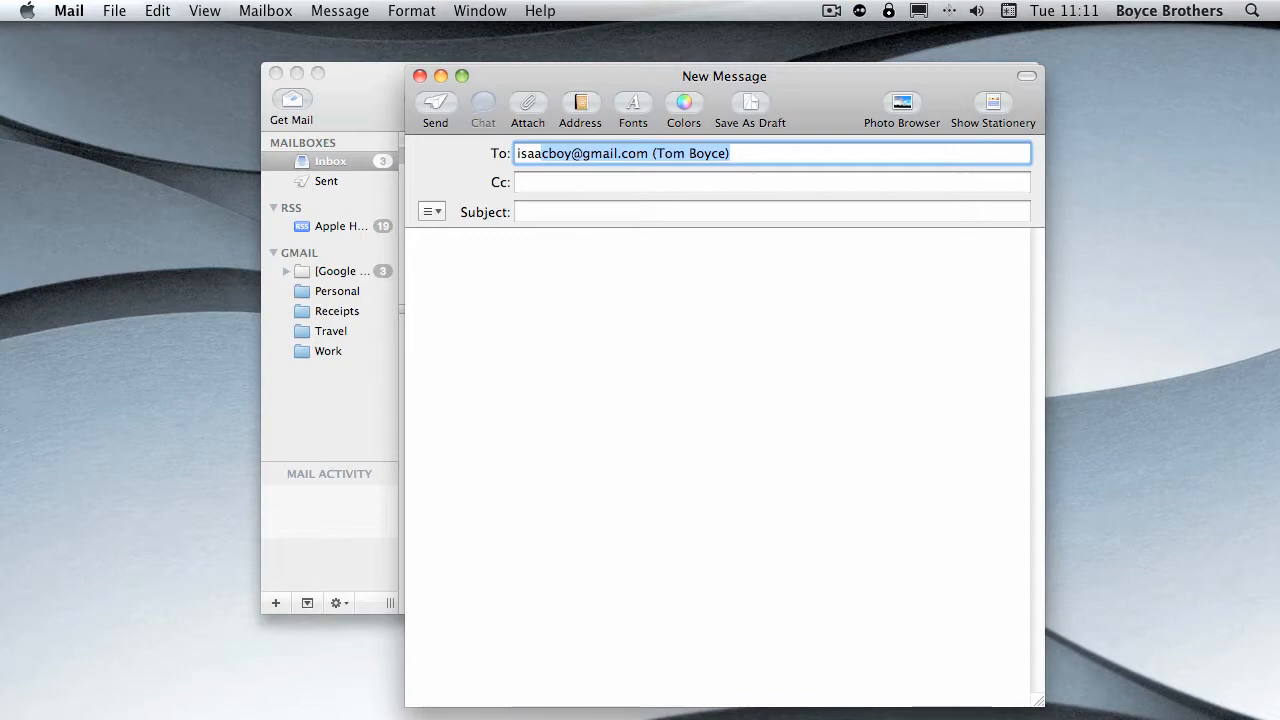
text(a)
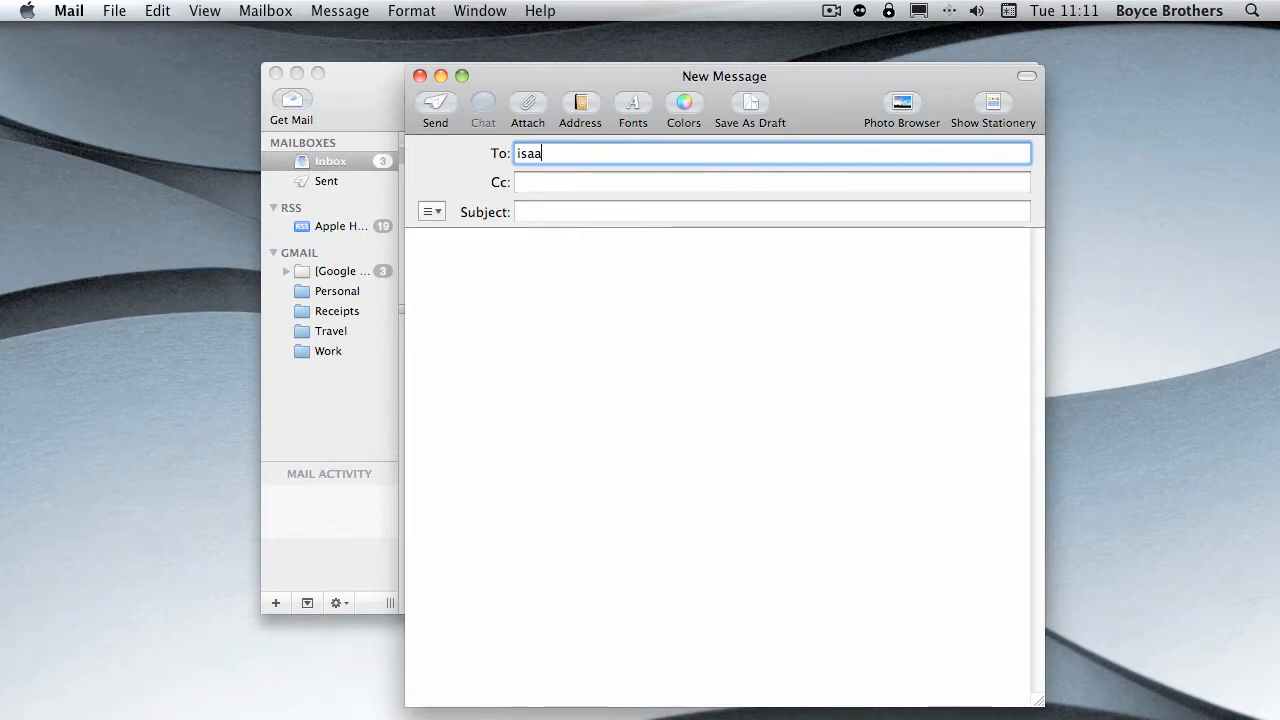
key(BackSpace)
- Open the address list and add the two contacts that have email addresses as To recipients
click(582, 108)
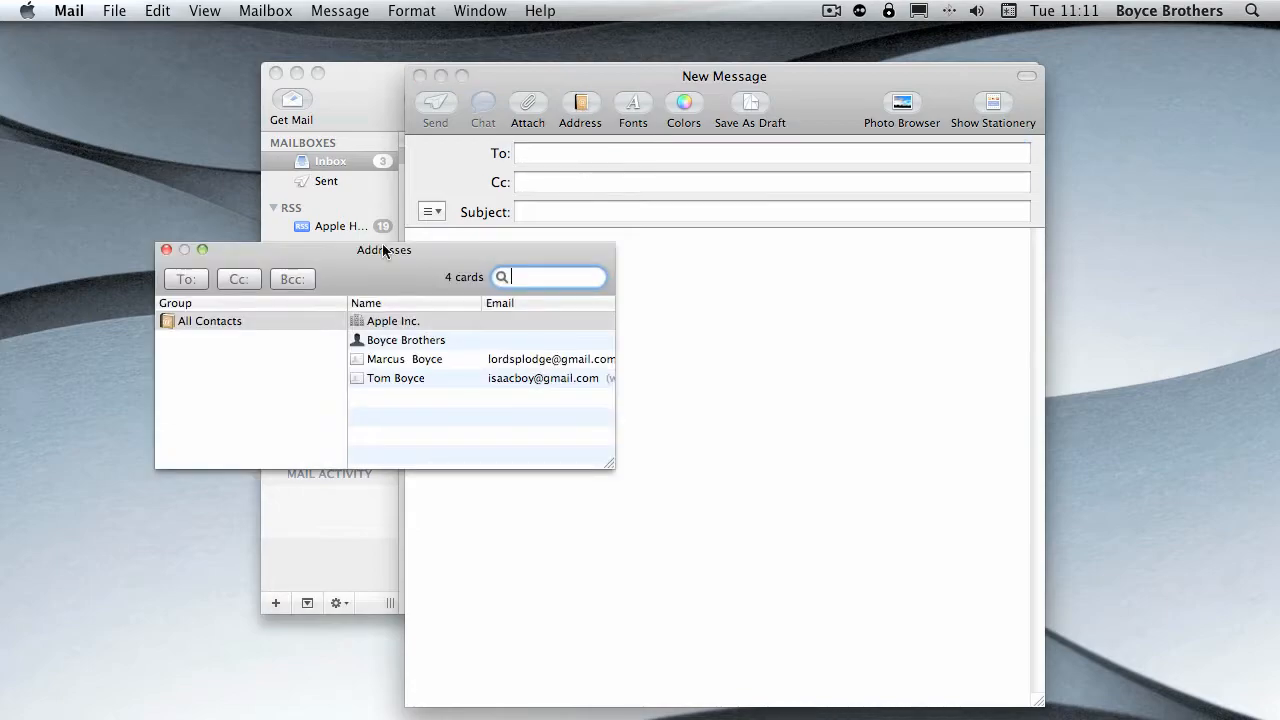
double_click(408, 378)
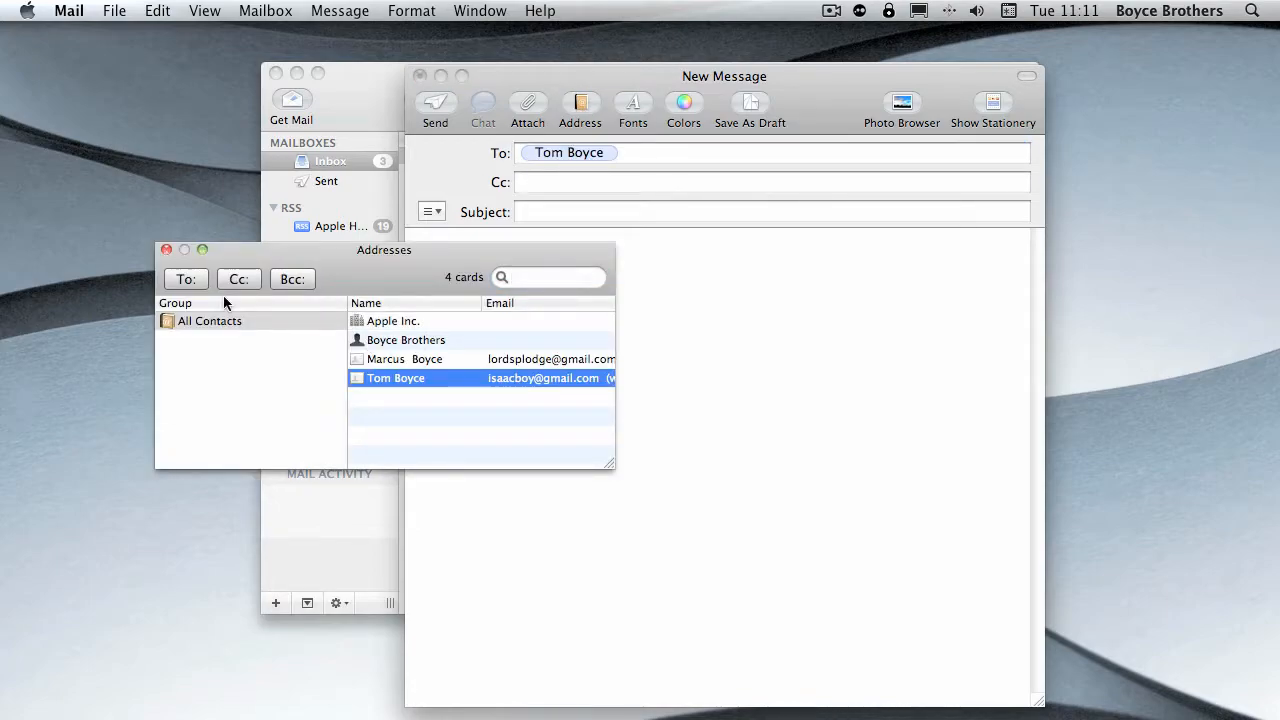
double_click(405, 361)
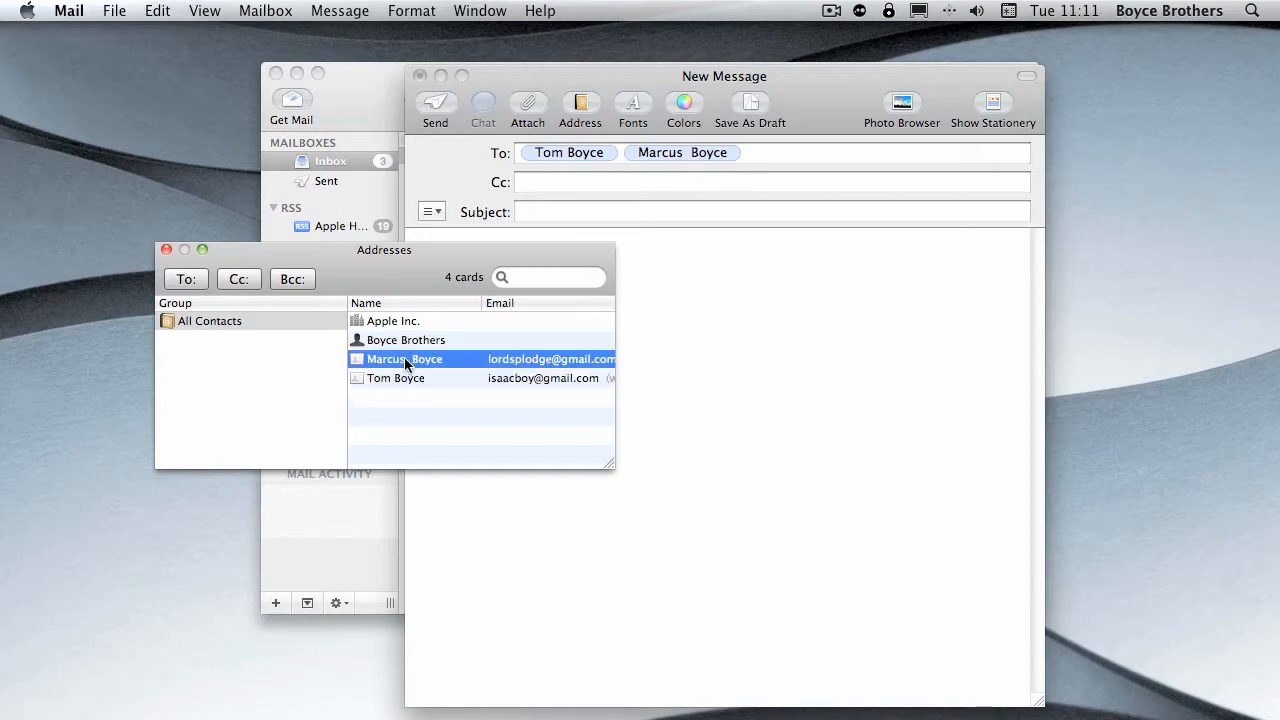
drag(429, 268, 518, 280)
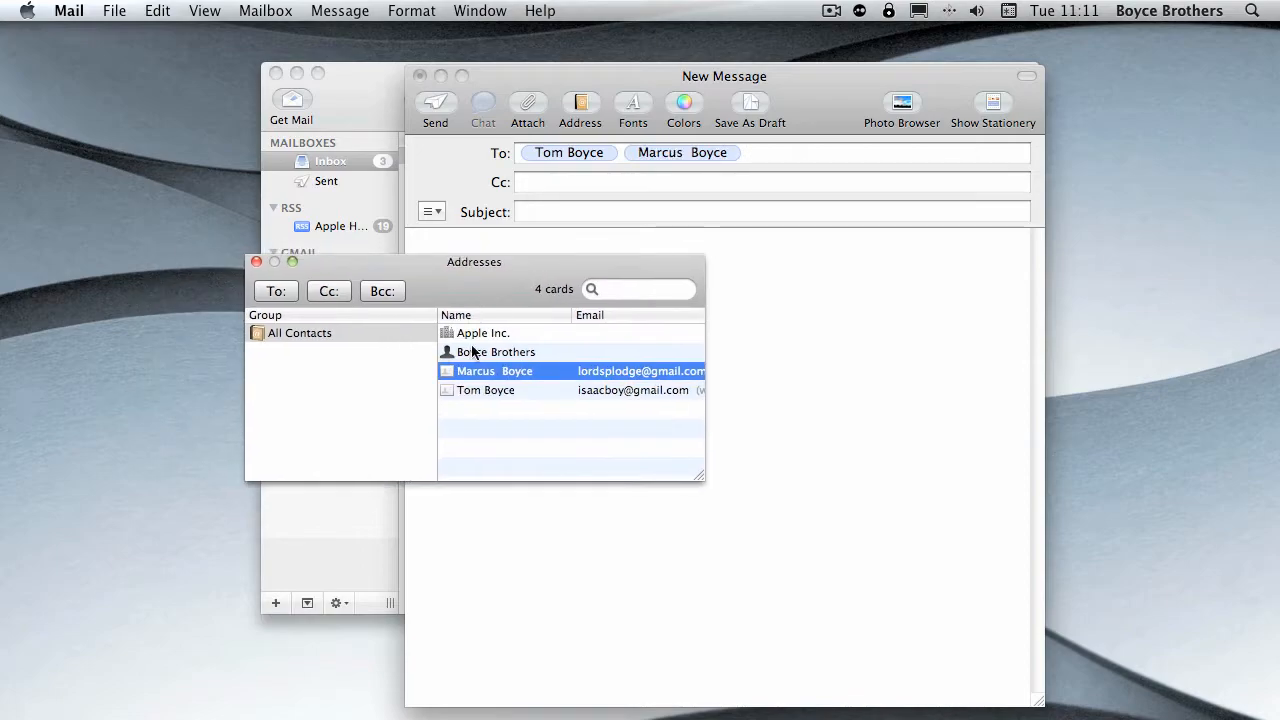
- Replace the message's recipients with the last contact in the address list as the only To recipient
click(478, 389)
click(348, 291)
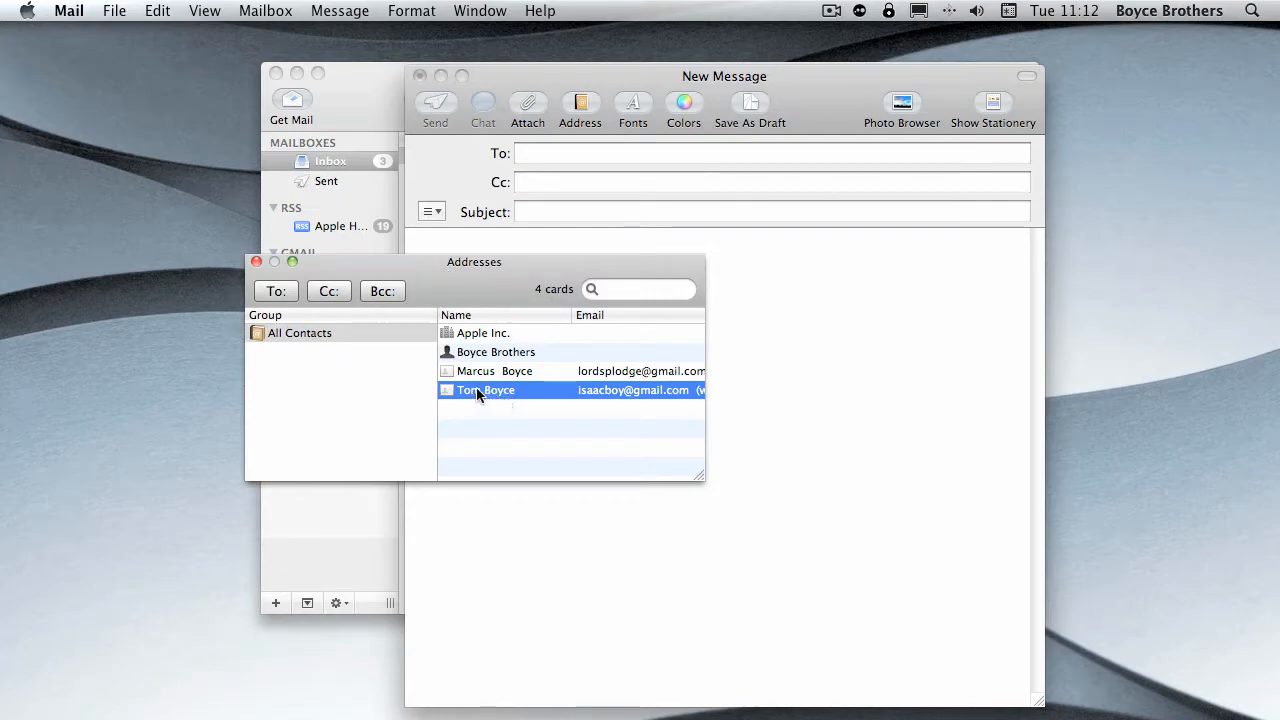
click(283, 291)
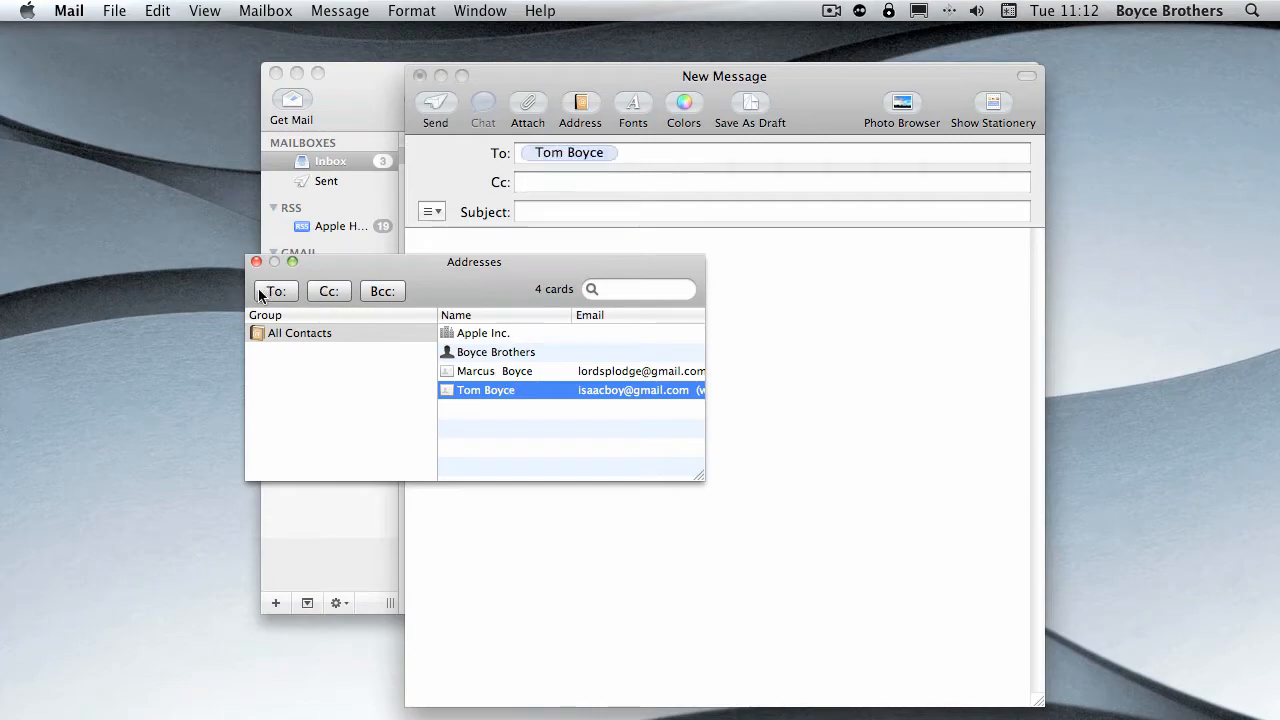
- Add the other contact that has an email address as a Bcc recipient and close the address list
click(492, 372)
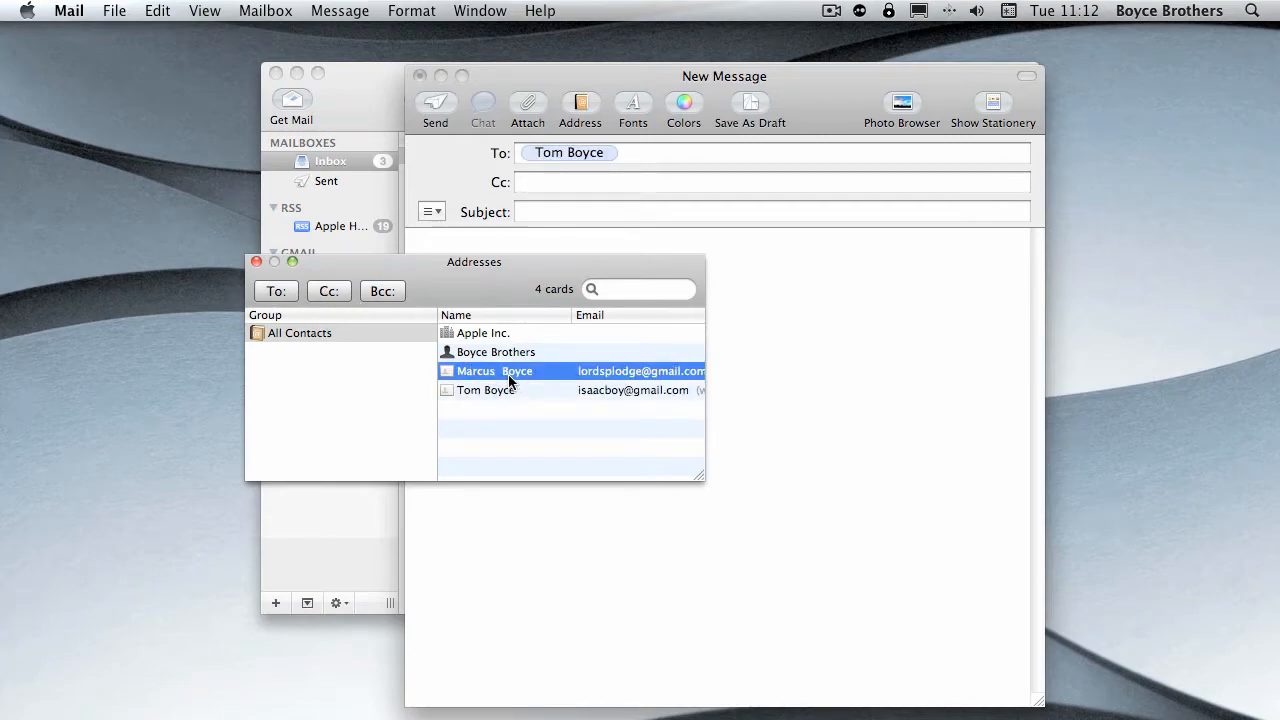
click(496, 352)
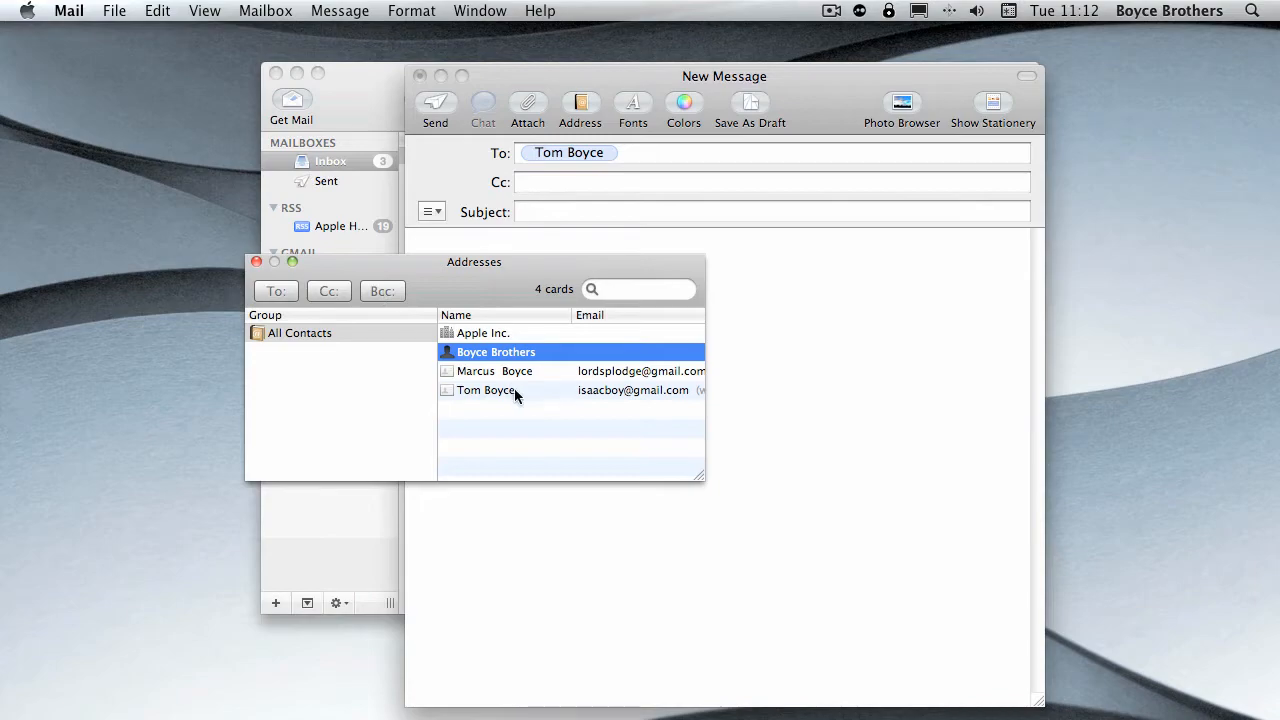
click(508, 372)
click(396, 292)
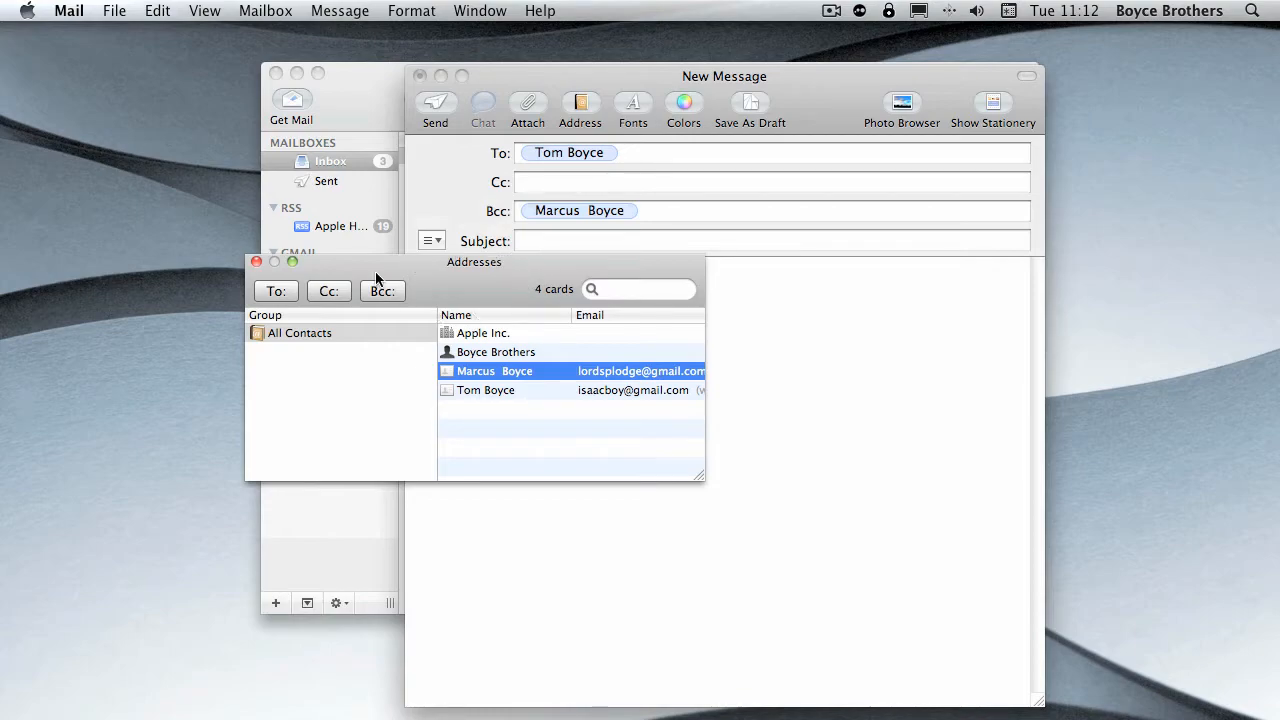
click(256, 262)
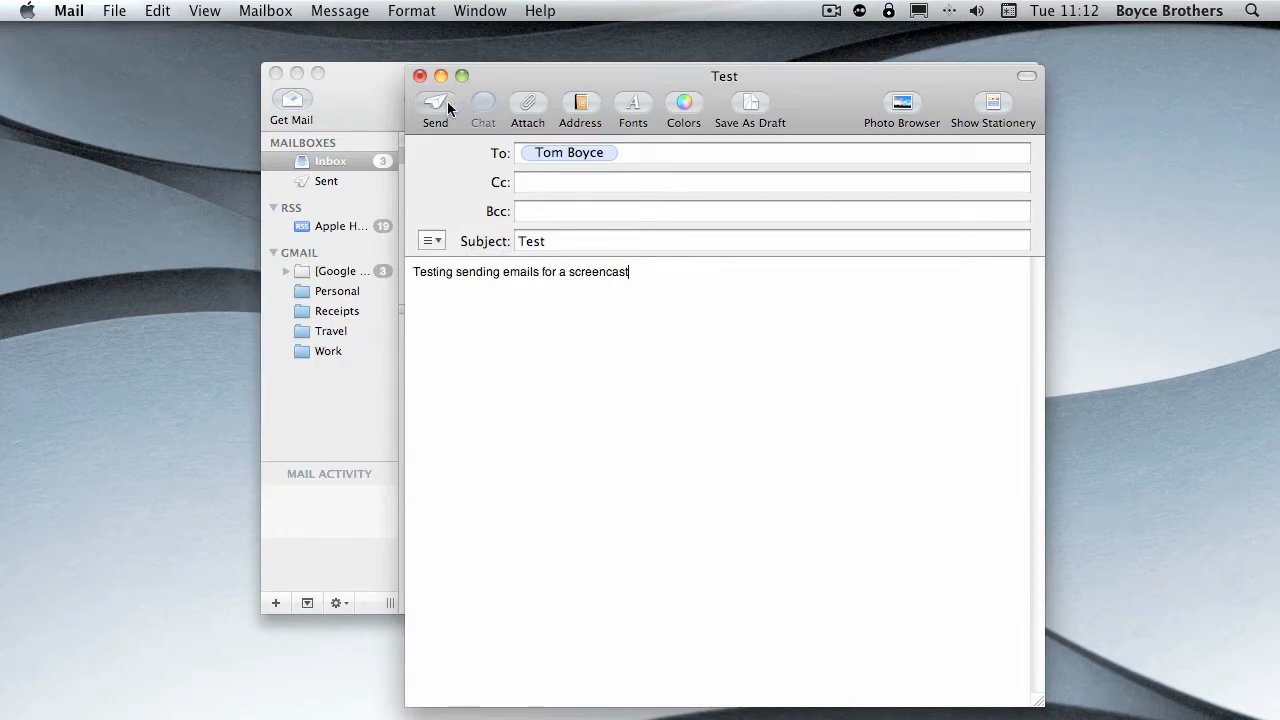
- Send the message and check it in the Sent mailbox before going back to the Inbox
click(438, 103)
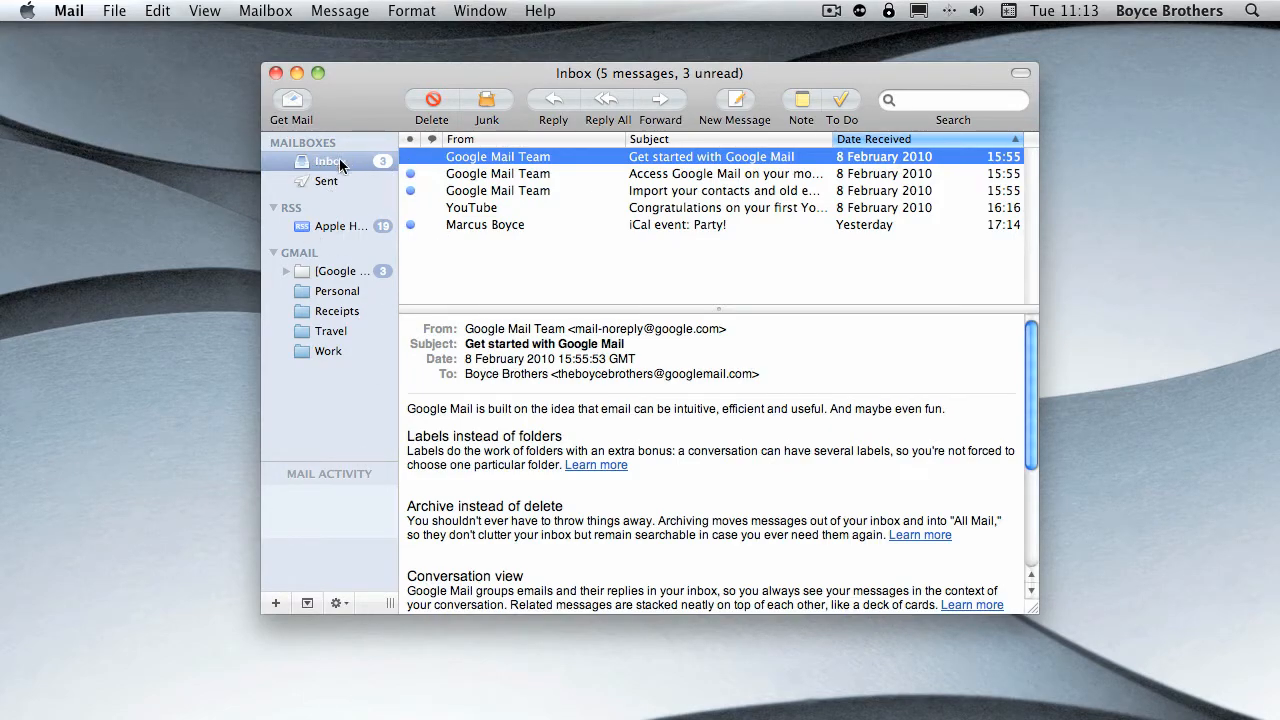
click(315, 181)
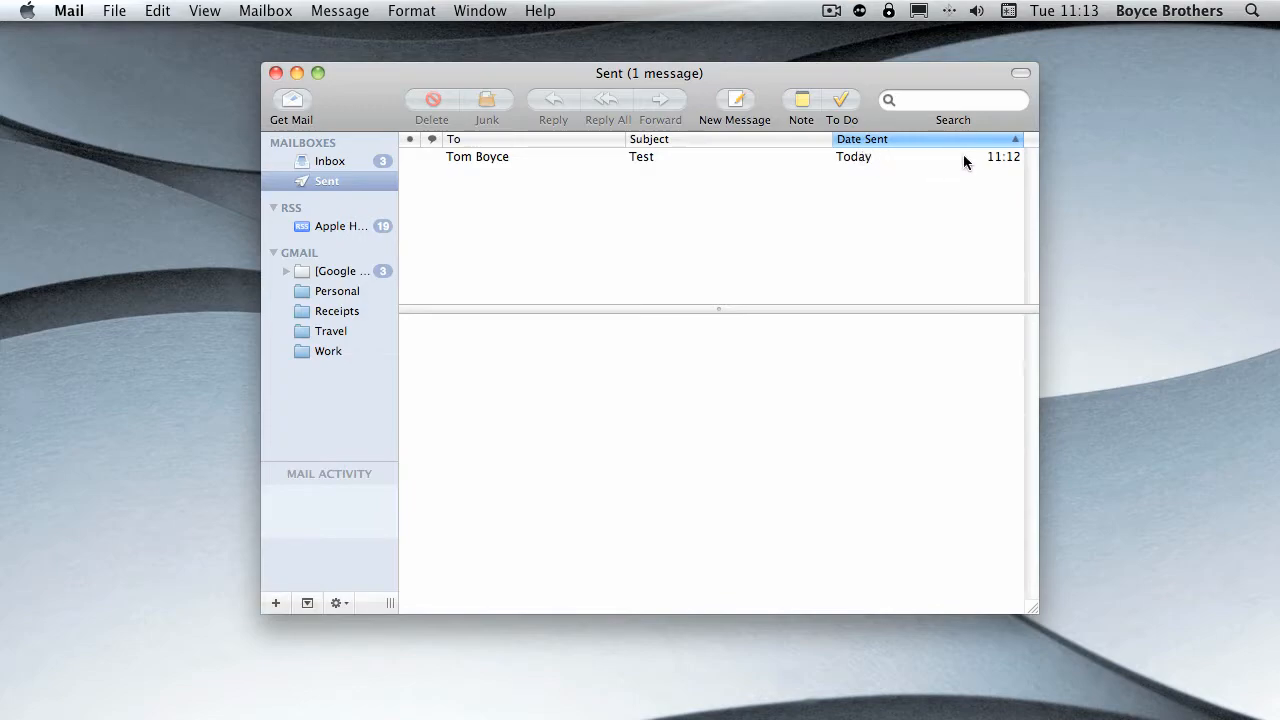
click(336, 162)
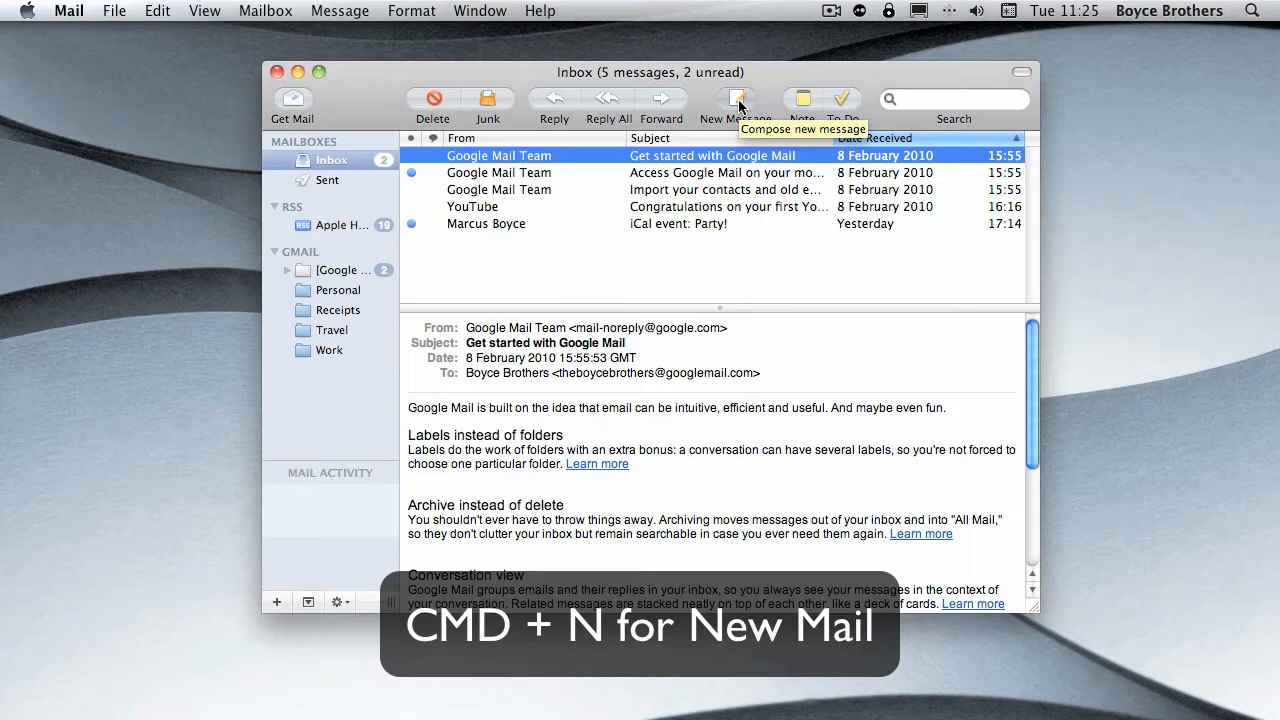
- Create a new email message addressed to a saved contact by first name, with the subject "Hello"
click(738, 100)
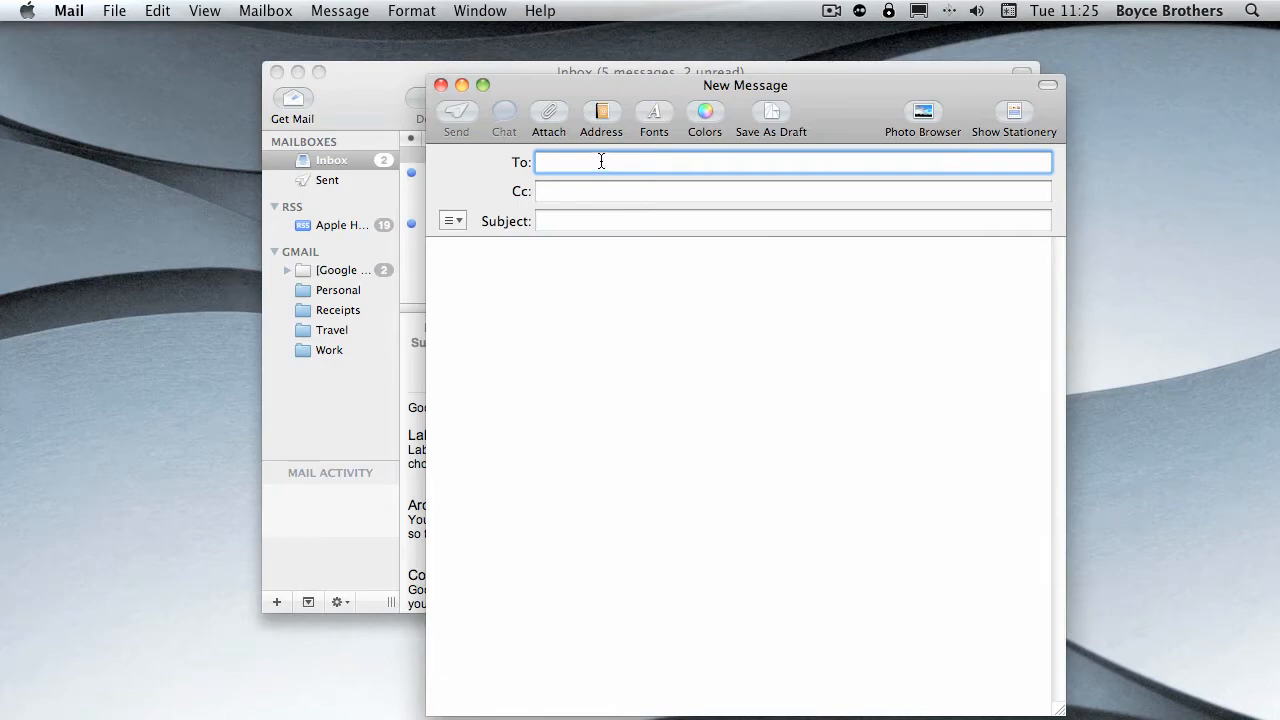
text(mar)
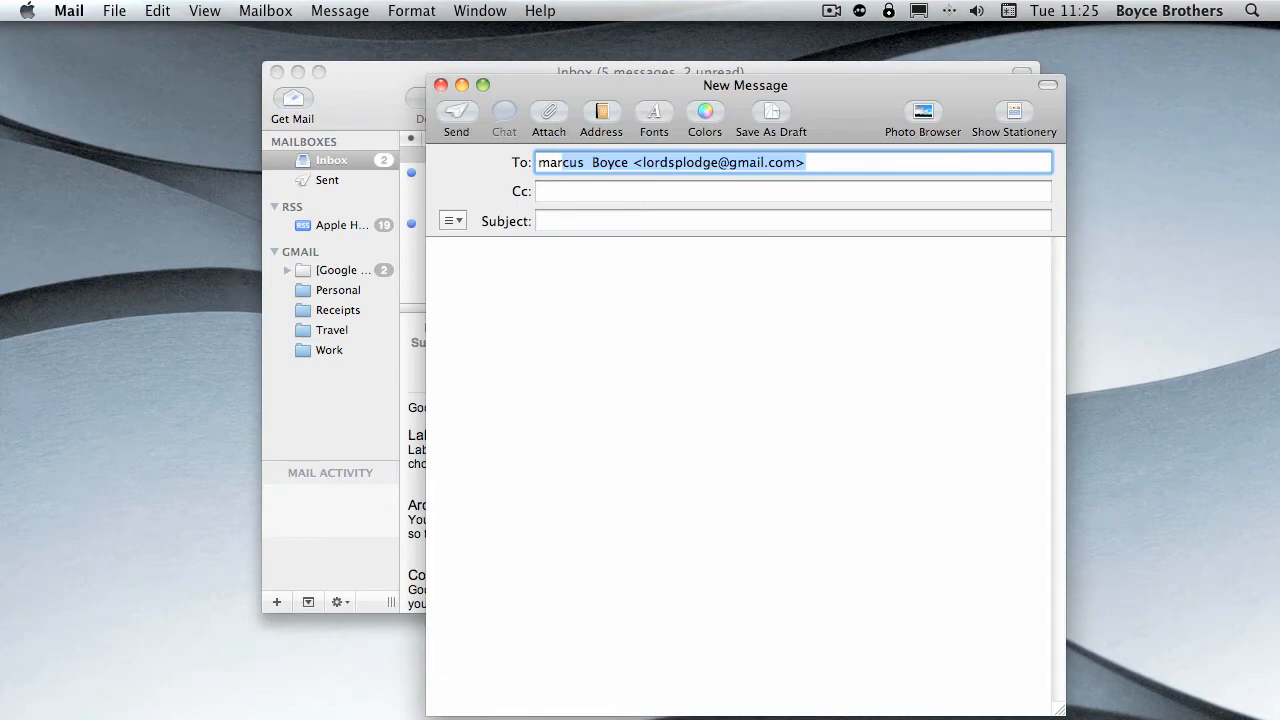
click(575, 218)
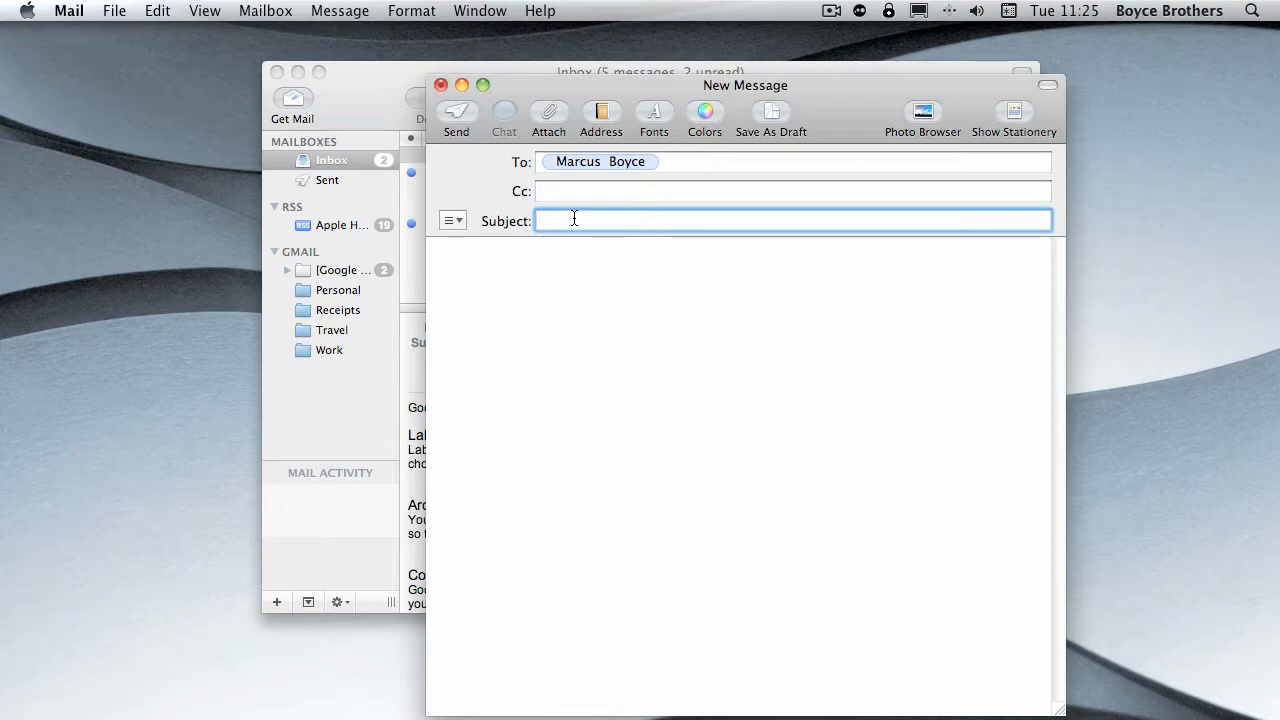
text(Hello)
- Write the body "Hello, I'd like to invite you to my BBQ on Sunday, Many thanks" with the sender's first name, and move the message window higher
click(598, 363)
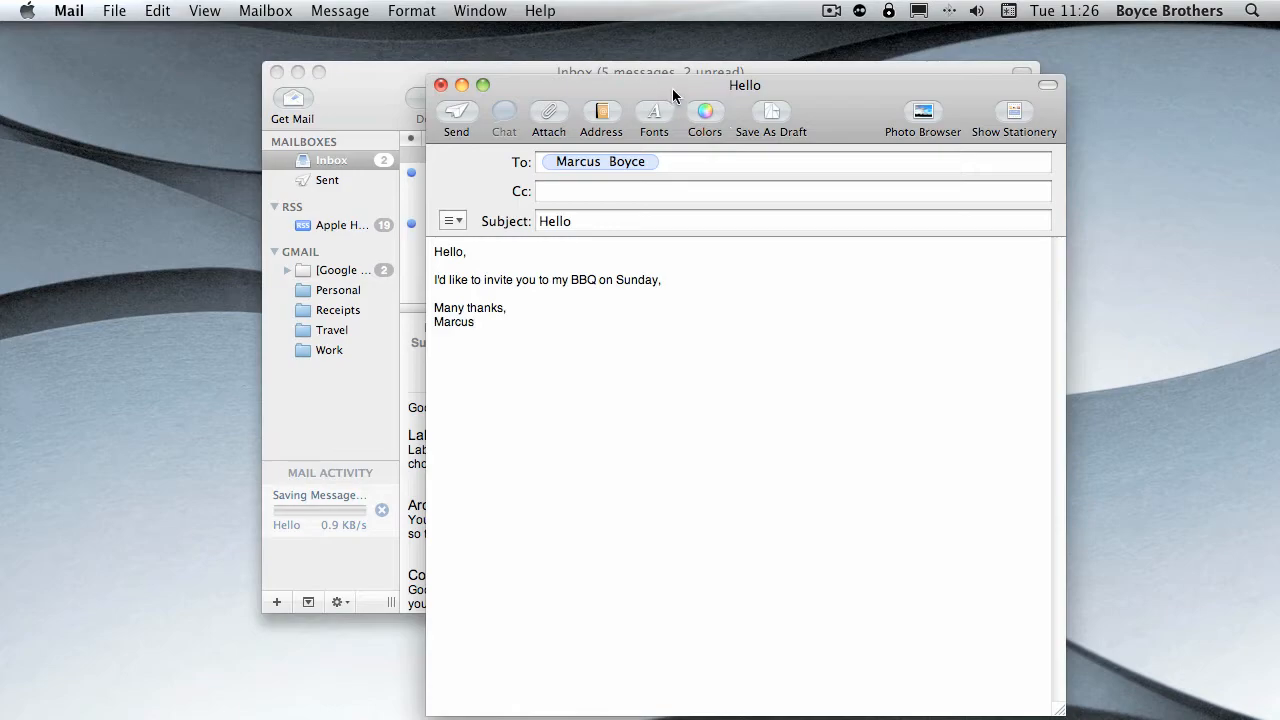
drag(671, 89, 587, 47)
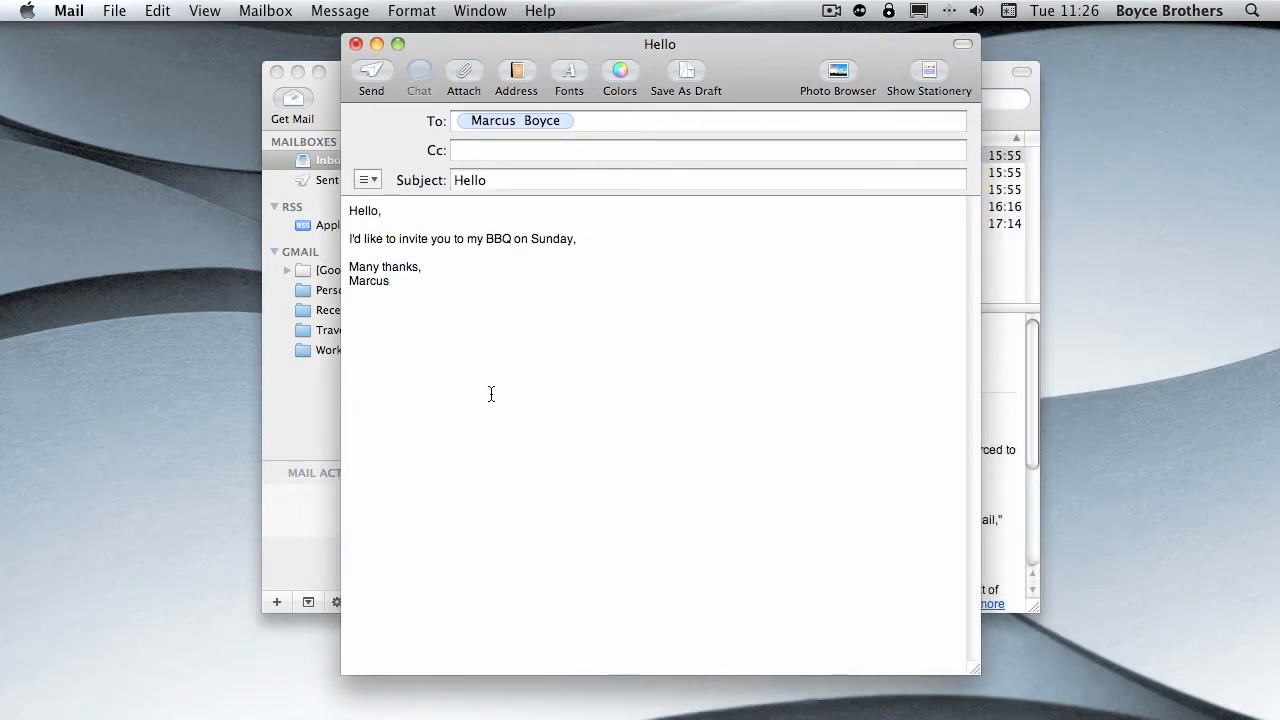
- Attach _Read Me Before You Apply Blend.rtf from the home folder's Documents folder to the message
click(466, 78)
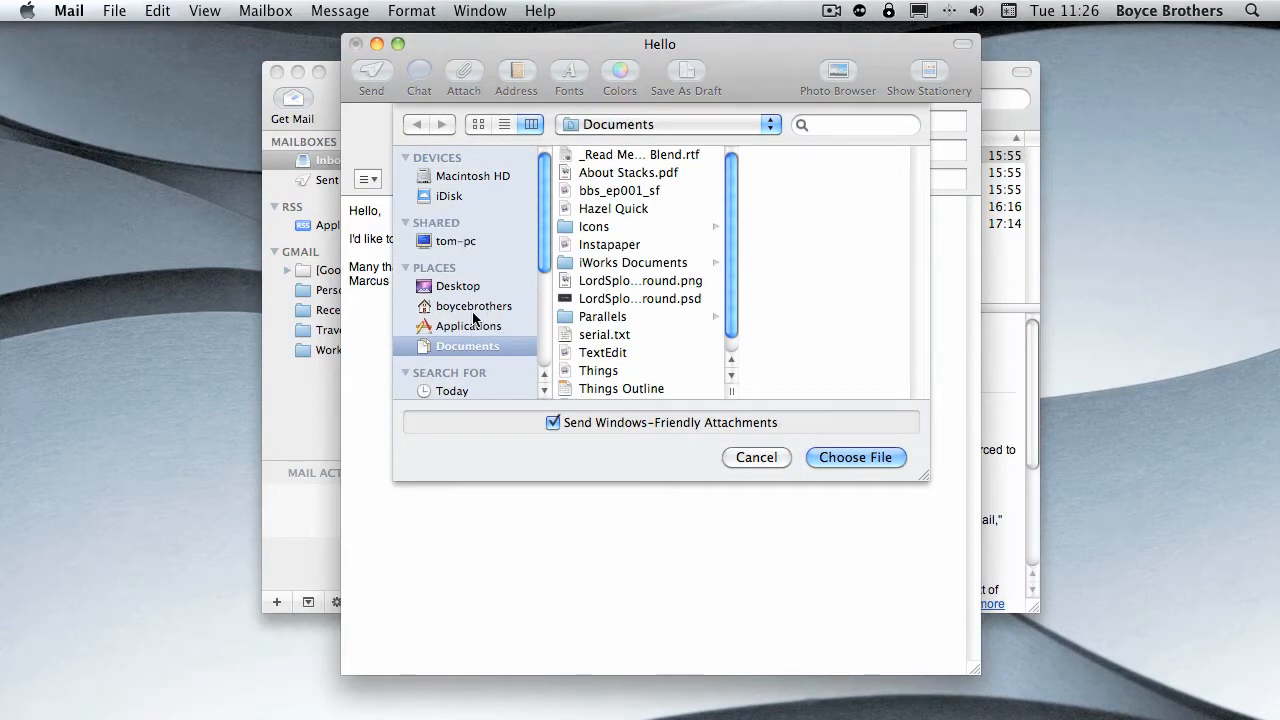
click(477, 308)
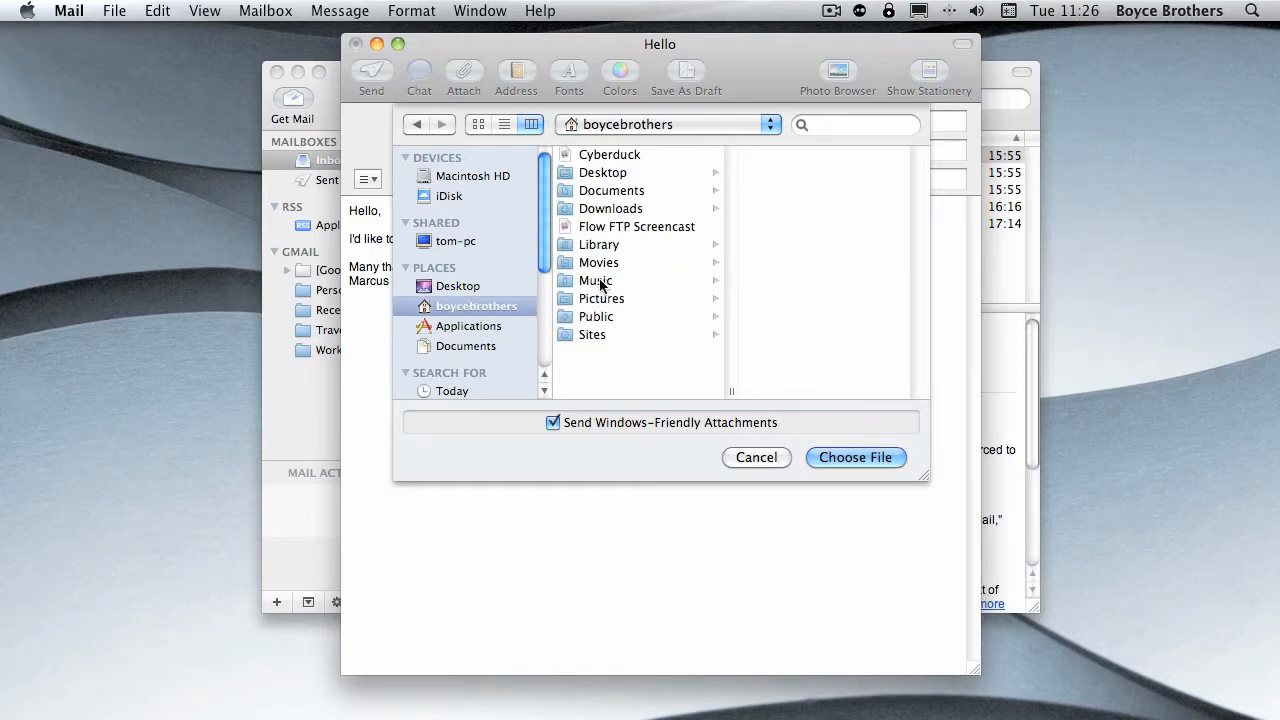
click(614, 190)
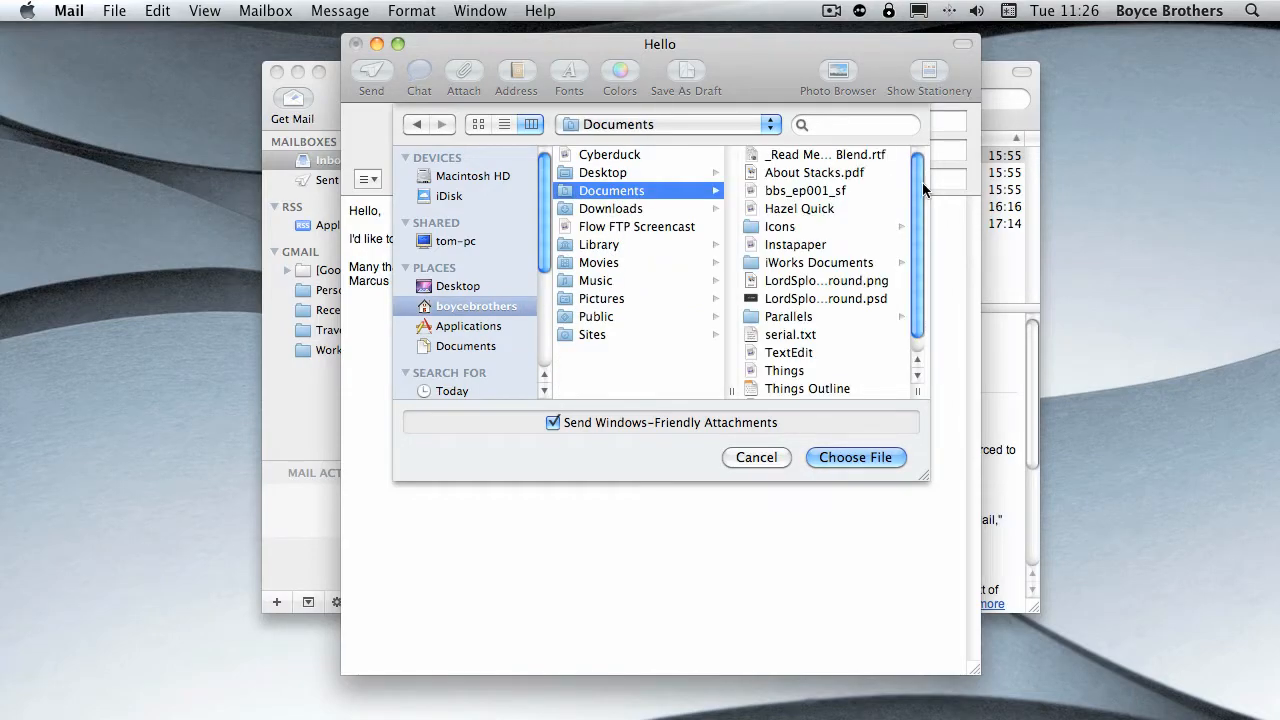
drag(921, 184, 917, 175)
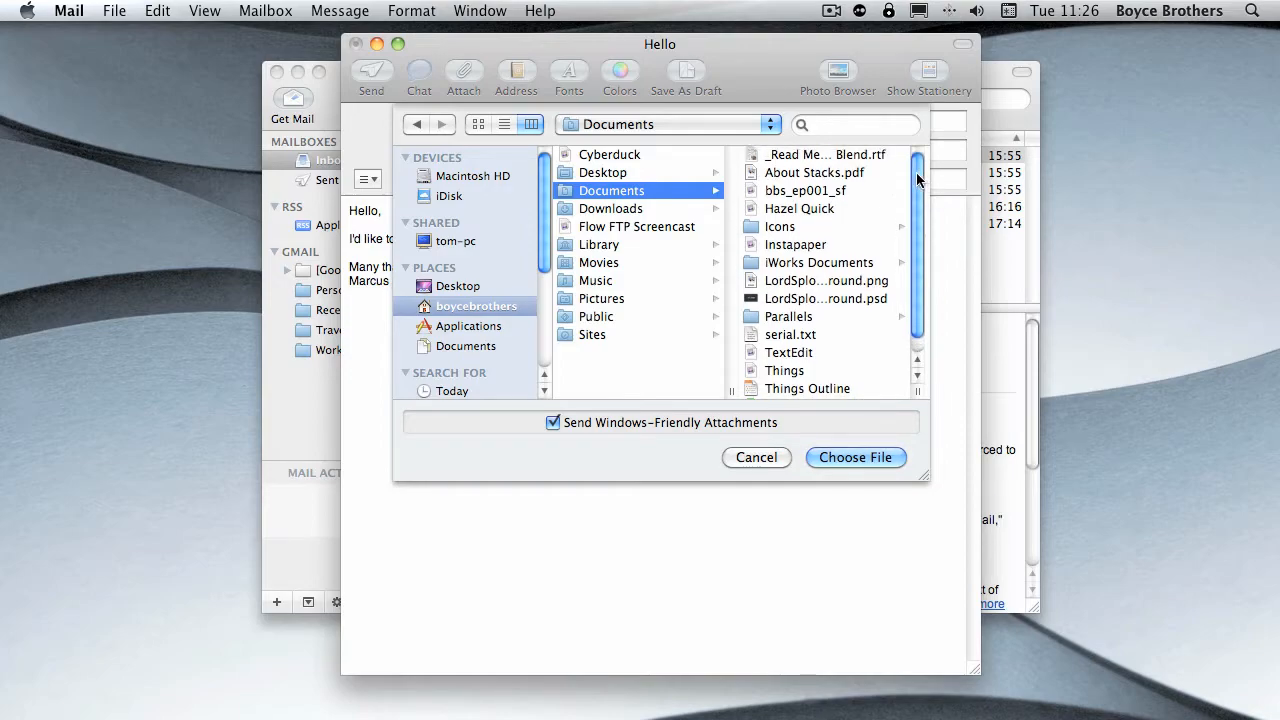
click(837, 155)
click(841, 457)
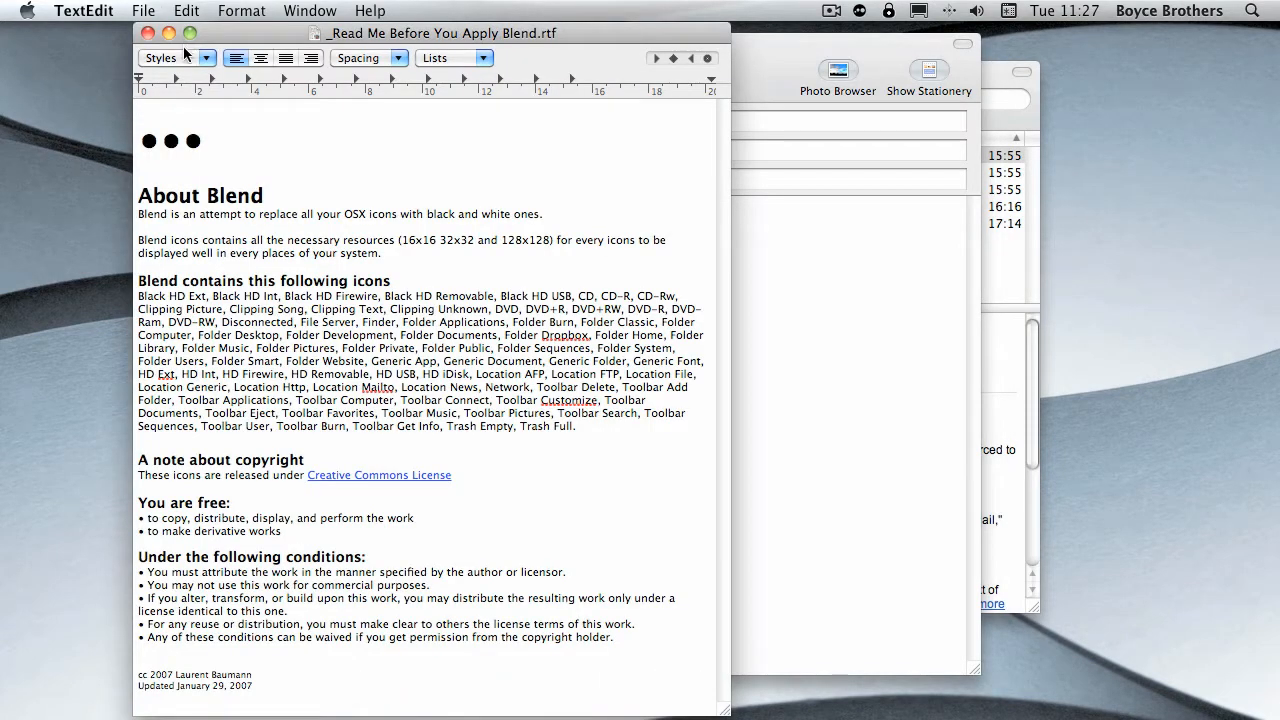
- Quit TextEdit to return to the message in Mail, and delete the RTF attachment from its body
click(88, 8)
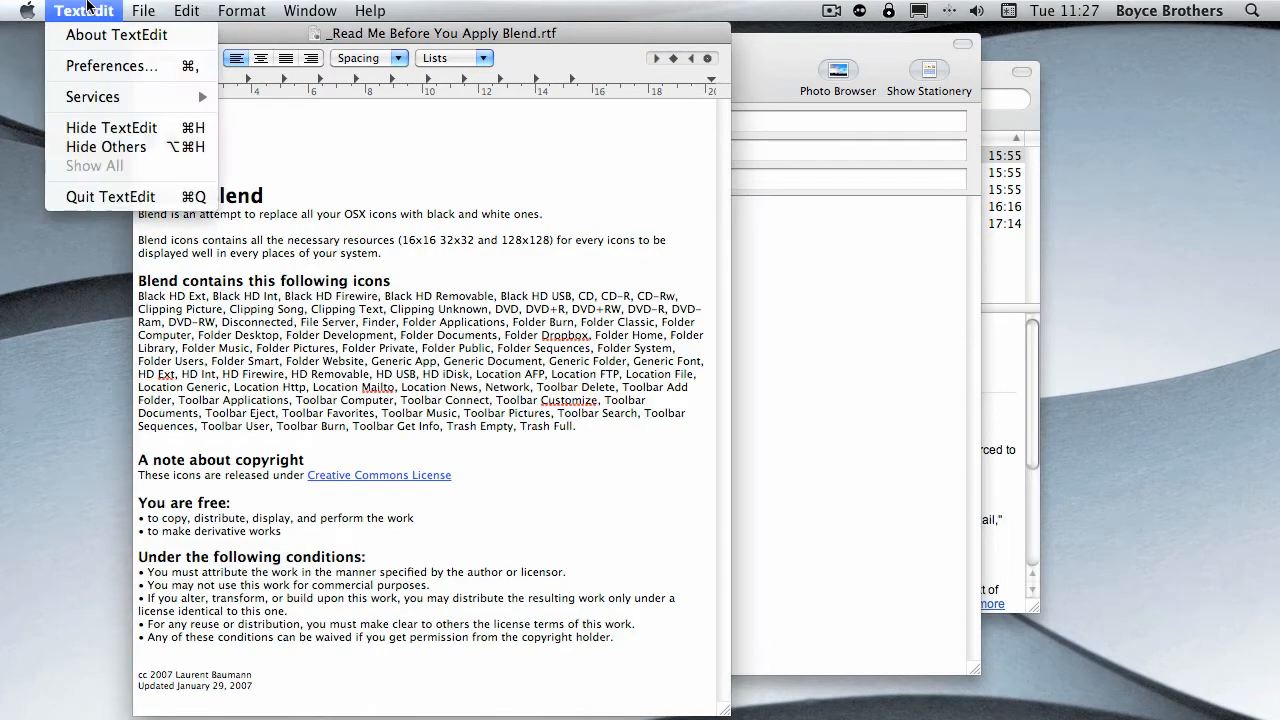
click(113, 196)
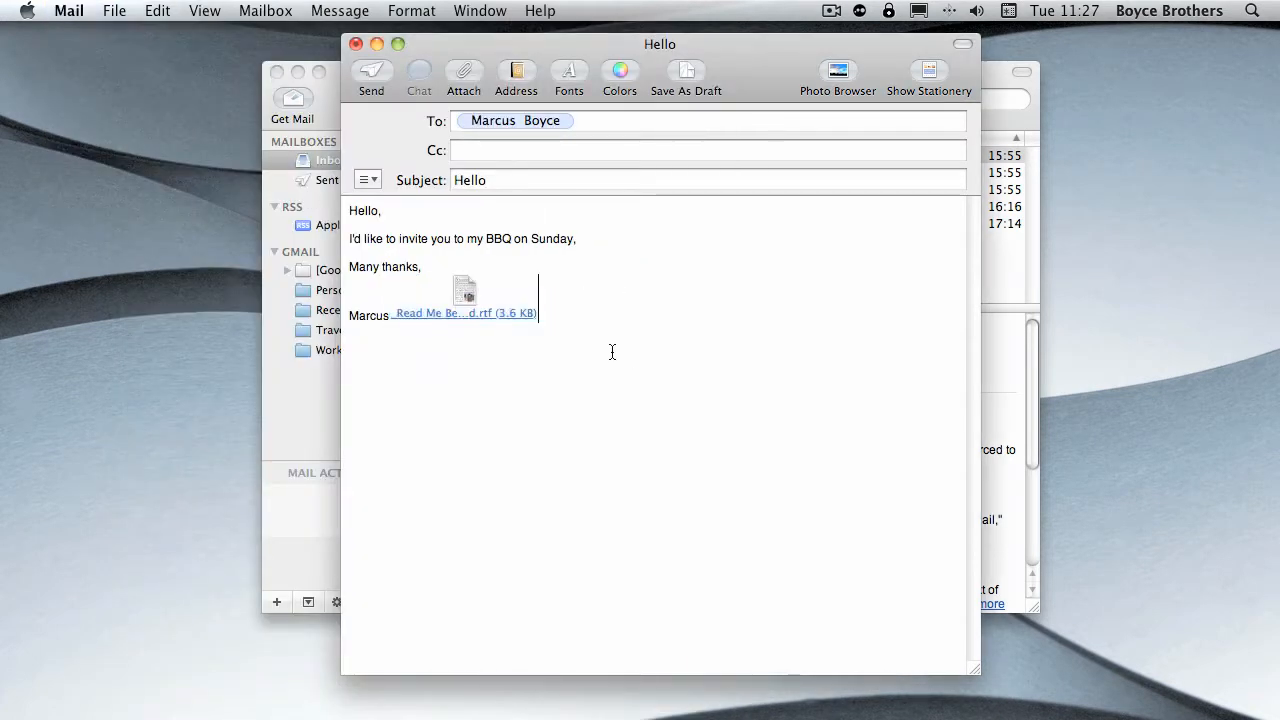
key(BackSpace)
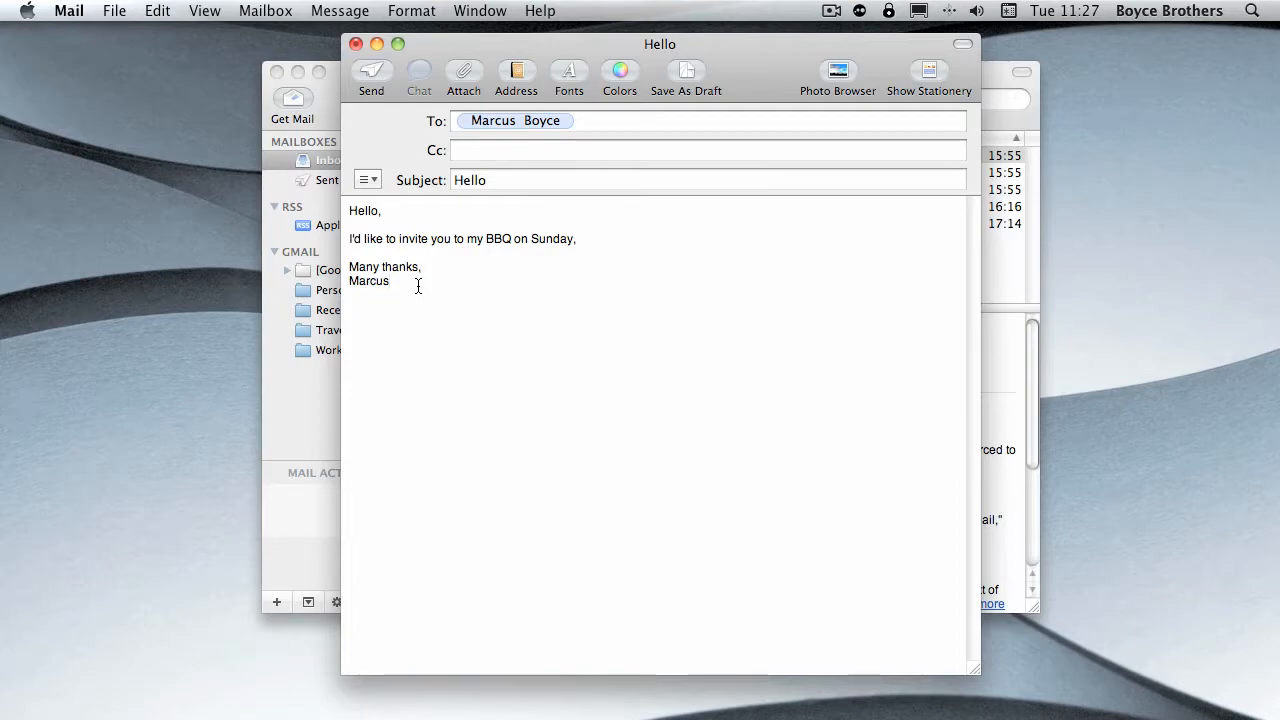
- Attach only serial.txt from the Documents folder to the message
click(464, 75)
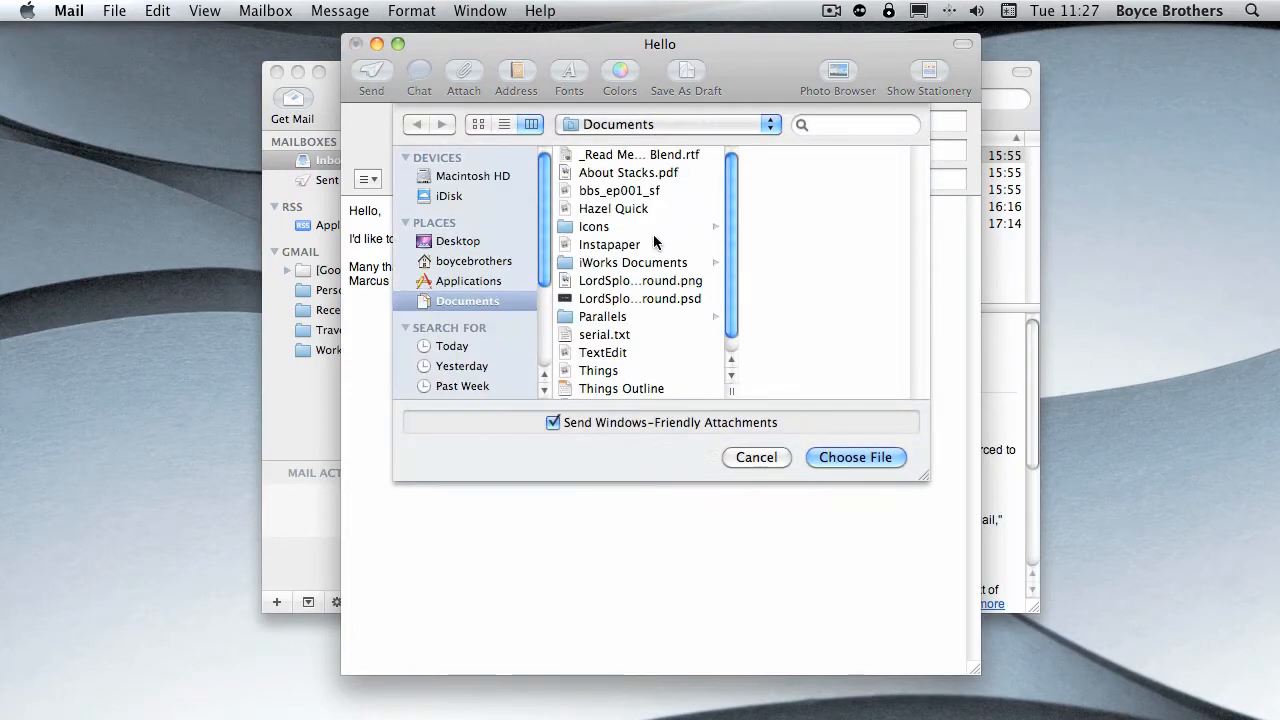
click(639, 155)
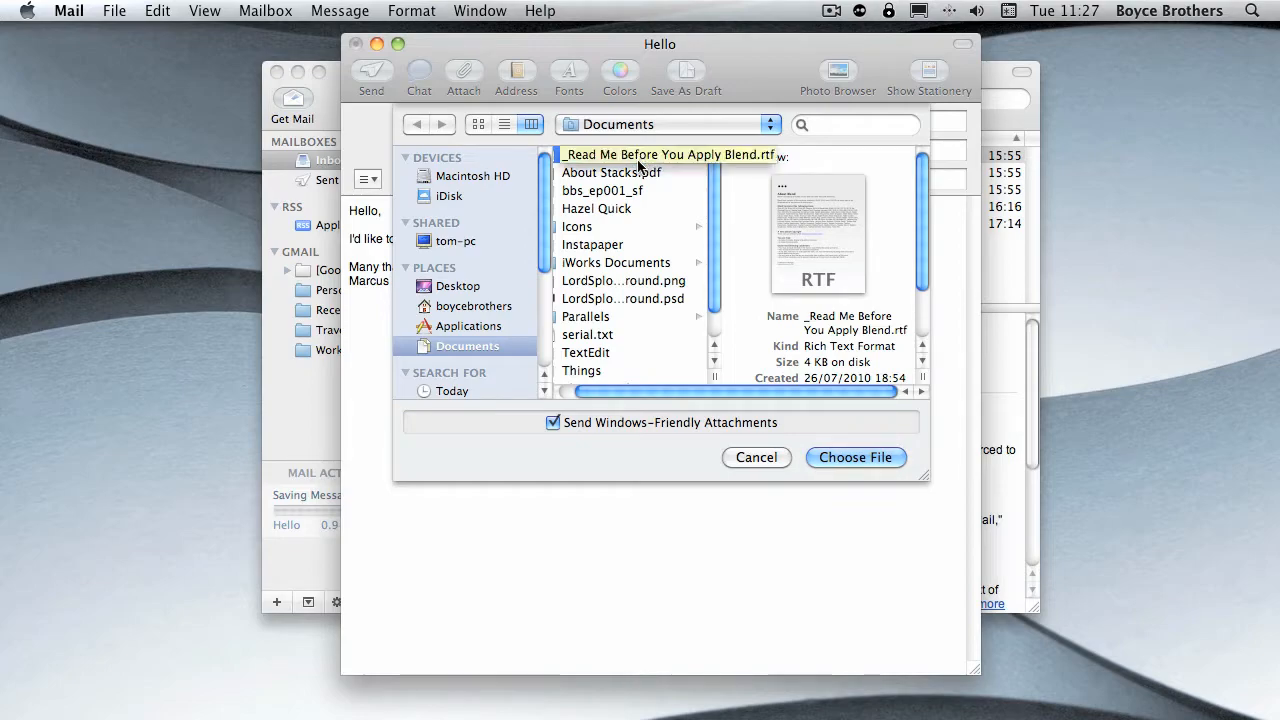
super+click(590, 336)
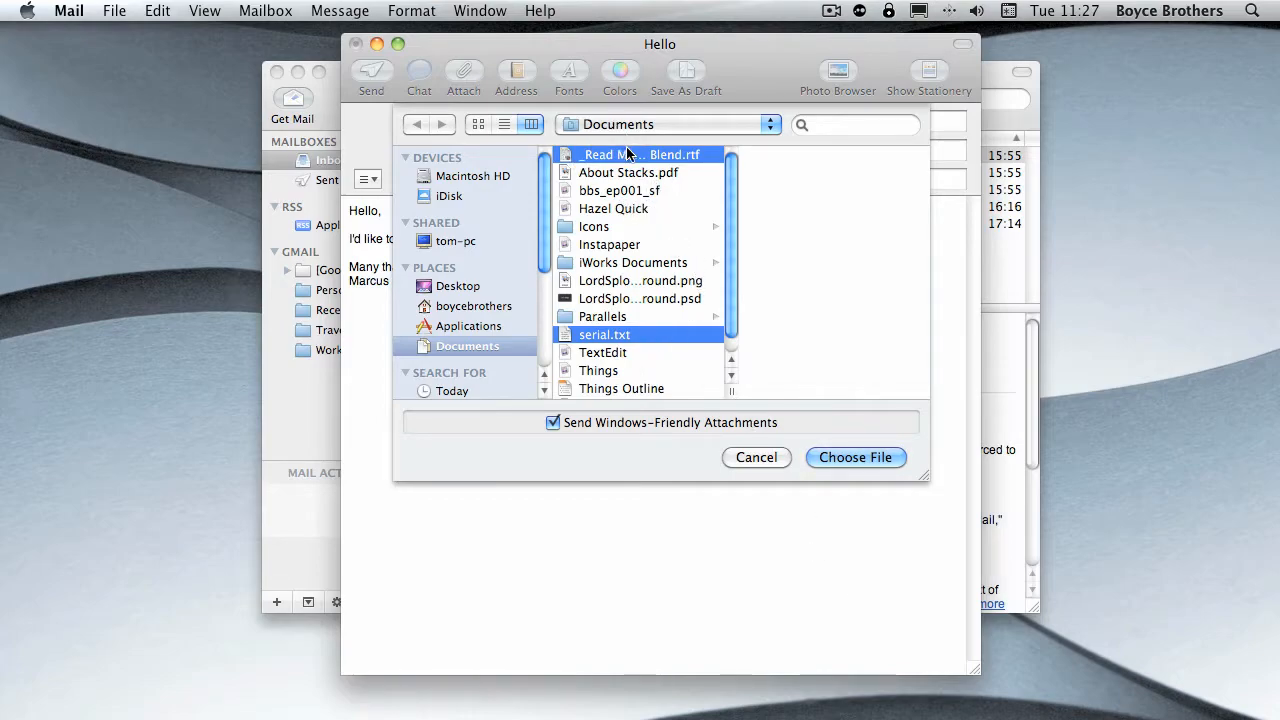
click(597, 340)
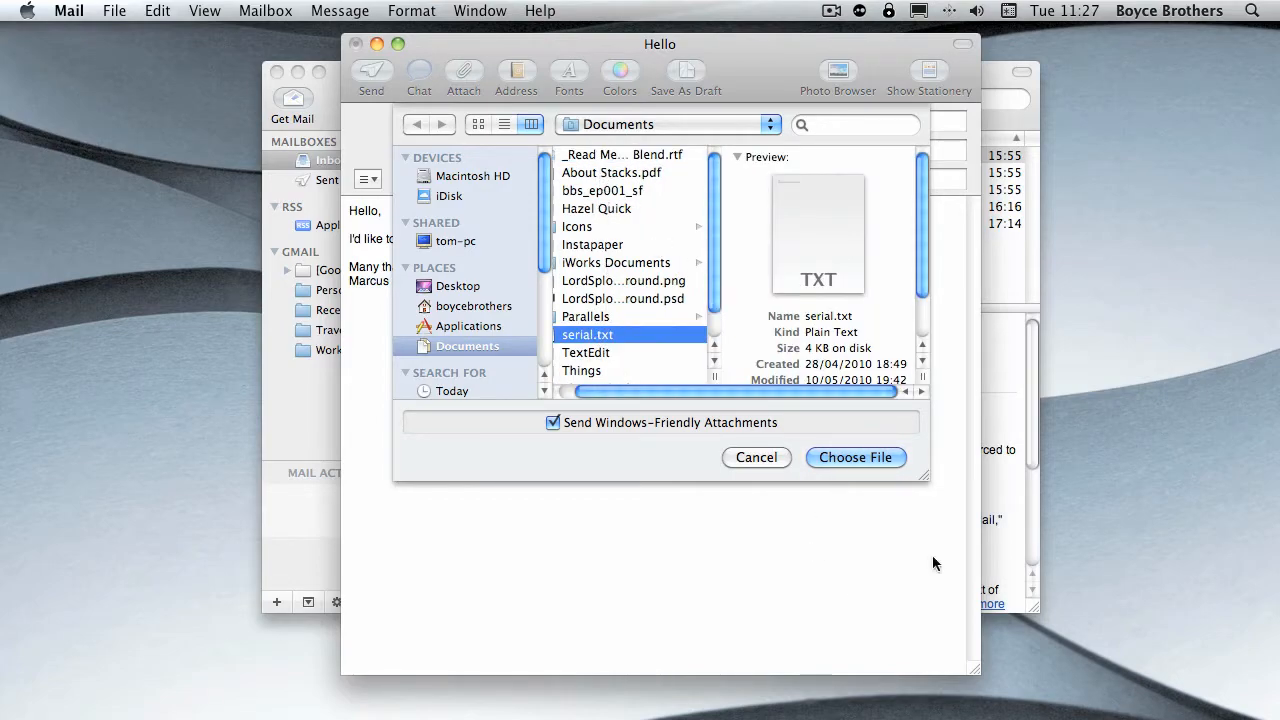
click(855, 457)
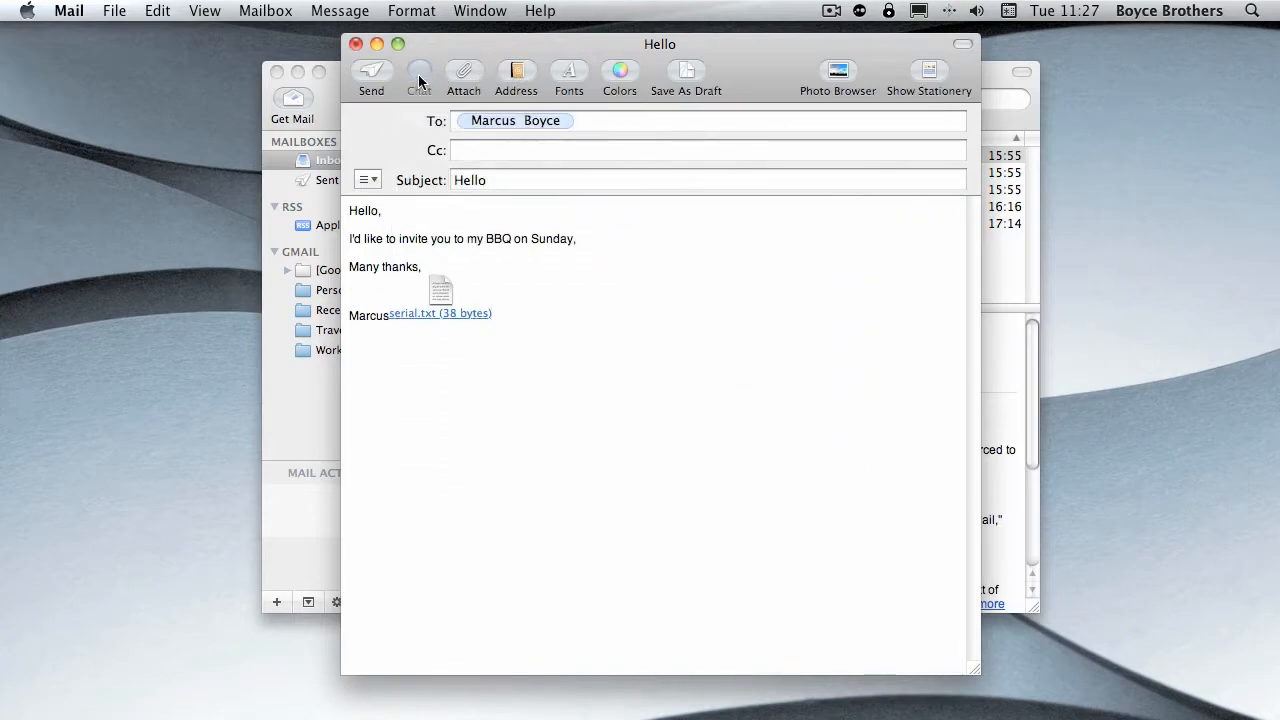
- Attach _Read Me Before You Apply Blend.rtf alongside serial.txt, and delete both attachments from the message
click(463, 72)
click(616, 157)
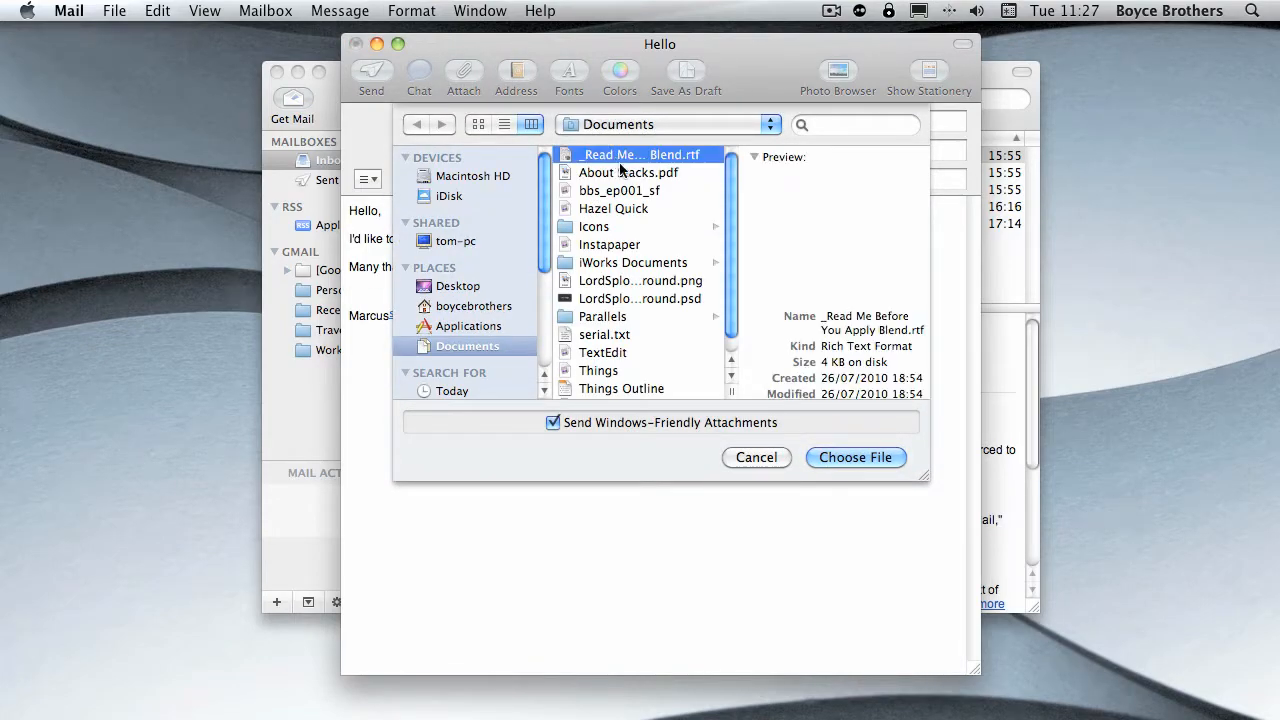
click(840, 452)
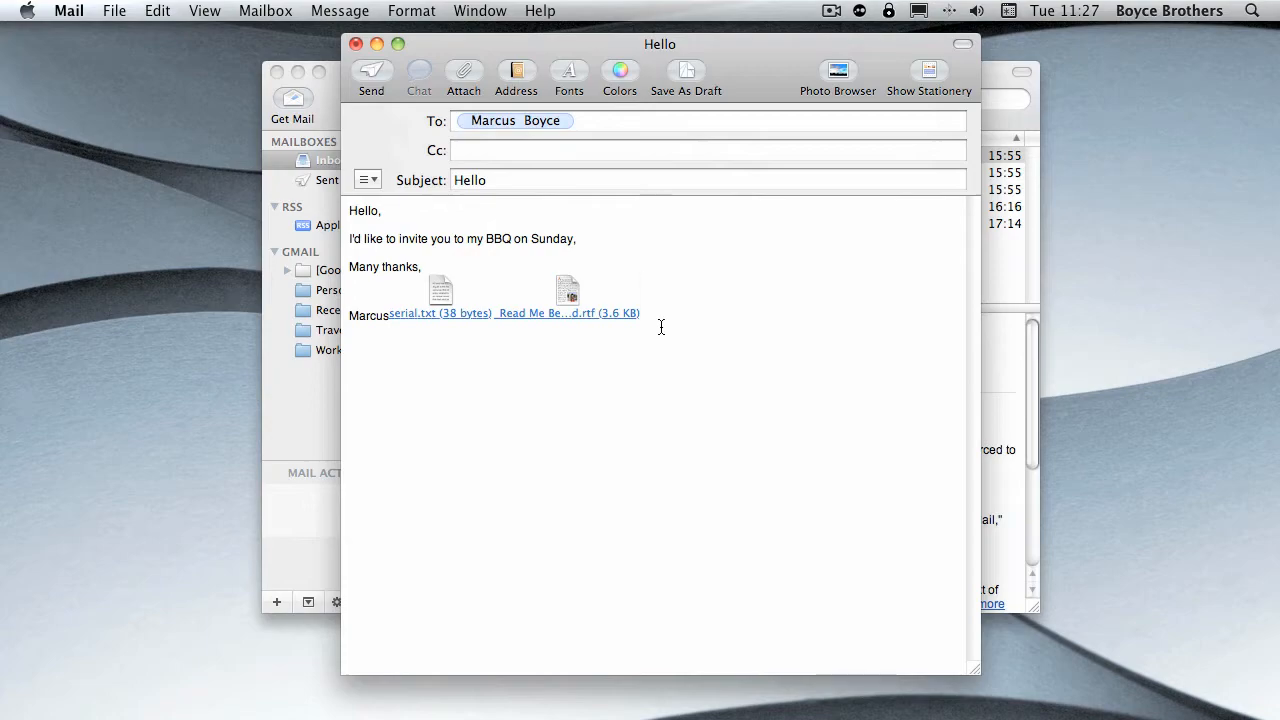
key(BackSpace)
key(BackSpace)
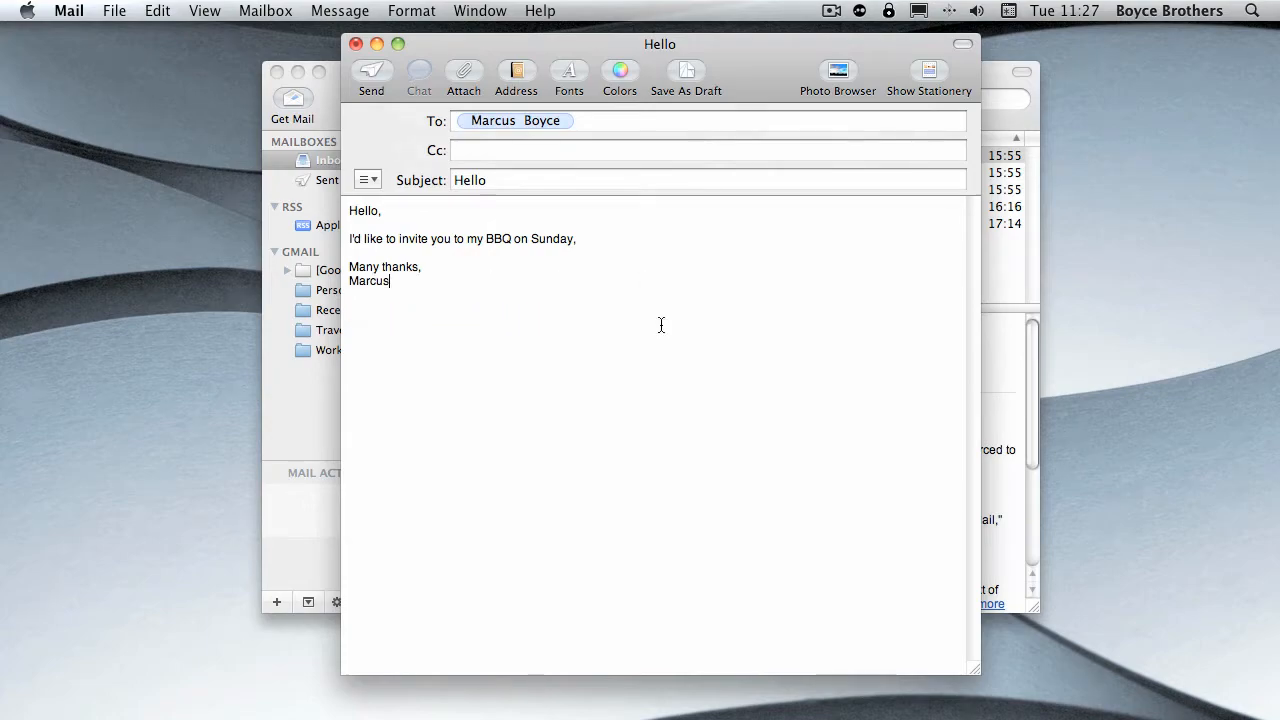
- Attach serial.txt, _Read Me Before You Apply Blend.rtf and About Stacks.pdf together from the Documents folder to the message
click(462, 73)
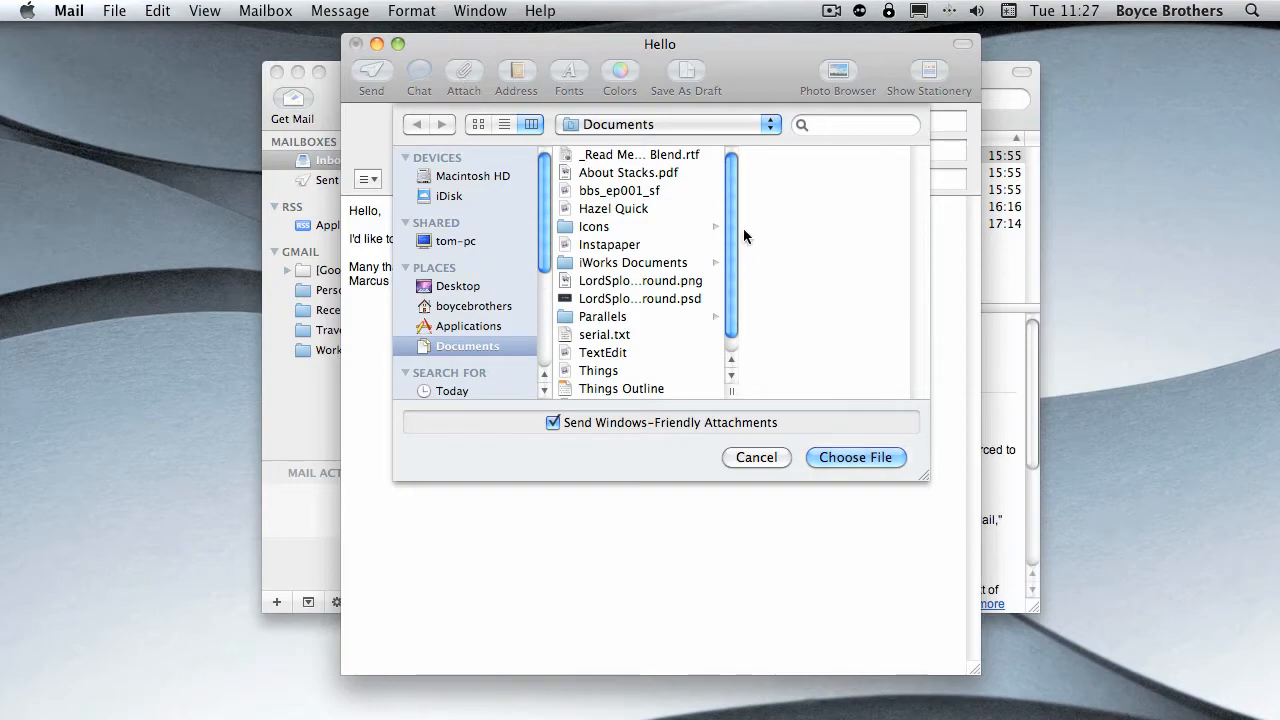
scroll(730, 240, down, 1)
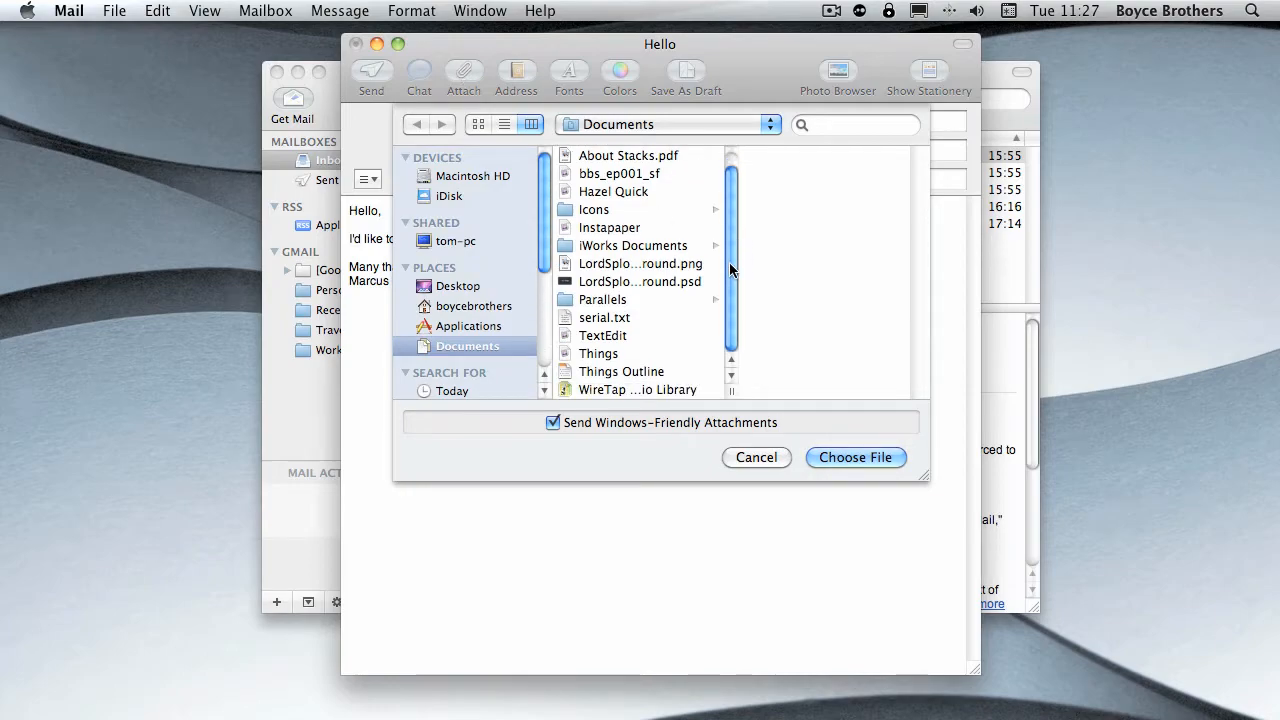
click(612, 318)
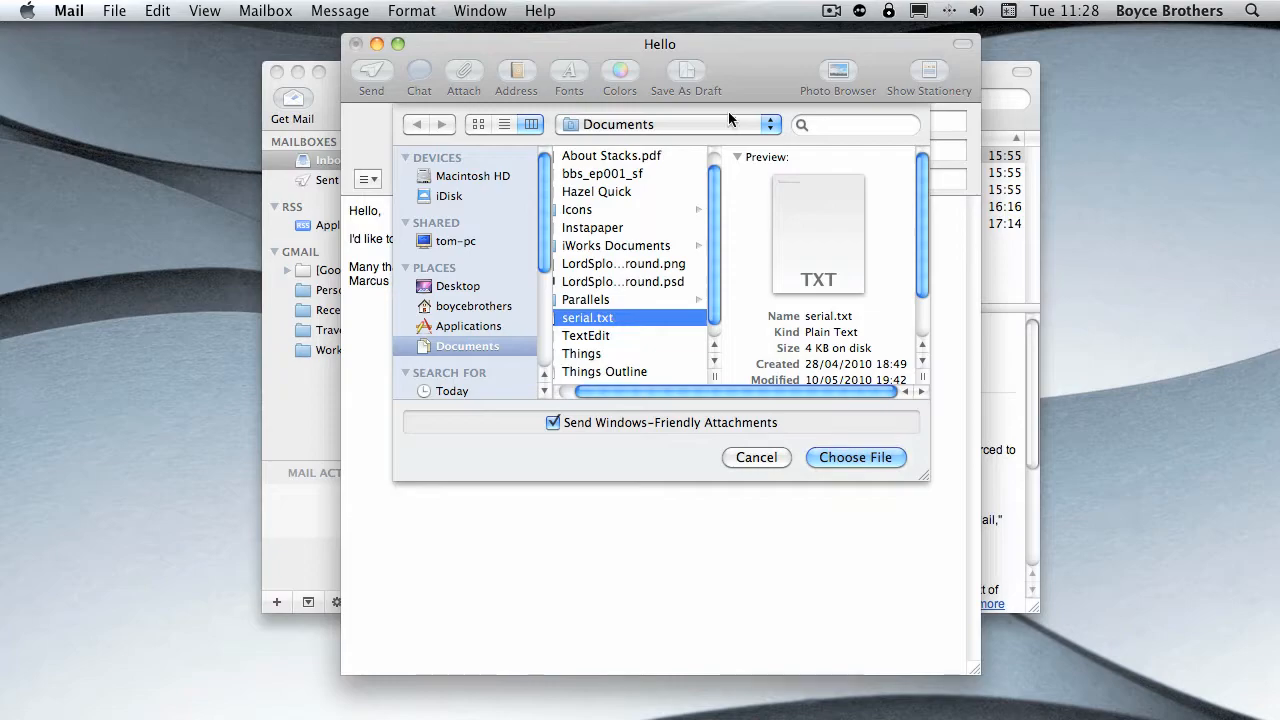
scroll(708, 195, up, 1)
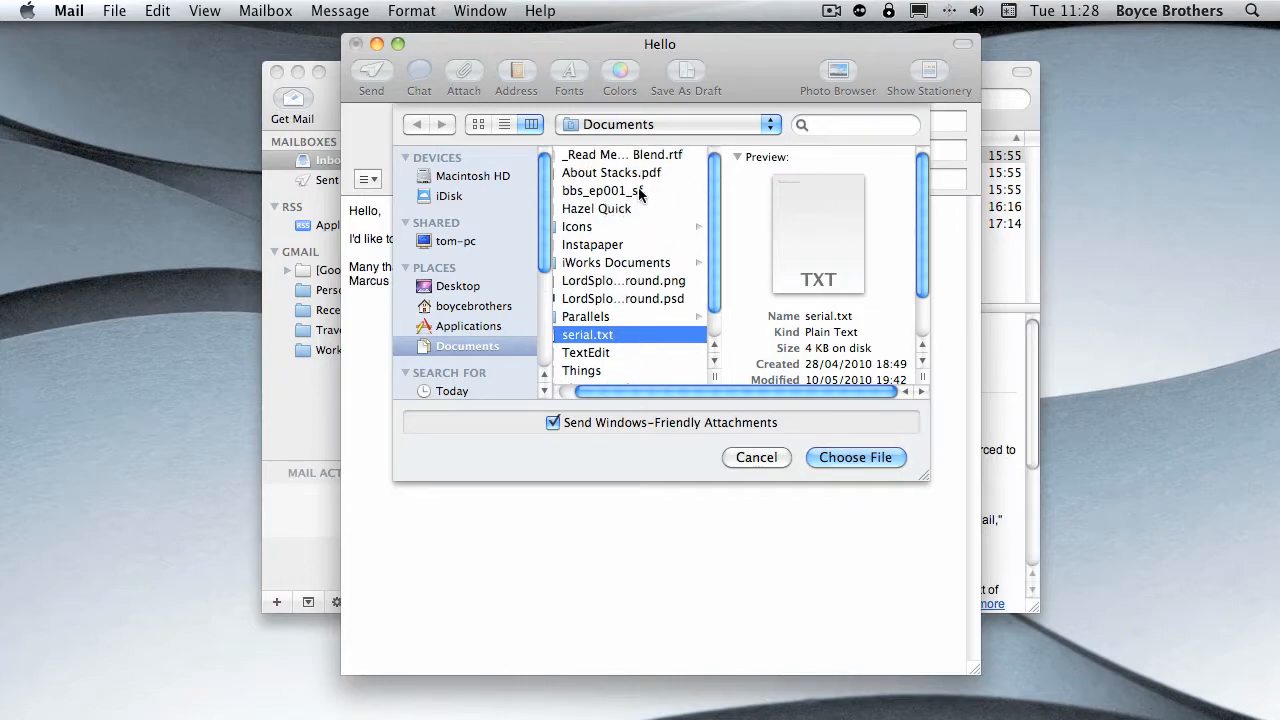
super+click(643, 156)
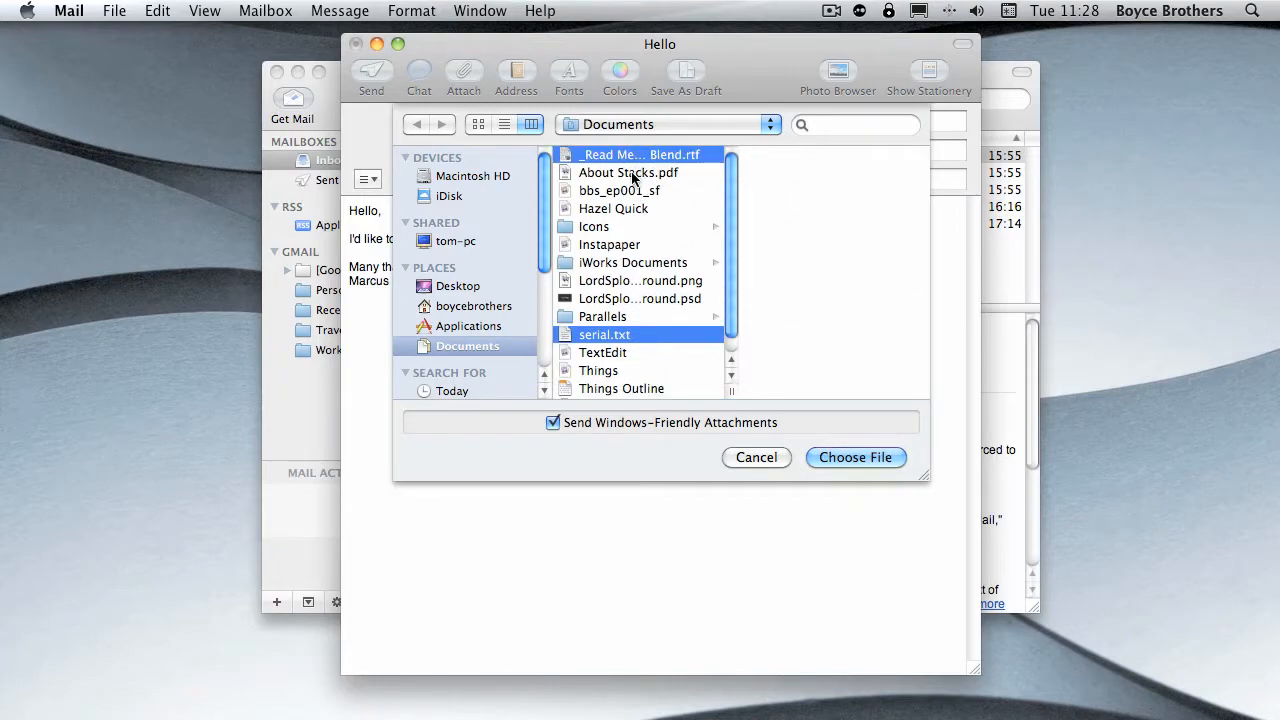
super+click(648, 178)
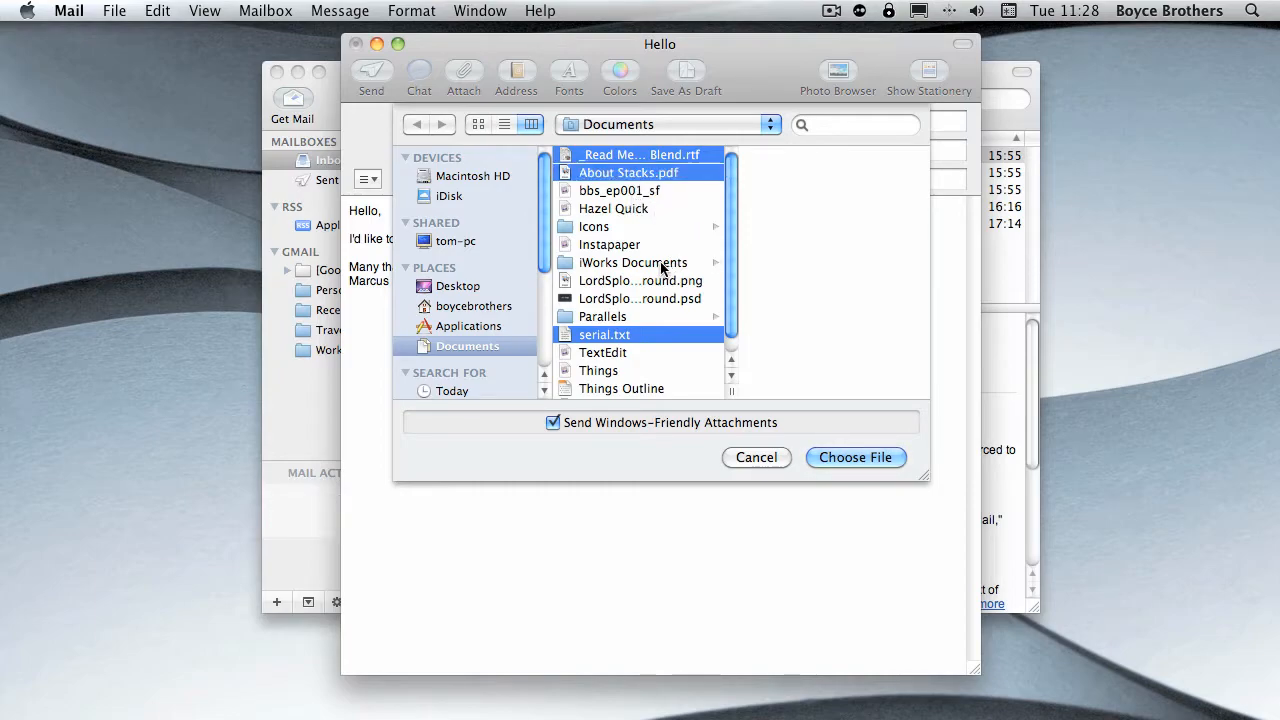
scroll(650, 290, down, 1)
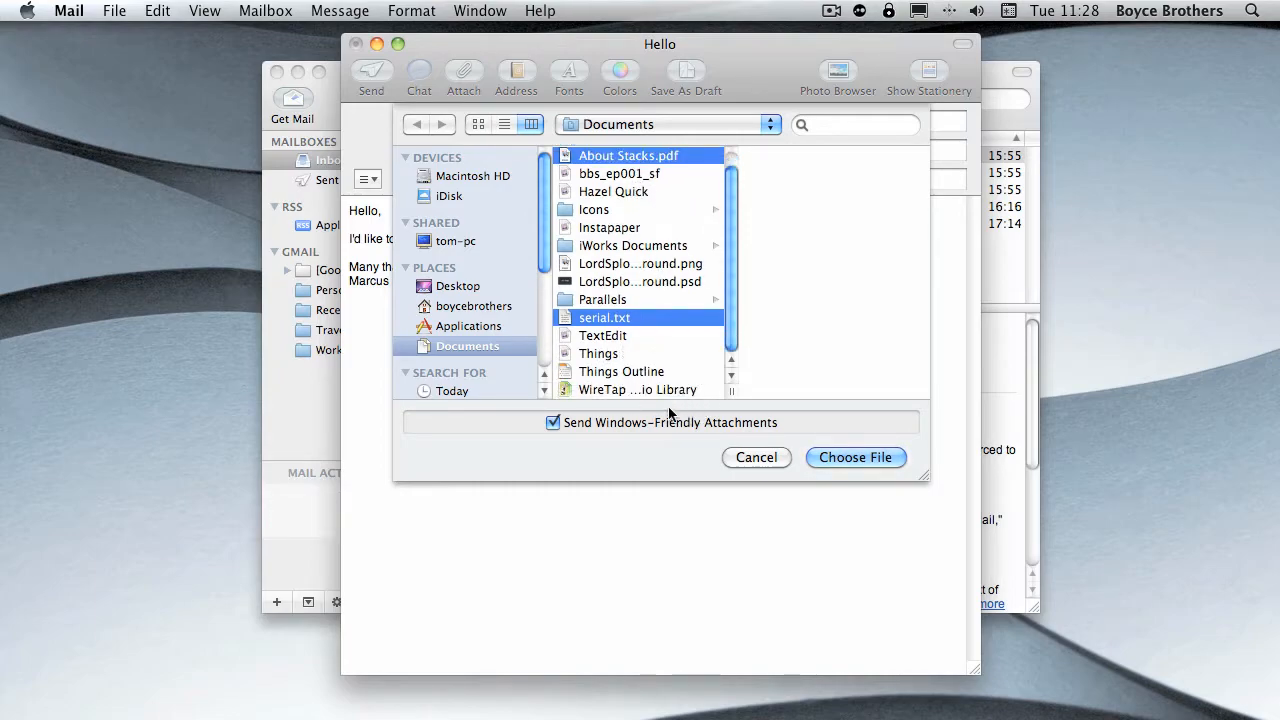
click(855, 457)
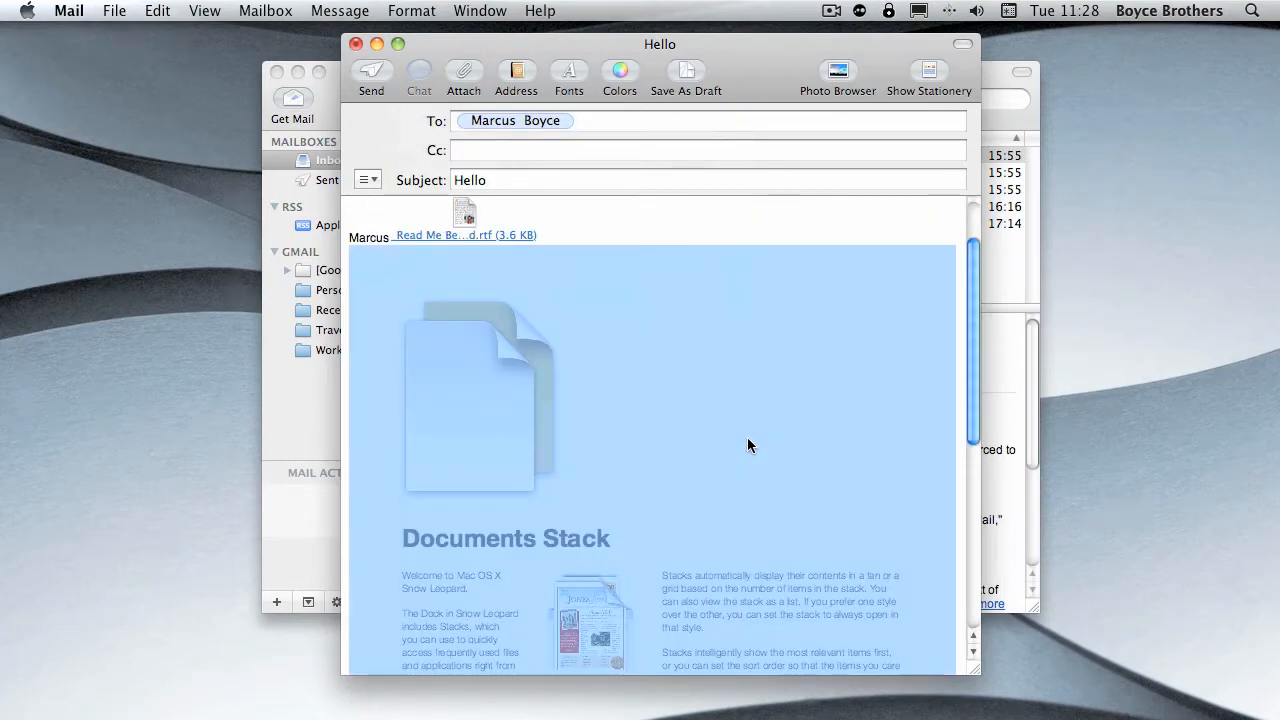
- Delete the PDF, RTF and TXT attachments from the message body
scroll(744, 437, up, 15)
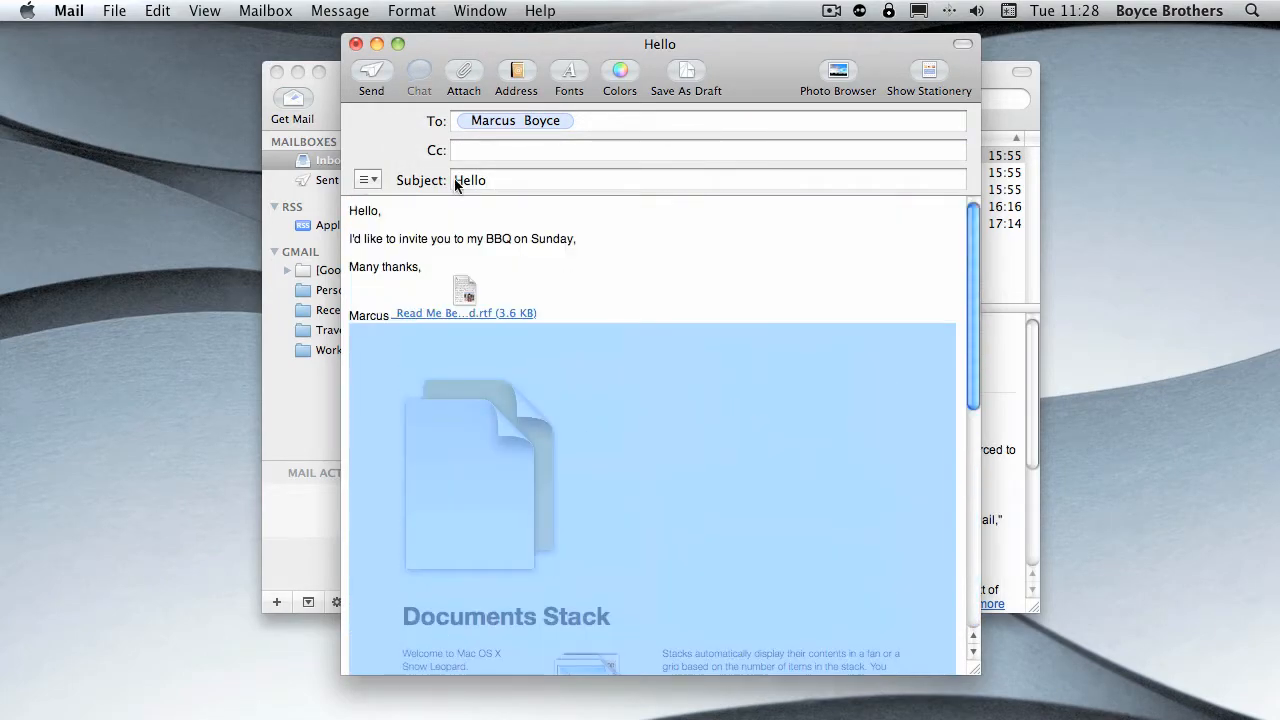
key(BackSpace)
key(BackSpace)
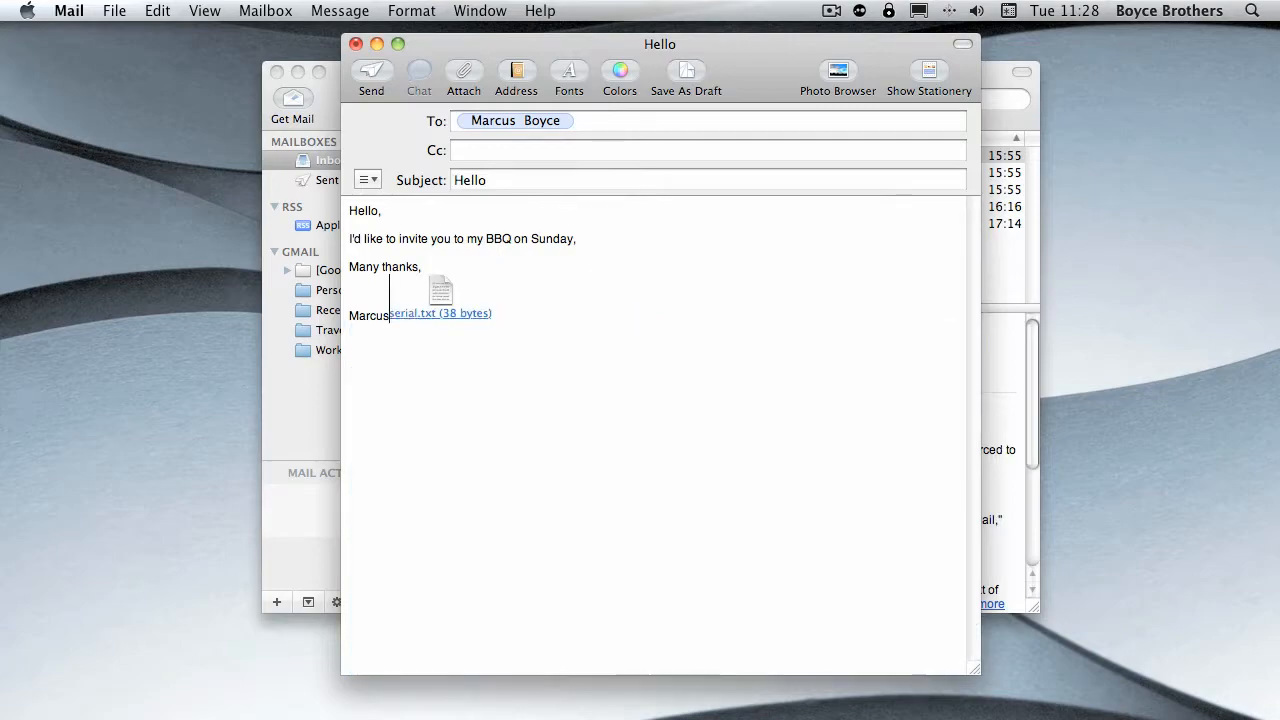
key(shift+Right)
key(BackSpace)
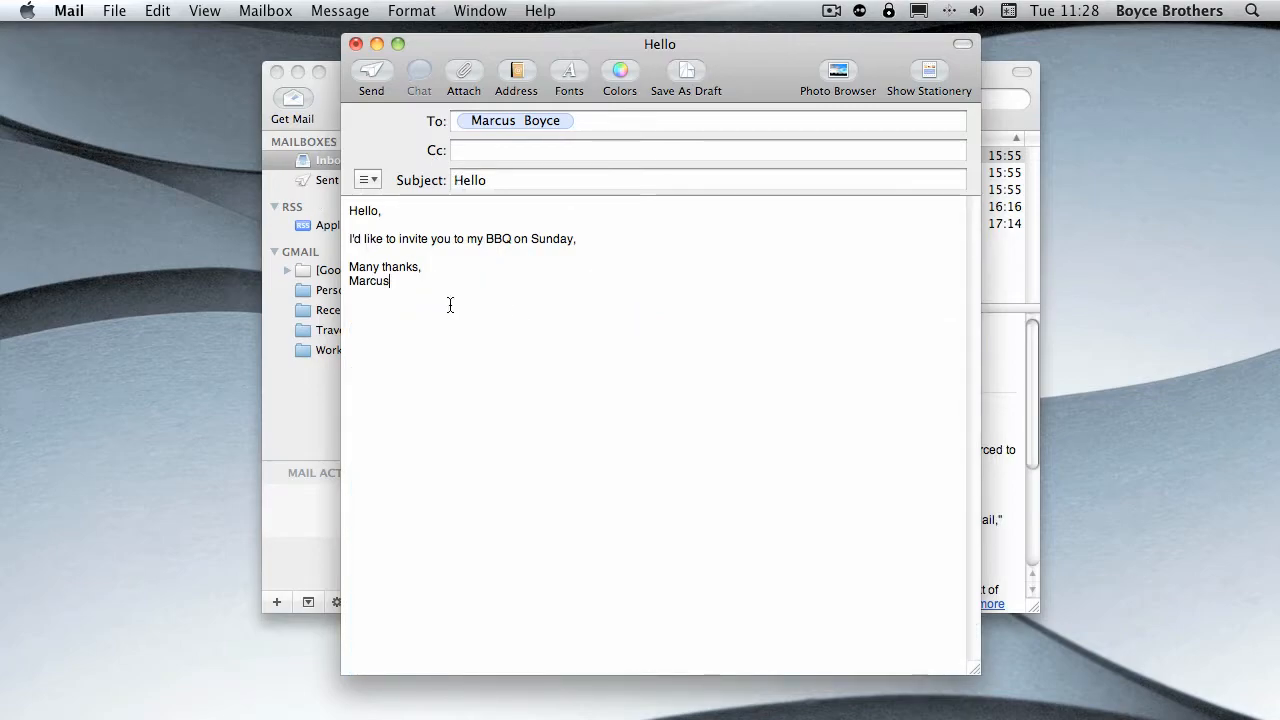
- Format the two-line sign-off of the message in the Zapfino font from the Fun collection at size 18
drag(385, 286, 346, 271)
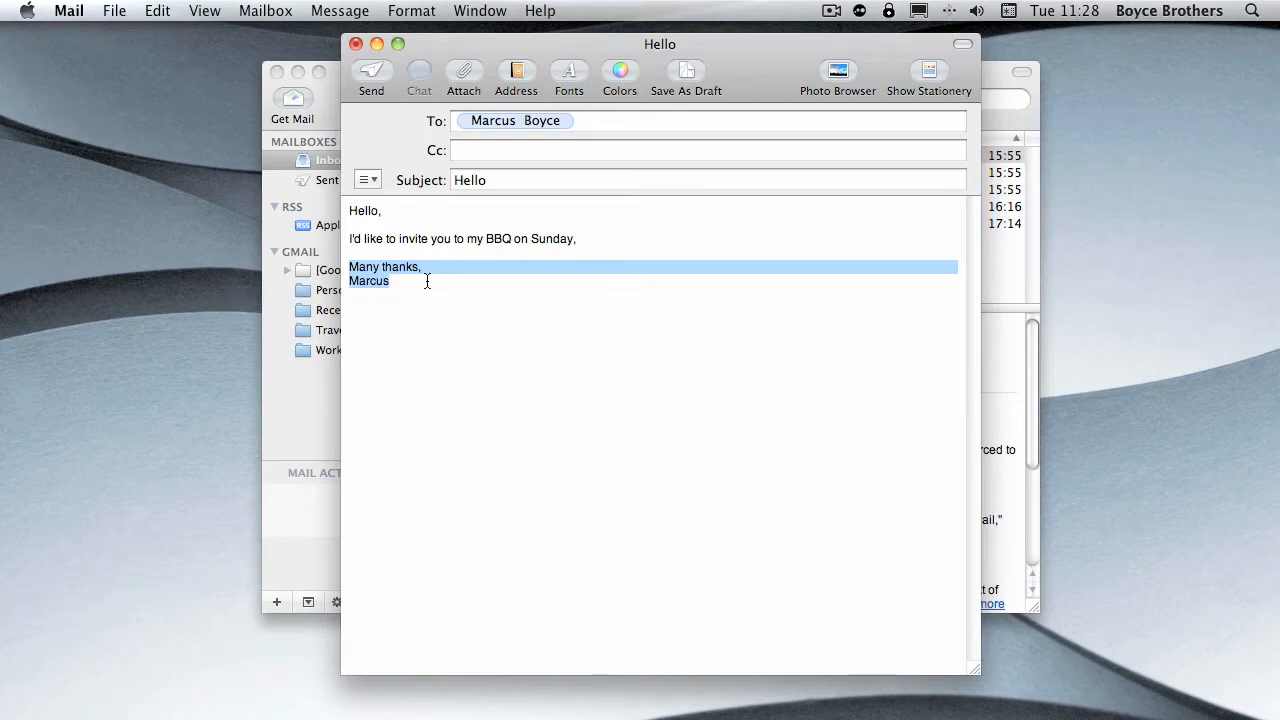
click(569, 72)
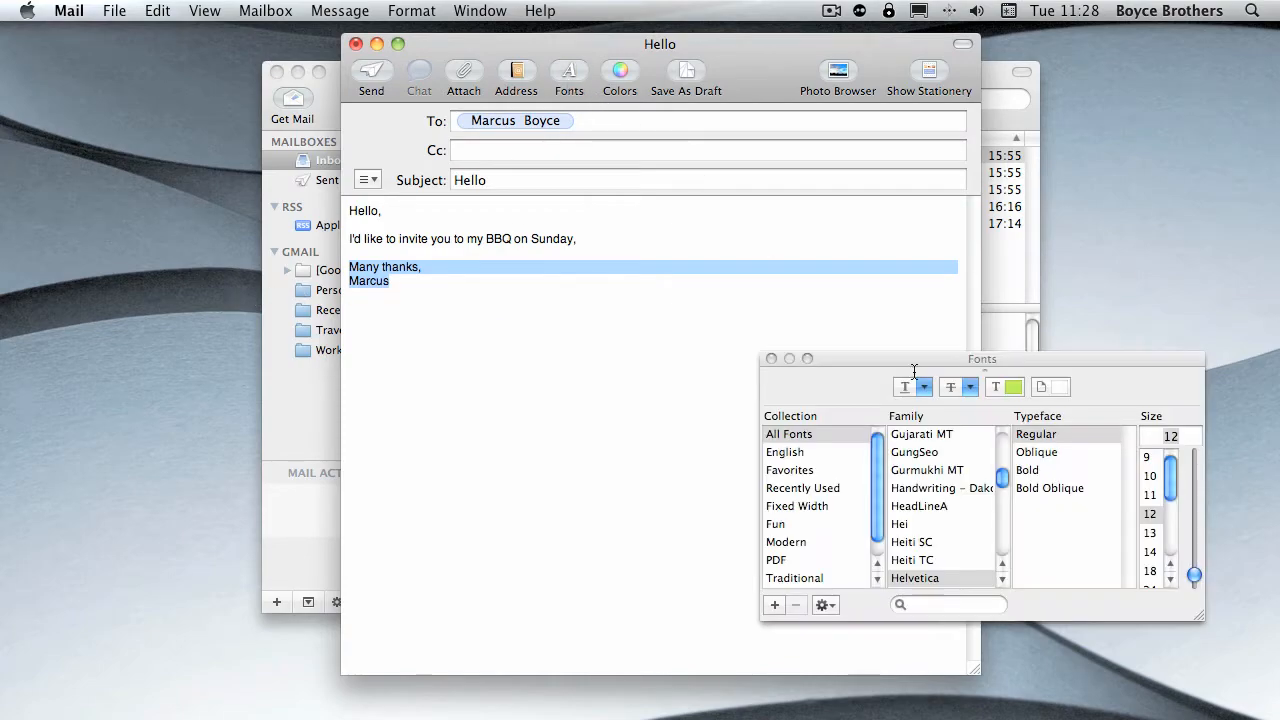
click(782, 527)
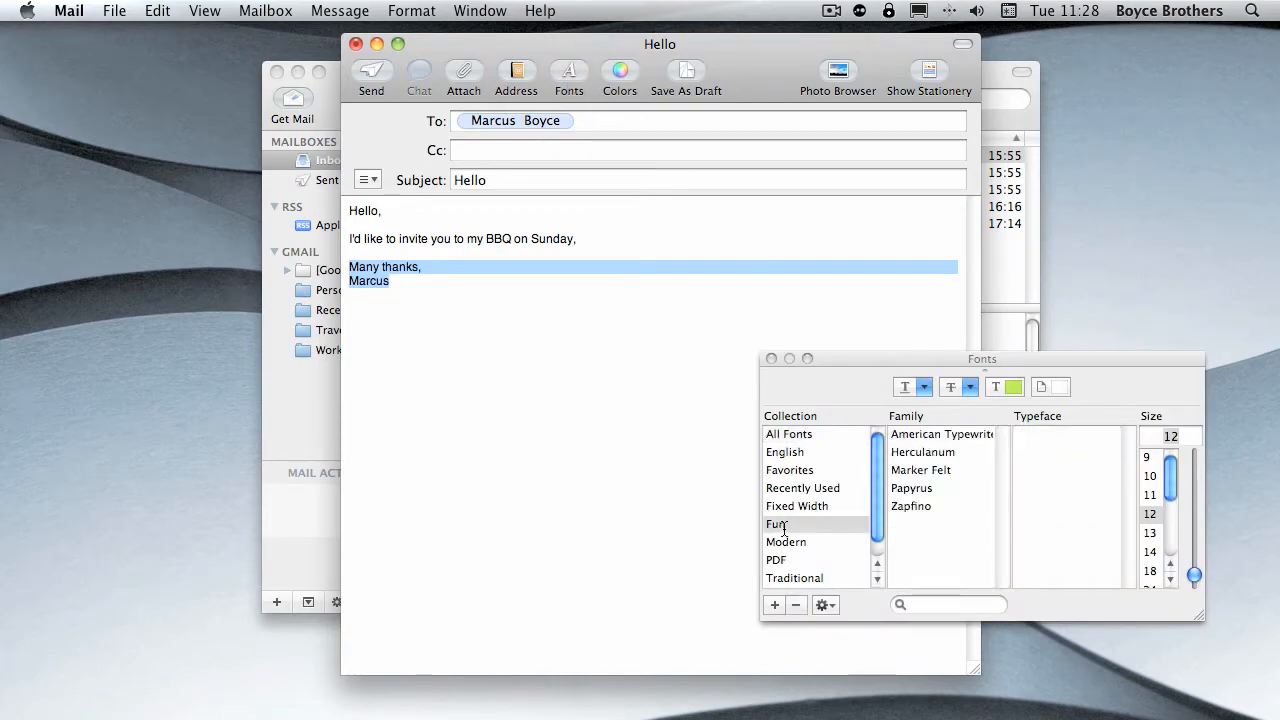
click(915, 505)
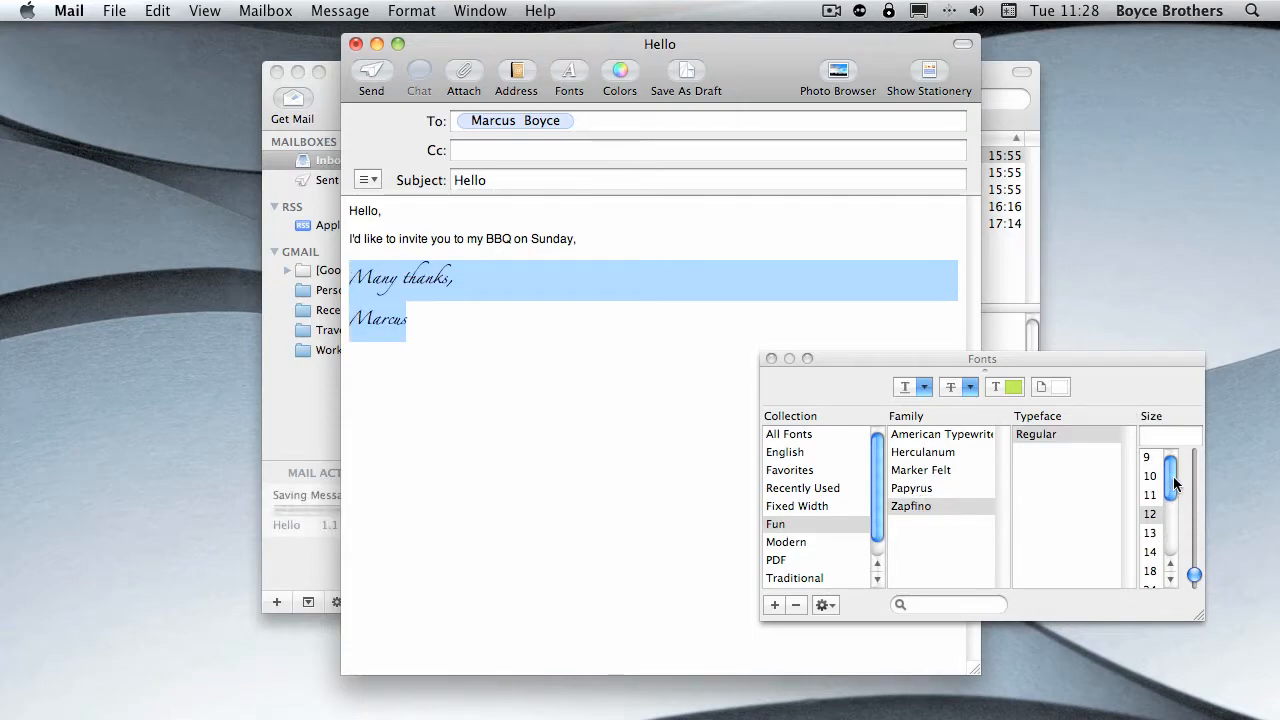
drag(1173, 476, 1173, 488)
click(1158, 536)
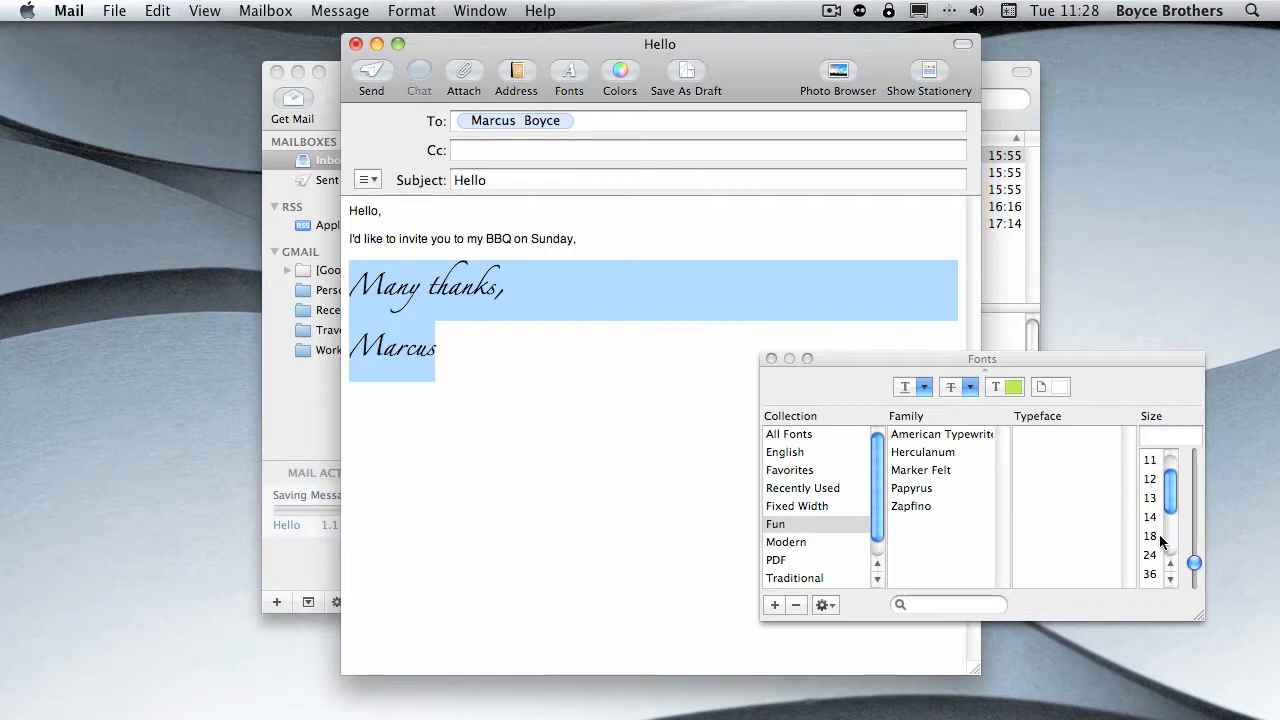
click(771, 359)
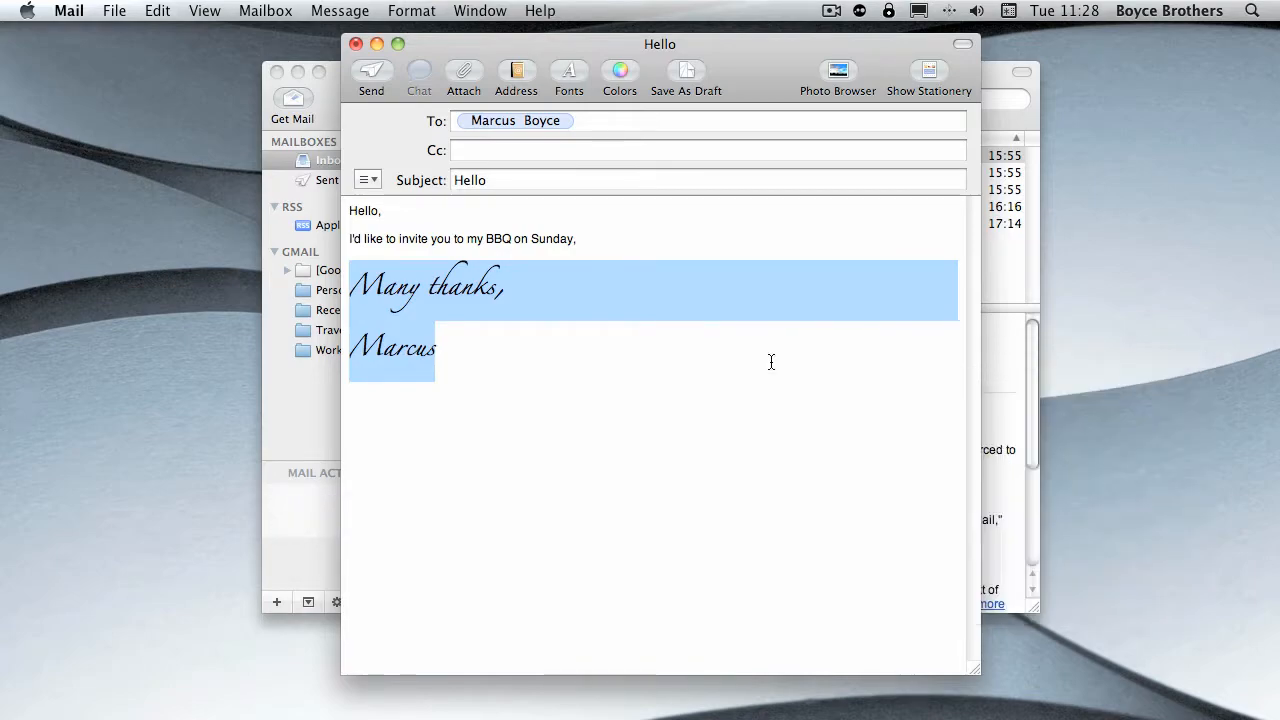
click(416, 381)
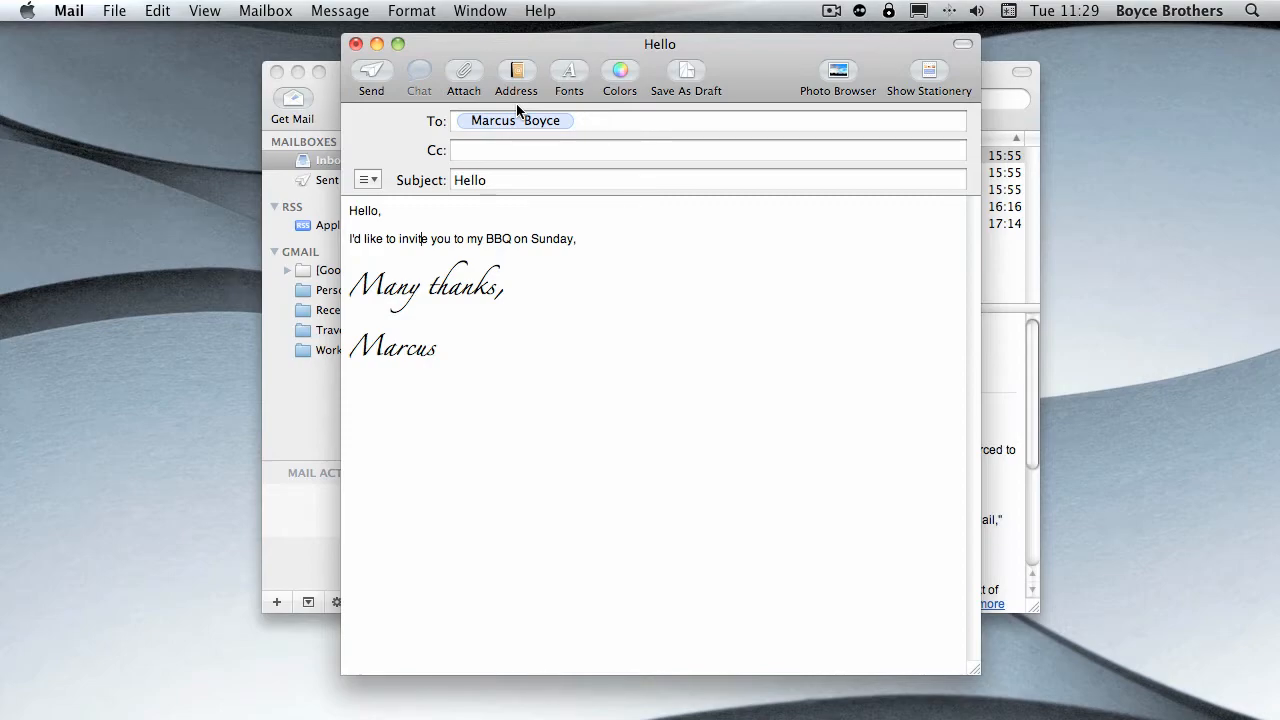
- Open the Photo Browser and look through the iPhoto Events, iPhoto Photos and Photo Booth pictures
click(838, 72)
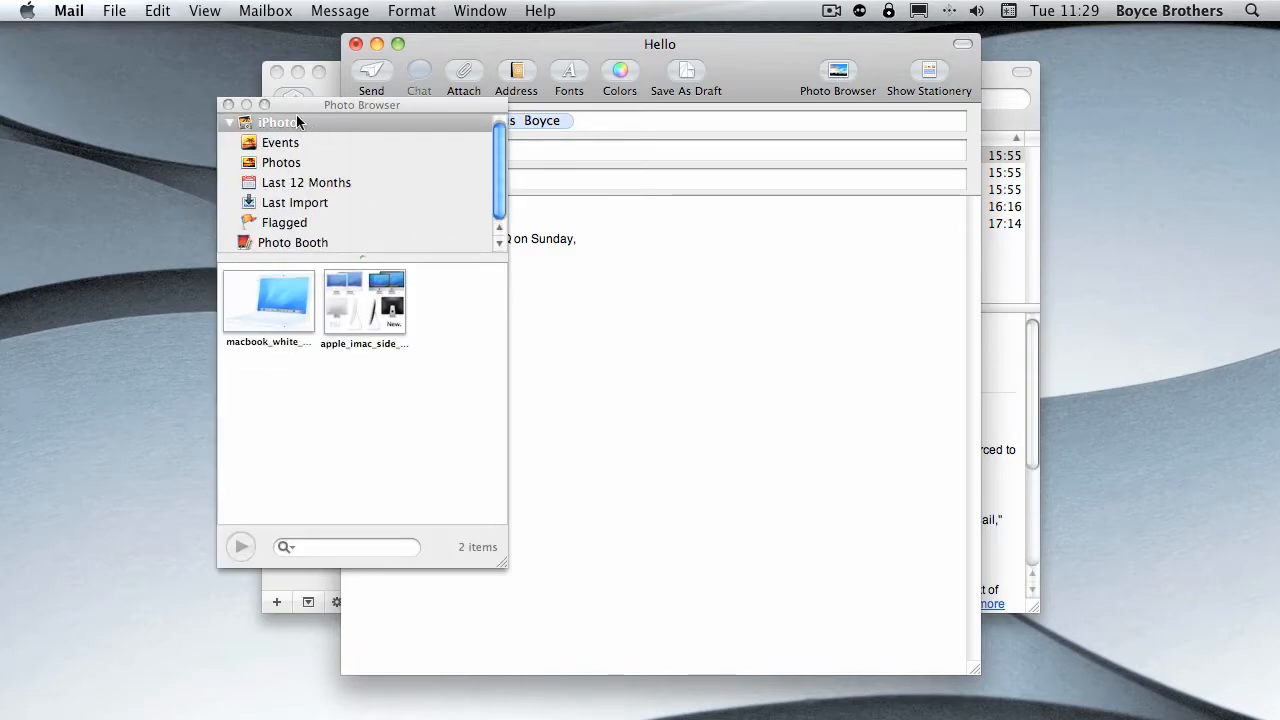
click(266, 146)
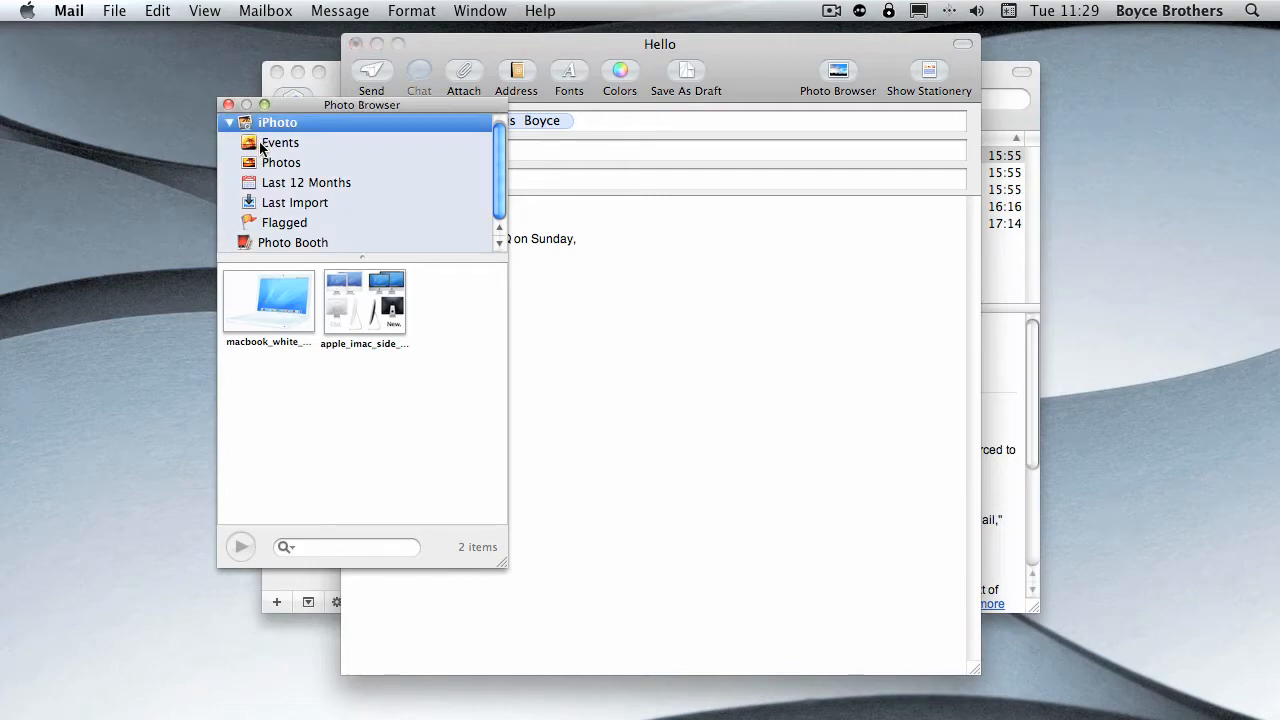
click(280, 146)
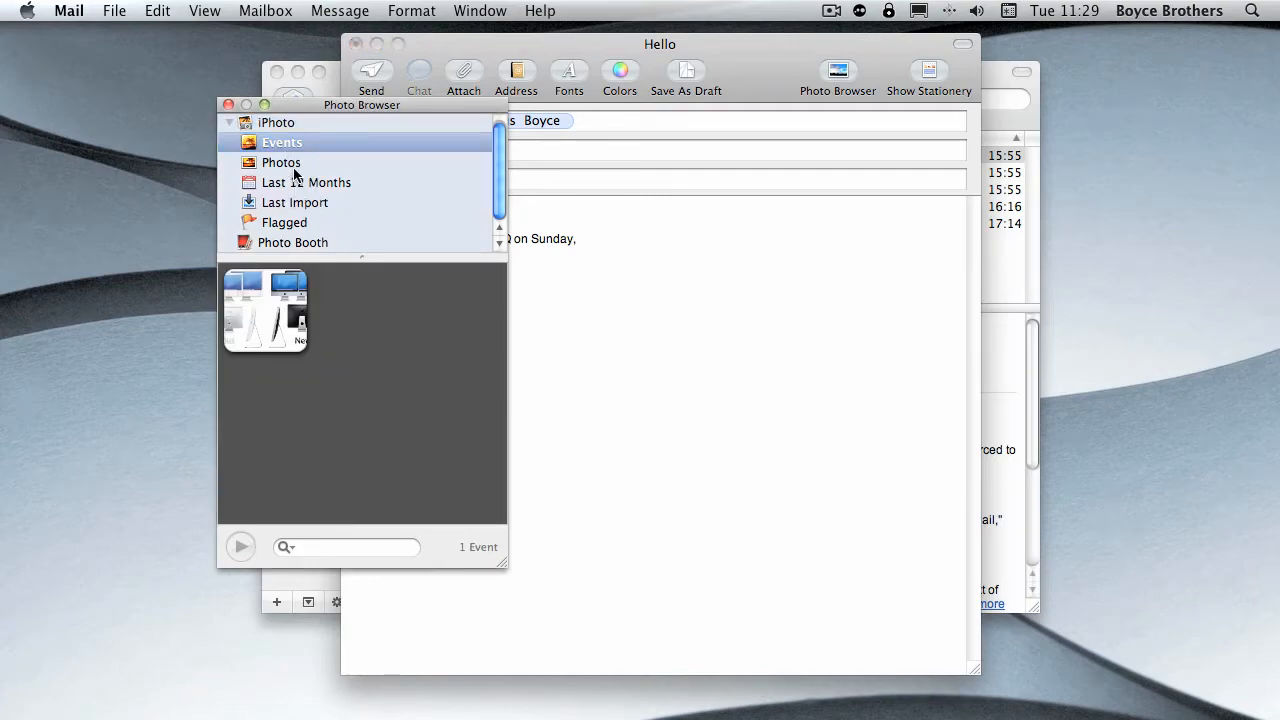
click(288, 166)
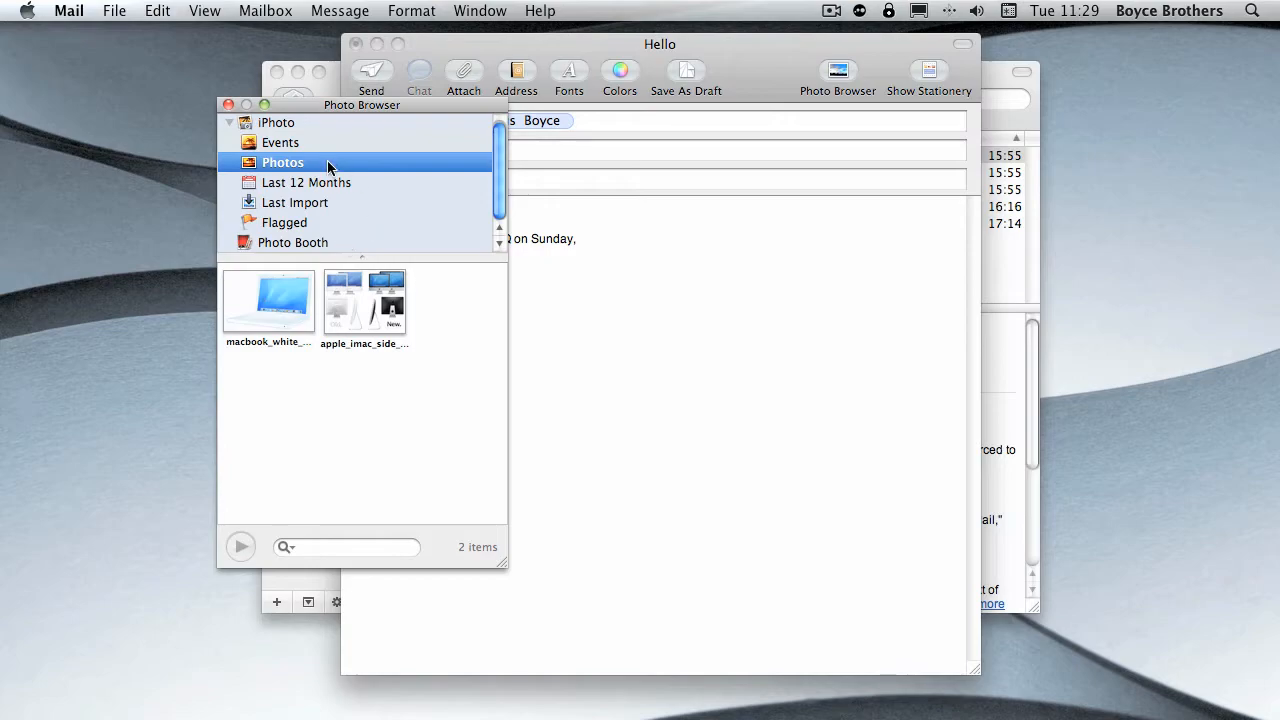
click(284, 245)
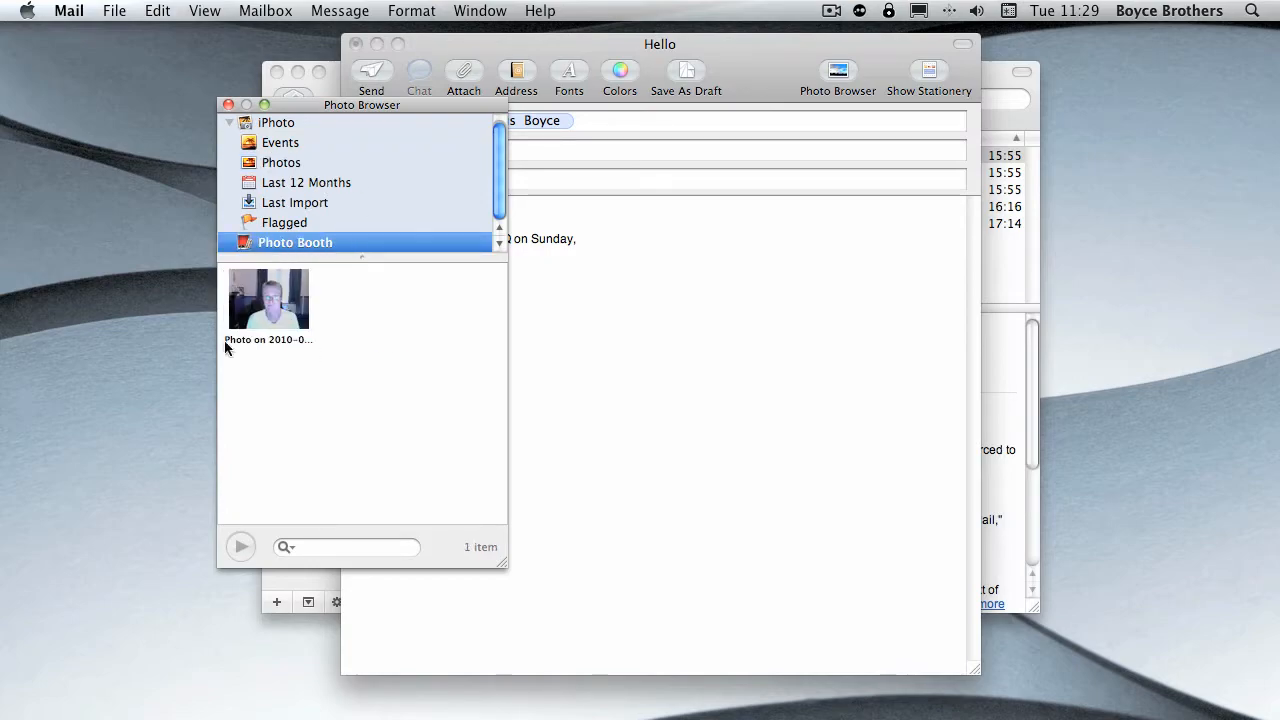
- Insert the white MacBook photo from the iPhoto event into the message body below the sign-off, and close the Photo Browser
click(281, 143)
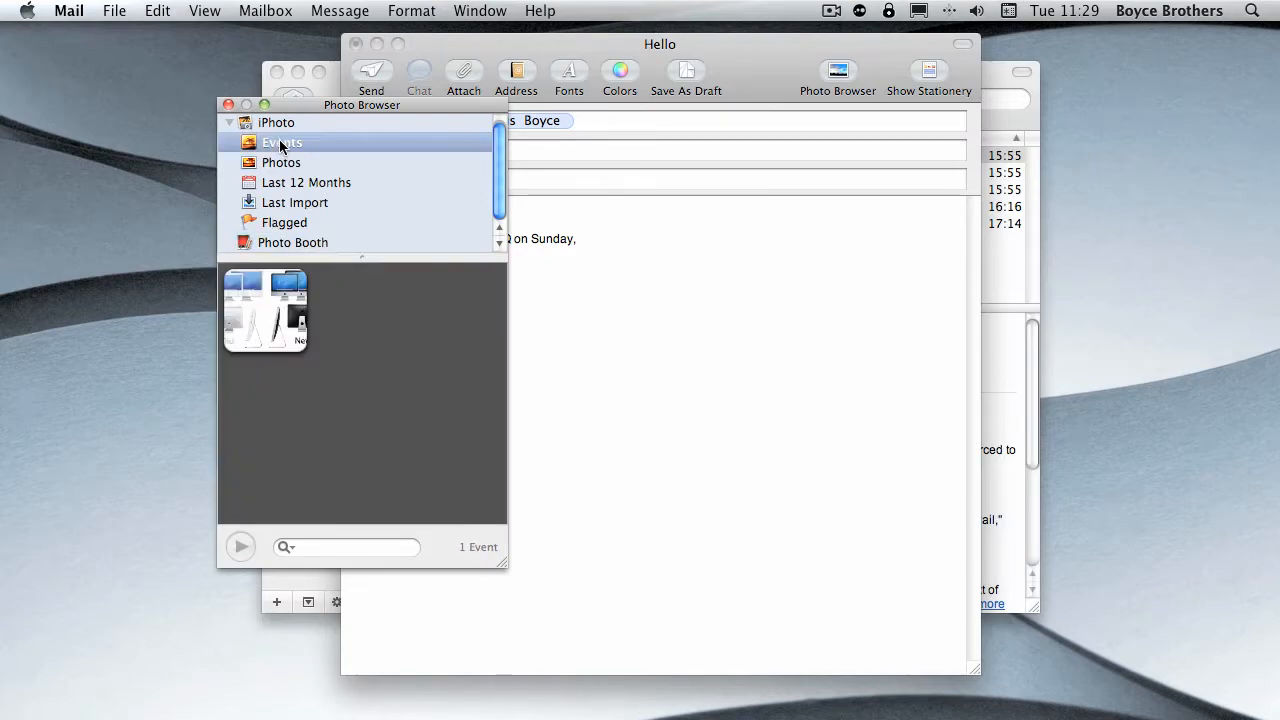
click(274, 330)
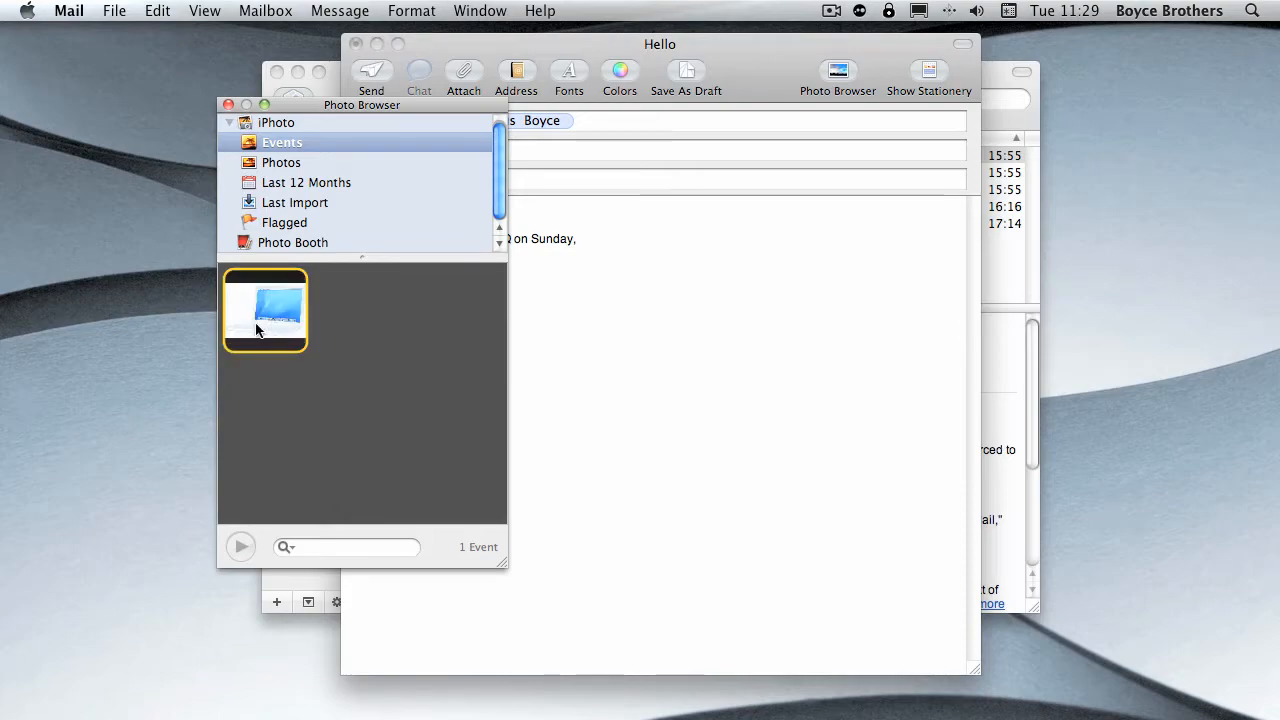
double_click(258, 336)
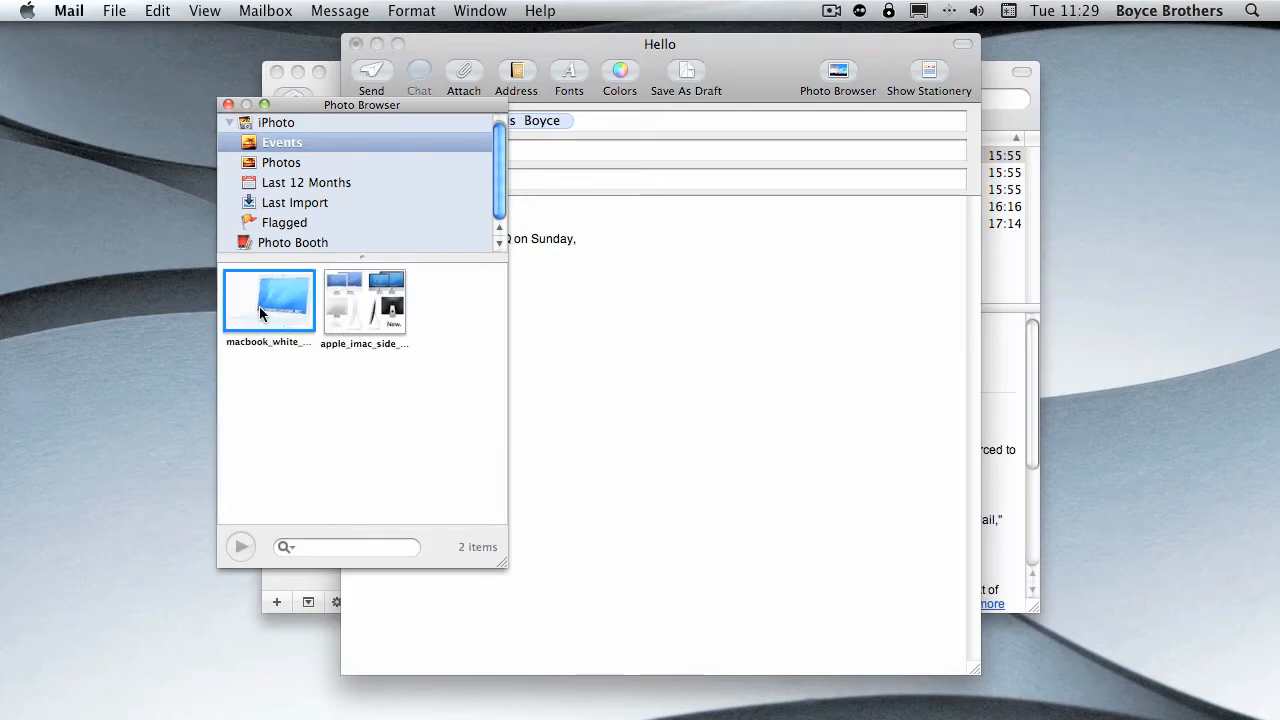
double_click(265, 316)
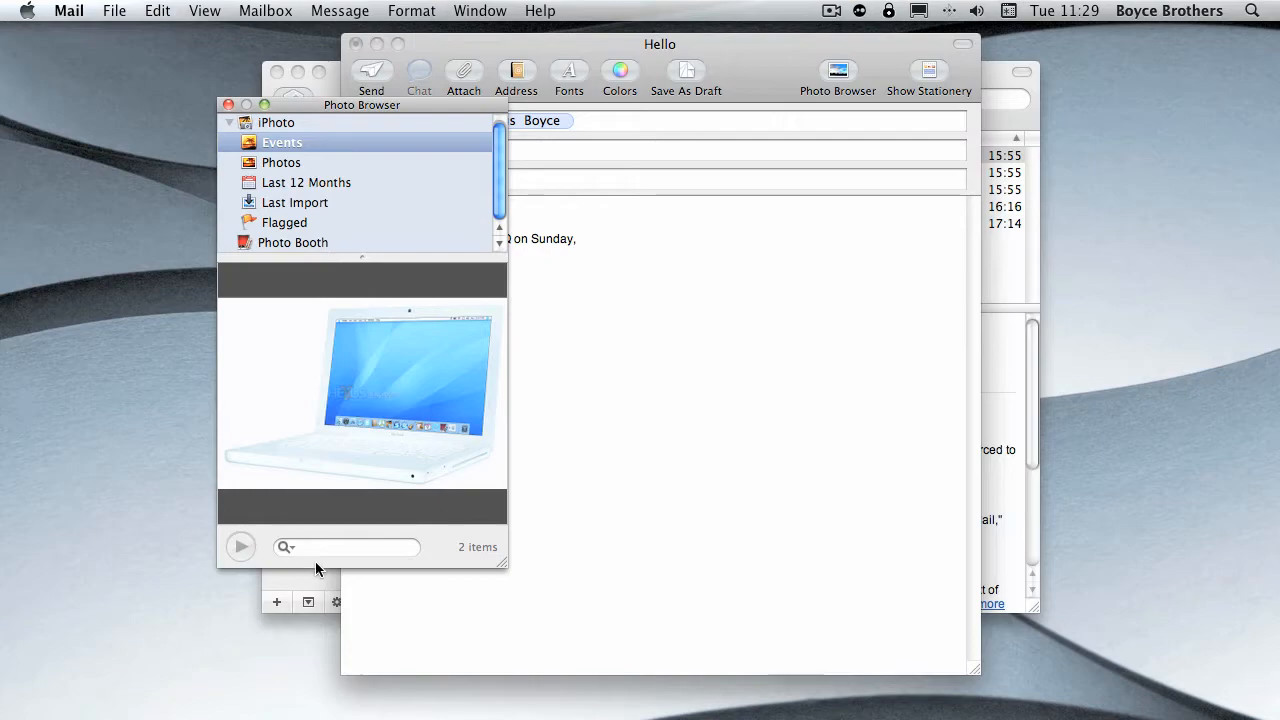
double_click(340, 372)
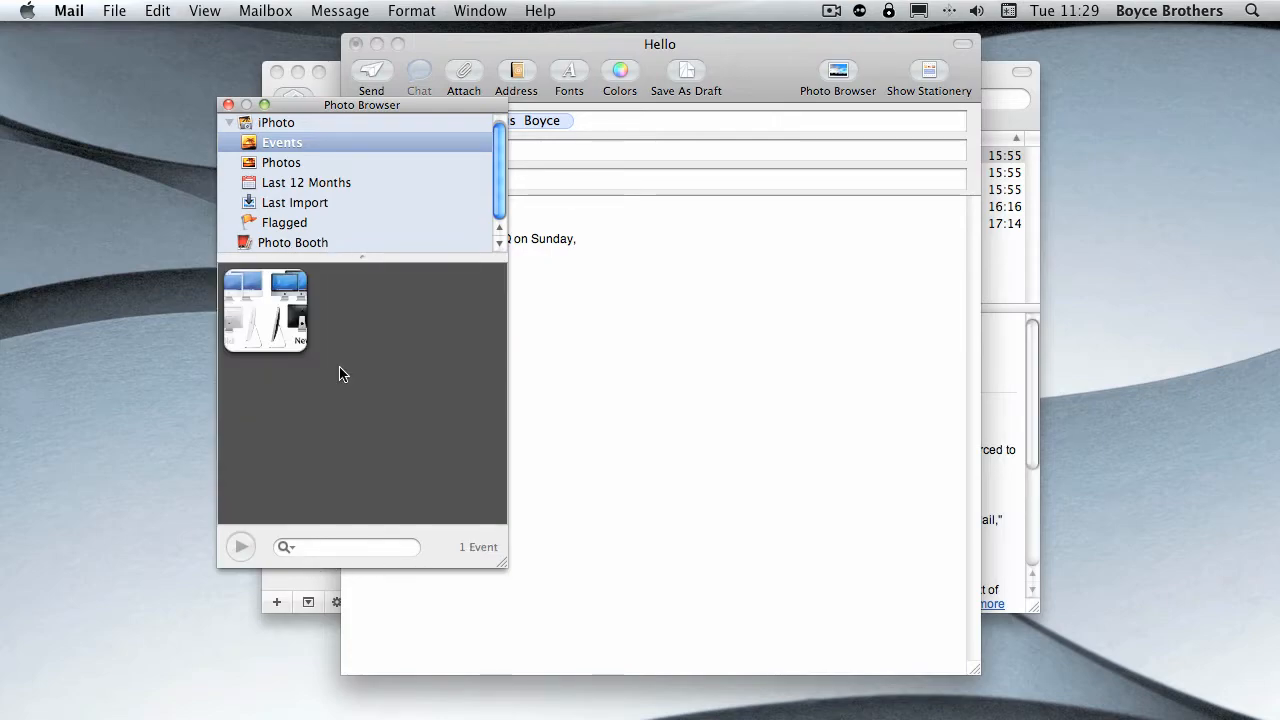
click(270, 322)
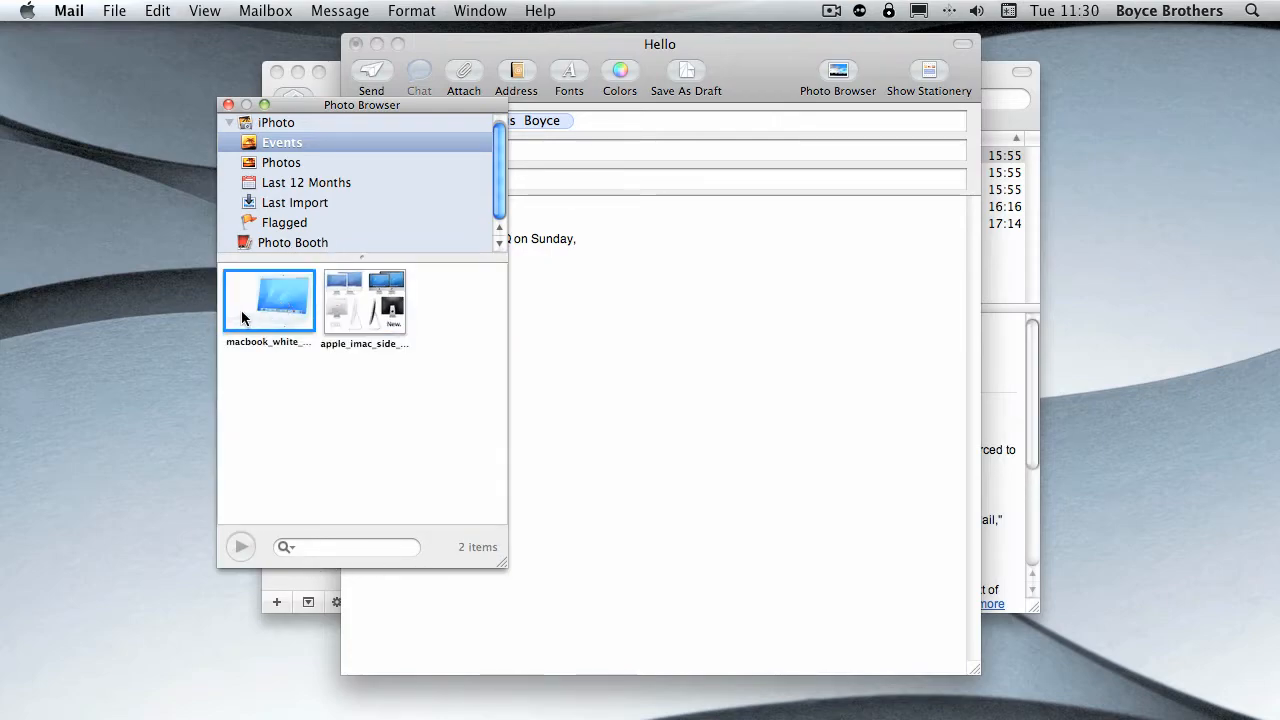
double_click(290, 300)
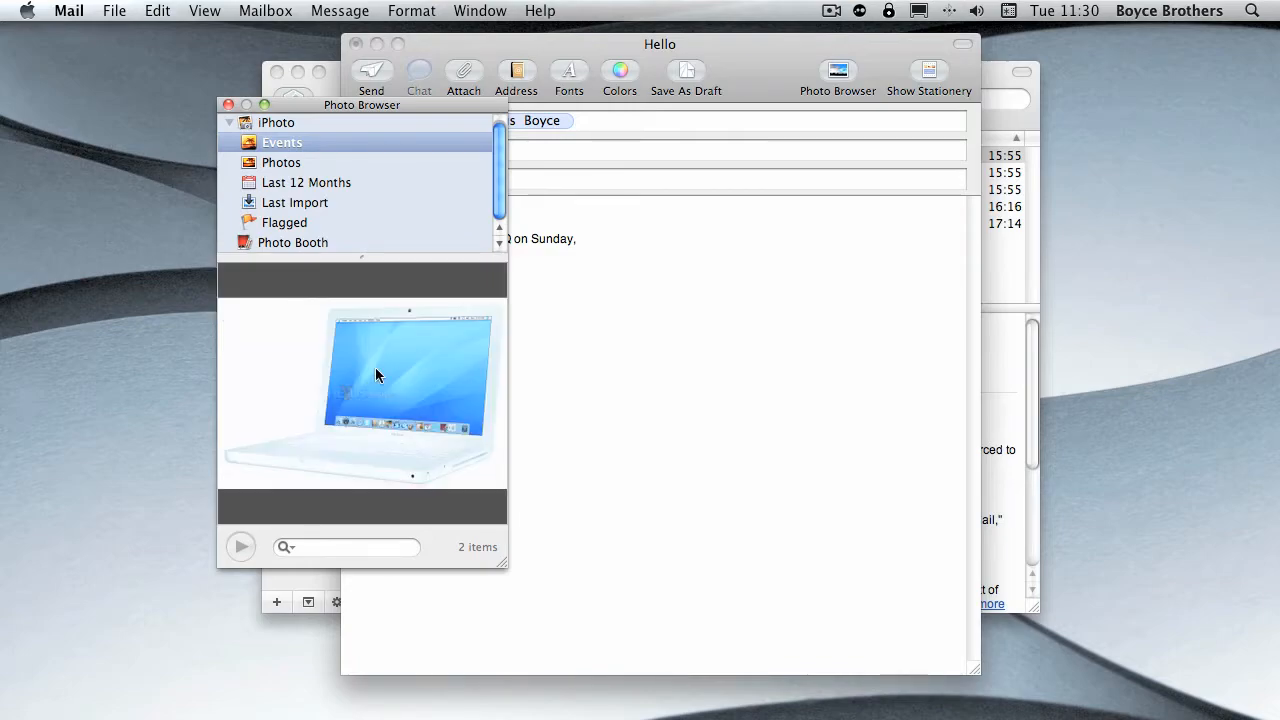
drag(337, 394, 745, 370)
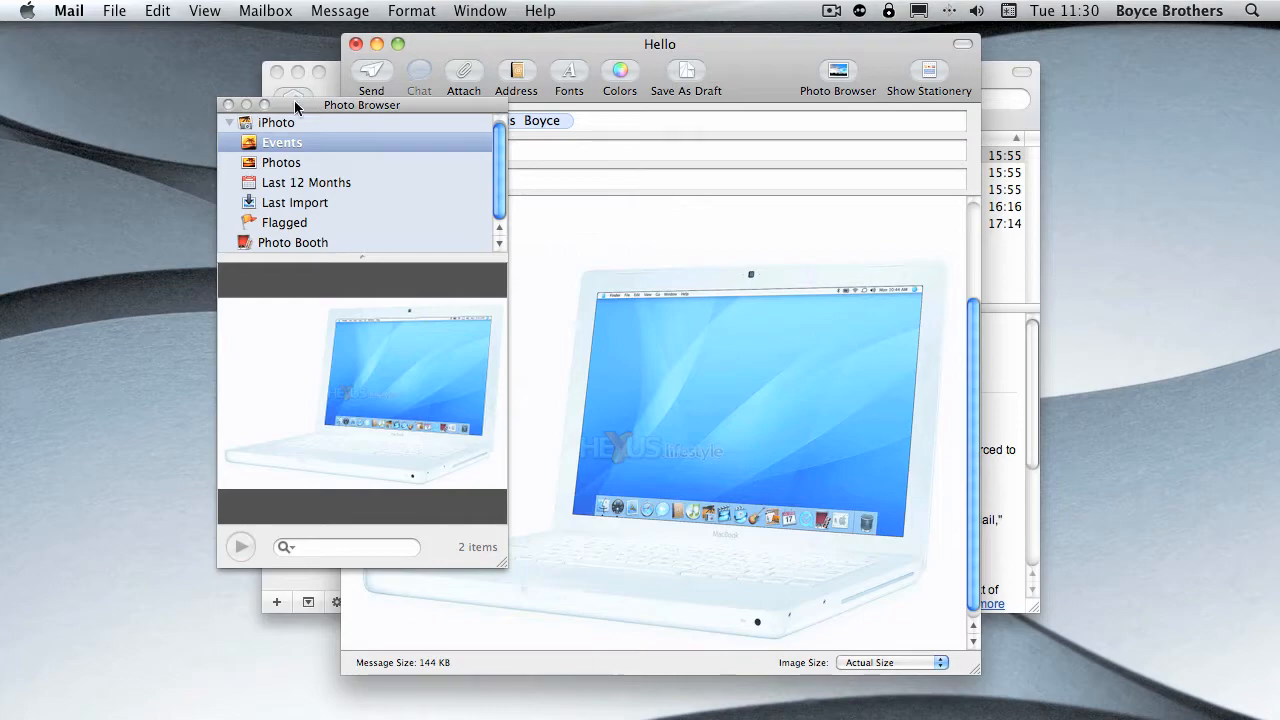
click(228, 104)
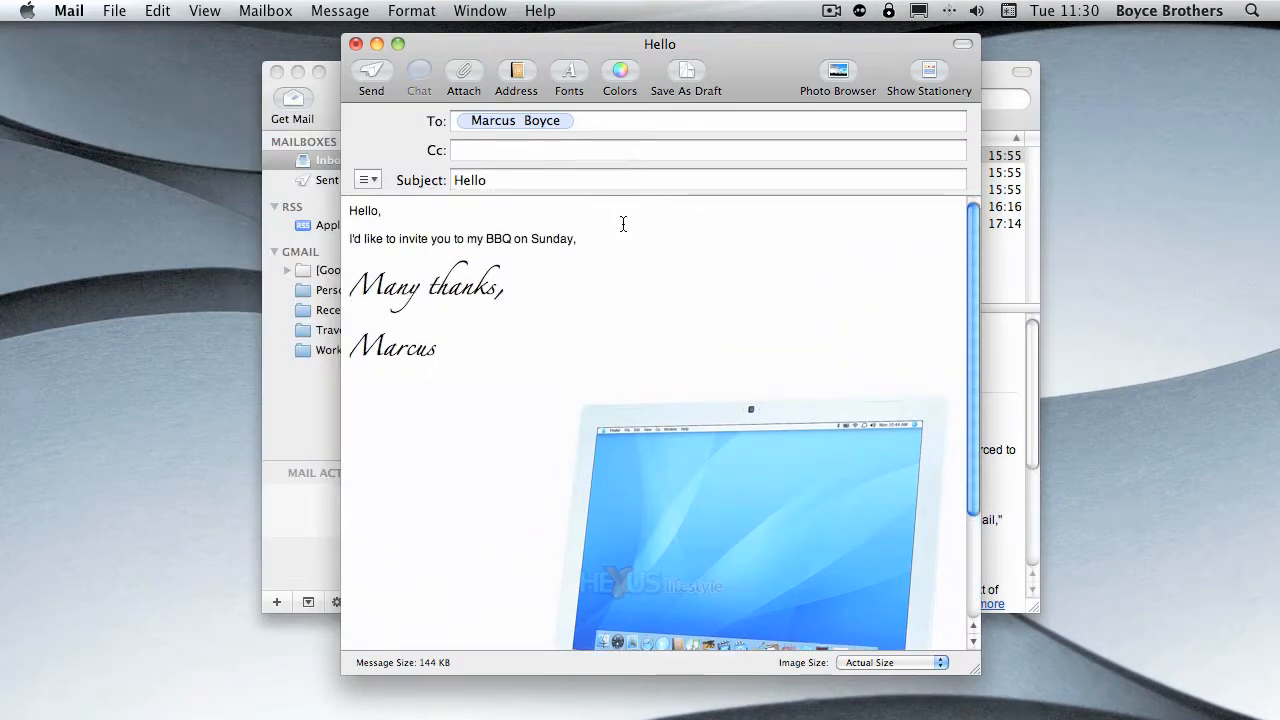
- Apply the Air Mail stationery from the Photos category to the message
click(929, 72)
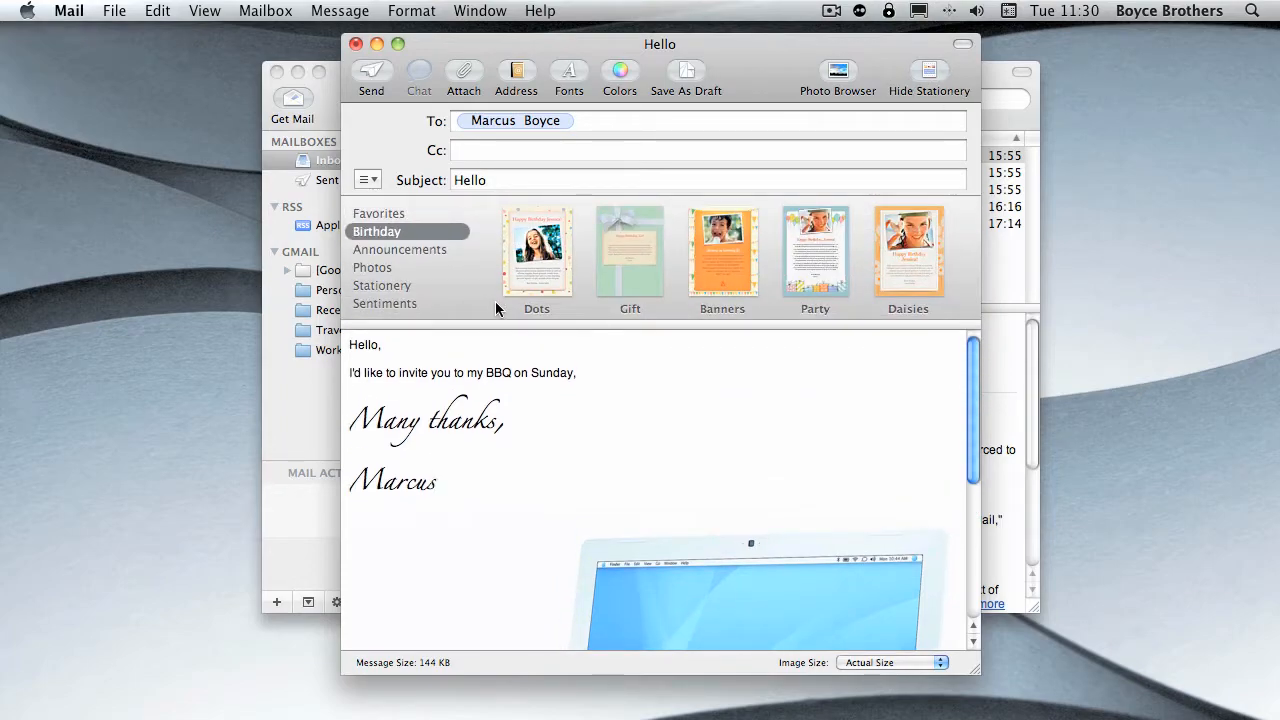
click(392, 266)
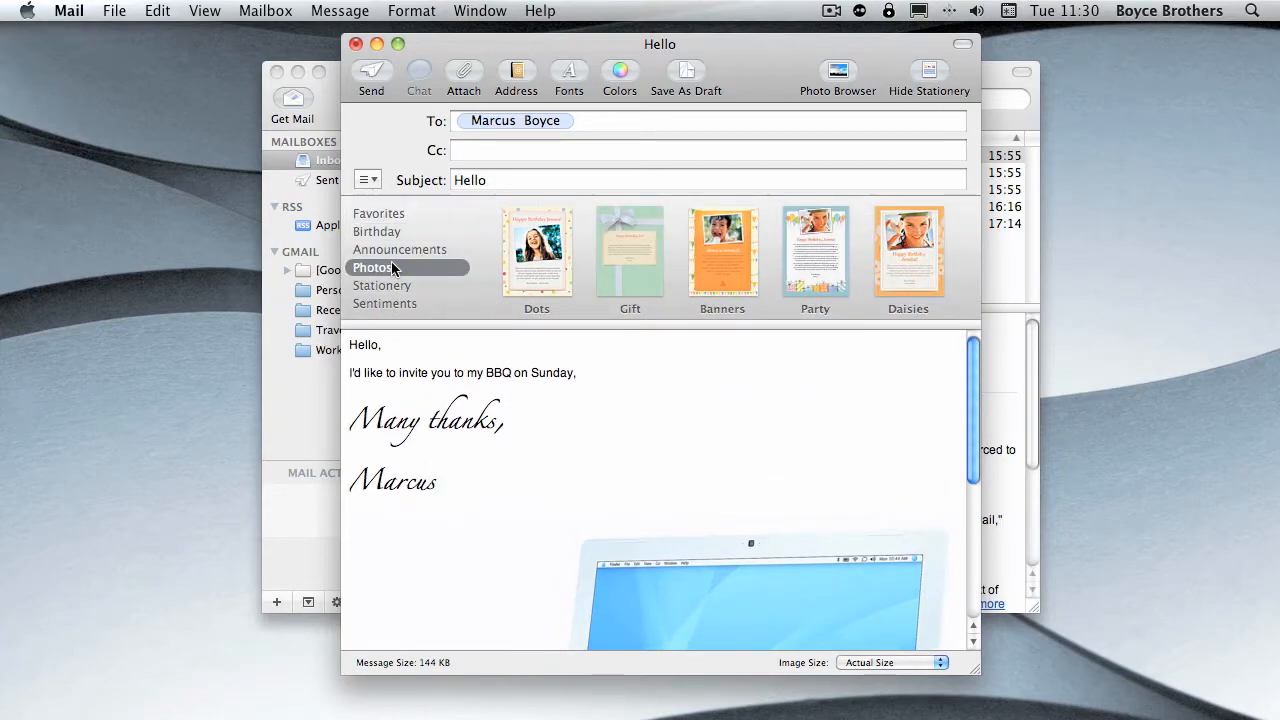
click(541, 270)
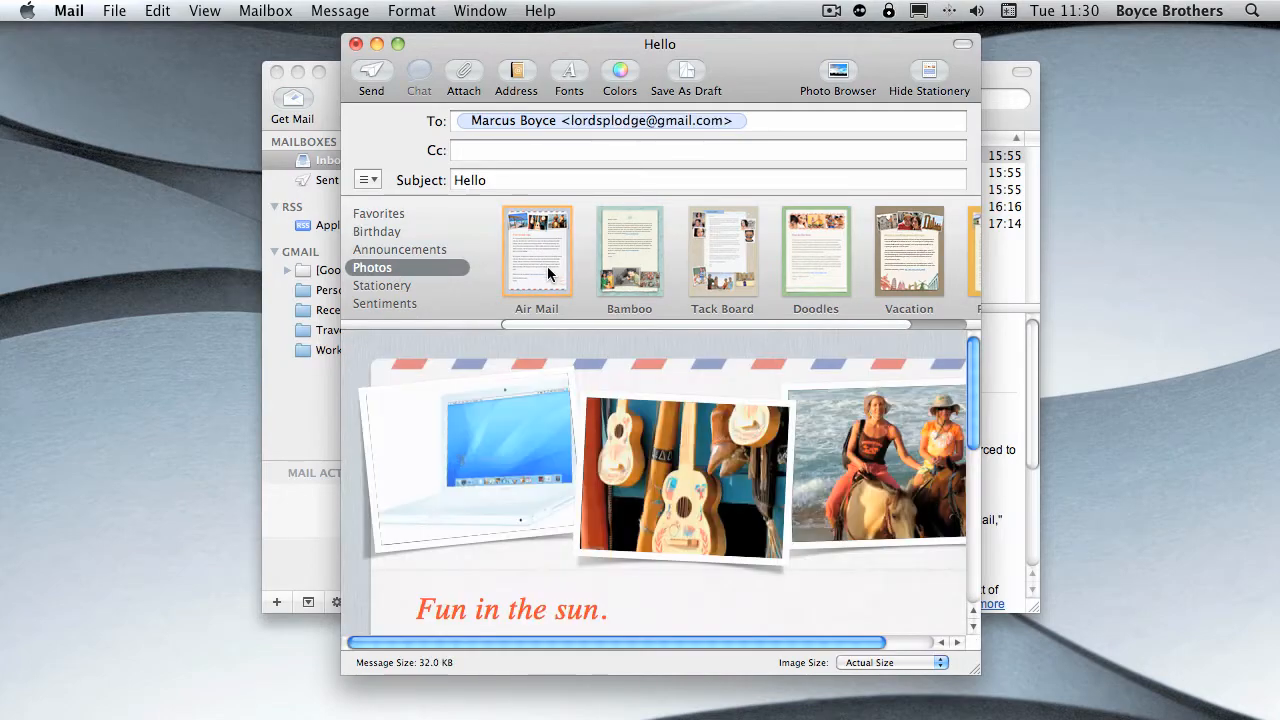
- Replace the middle placeholder photo of the Air Mail layout with the iMac comparison picture from the iPhoto Events
scroll(671, 512, down, 8)
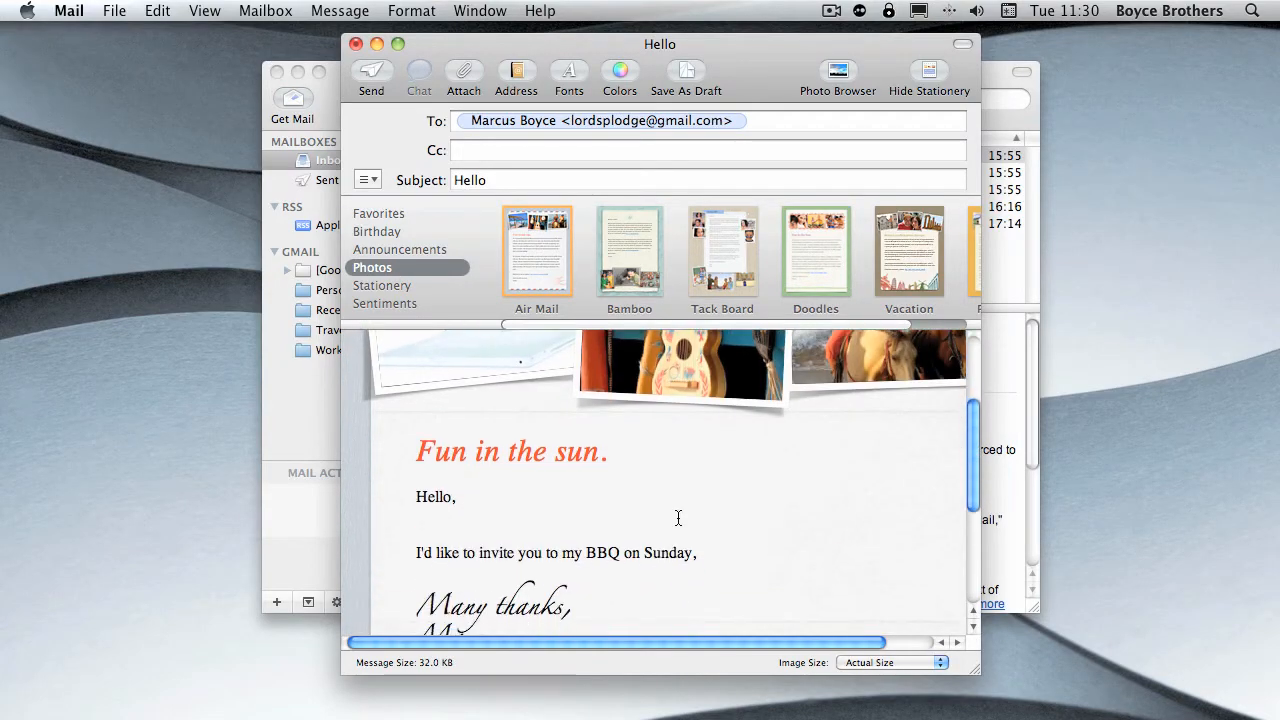
scroll(671, 512, up, 8)
scroll(662, 514, down, 8)
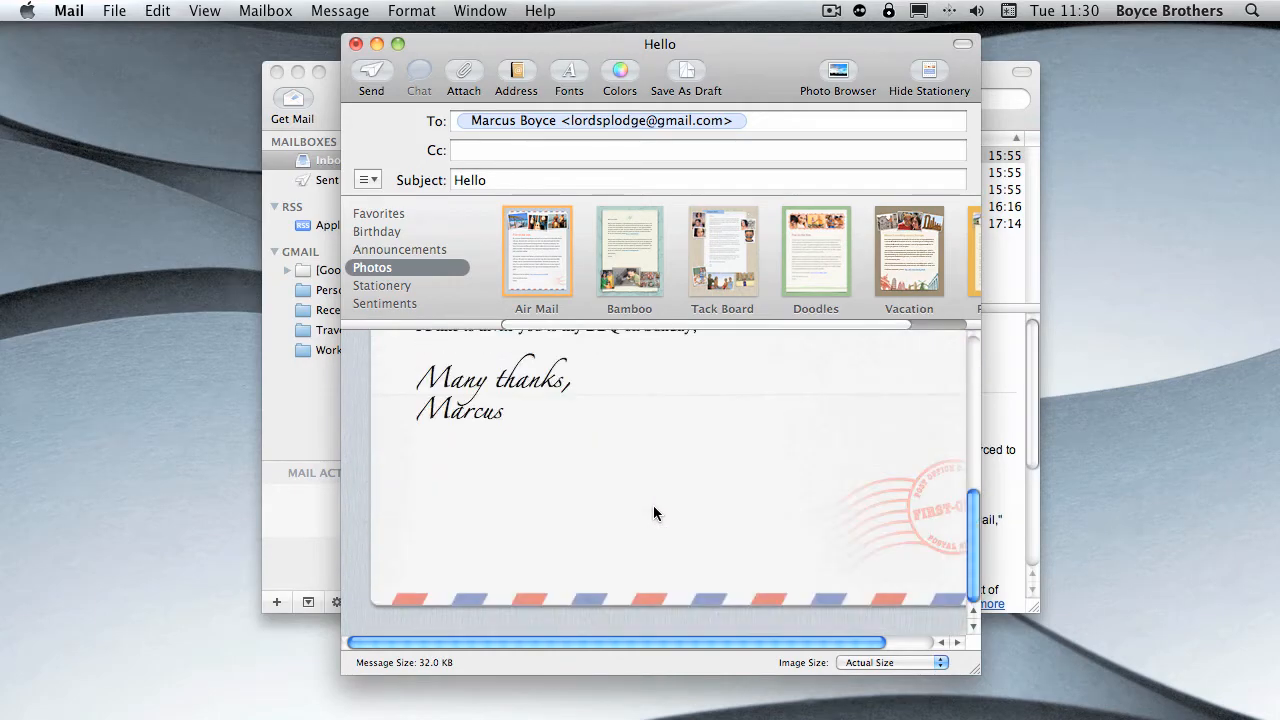
scroll(625, 592, up, 8)
scroll(646, 484, down, 8)
scroll(643, 482, up, 8)
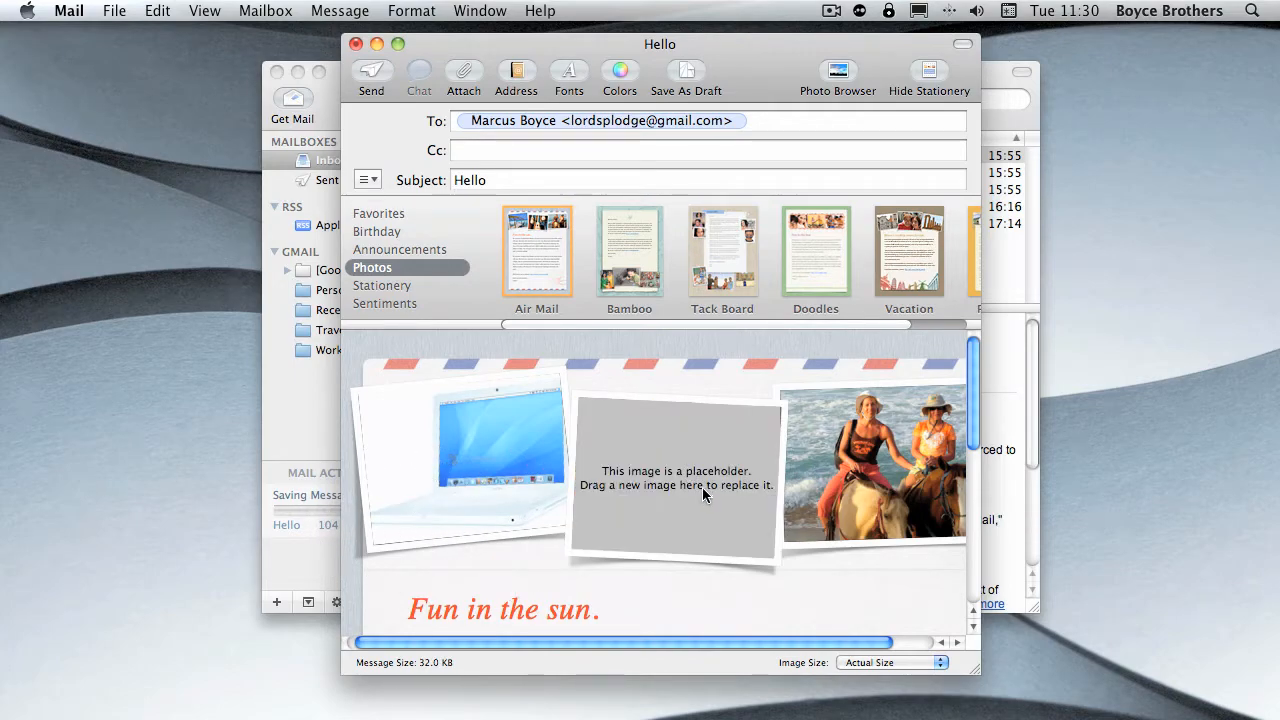
click(838, 78)
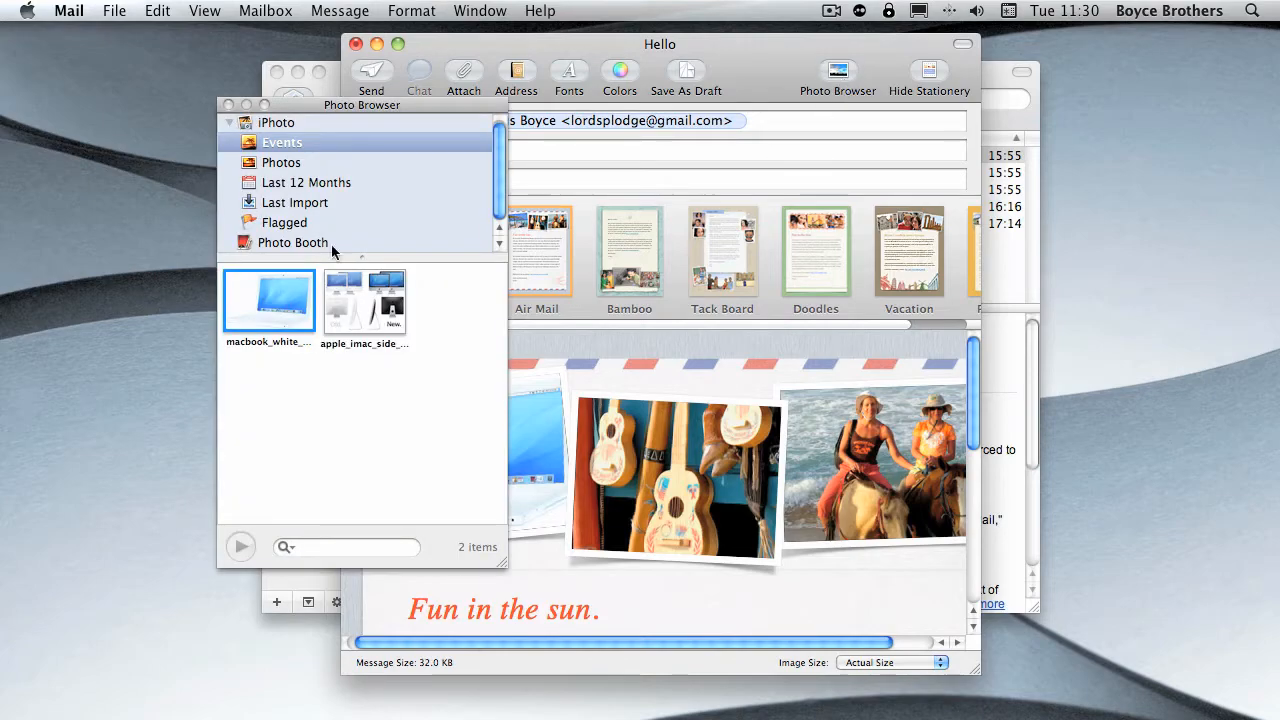
drag(330, 328, 618, 500)
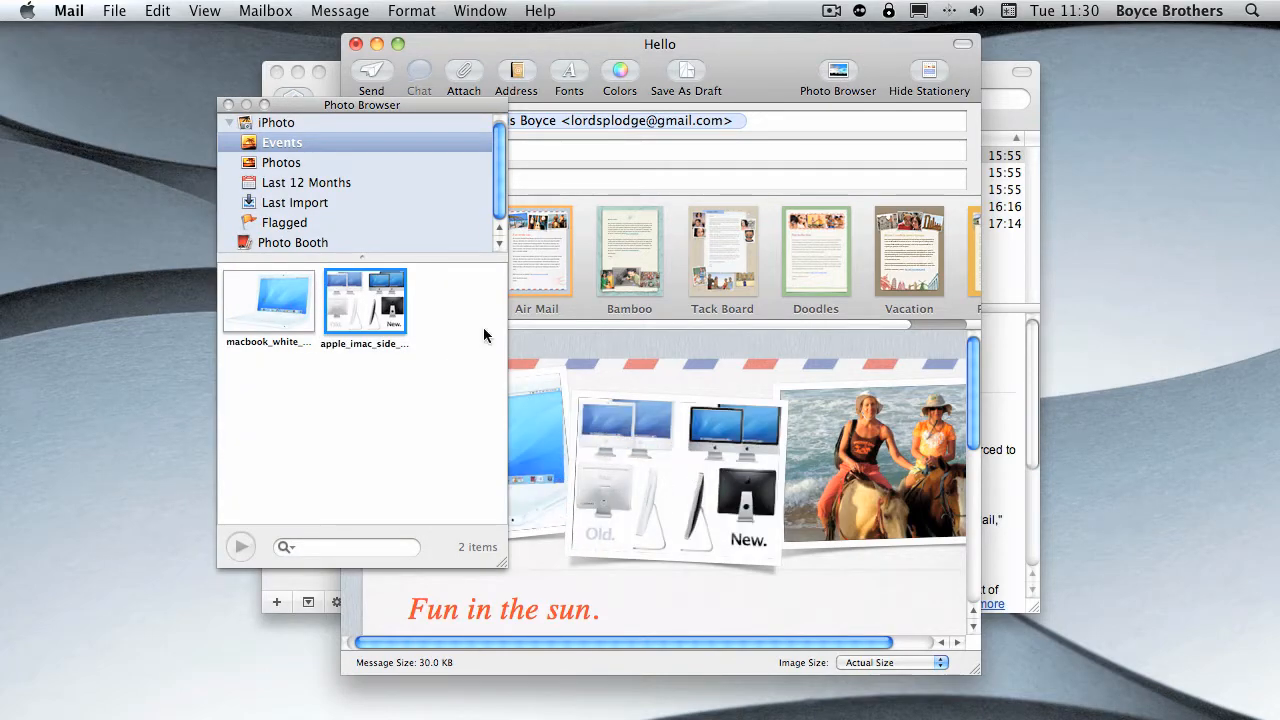
- Replace the horse-riding placeholder photo in the layout with the Photo Booth picture and close the Photo Browser
click(299, 244)
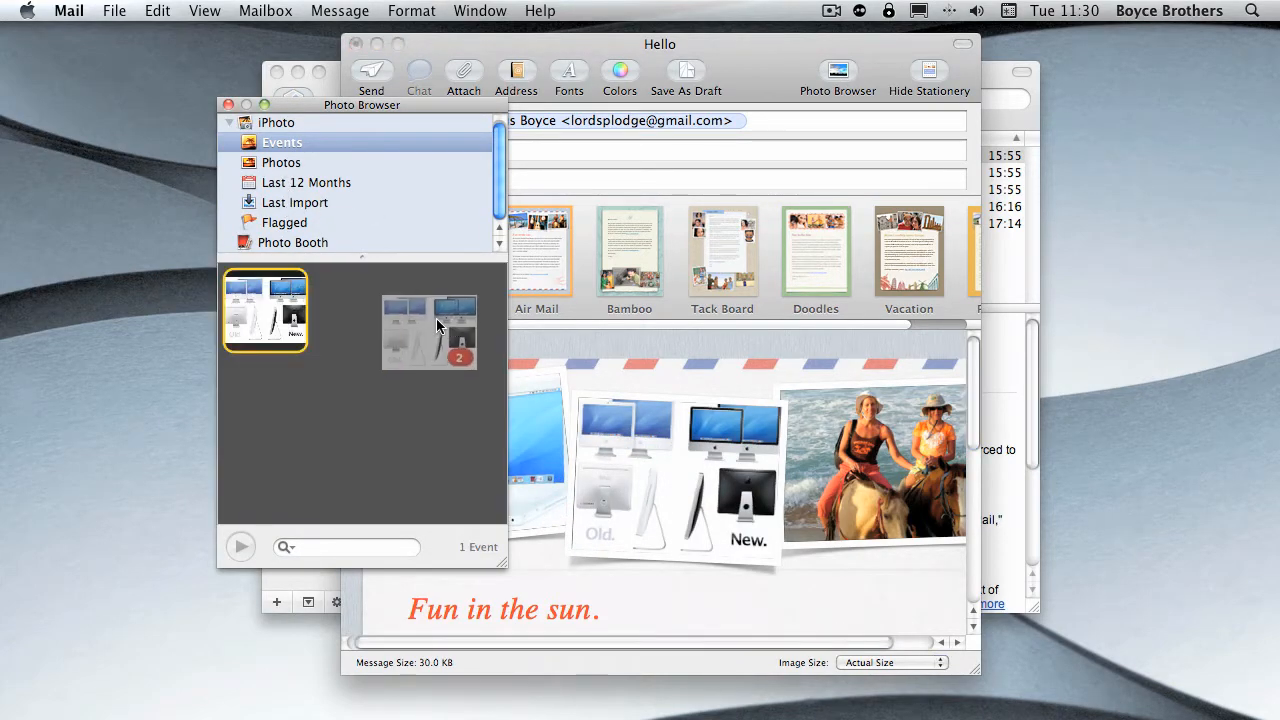
click(292, 243)
drag(265, 316, 890, 452)
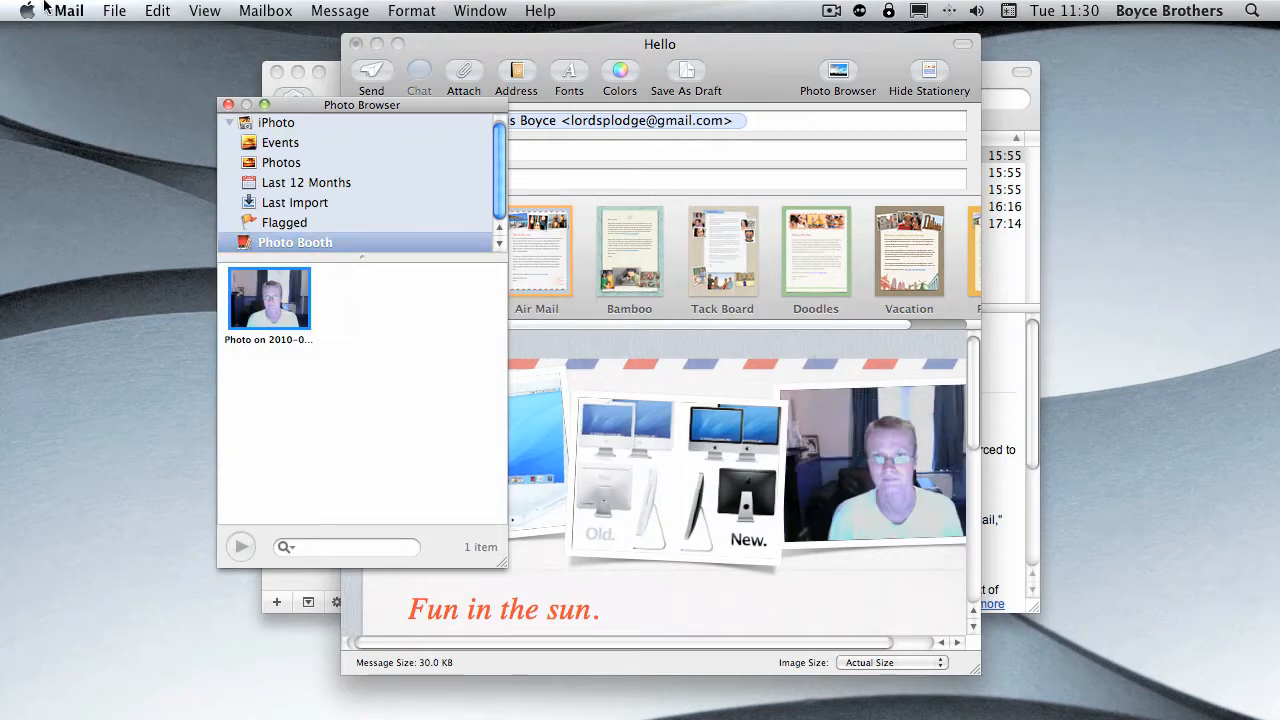
click(228, 105)
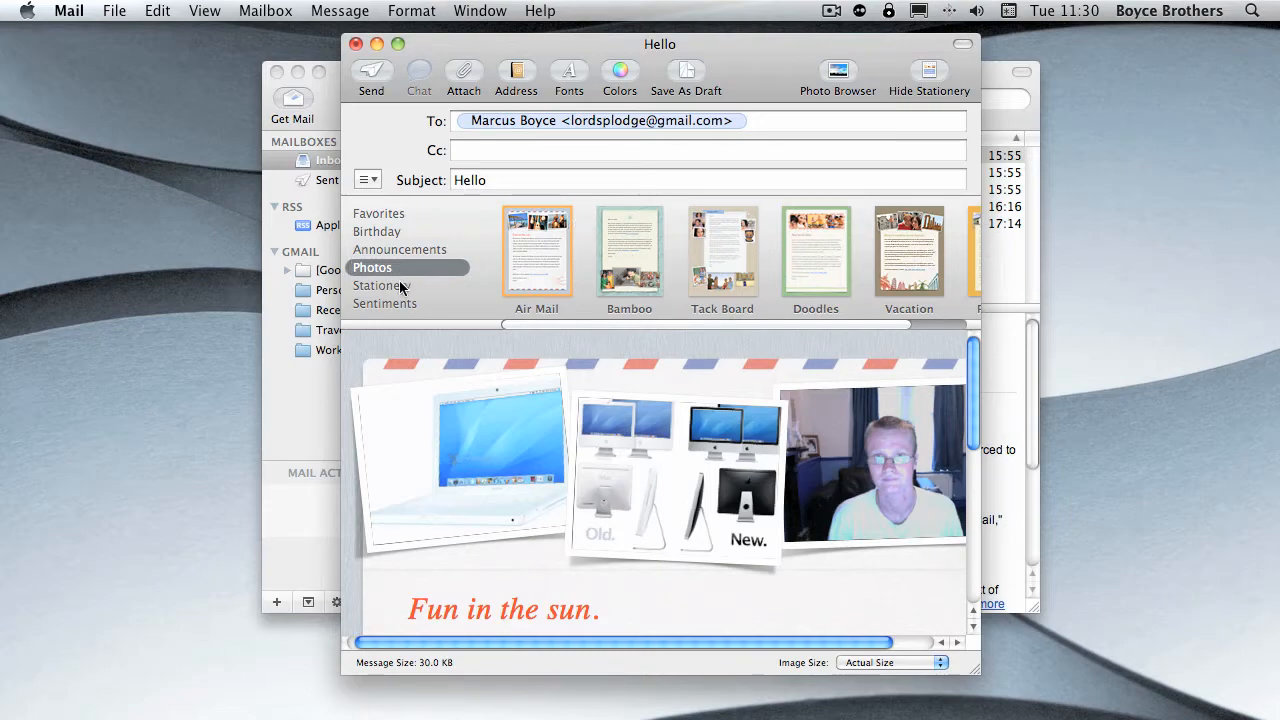
- Try the Thank You and Get Well stationery from the Sentiments category on the message
click(385, 303)
click(538, 271)
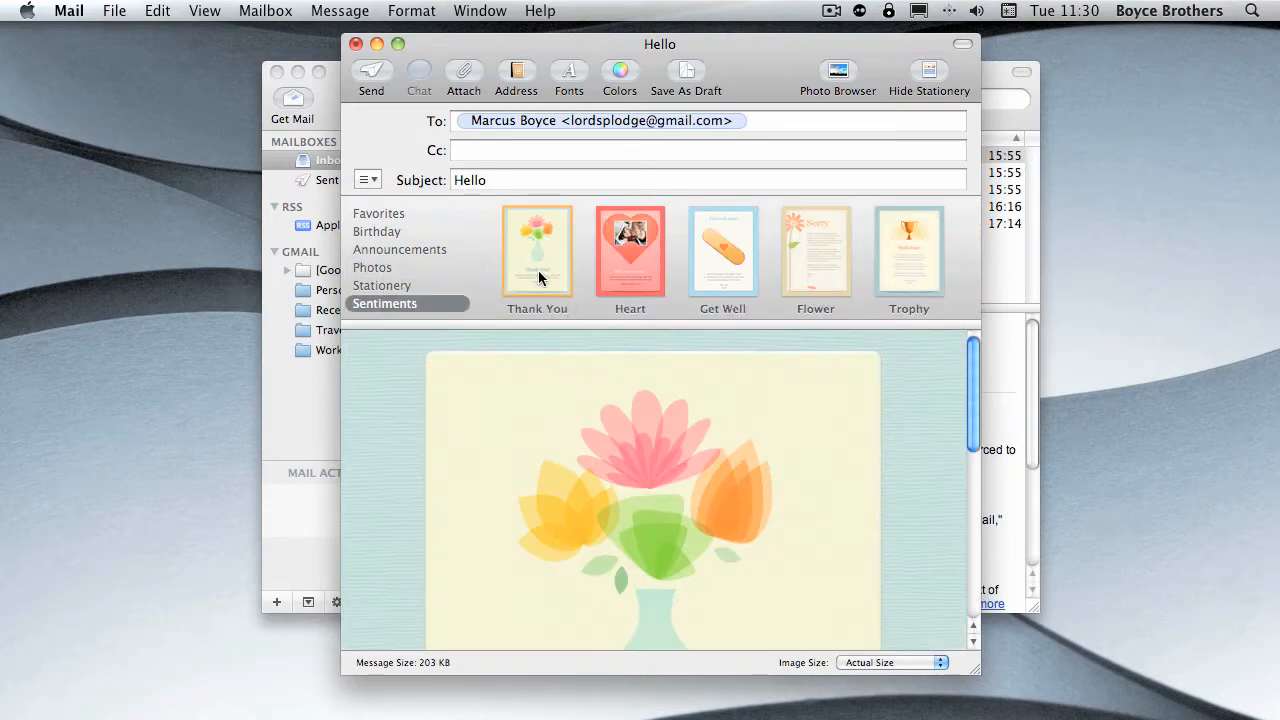
click(728, 238)
- Apply the Original stationery from the Stationery category and look over the message with its inserted photos
click(386, 268)
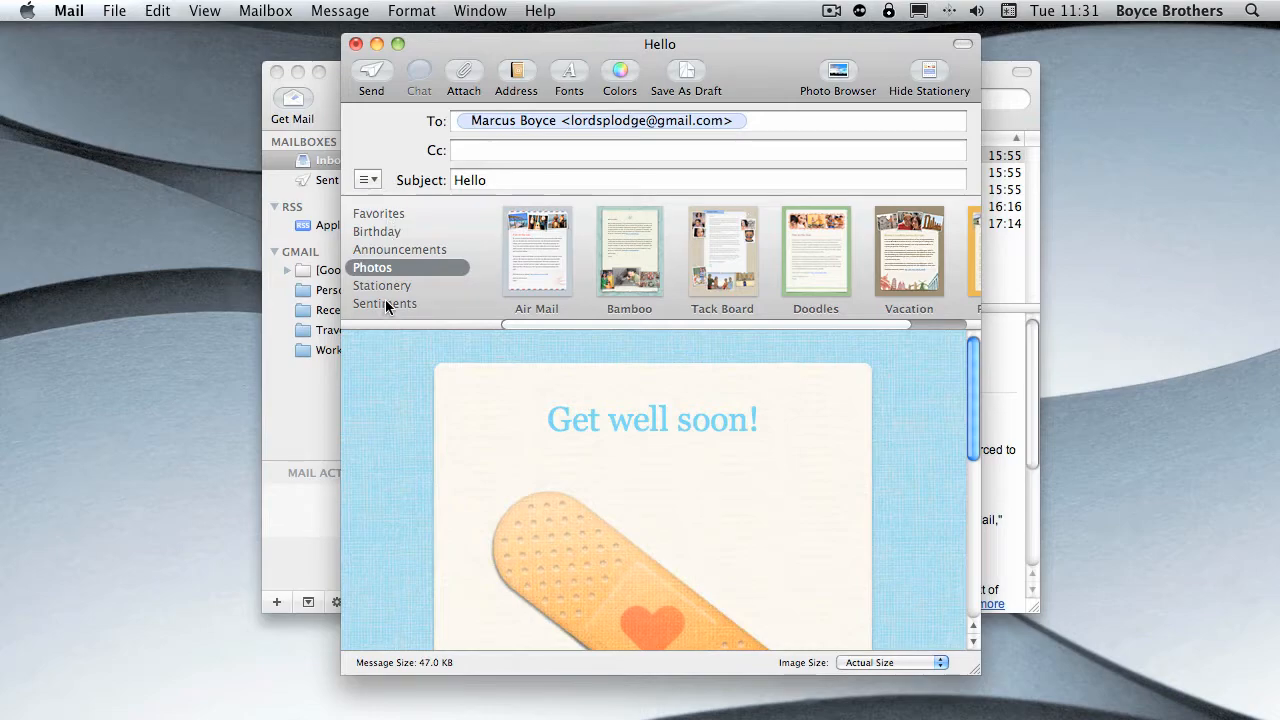
click(385, 288)
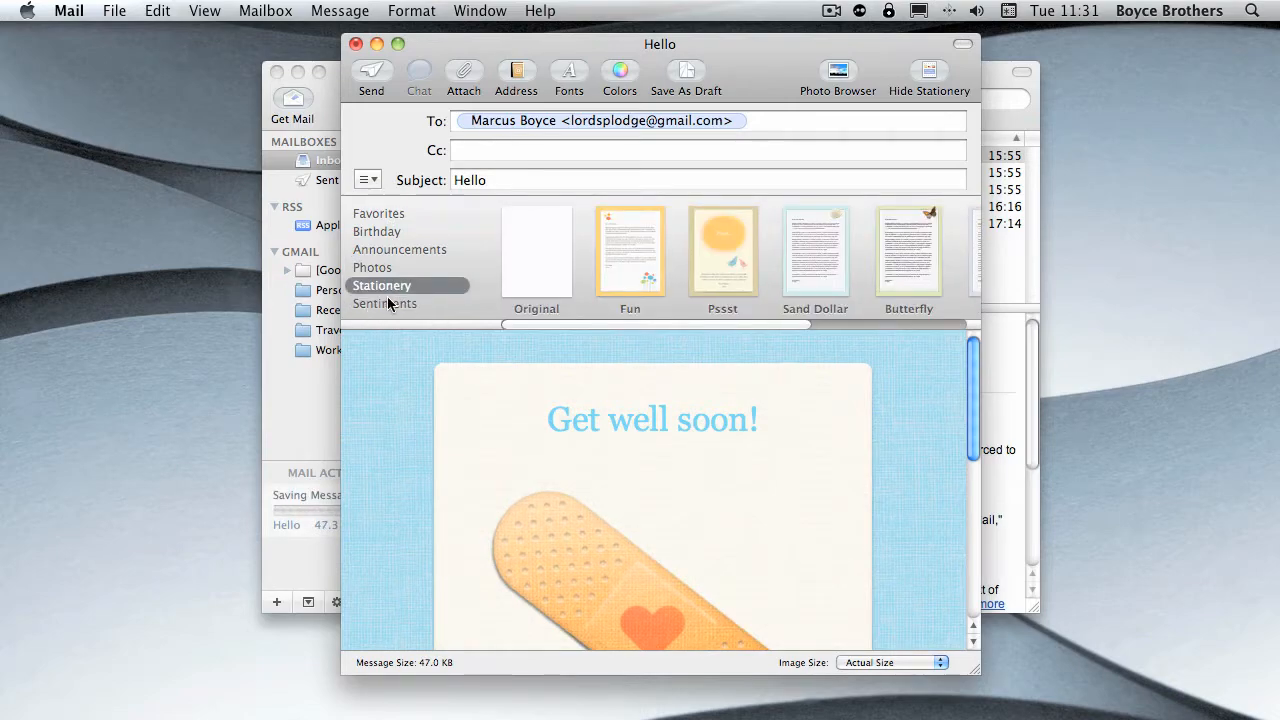
click(556, 272)
scroll(631, 421, down, 15)
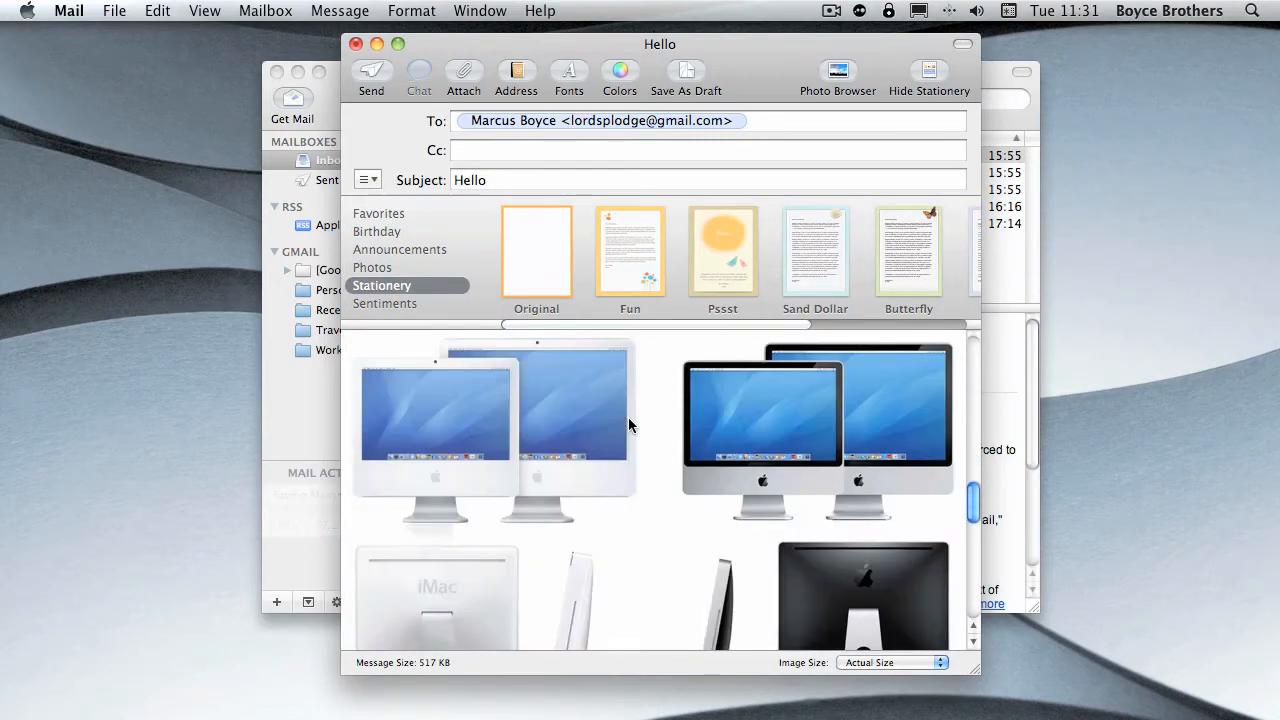
scroll(633, 411, up, 15)
scroll(634, 410, down, 20)
scroll(636, 408, up, 20)
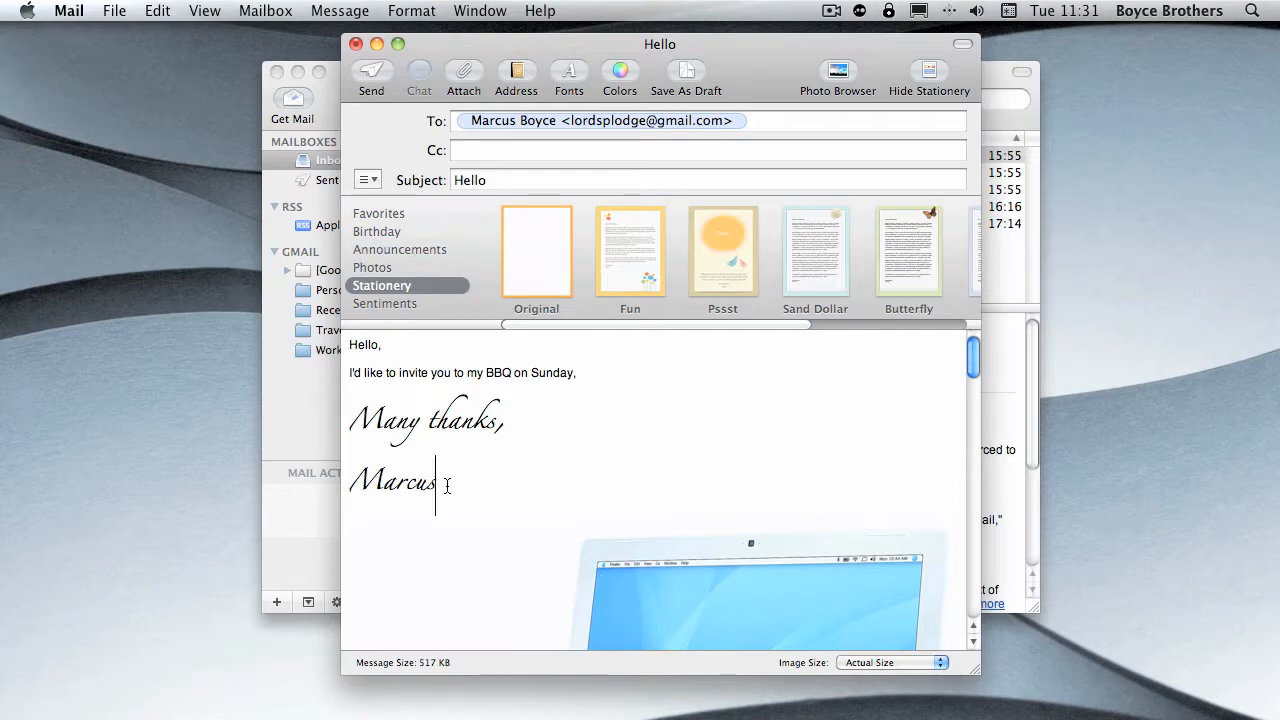
- Color the two-line sign-off Red from the Apple palette, after trying a light blue from the color wheel, and close the Colors window
drag(447, 486, 350, 405)
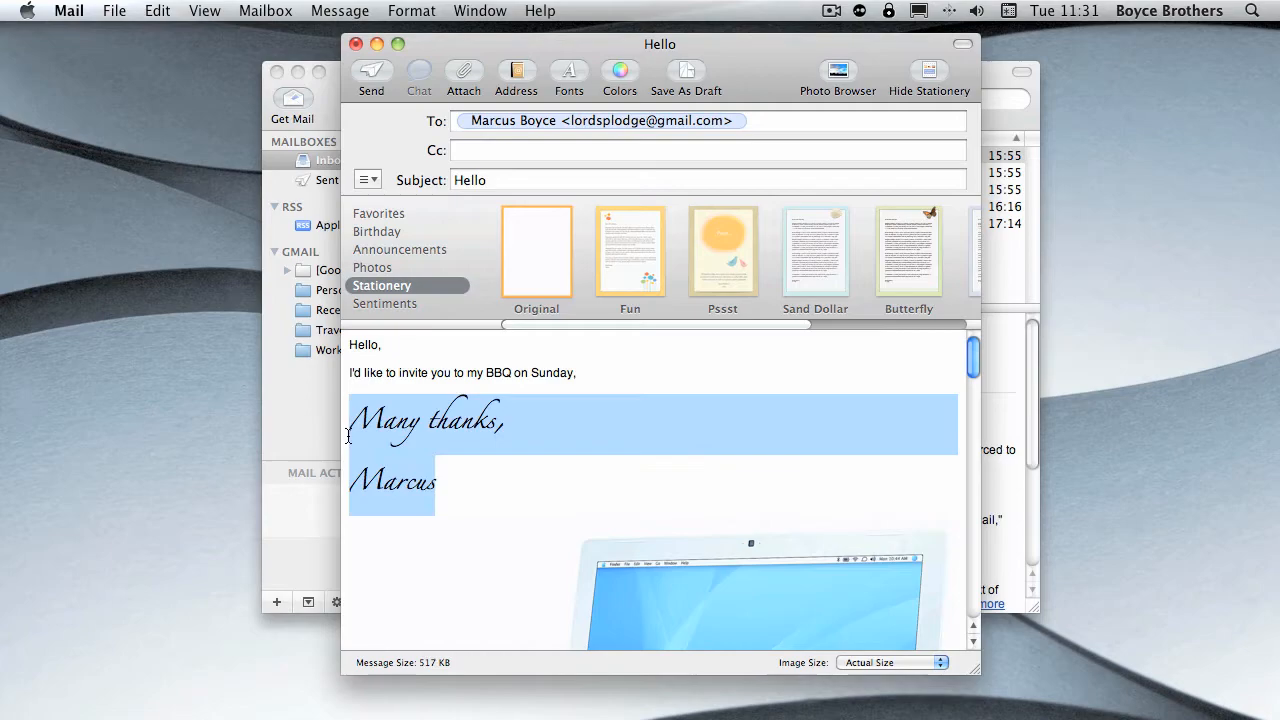
click(610, 88)
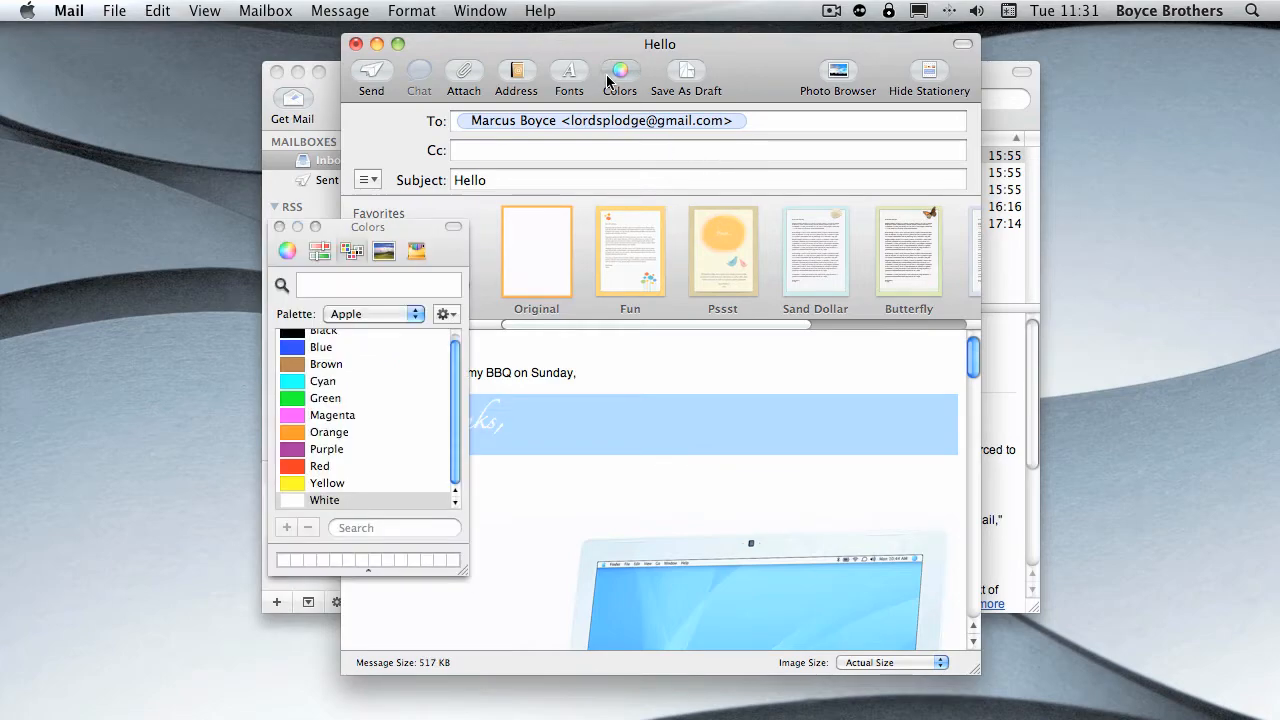
click(287, 250)
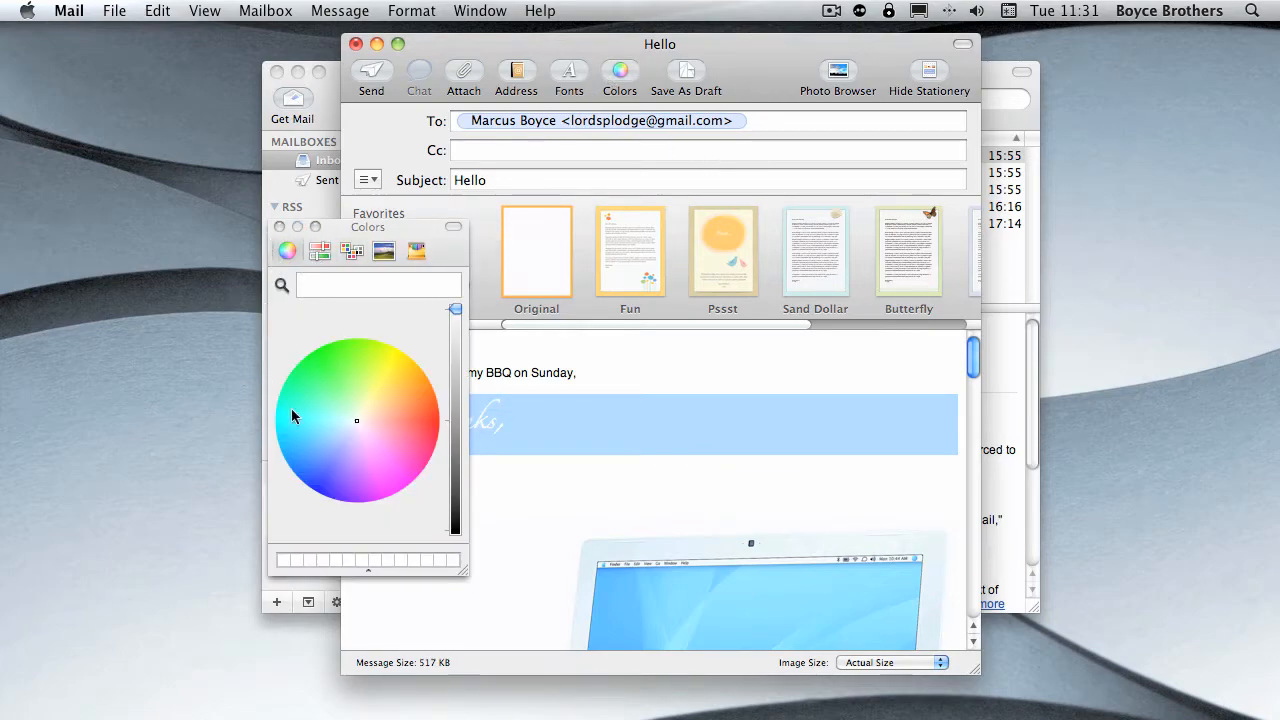
click(335, 435)
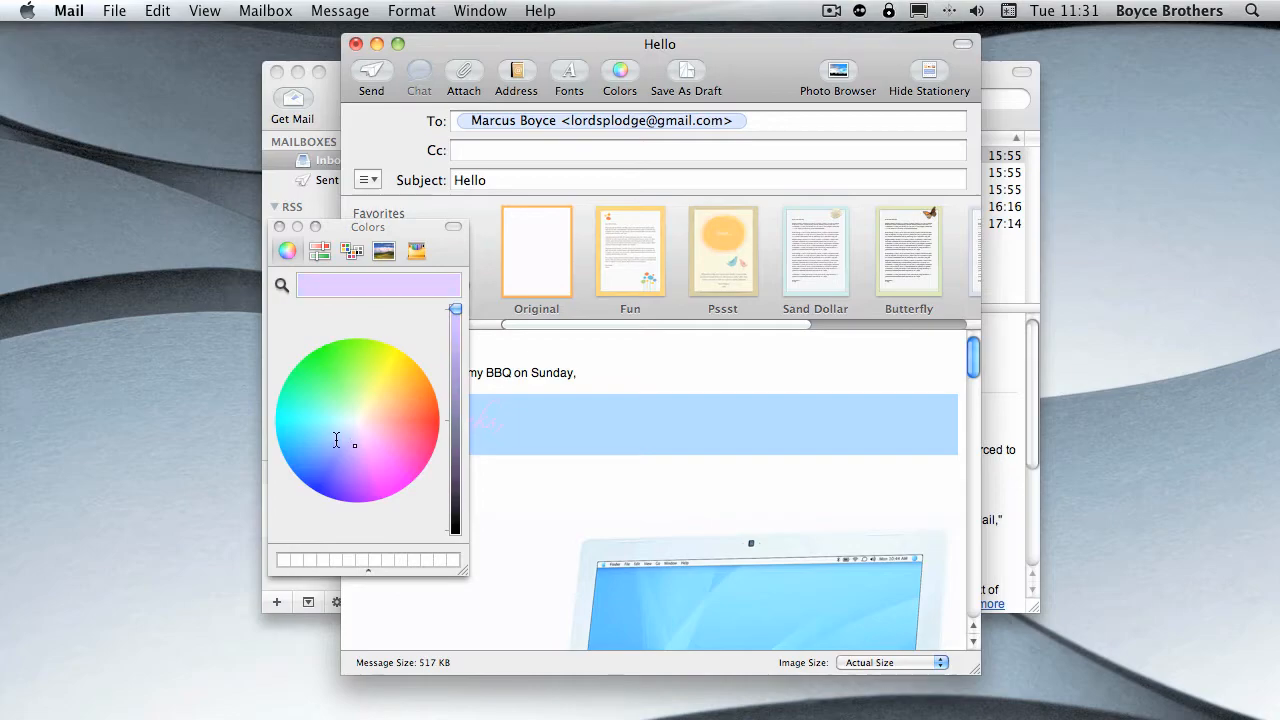
click(320, 251)
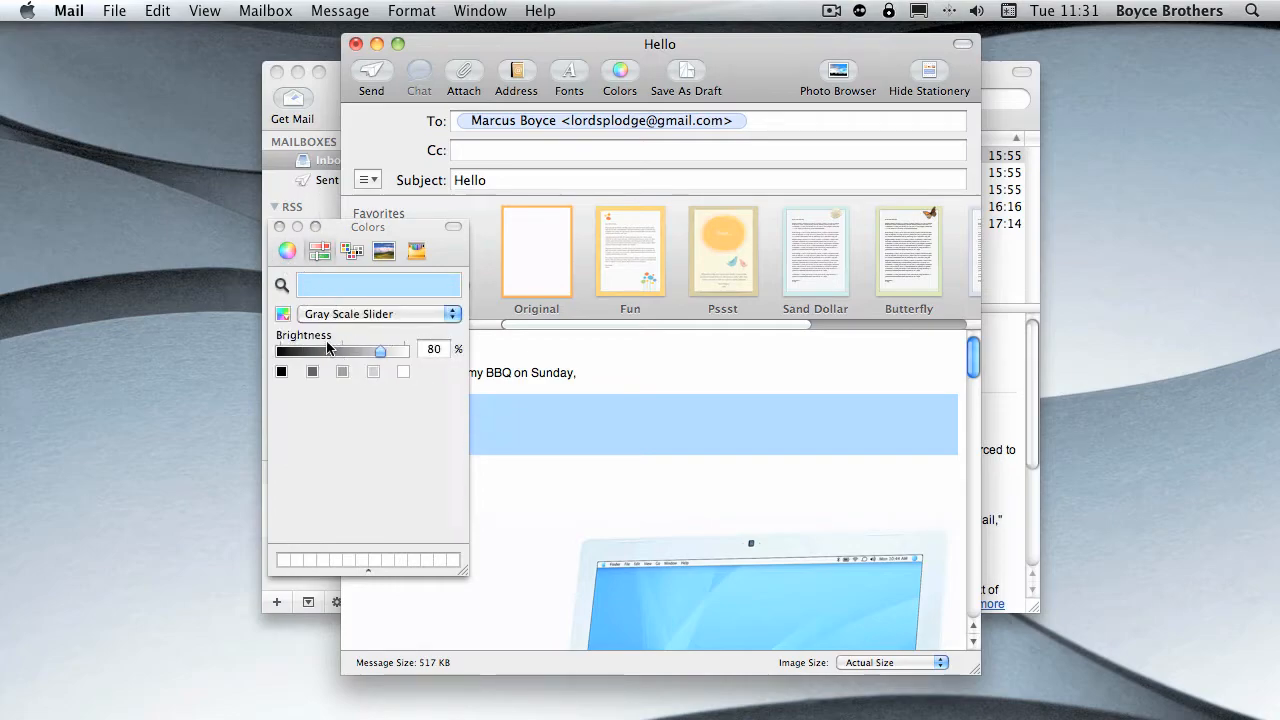
click(351, 252)
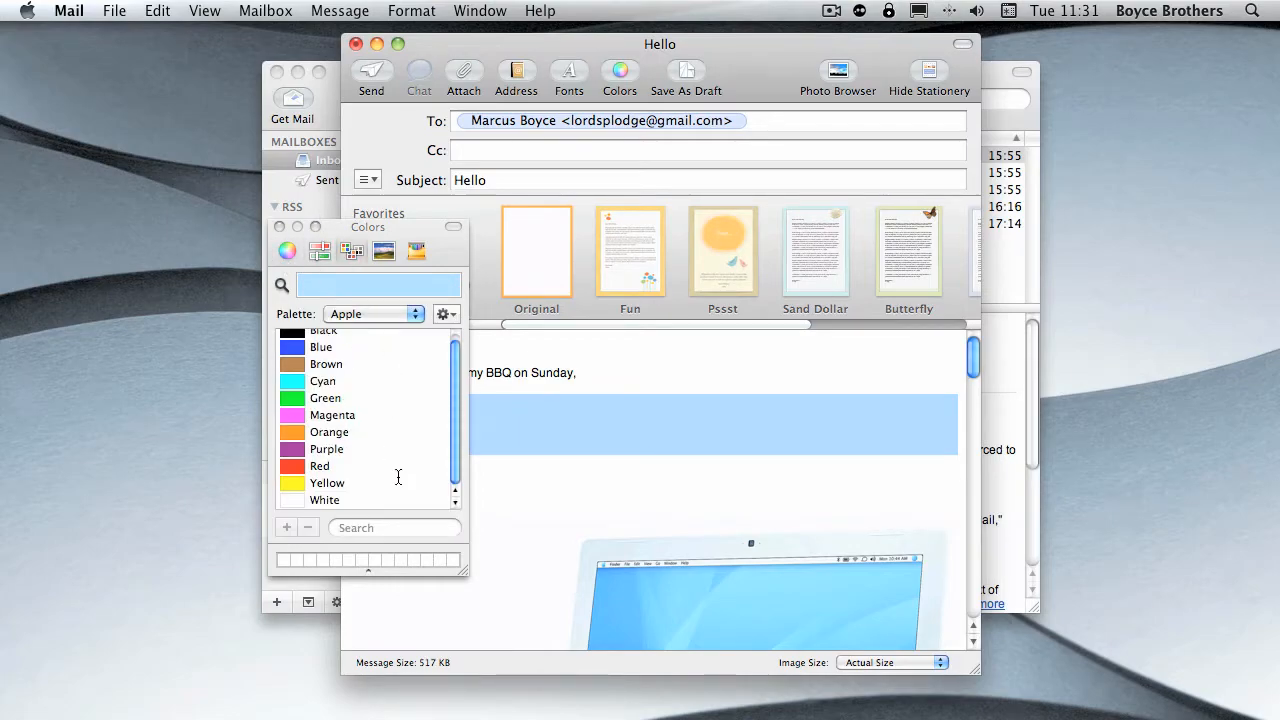
click(373, 316)
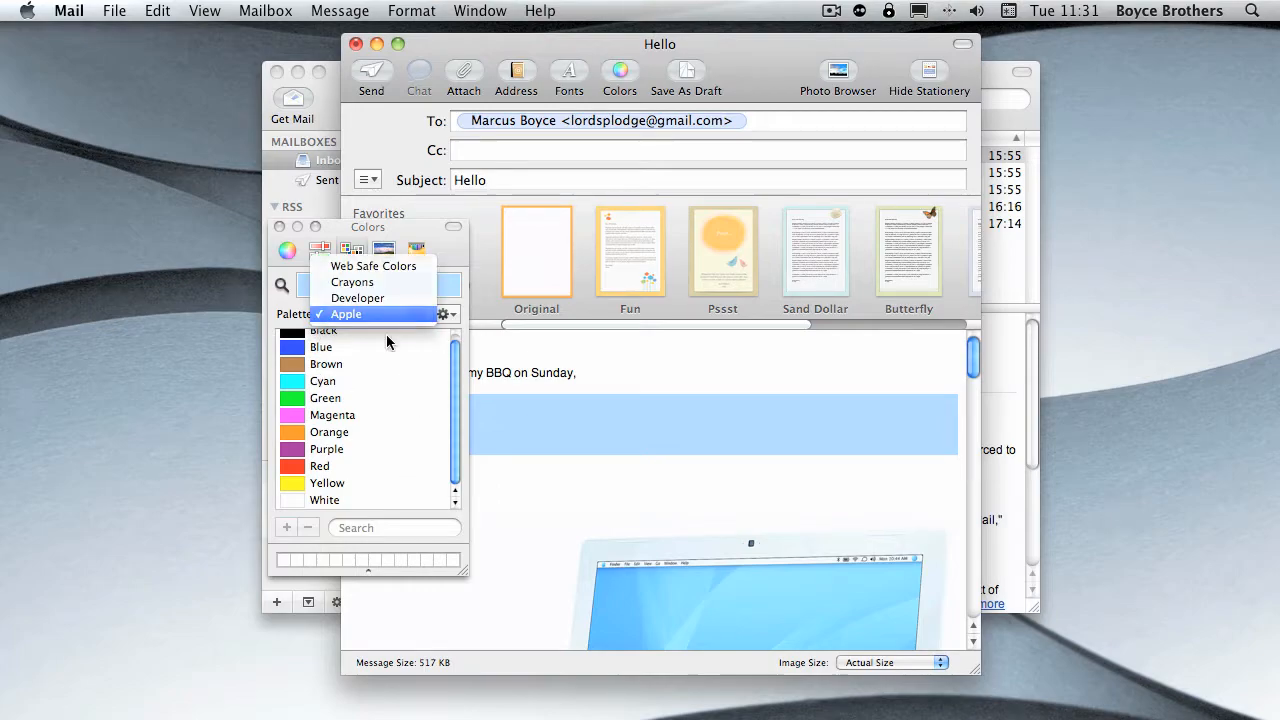
click(377, 320)
click(308, 466)
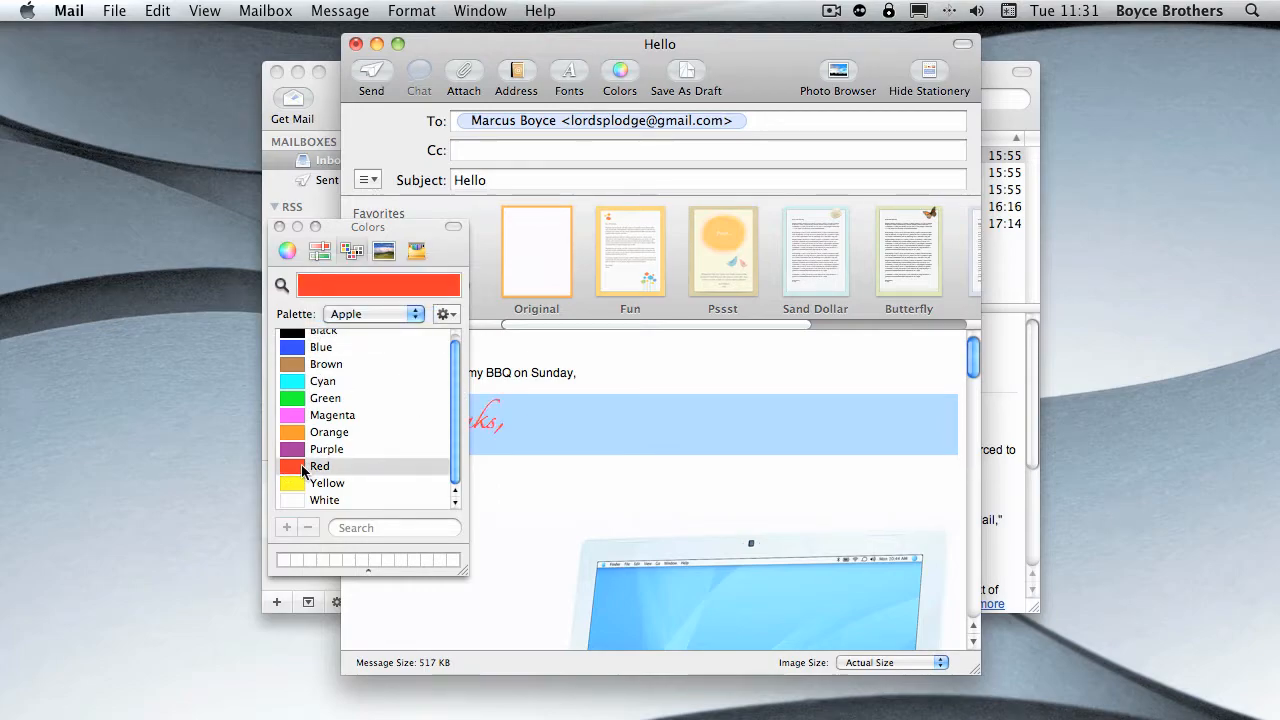
click(281, 227)
click(504, 359)
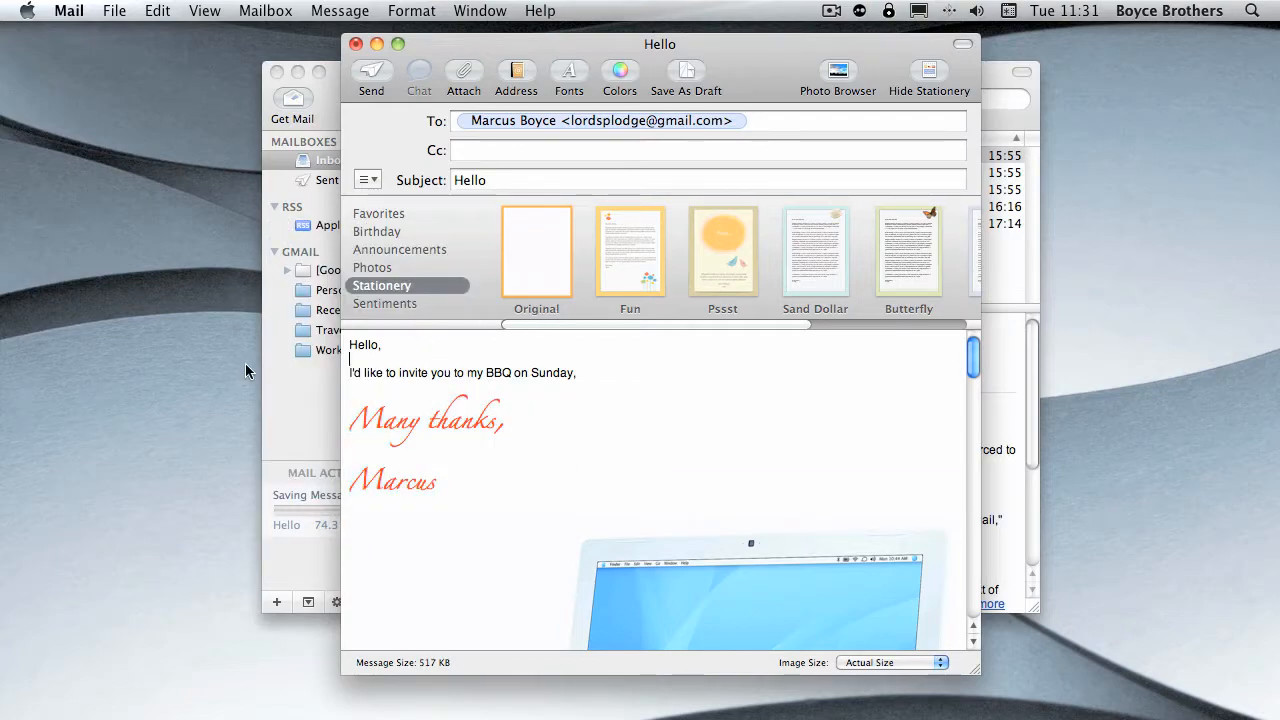
- Close the Hello message without saving it as a draft
click(355, 44)
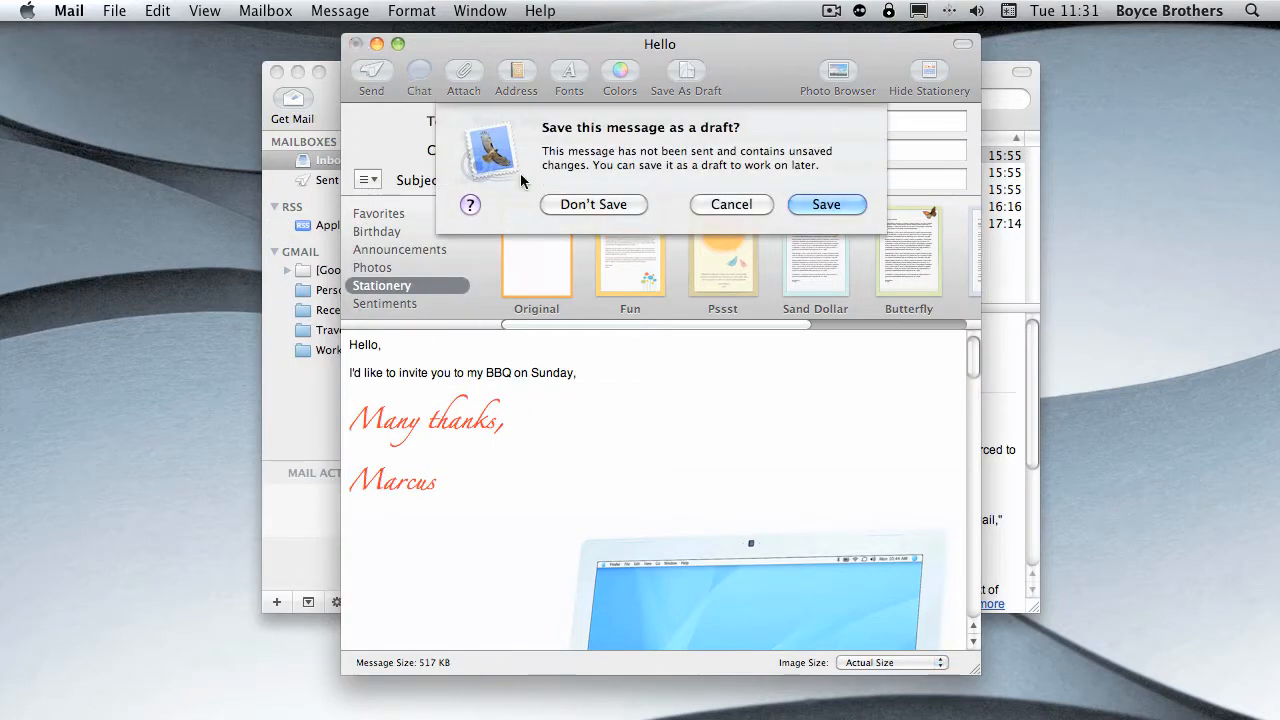
click(585, 209)
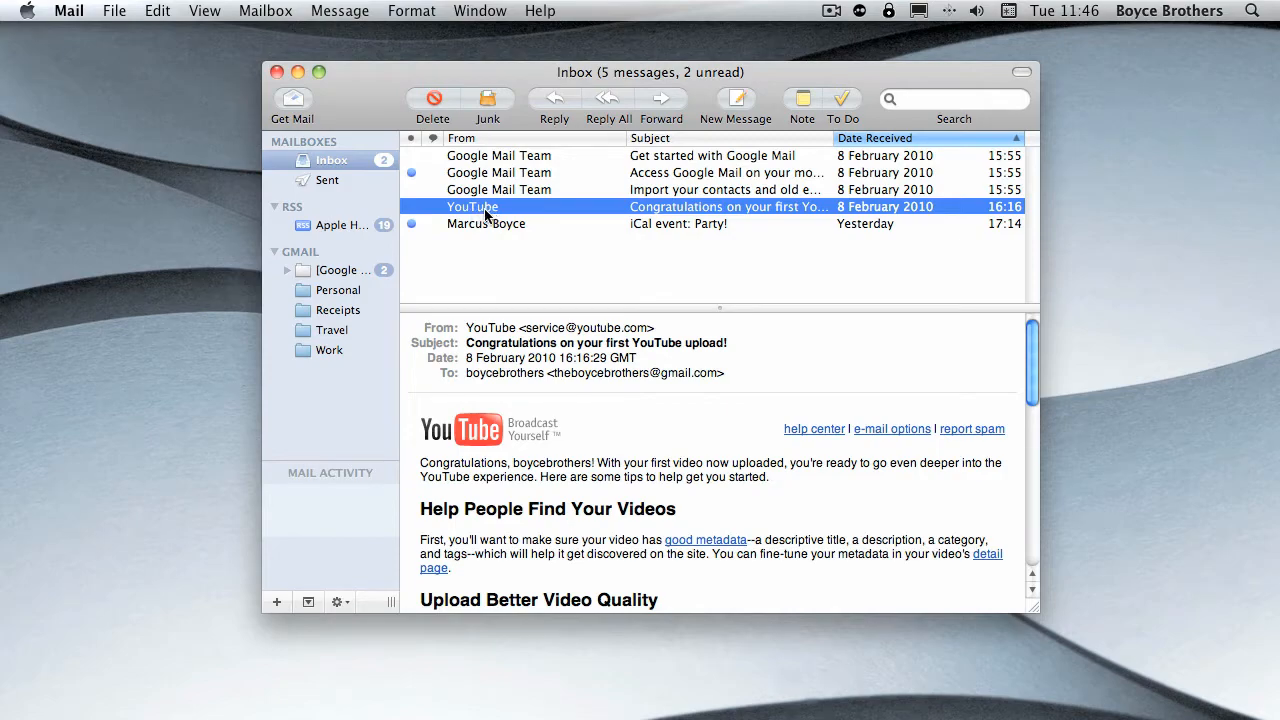
- Mark the YouTube message in the inbox as junk mail and view how it is flagged in the list
right_click(486, 208)
mouse_move(666, 383)
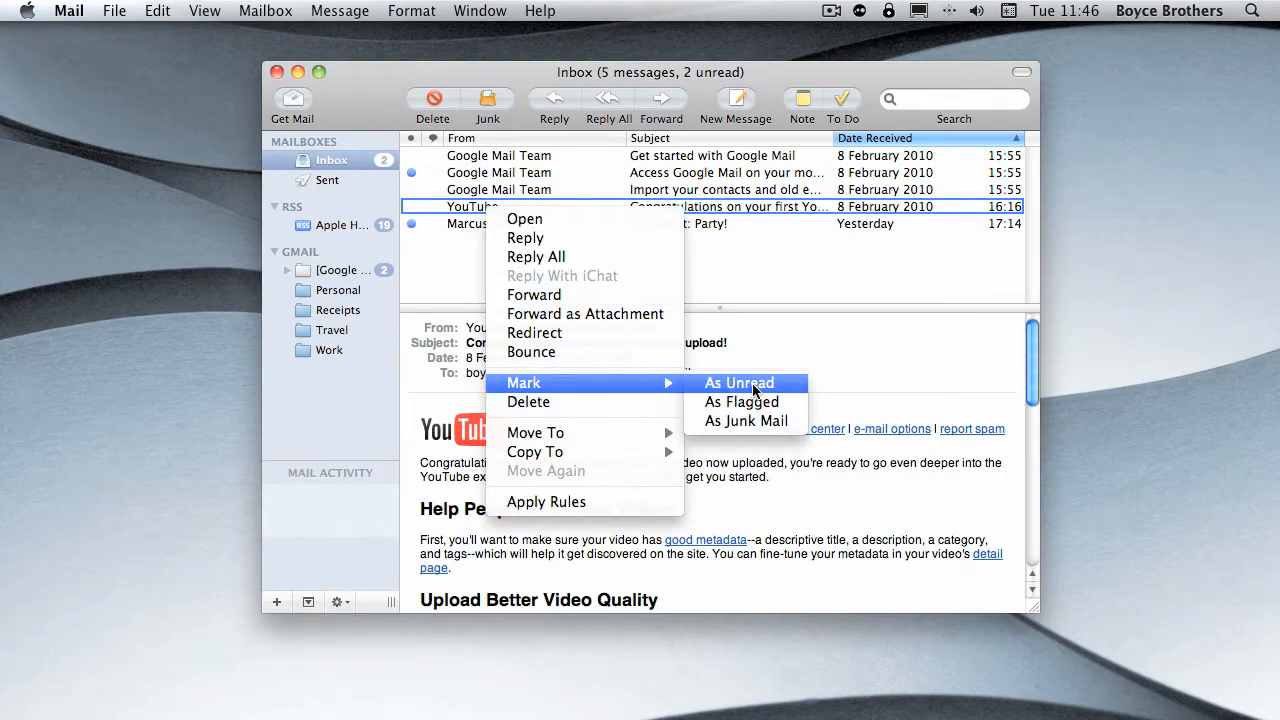
click(752, 425)
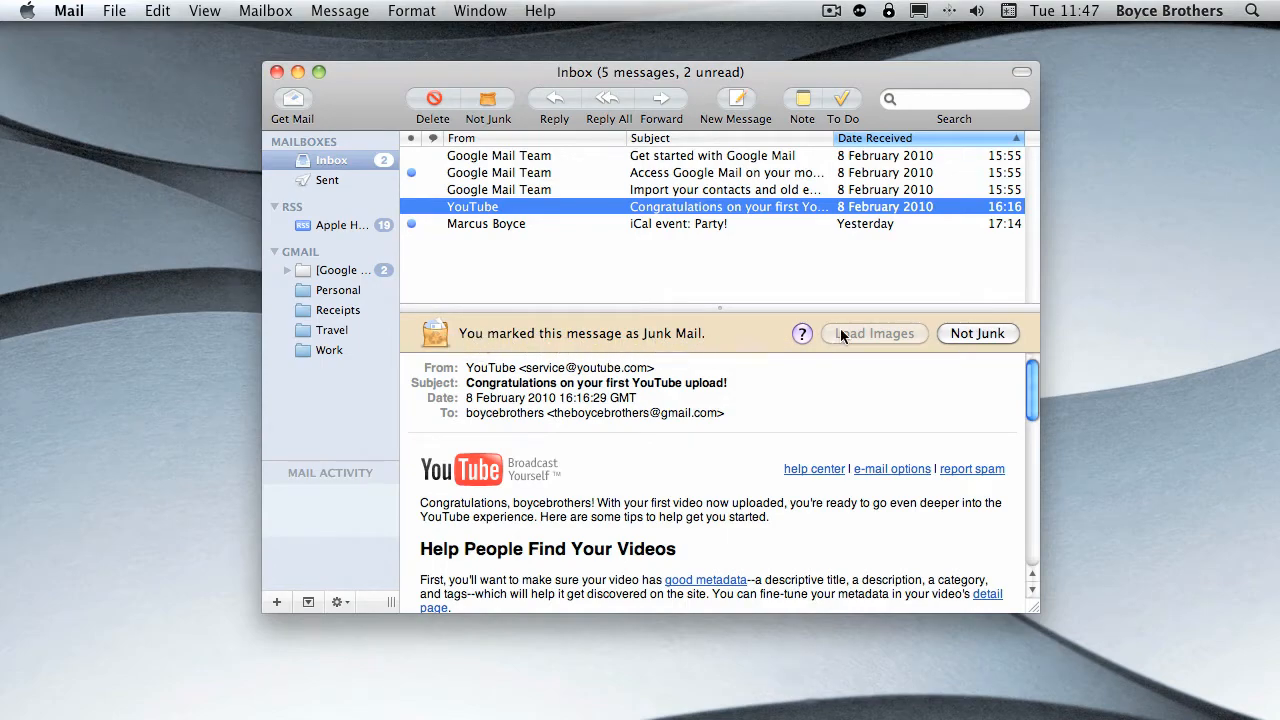
click(453, 247)
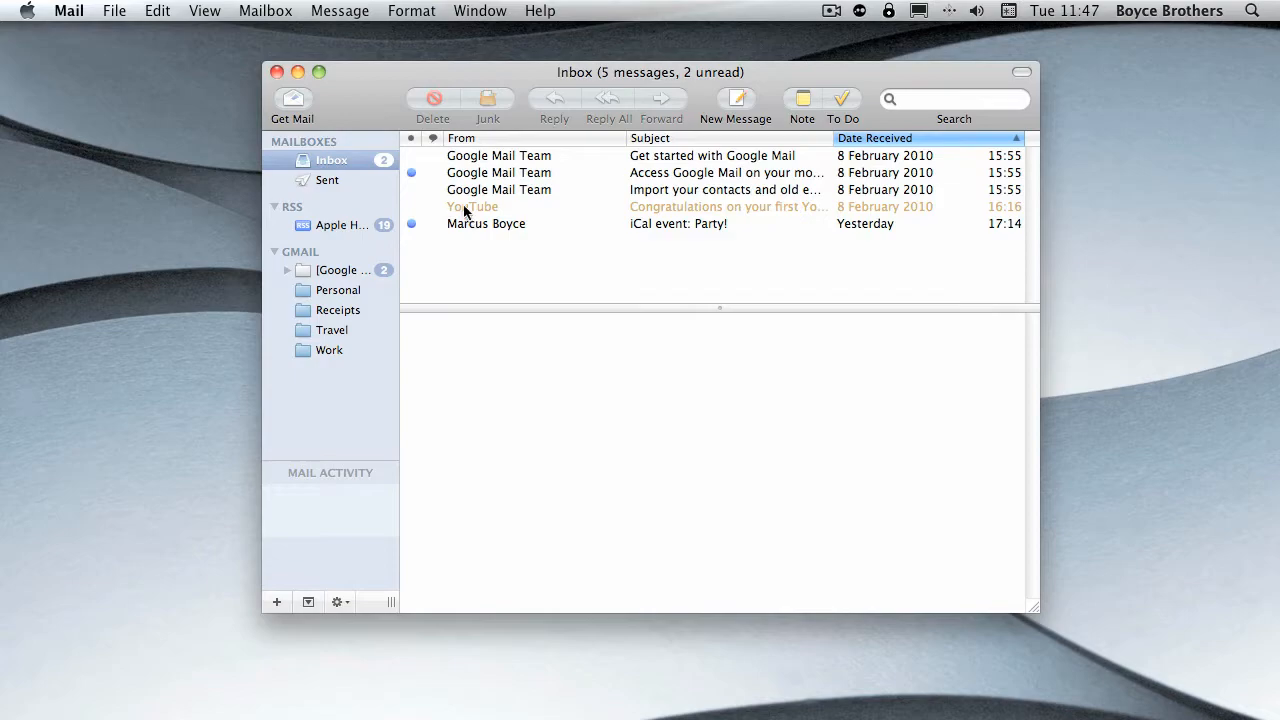
click(469, 206)
- Mark the "iCal event: Party!" message as junk mail and revert it to not junk
click(492, 221)
right_click(492, 221)
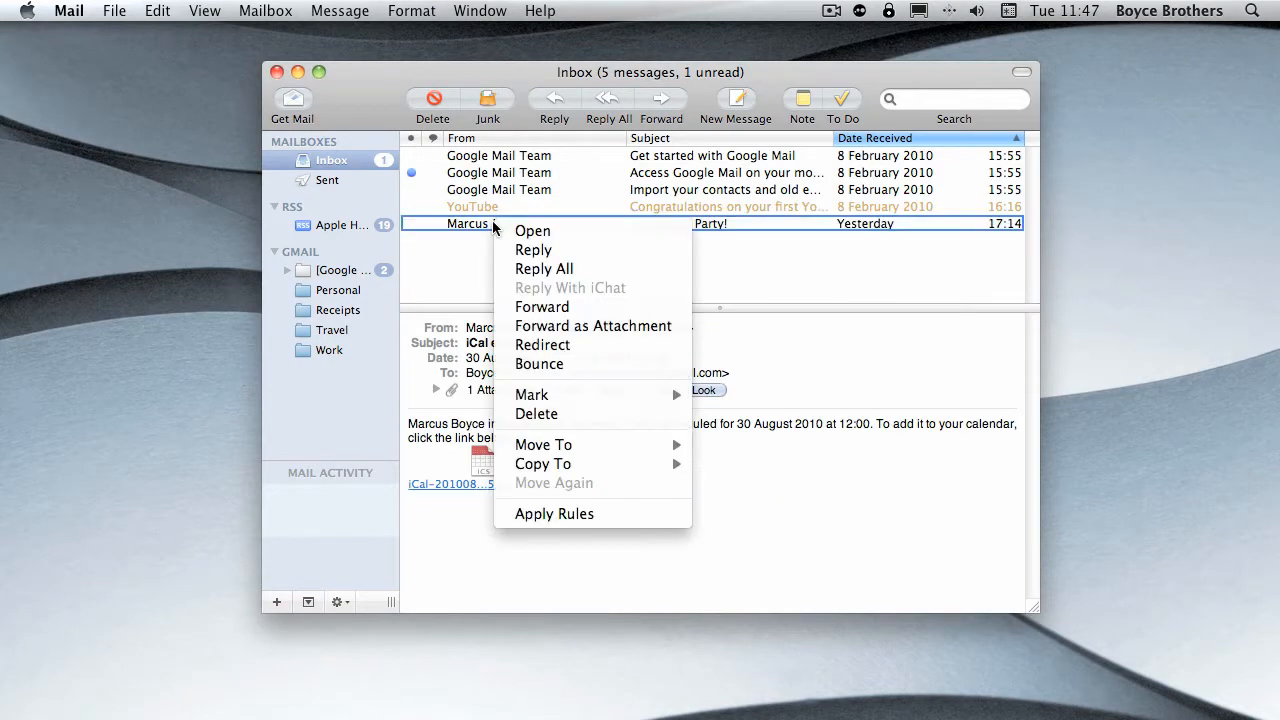
mouse_move(660, 394)
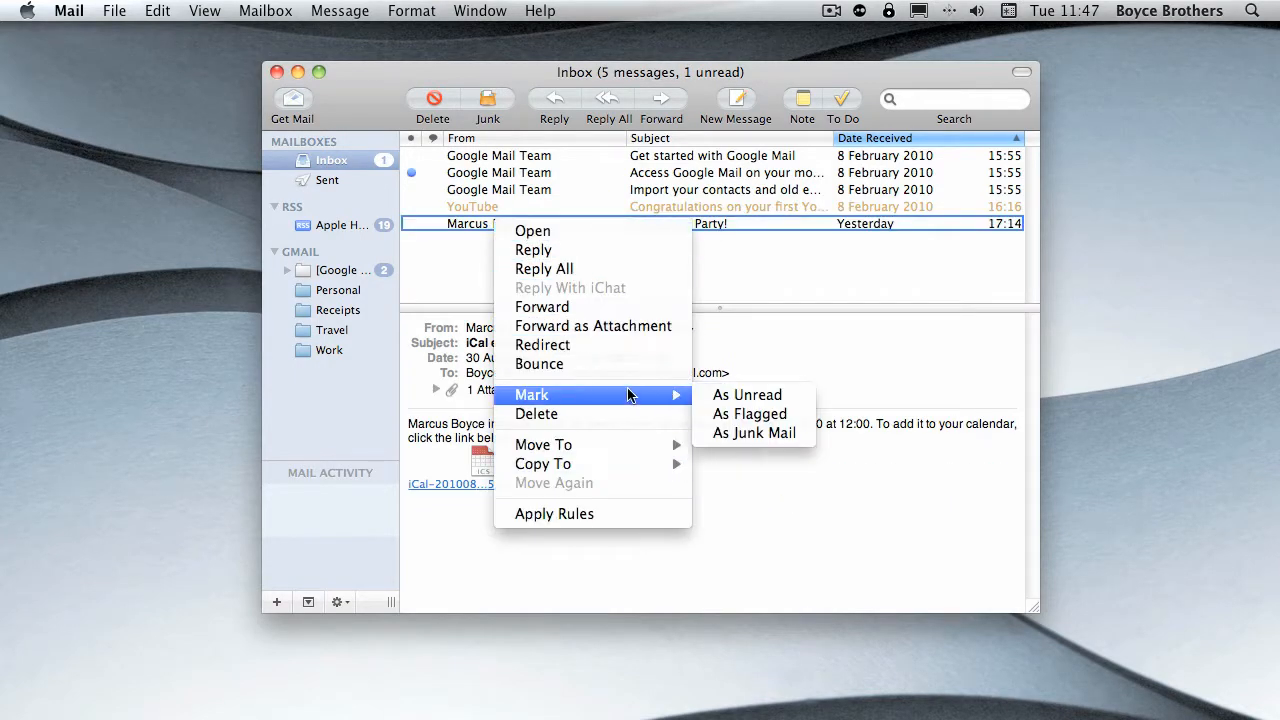
click(763, 432)
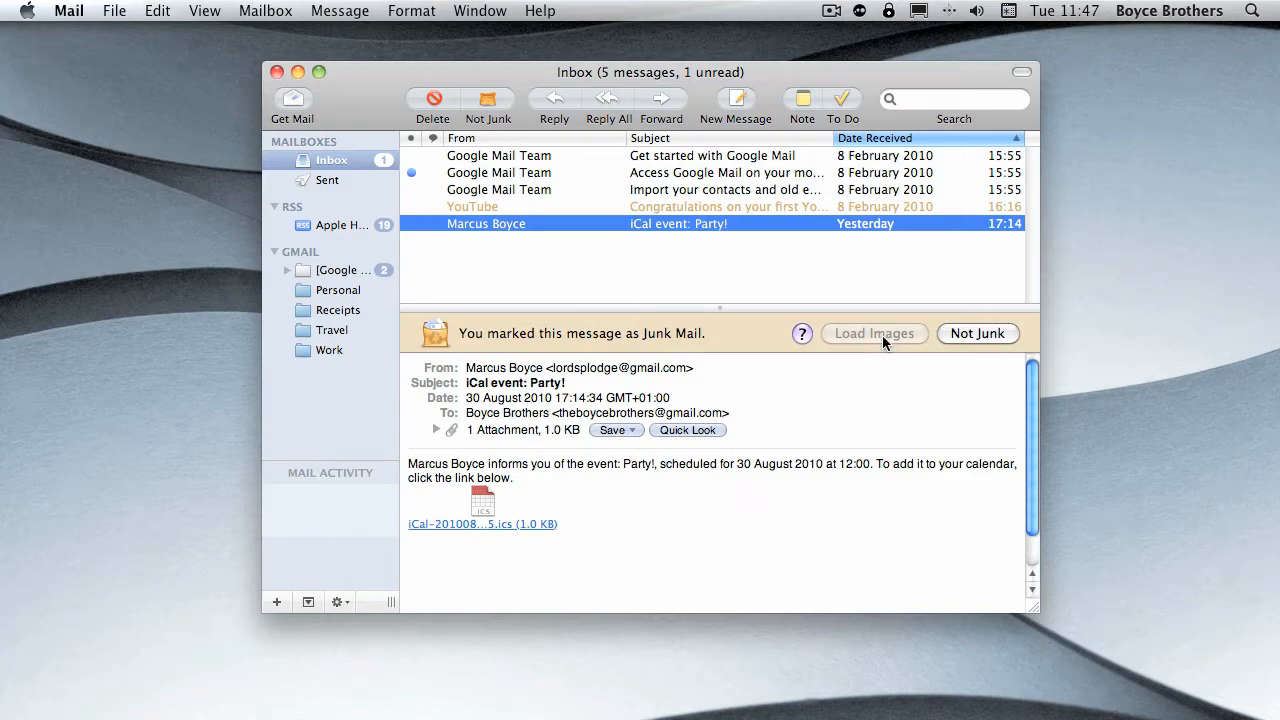
click(980, 333)
- Select the YouTube message and open the Junk Mail section of the preferences
click(473, 206)
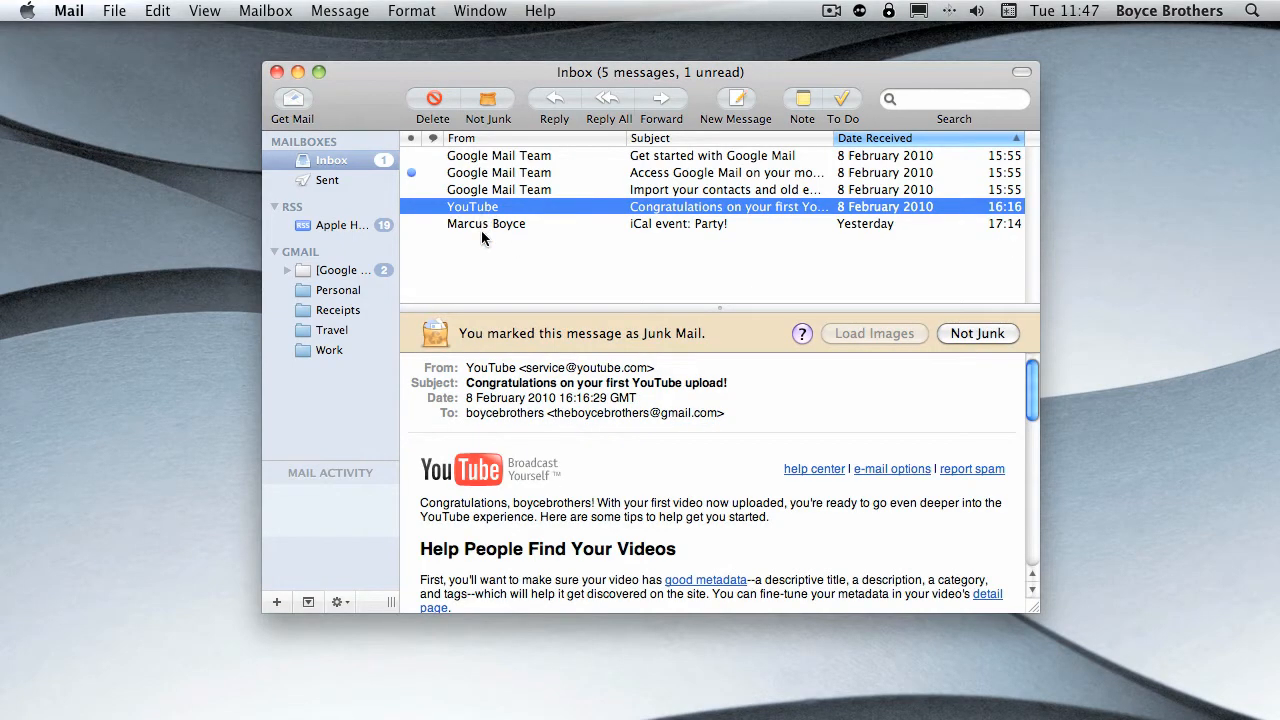
click(114, 10)
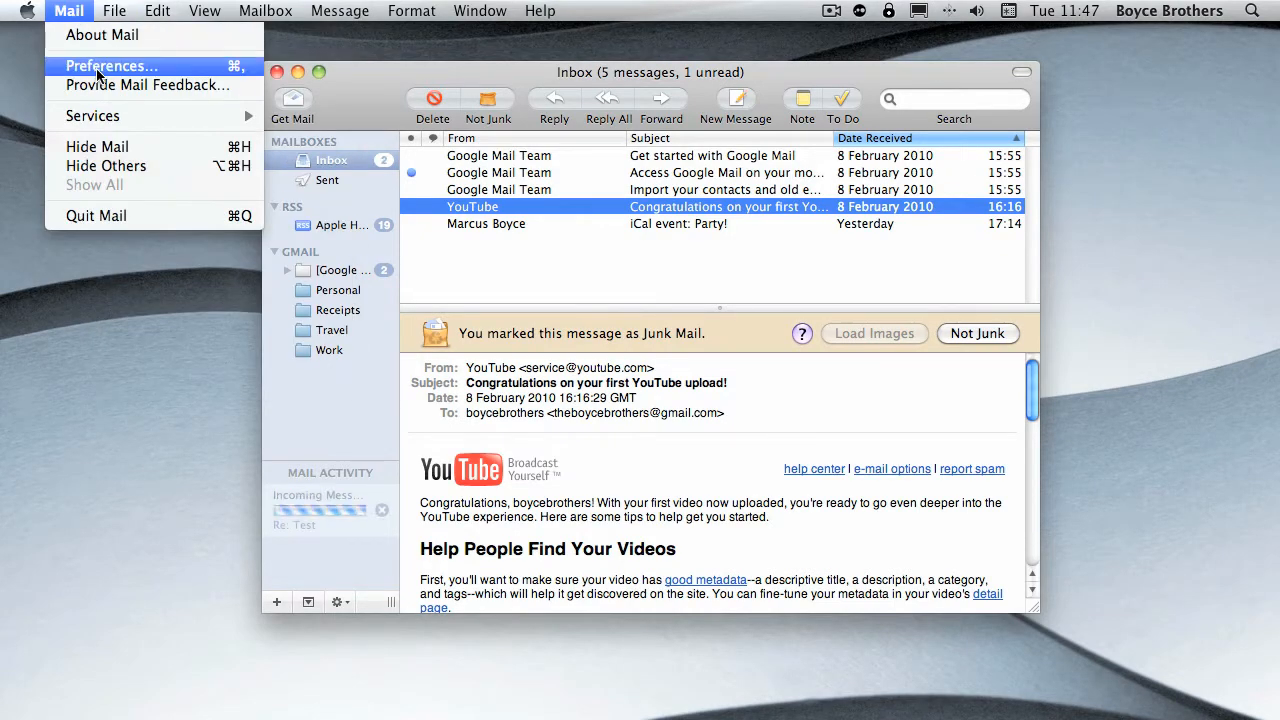
click(80, 61)
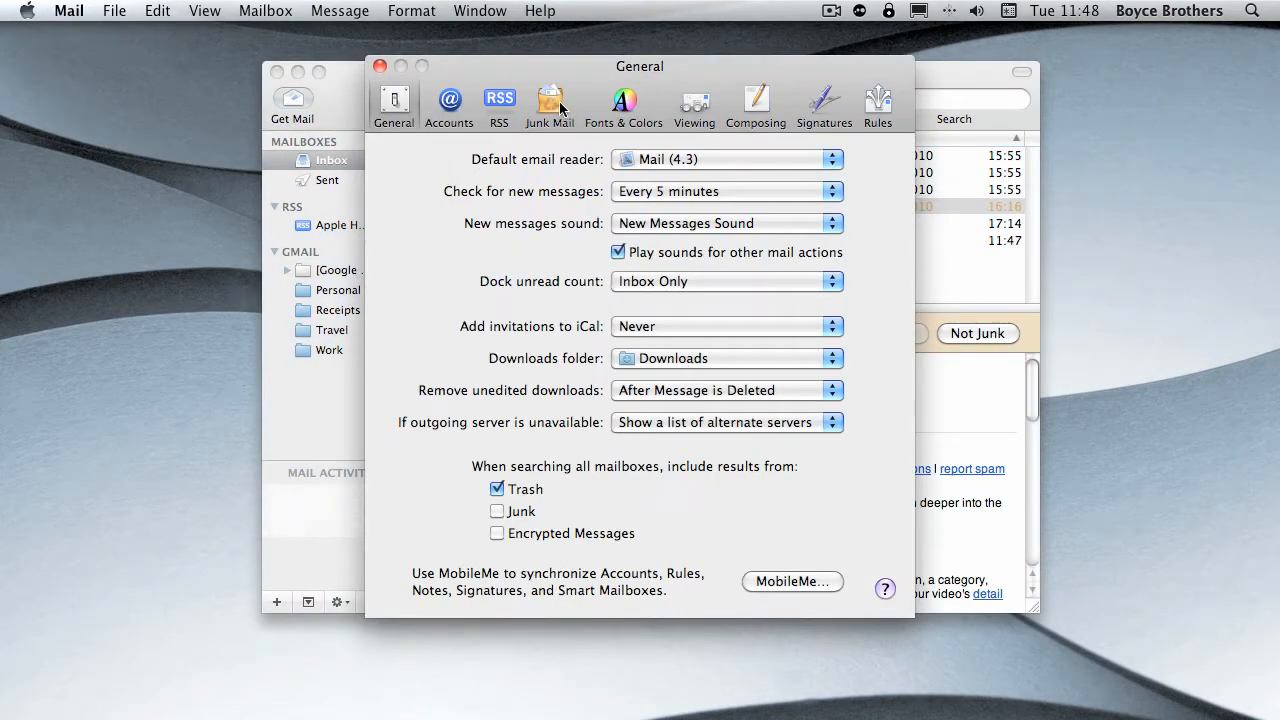
click(550, 104)
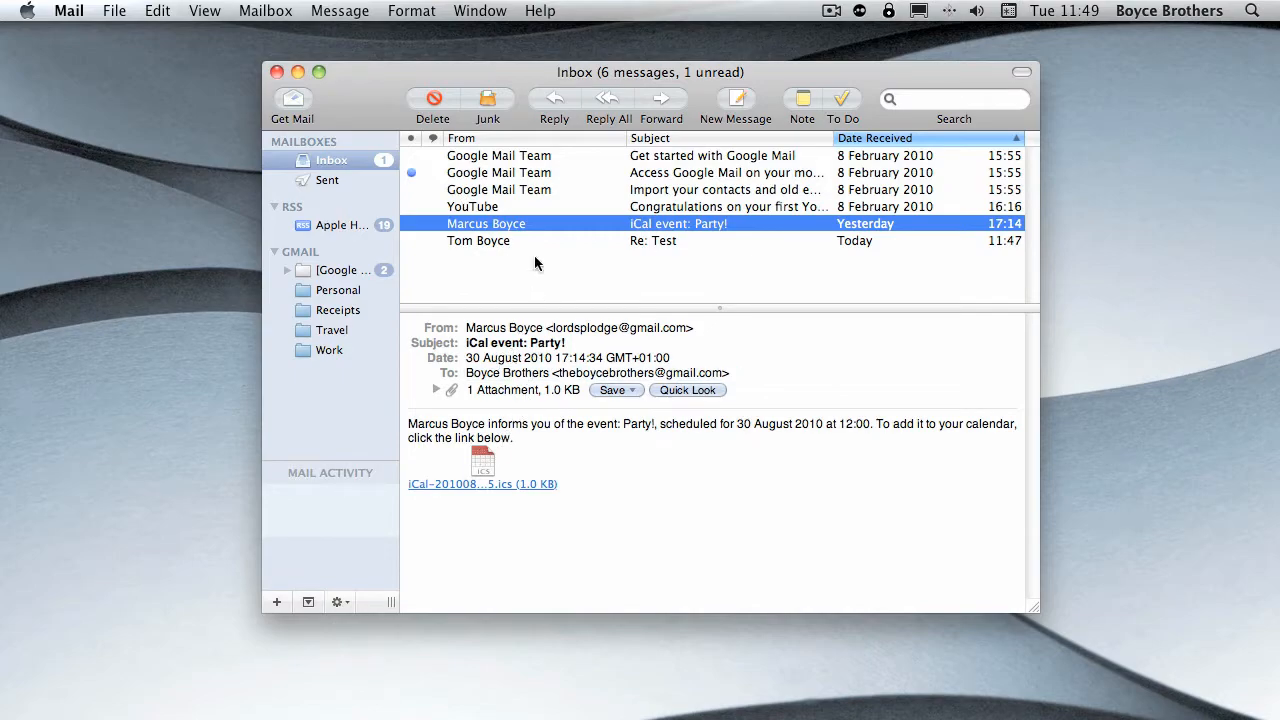
- Try adding invitations to iCal automatically in the General preferences, and set the option back to Never
click(75, 10)
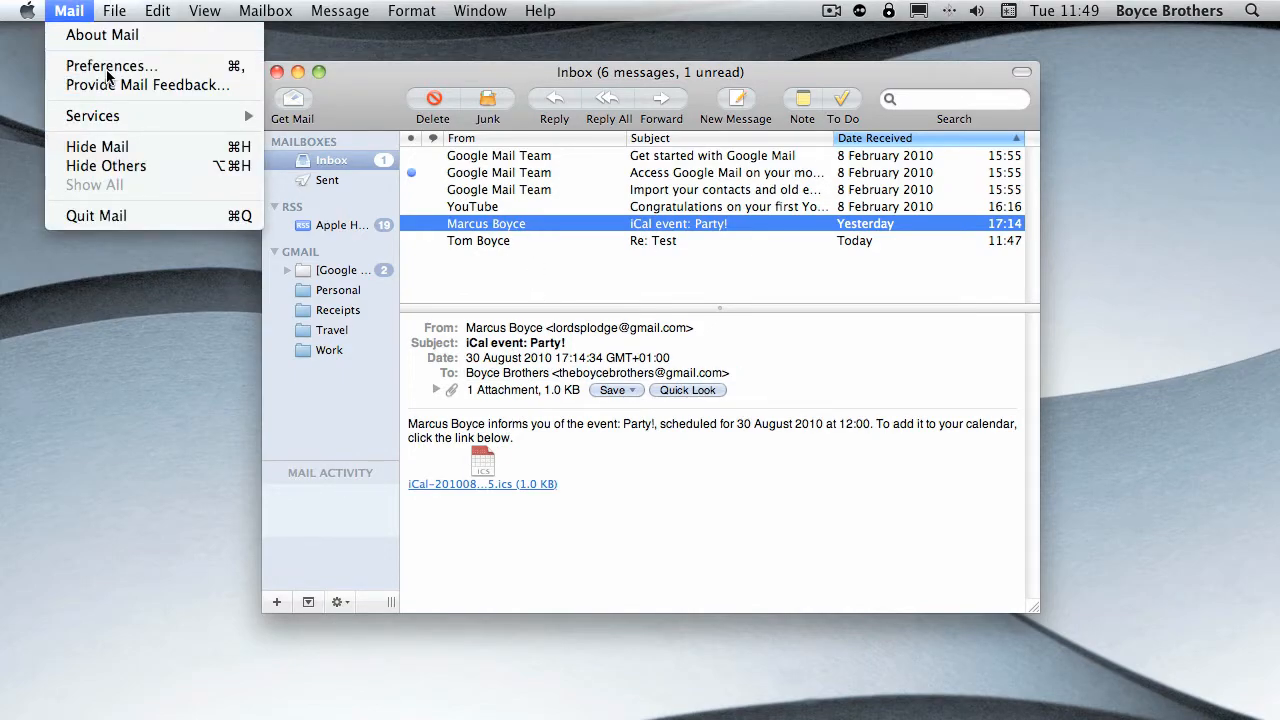
click(105, 65)
click(396, 134)
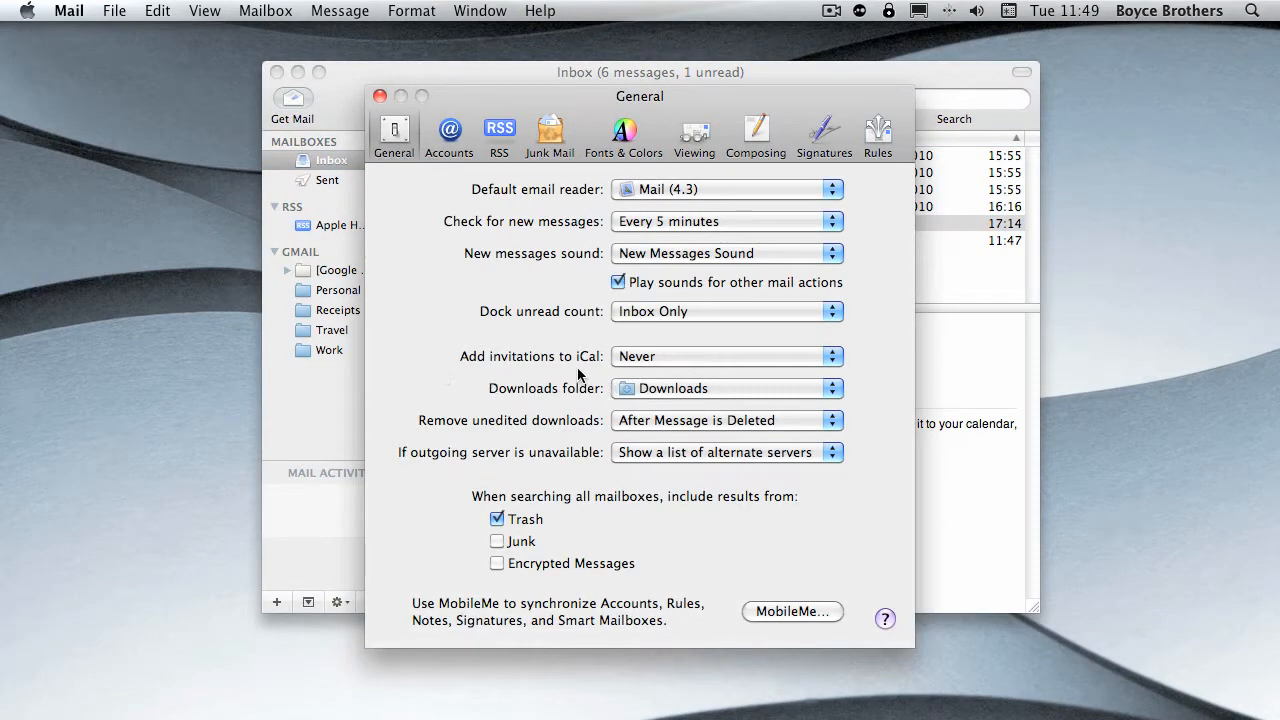
click(628, 360)
click(677, 342)
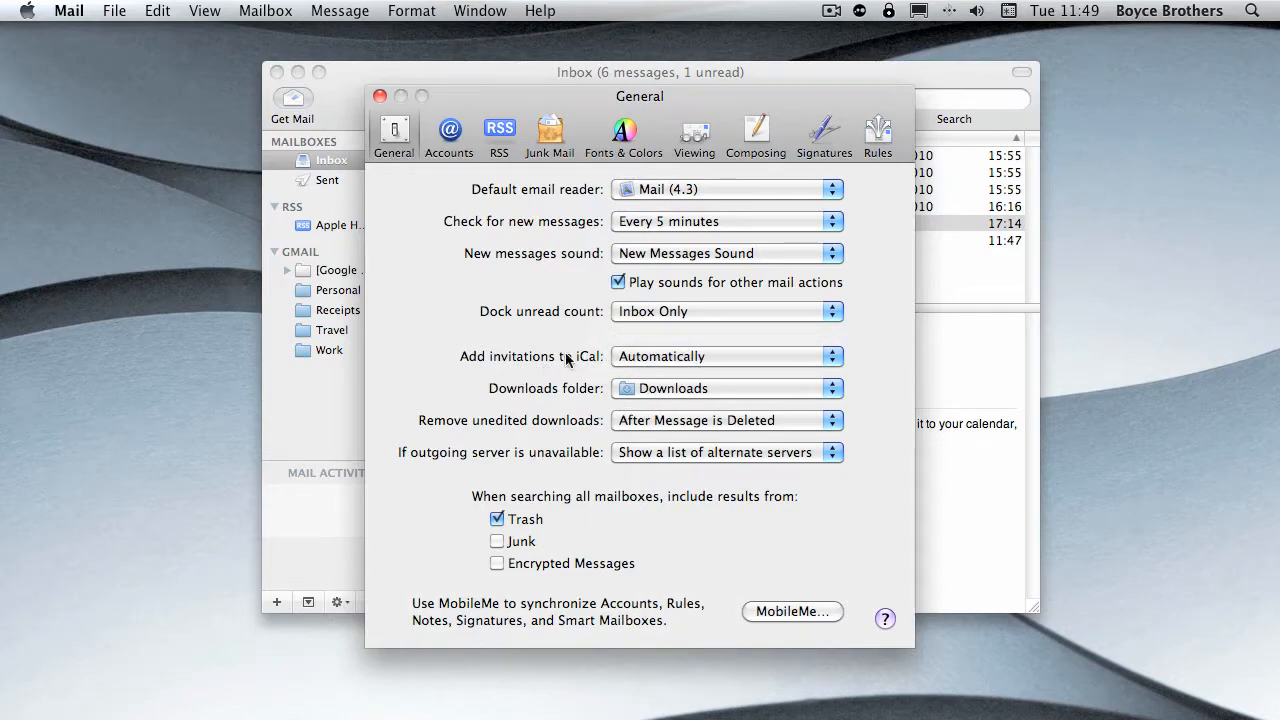
click(660, 360)
click(651, 372)
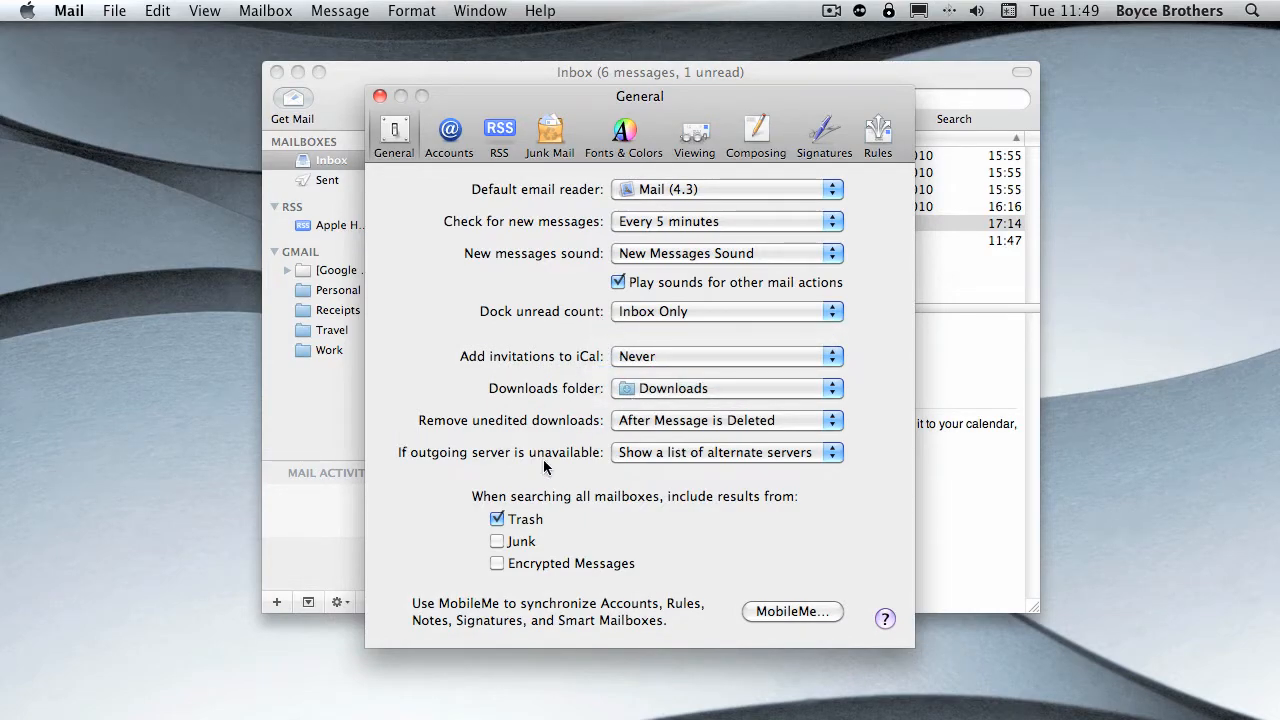
click(380, 97)
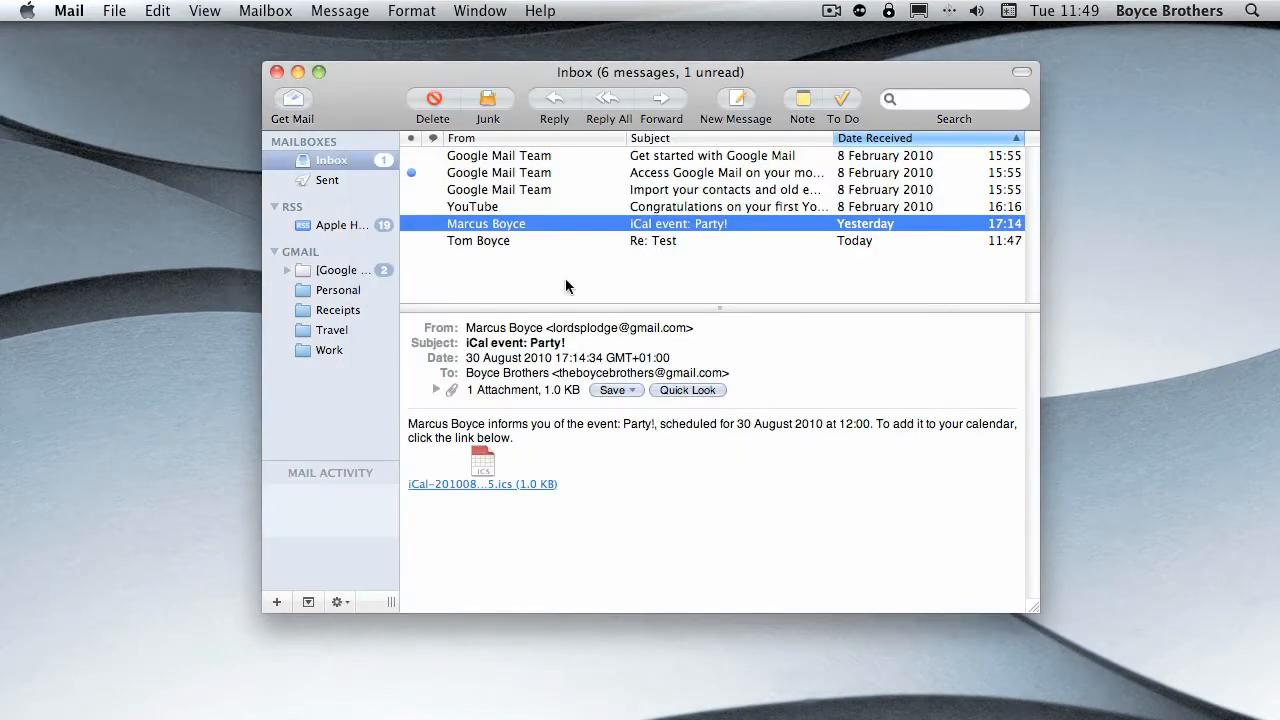
- Preview the Party! event attachment with Quick Look and add the event to the Home calendar in iCal
click(696, 395)
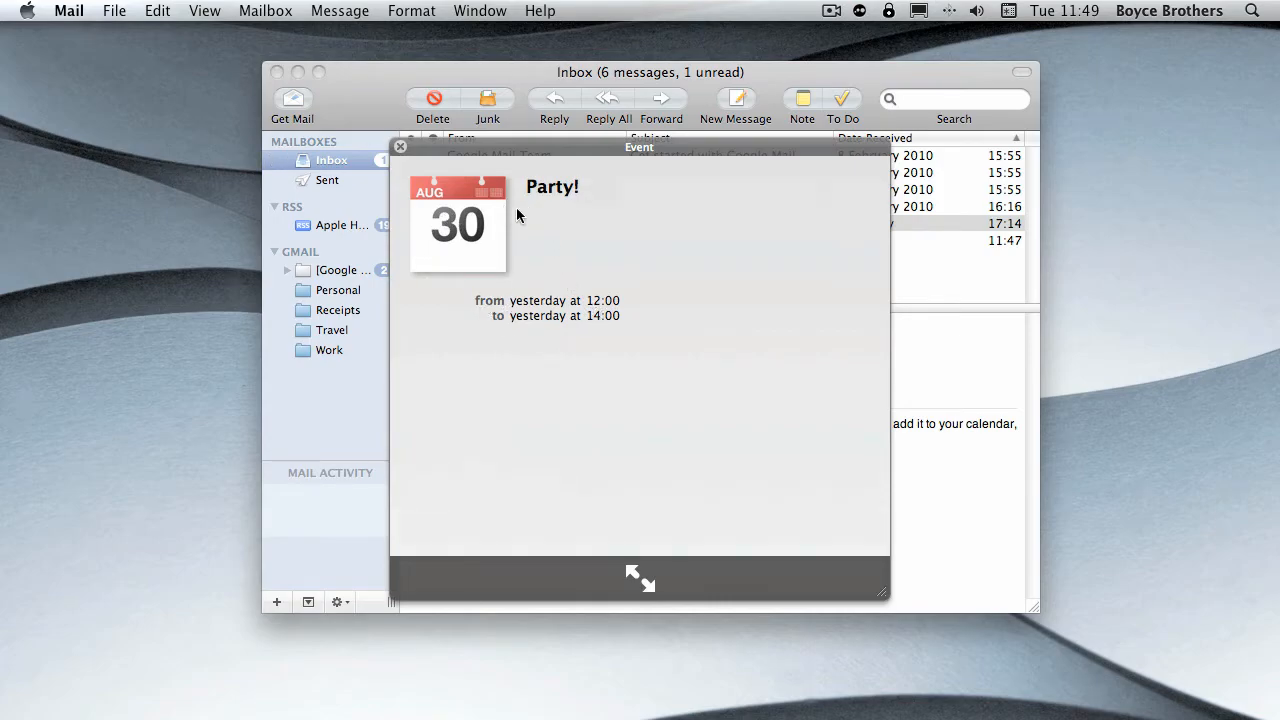
click(401, 149)
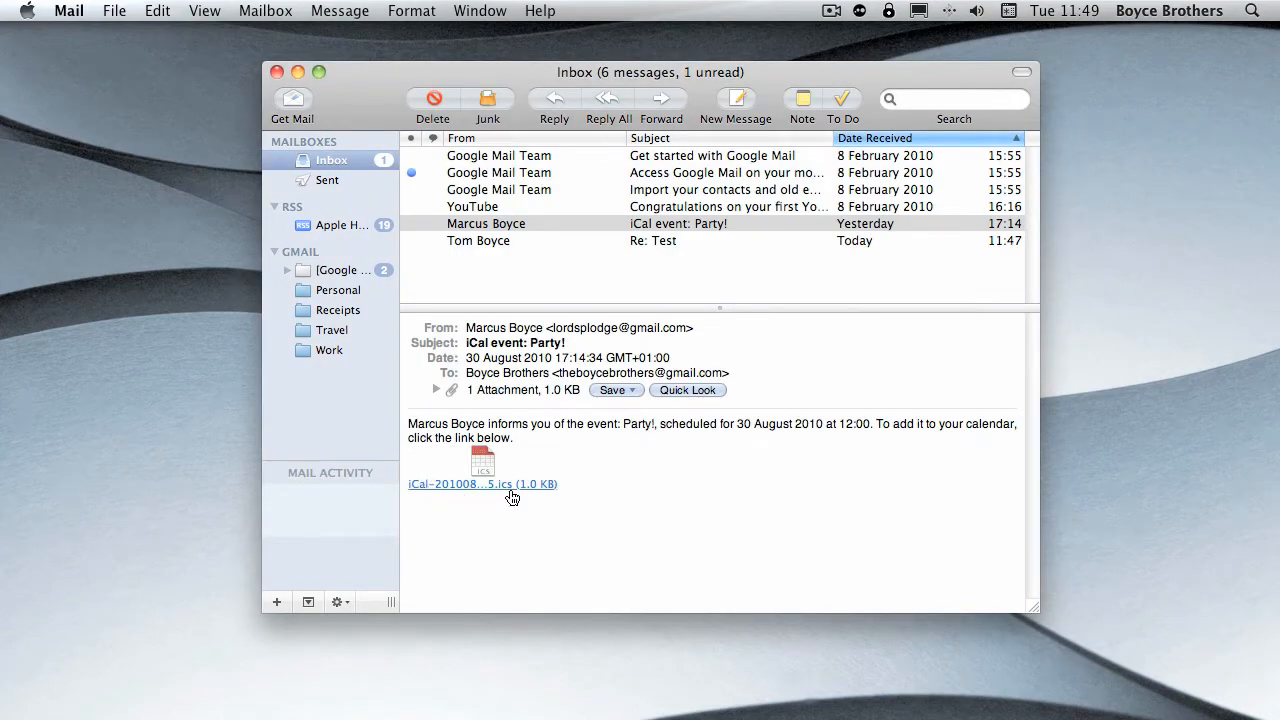
click(493, 484)
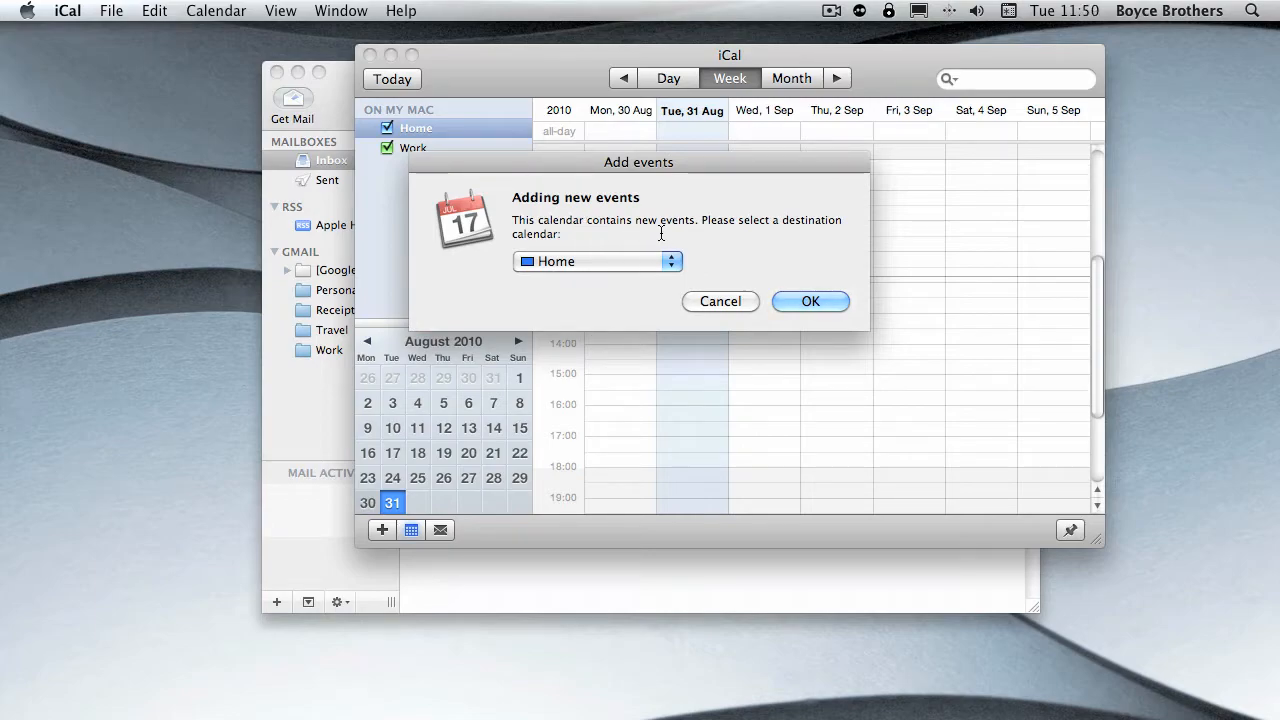
click(572, 262)
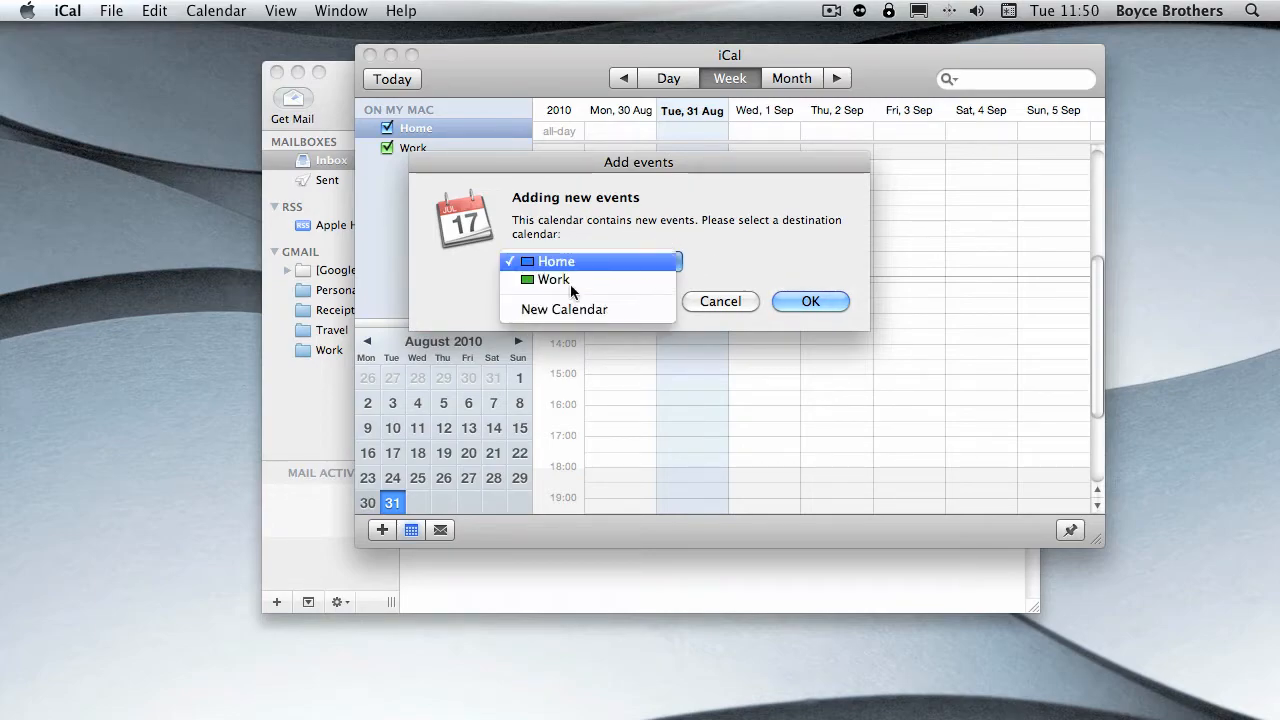
click(572, 261)
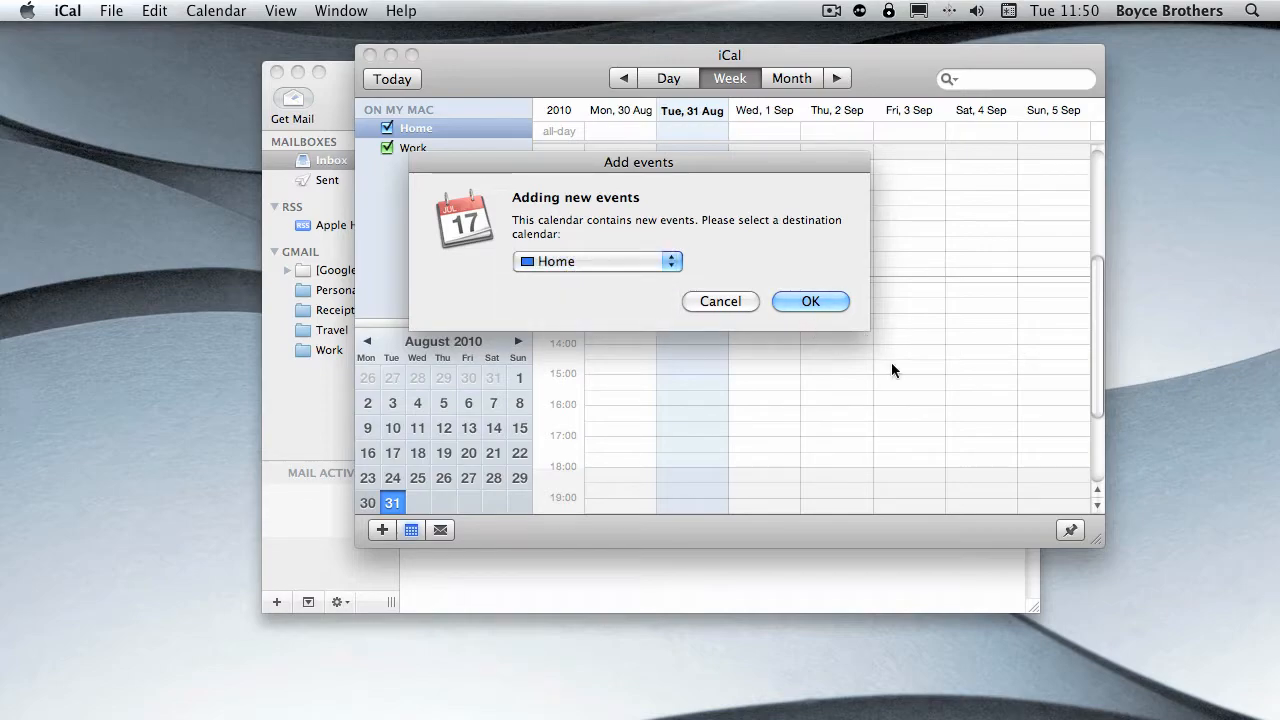
click(812, 301)
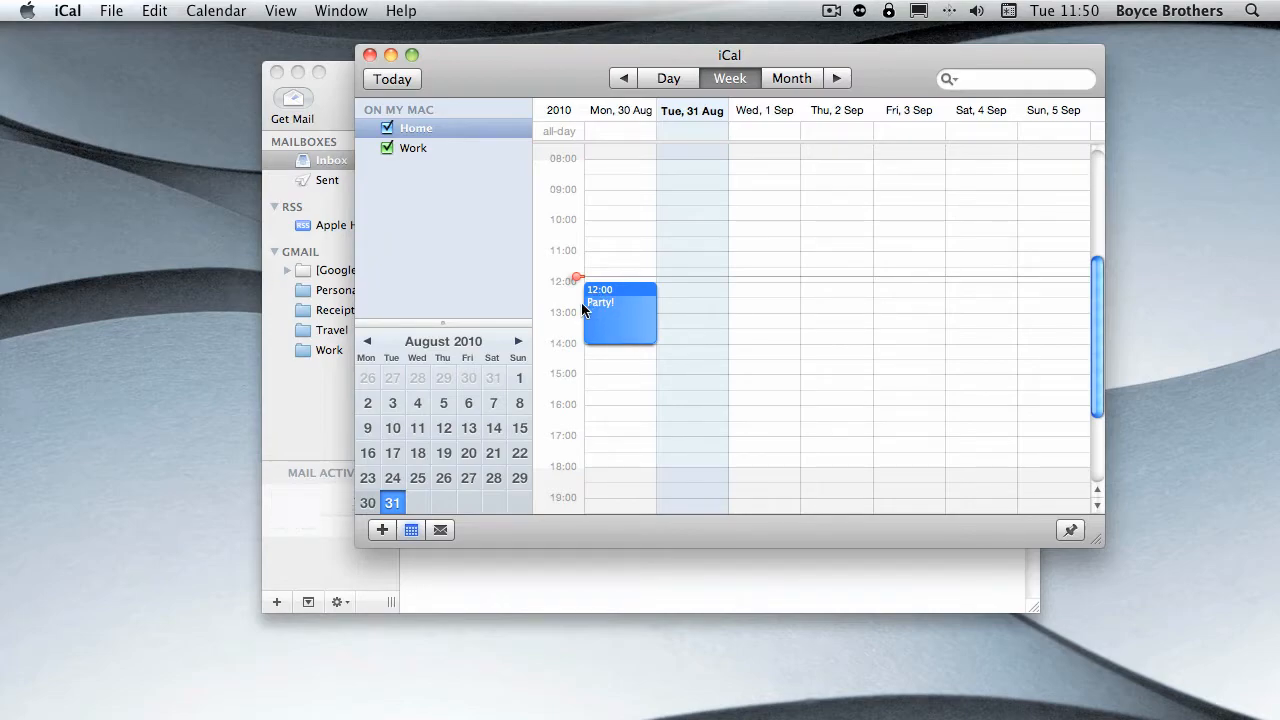
click(368, 54)
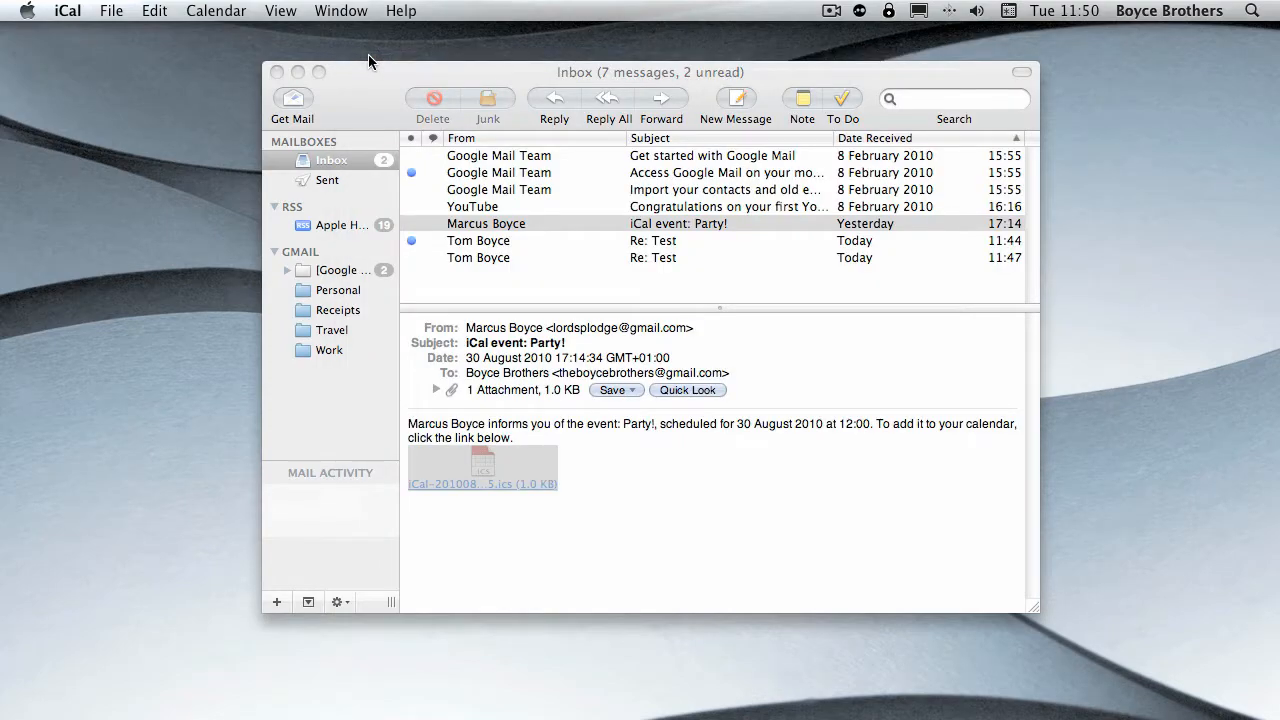
click(55, 6)
click(100, 197)
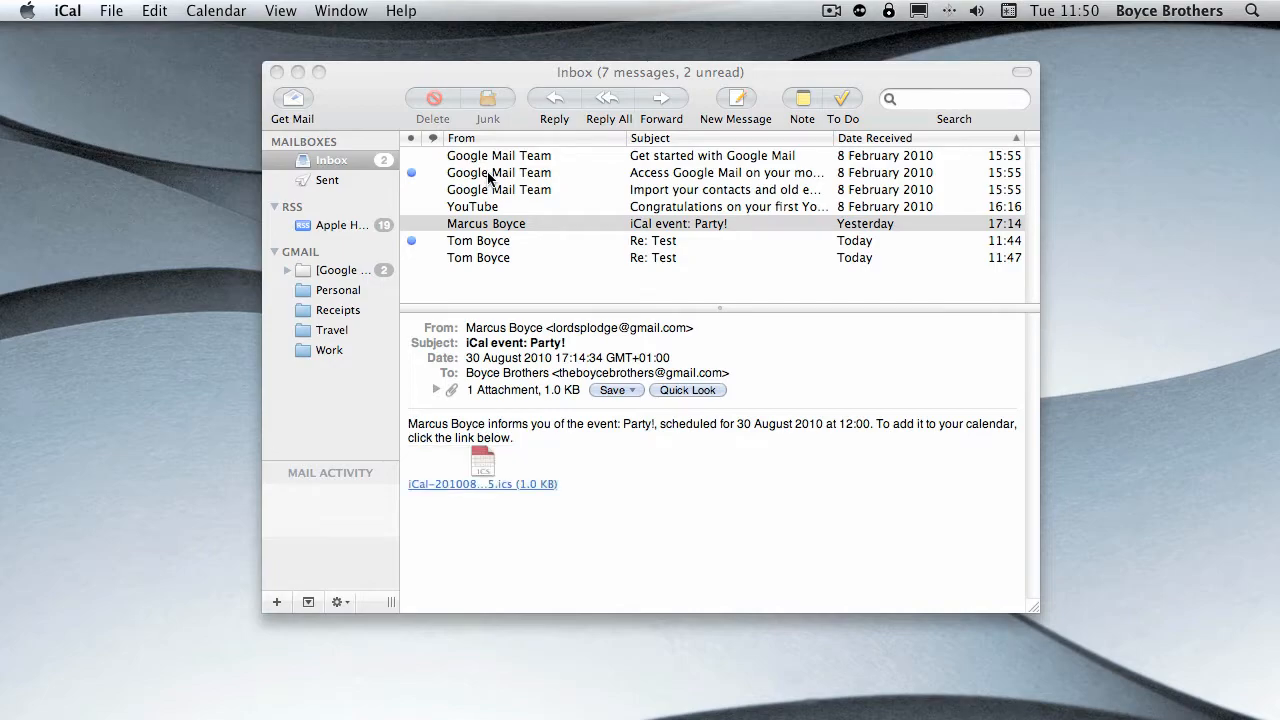
- Open a reply and a reply to all for the "Access Google Mail on your mobile phone" message, closing each without sending
click(604, 173)
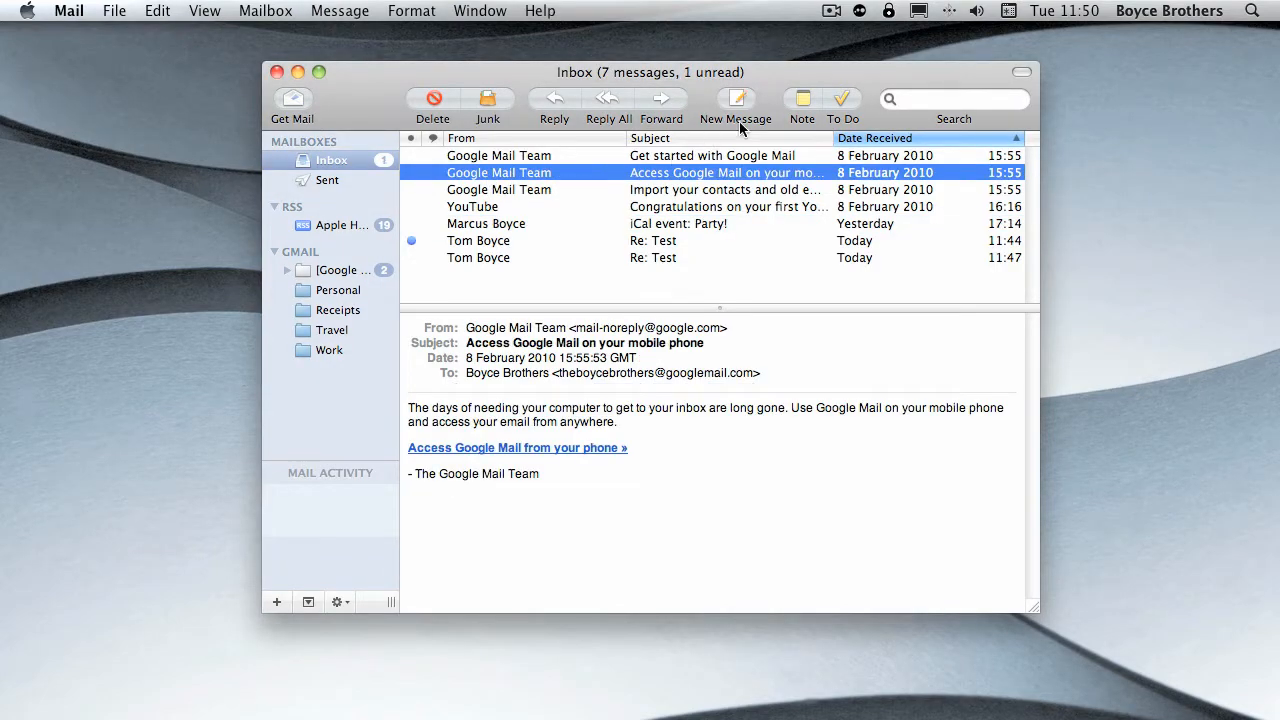
click(556, 103)
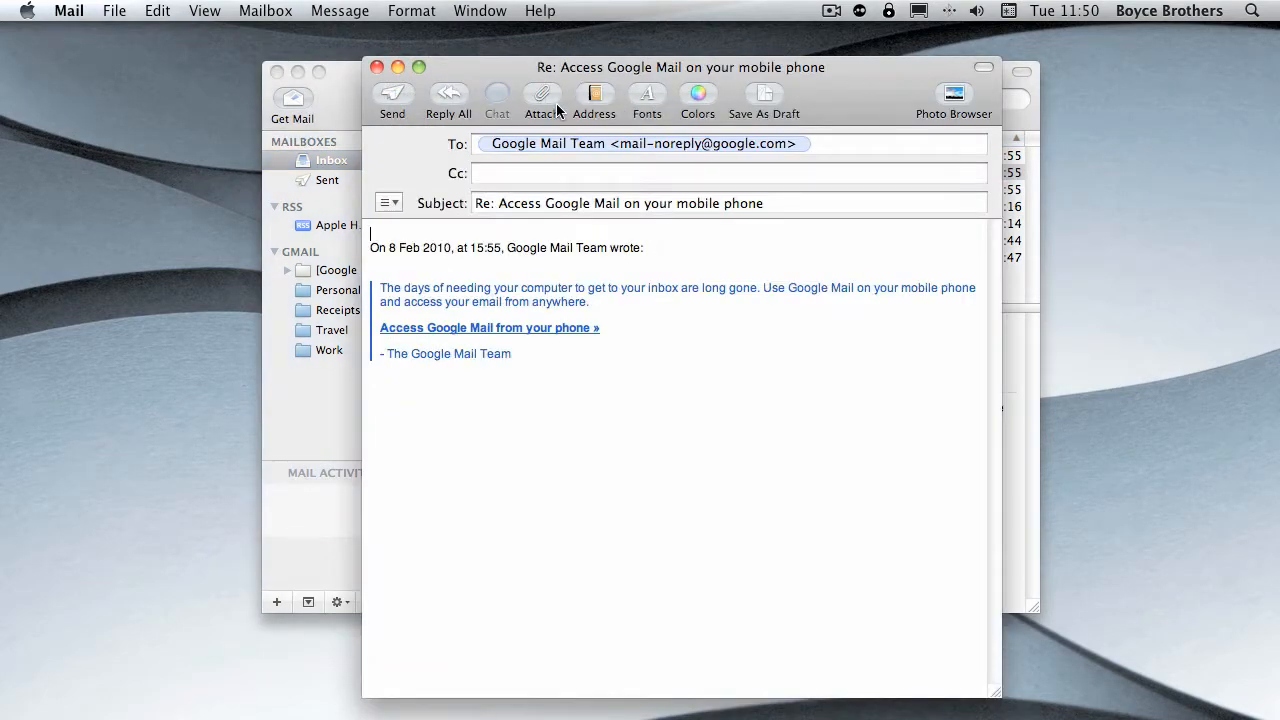
click(377, 67)
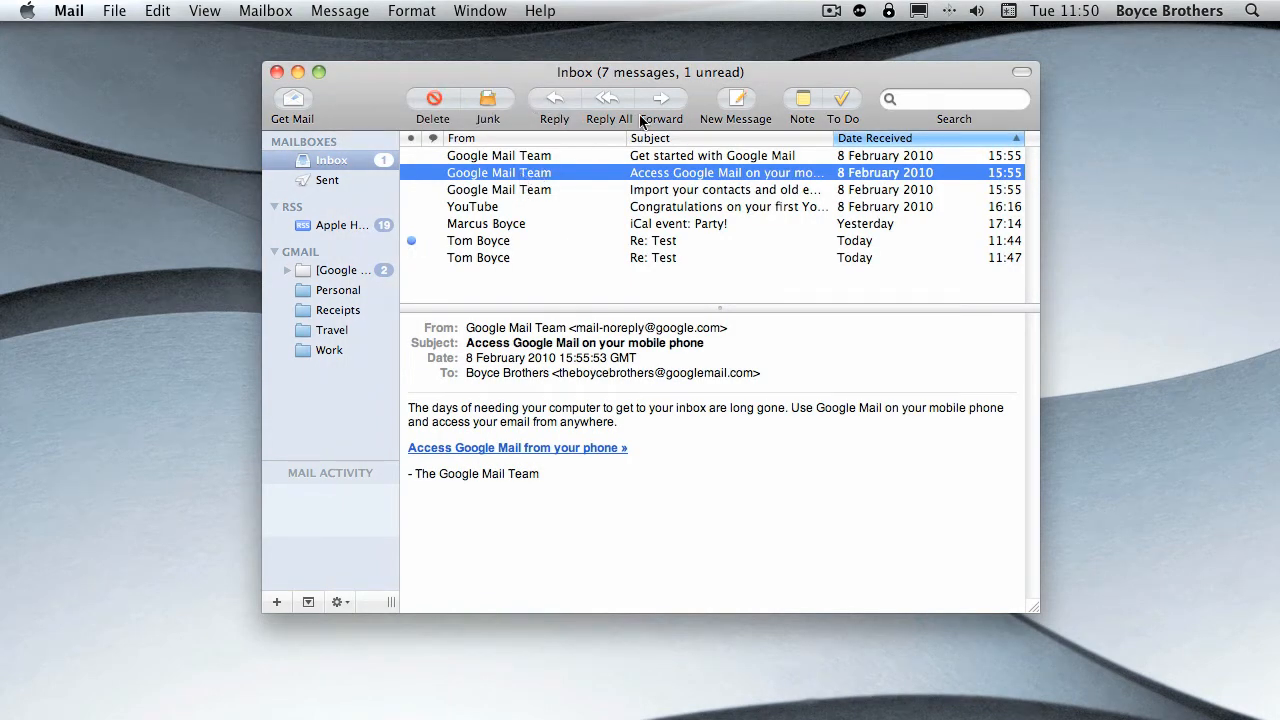
click(608, 100)
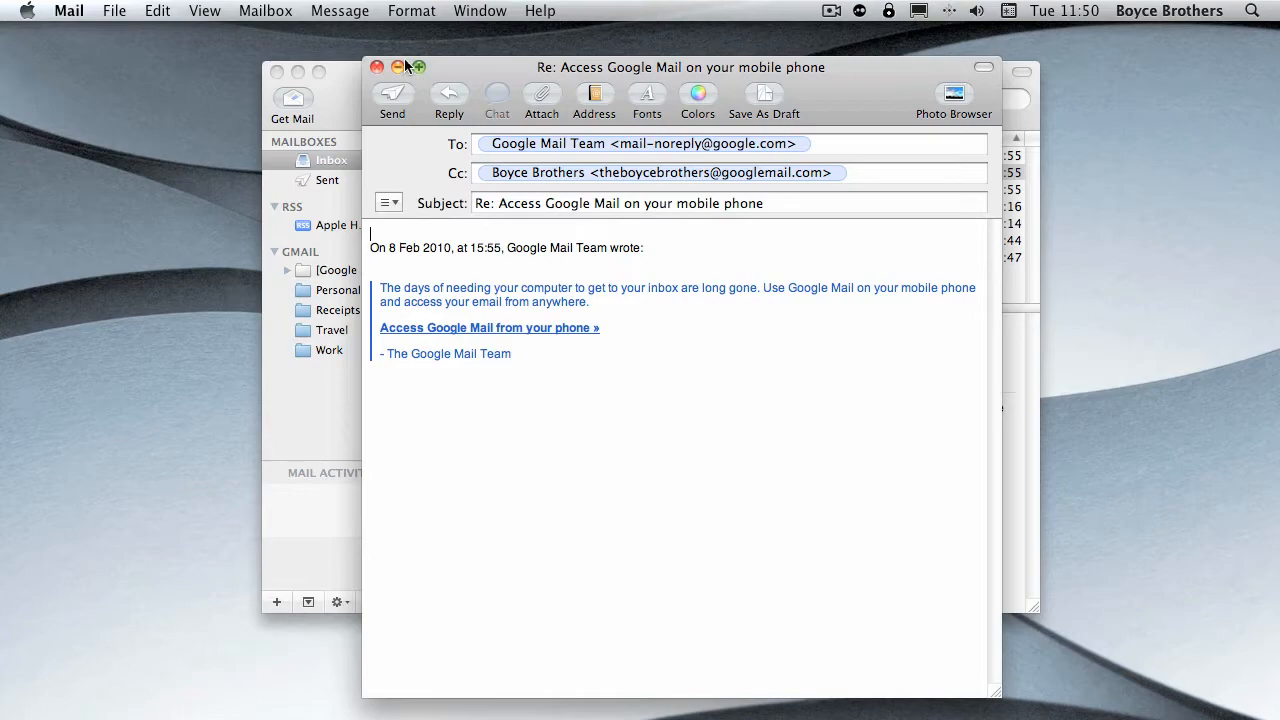
click(377, 67)
click(700, 207)
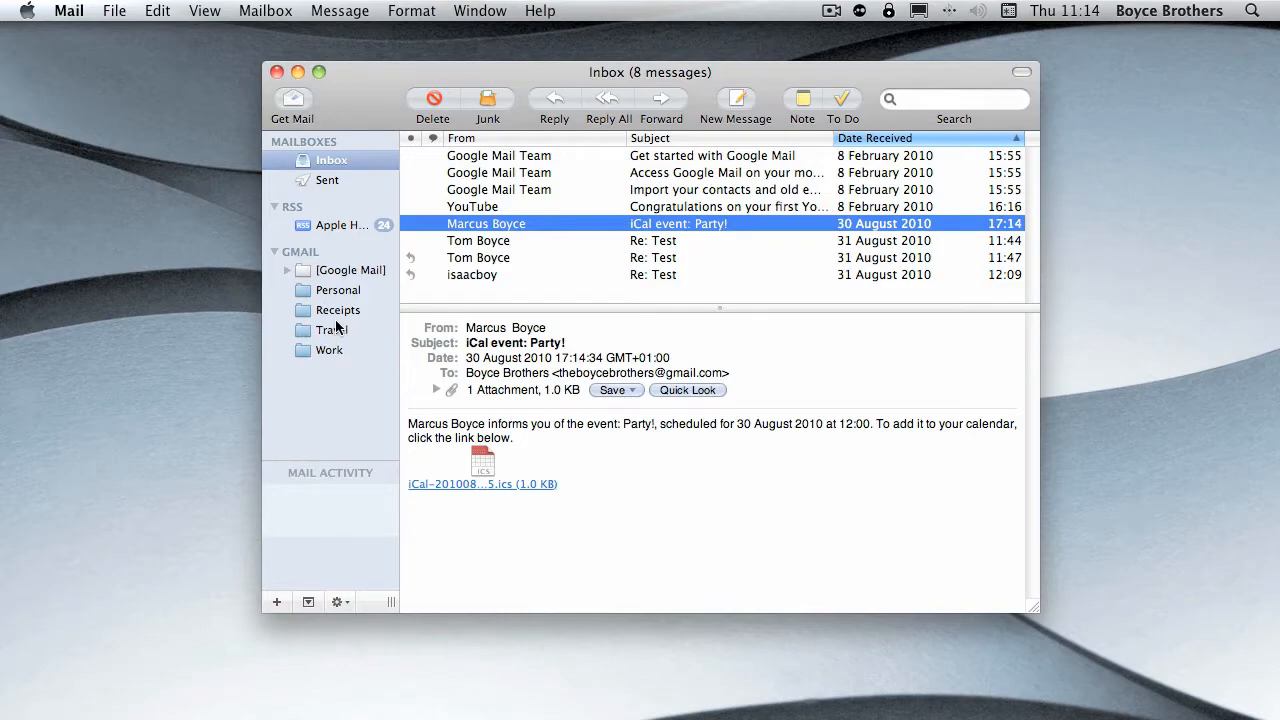
- Look through the All Mail, Bin, Spam and Sent Mail folders inside the Gmail account's Google Mail folder
click(287, 270)
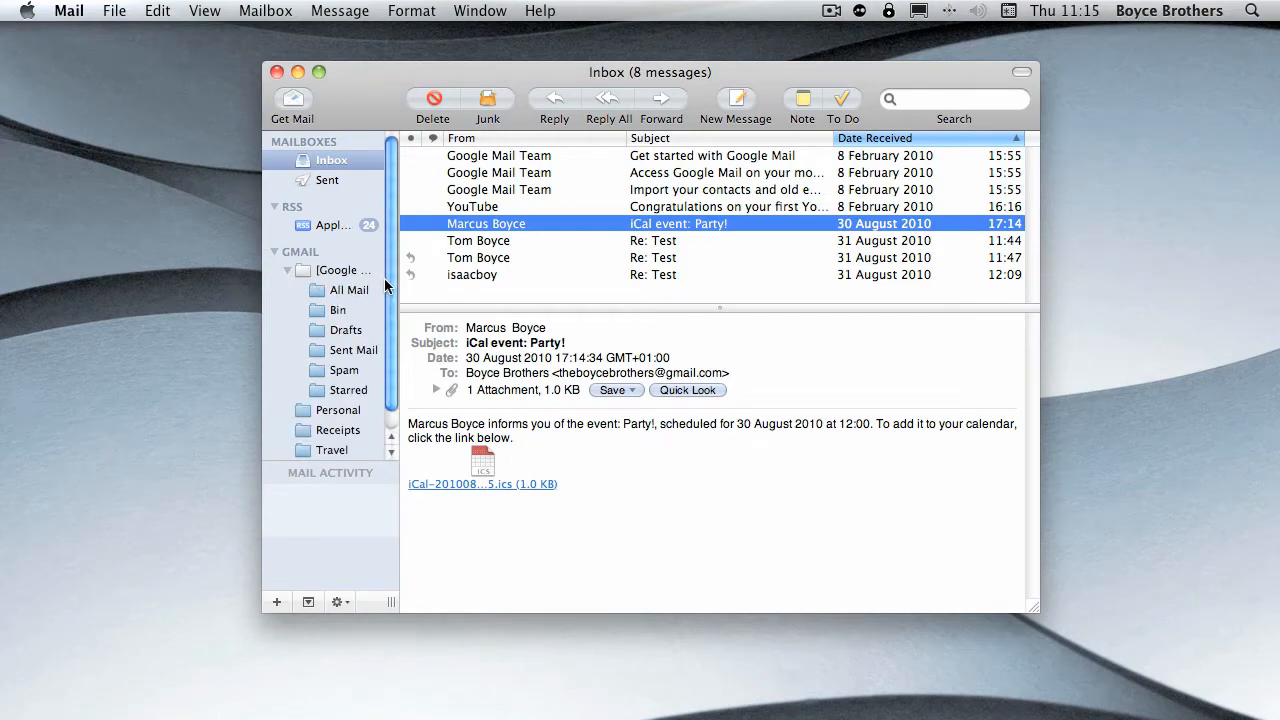
scroll(388, 287, down, 1)
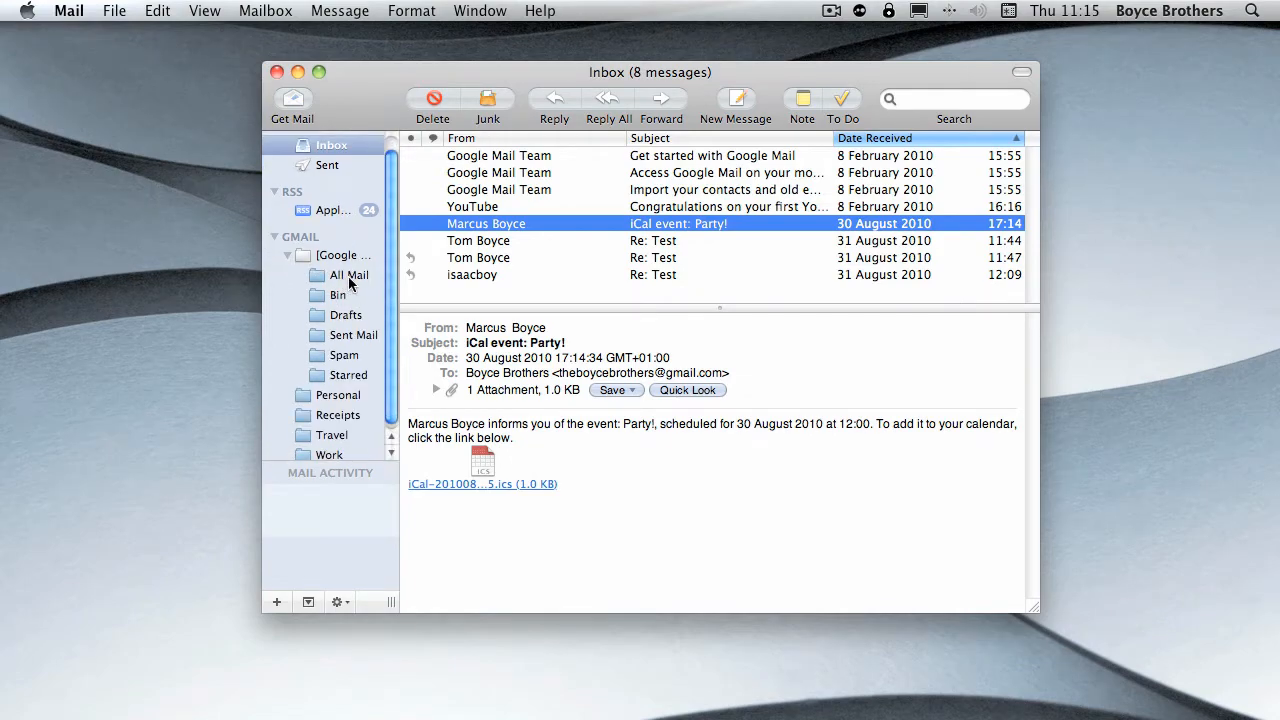
click(348, 274)
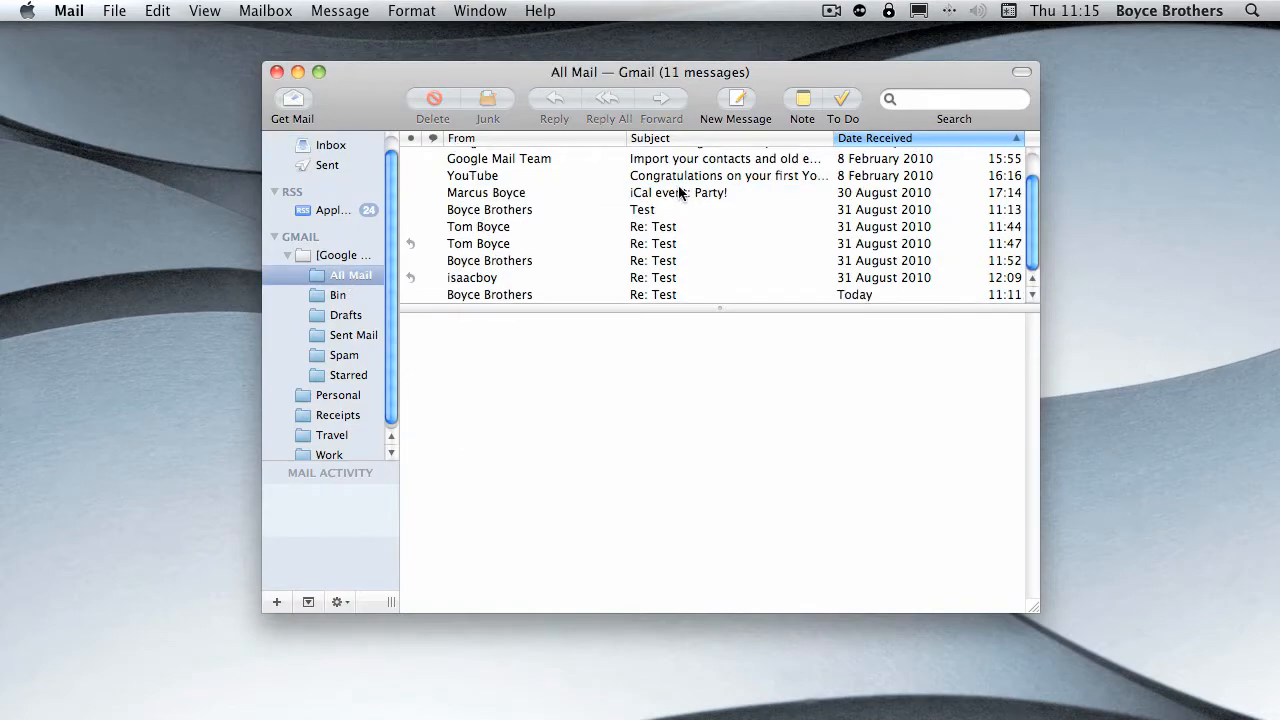
scroll(629, 200, up, 2)
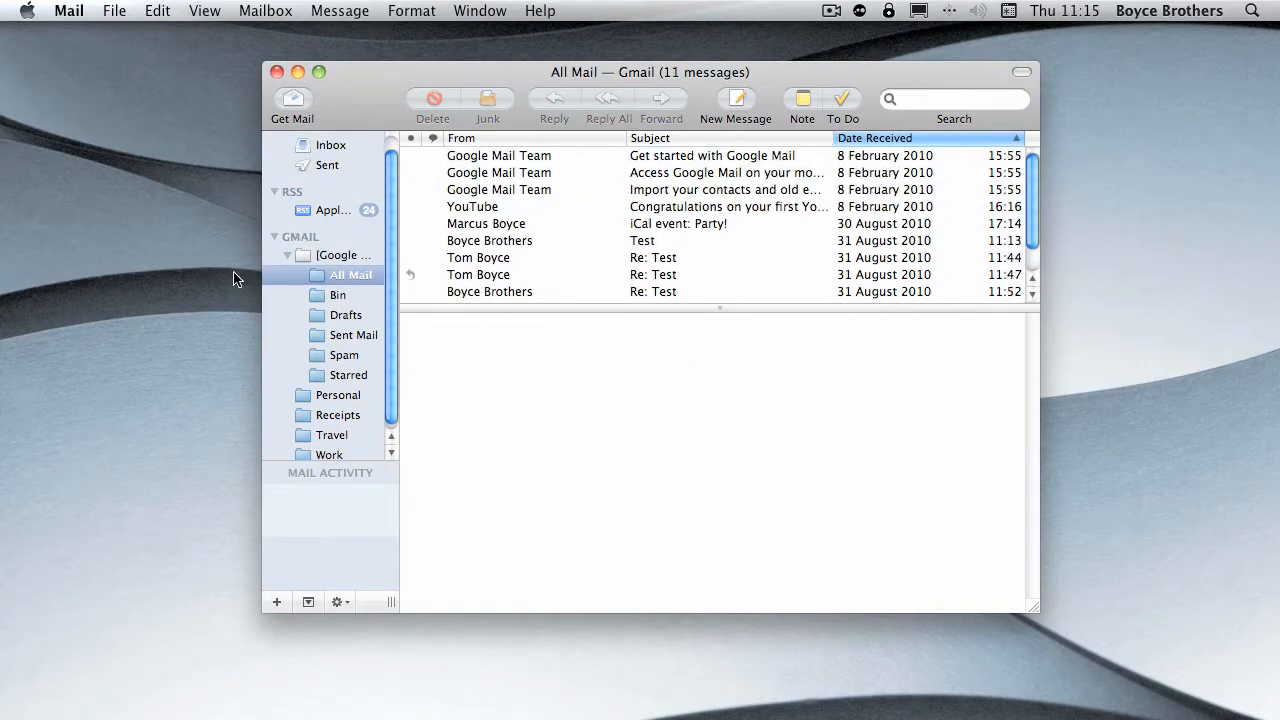
click(334, 294)
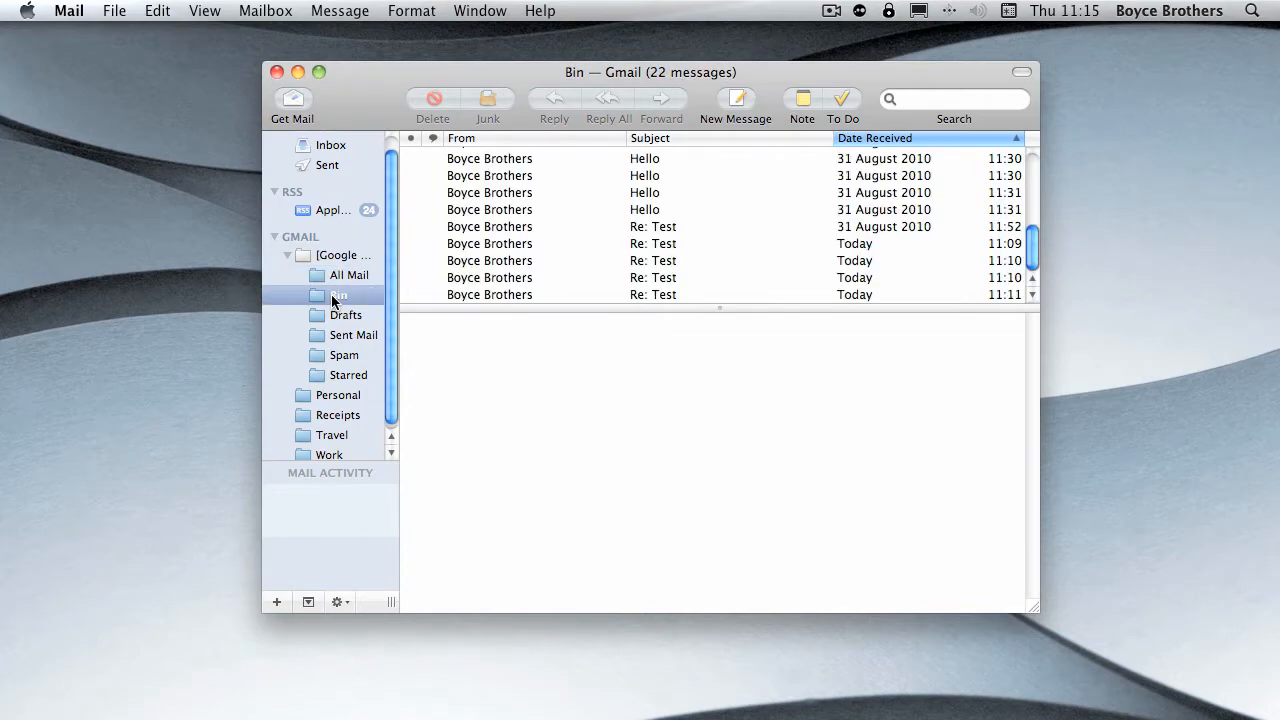
click(337, 358)
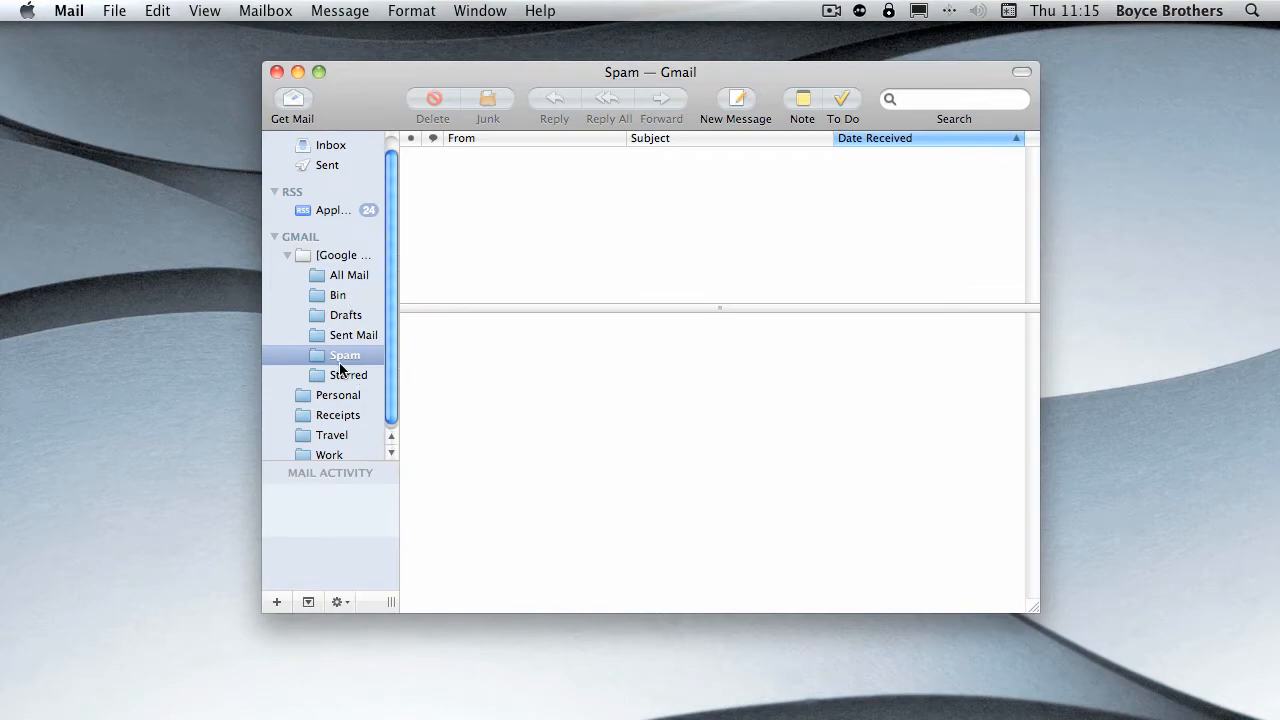
click(362, 338)
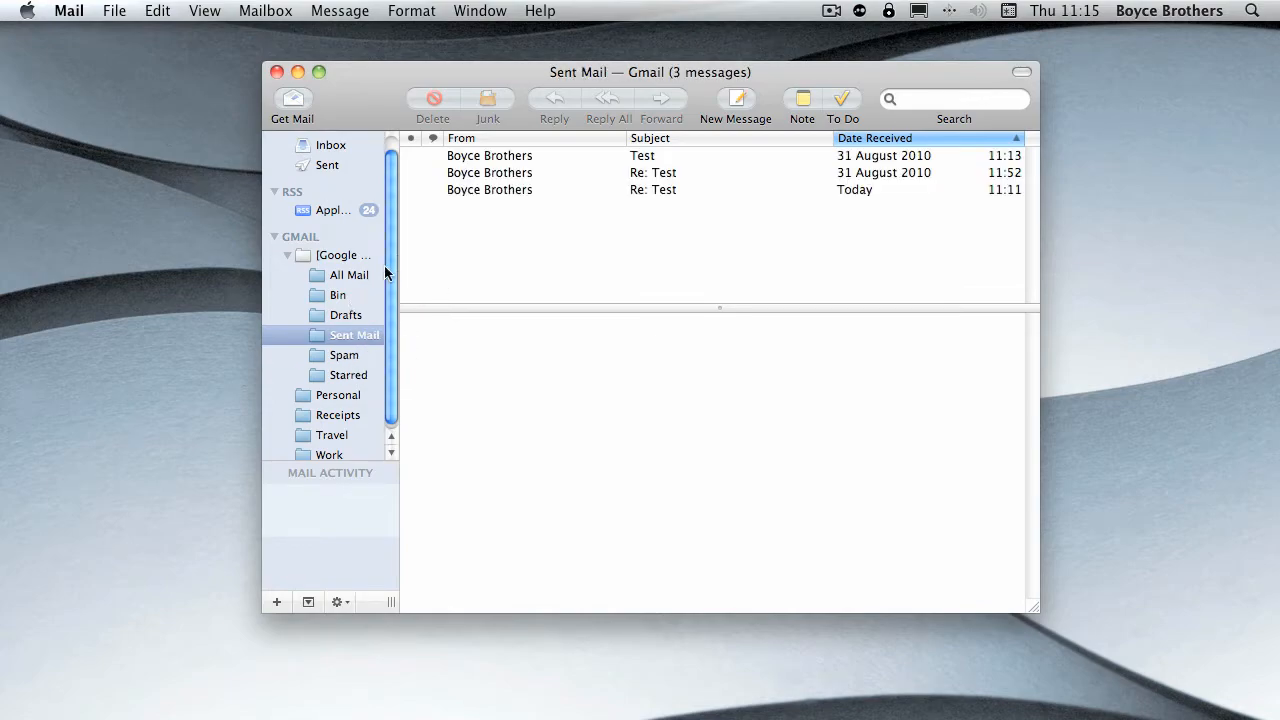
- Collapse the Gmail account's mailboxes and view the Apple Hot News RSS feed before returning to the inbox
click(288, 256)
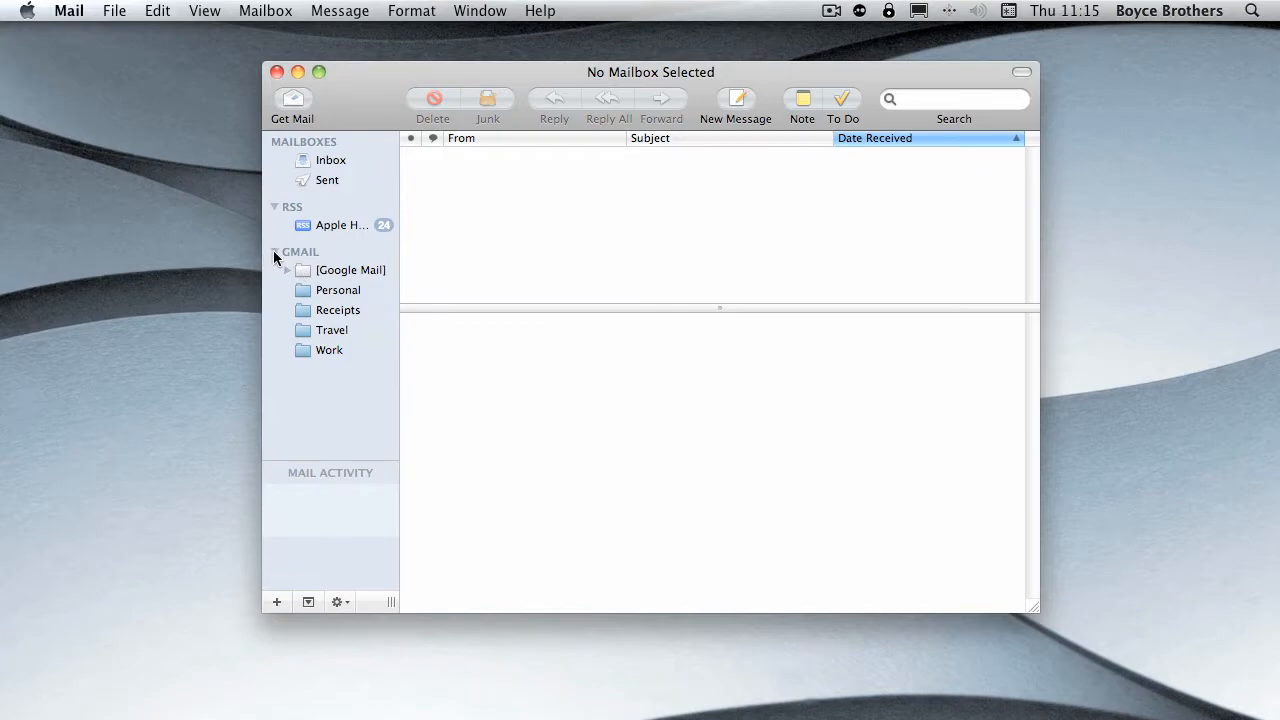
click(275, 253)
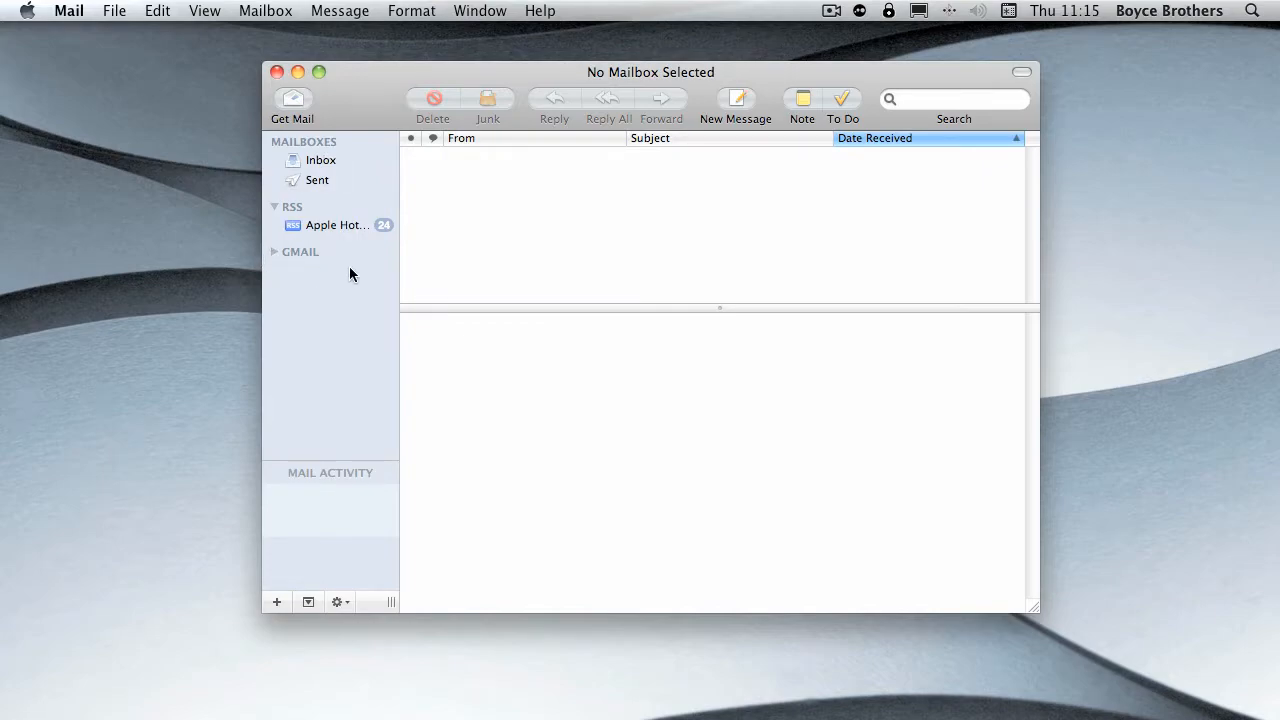
click(352, 226)
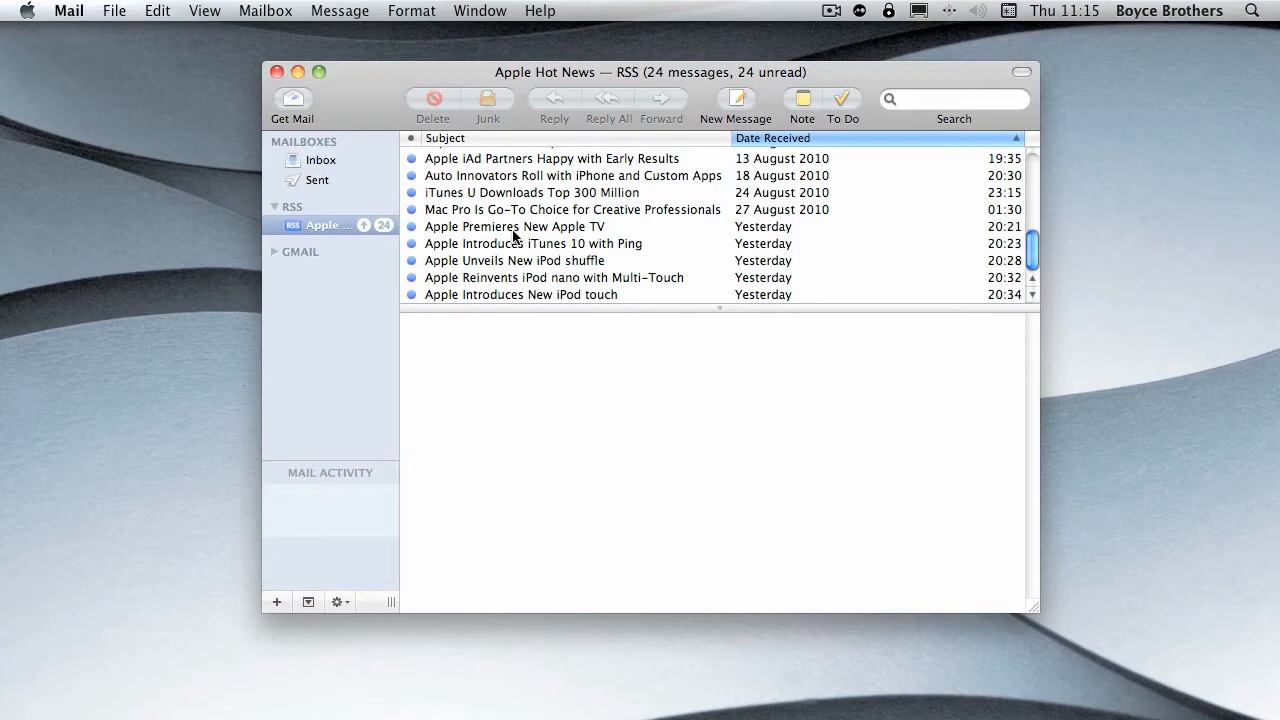
key(super+1)
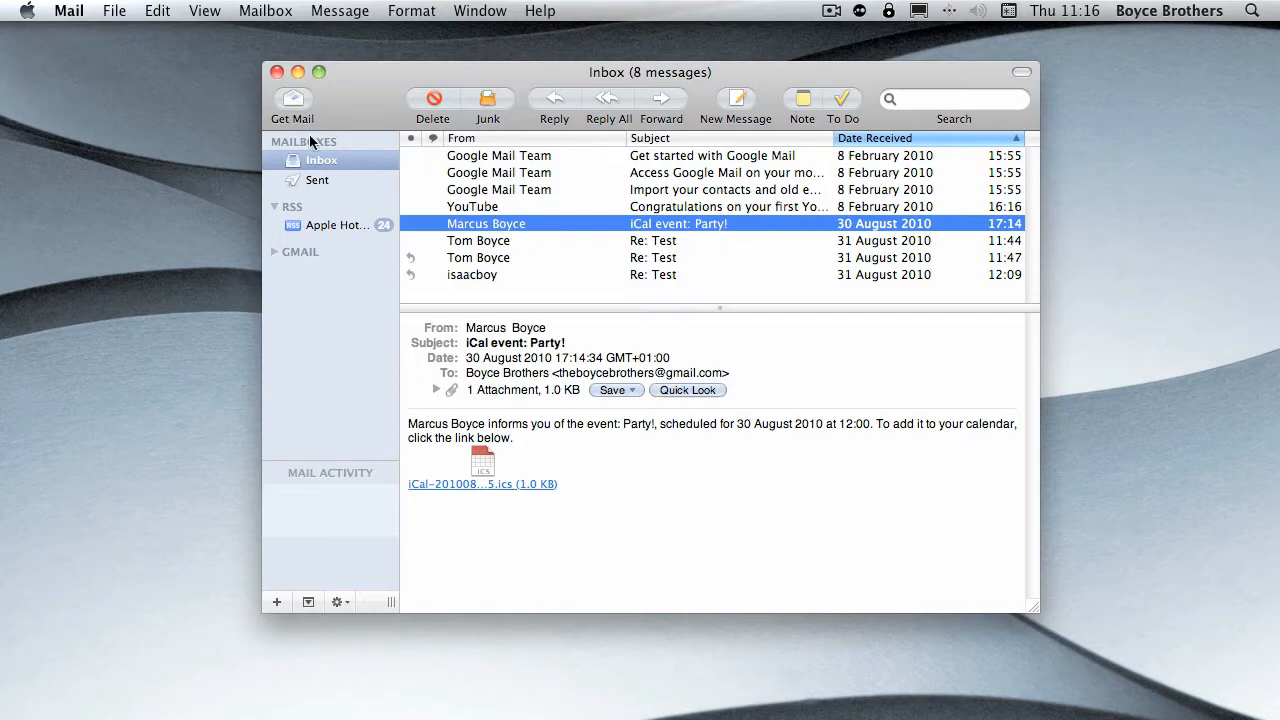
- Start a new smart mailbox and set its condition to From, Contains, with the sender's e-mail address
click(108, 10)
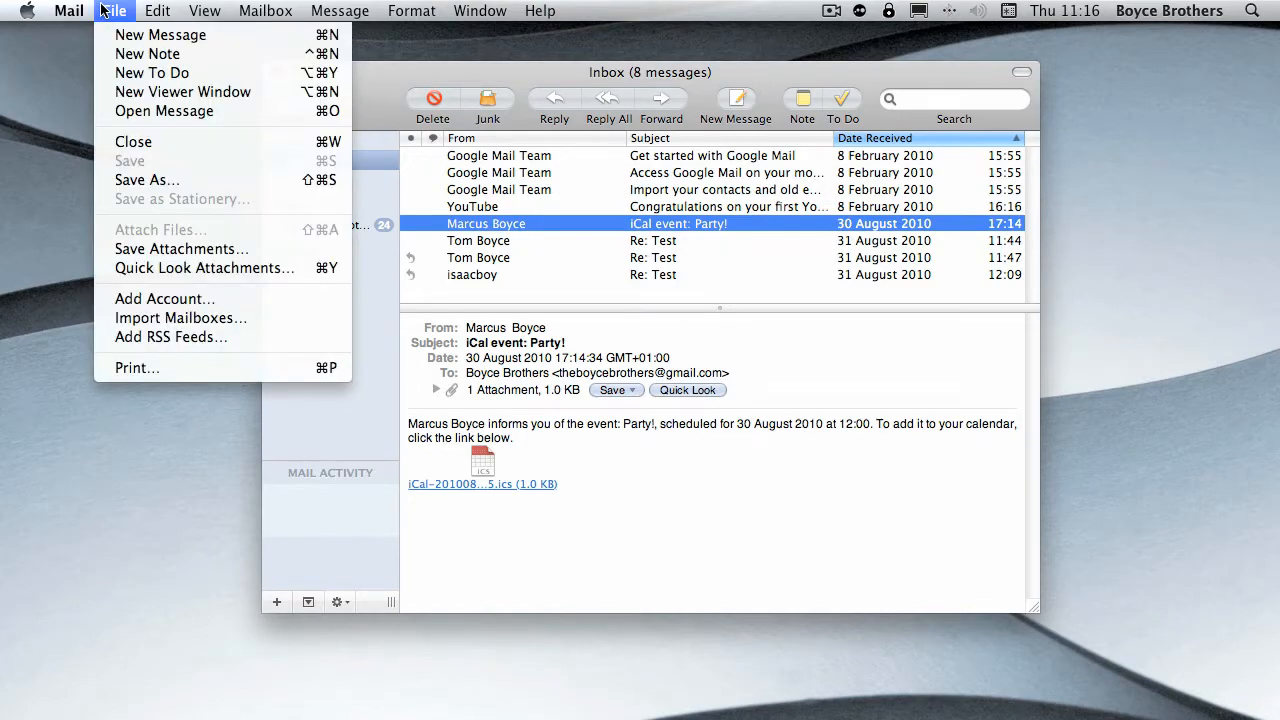
mouse_move(265, 10)
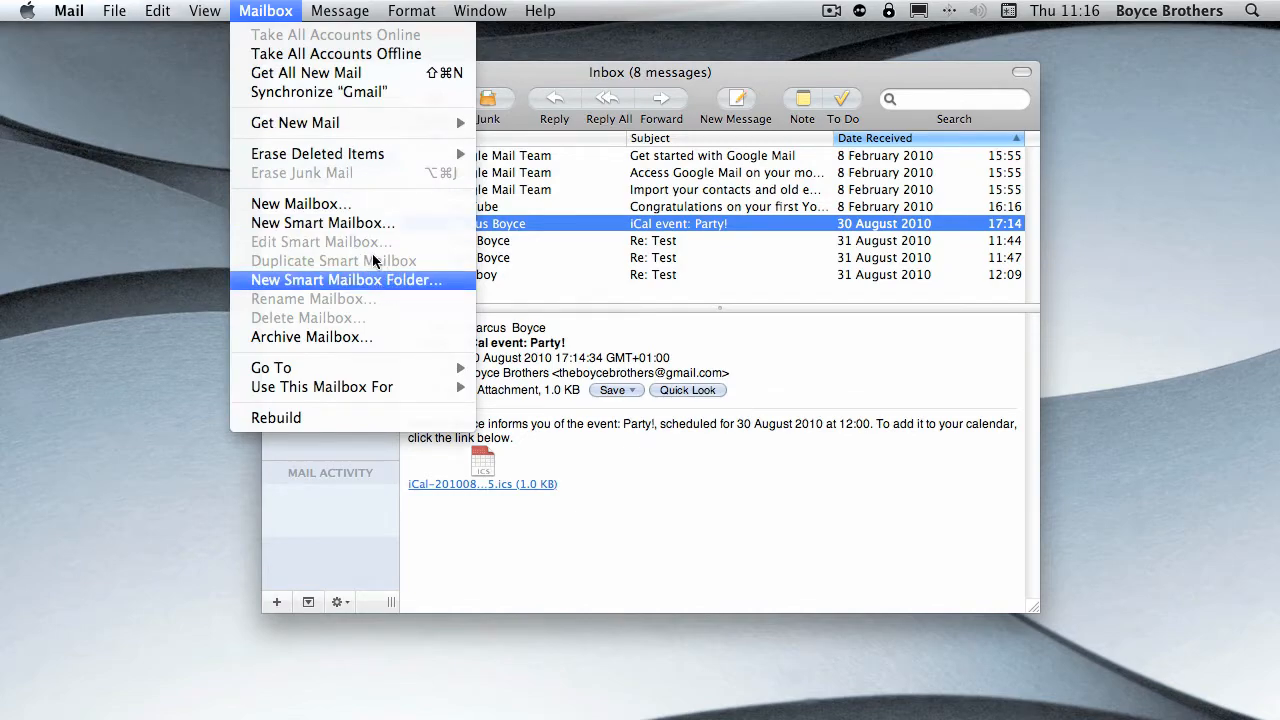
click(364, 227)
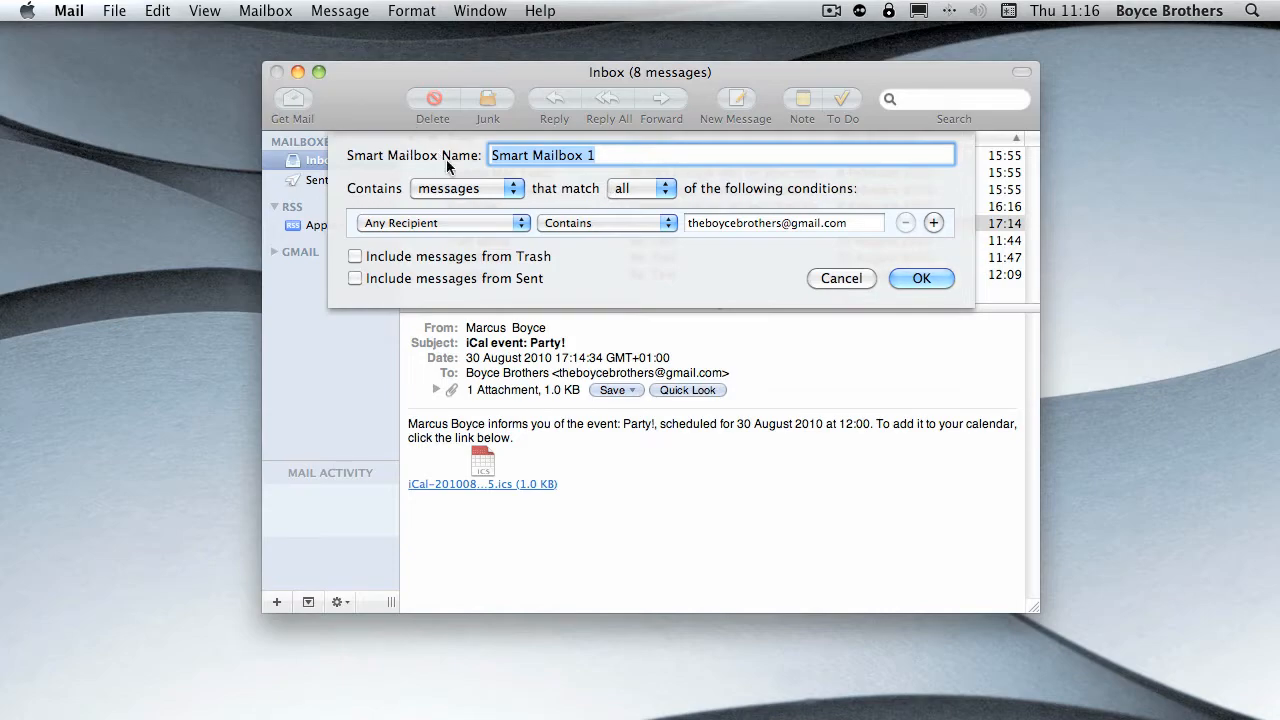
click(453, 222)
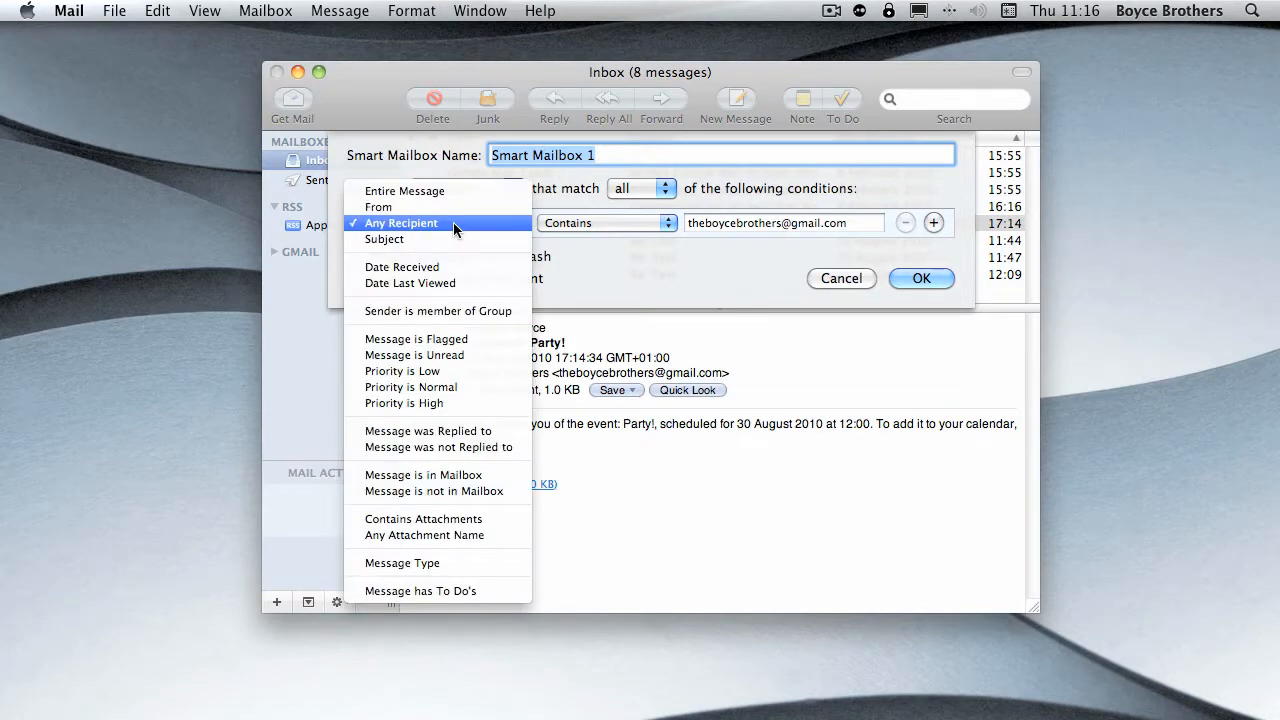
click(420, 207)
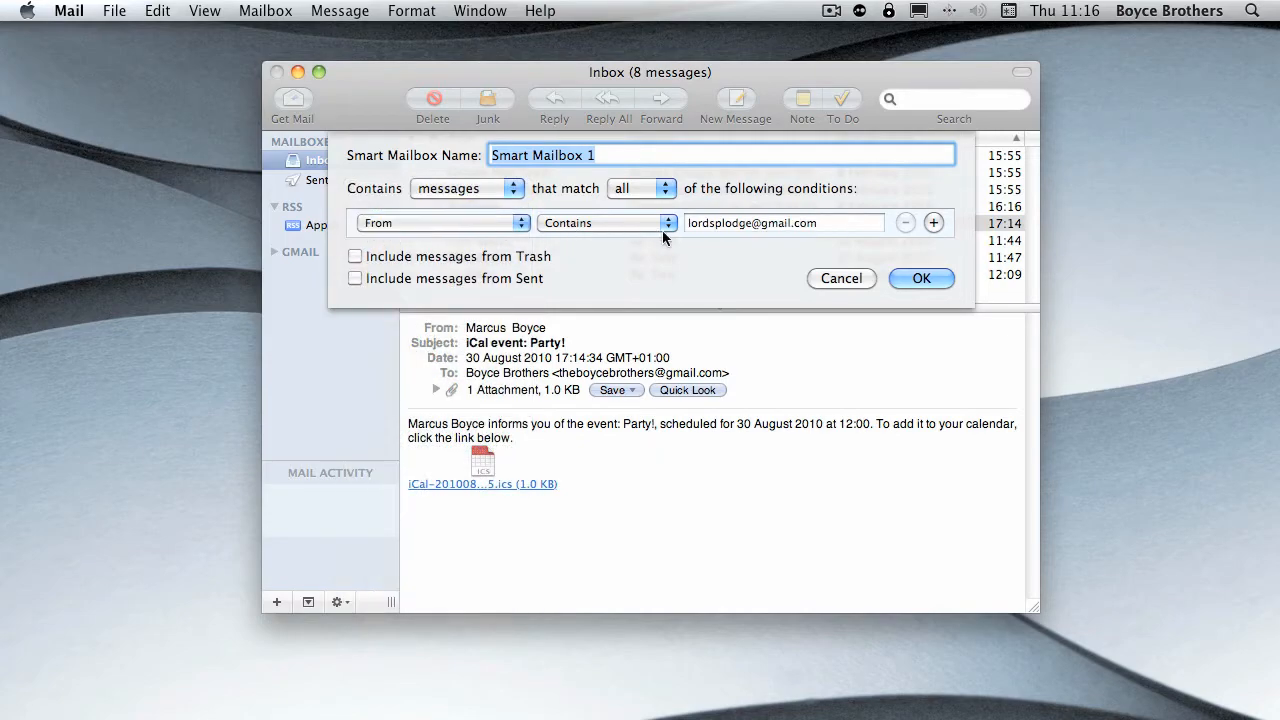
click(641, 221)
click(642, 222)
key(Tab)
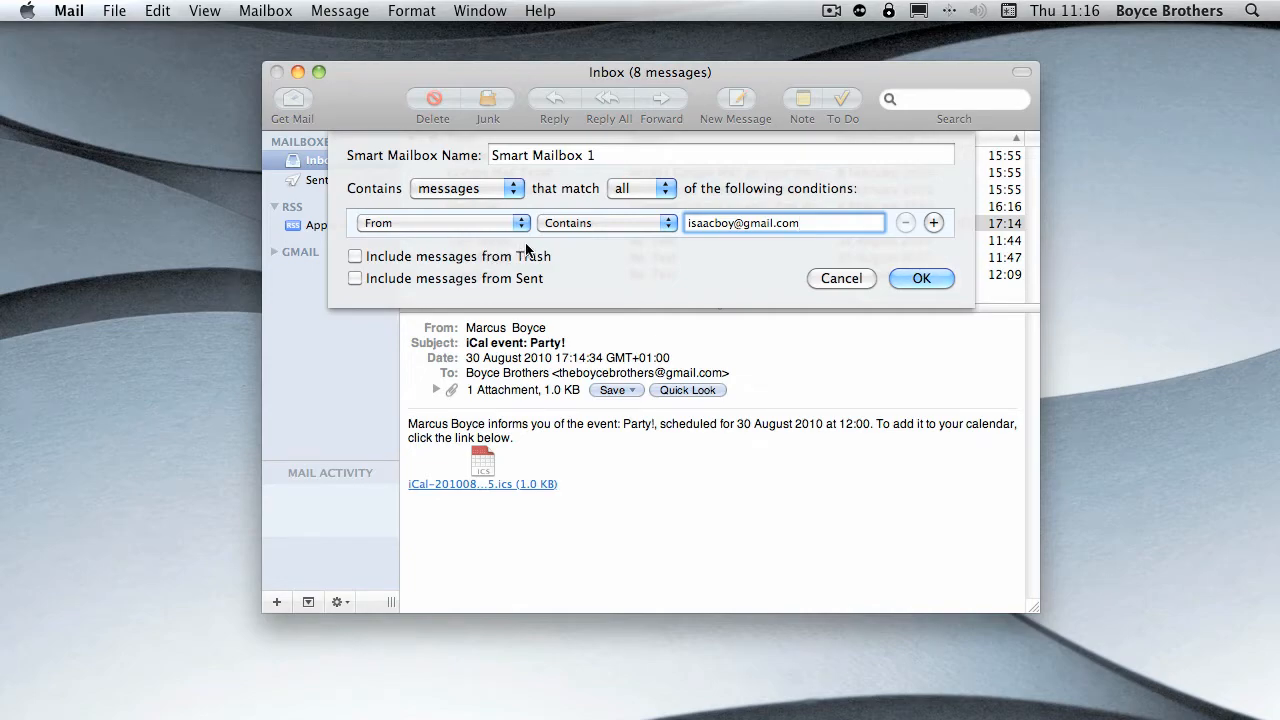
- Name the smart mailbox "From Brother", create it and view its messages
drag(620, 155, 485, 151)
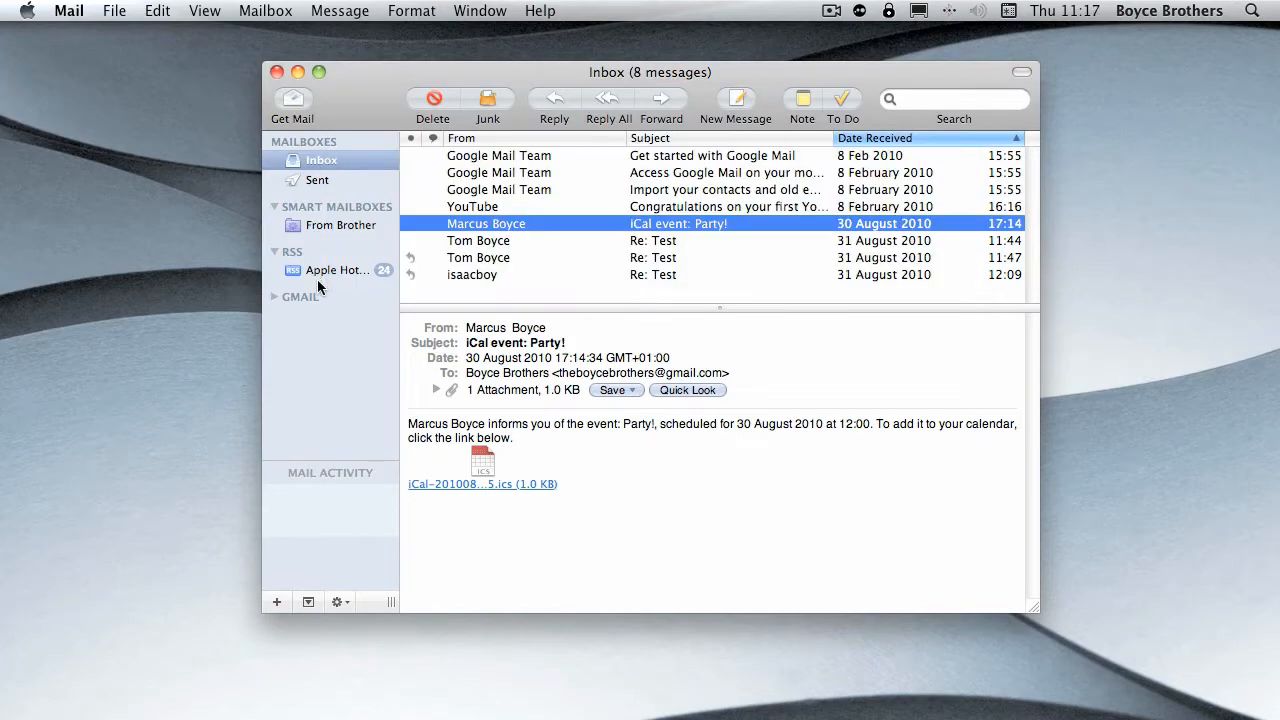
click(340, 228)
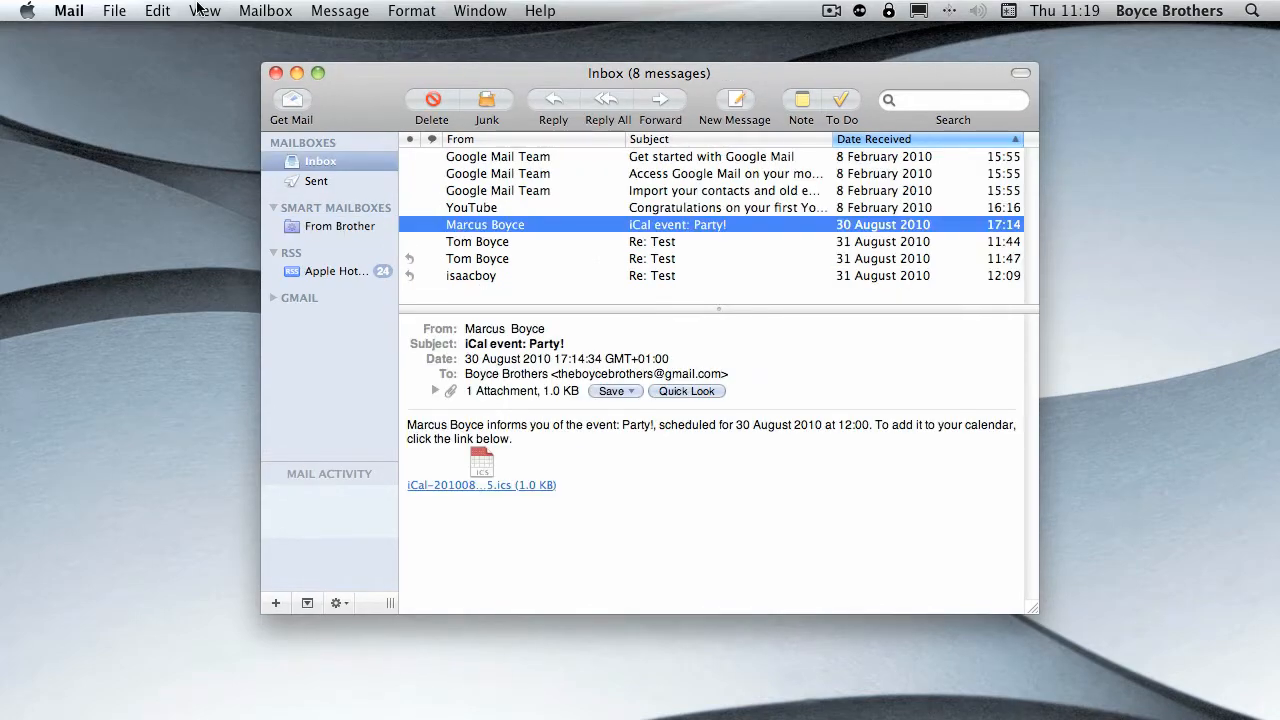
- Start a second smart mailbox named "Brothers Test Emails" with the condition From, Contains, and the sender's e-mail address
click(253, 10)
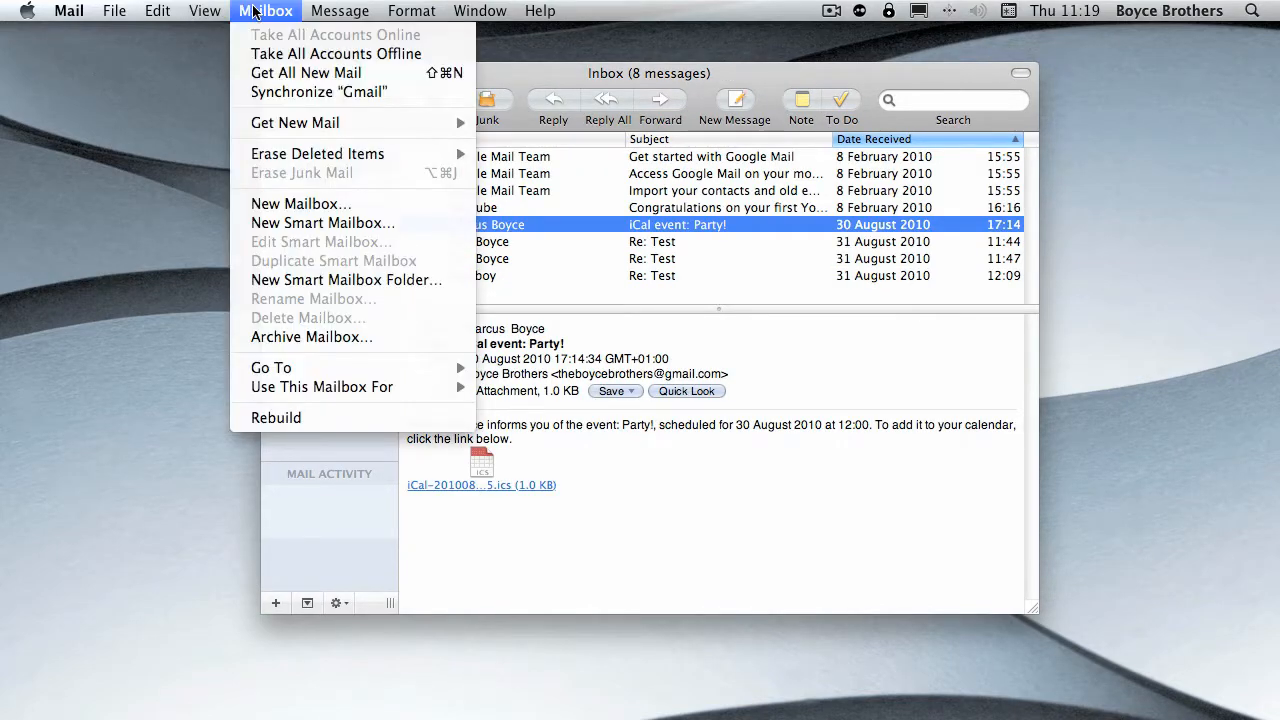
click(335, 223)
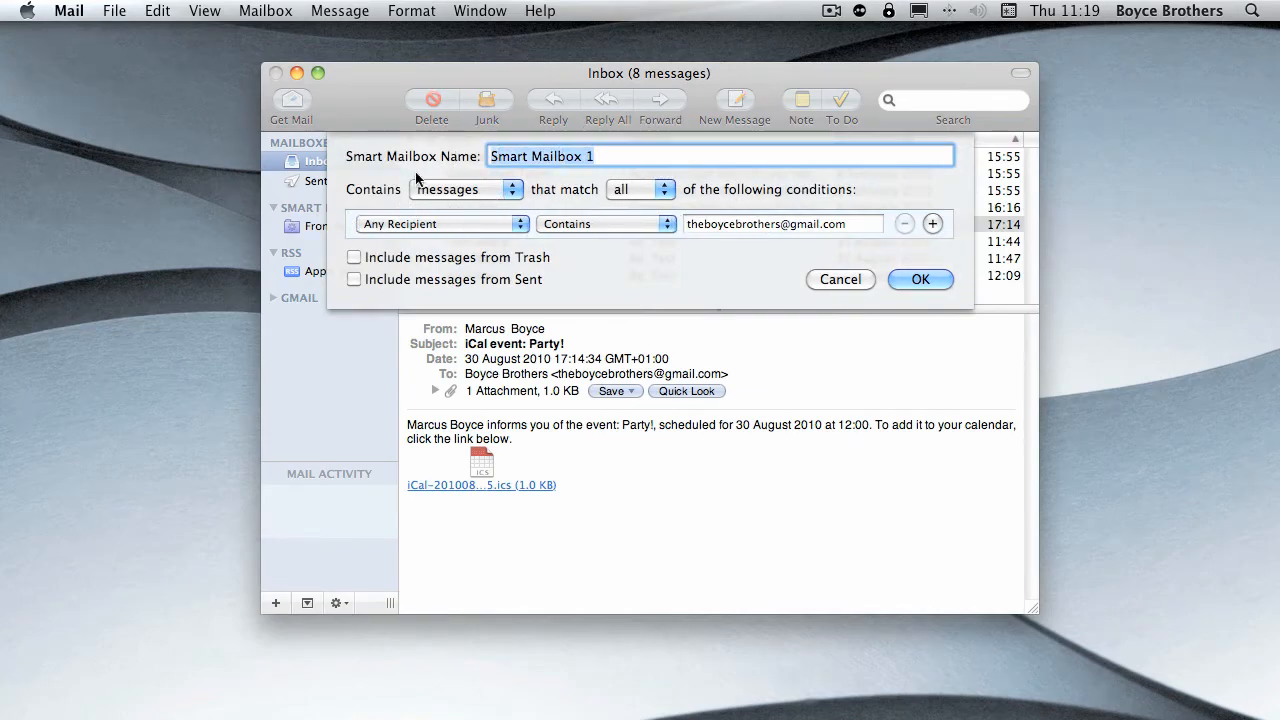
text(Brothers Test Emails)
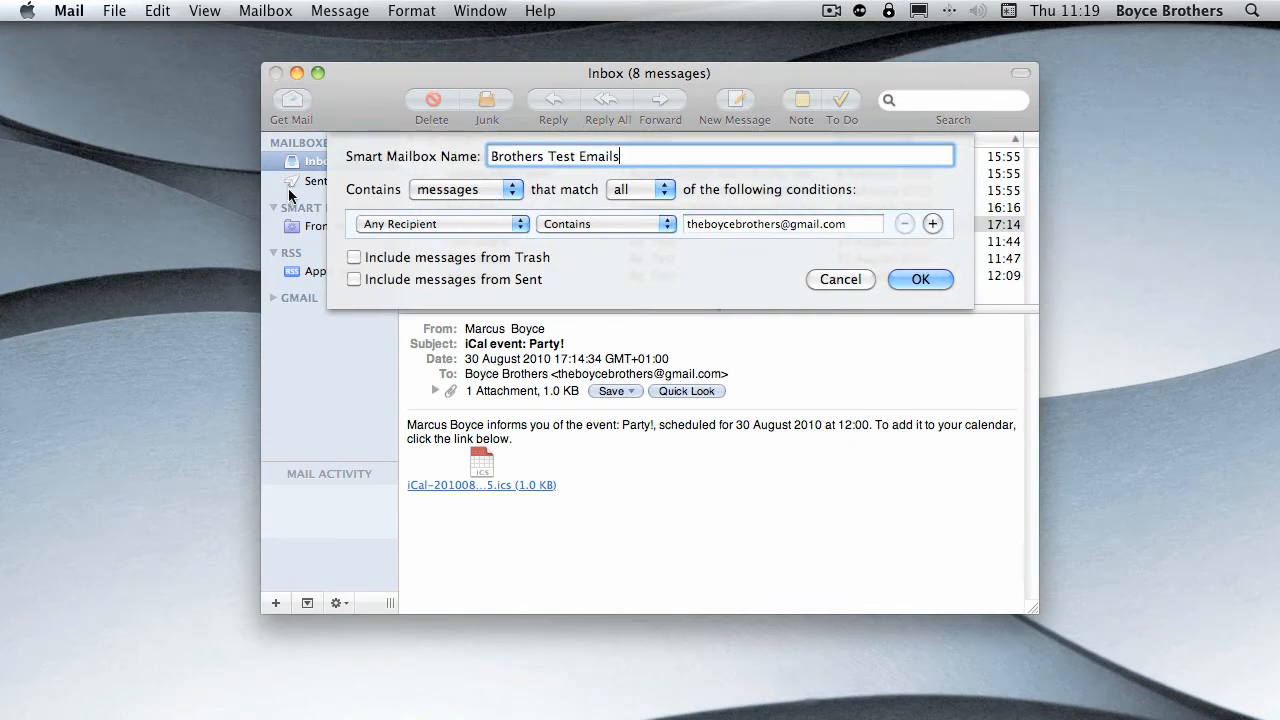
click(443, 229)
click(411, 206)
click(813, 224)
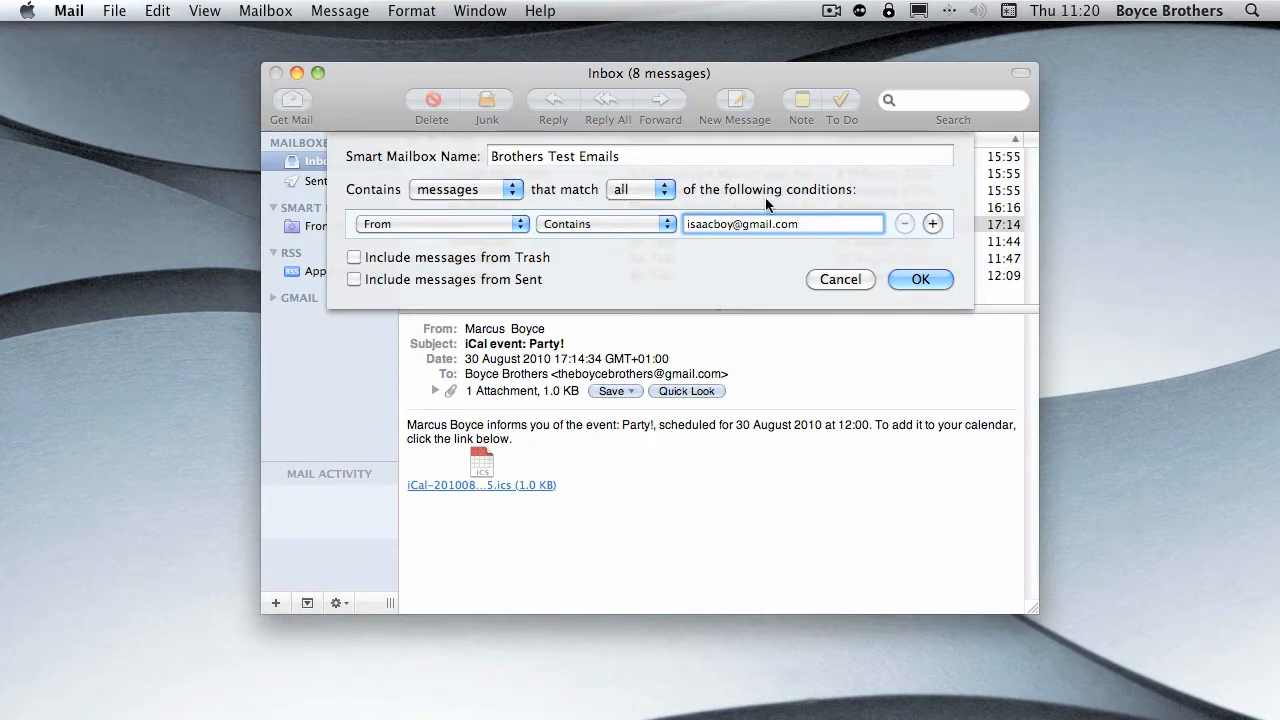
- Add a second condition of Subject, Contains, "Test" and create the smart mailbox
click(940, 222)
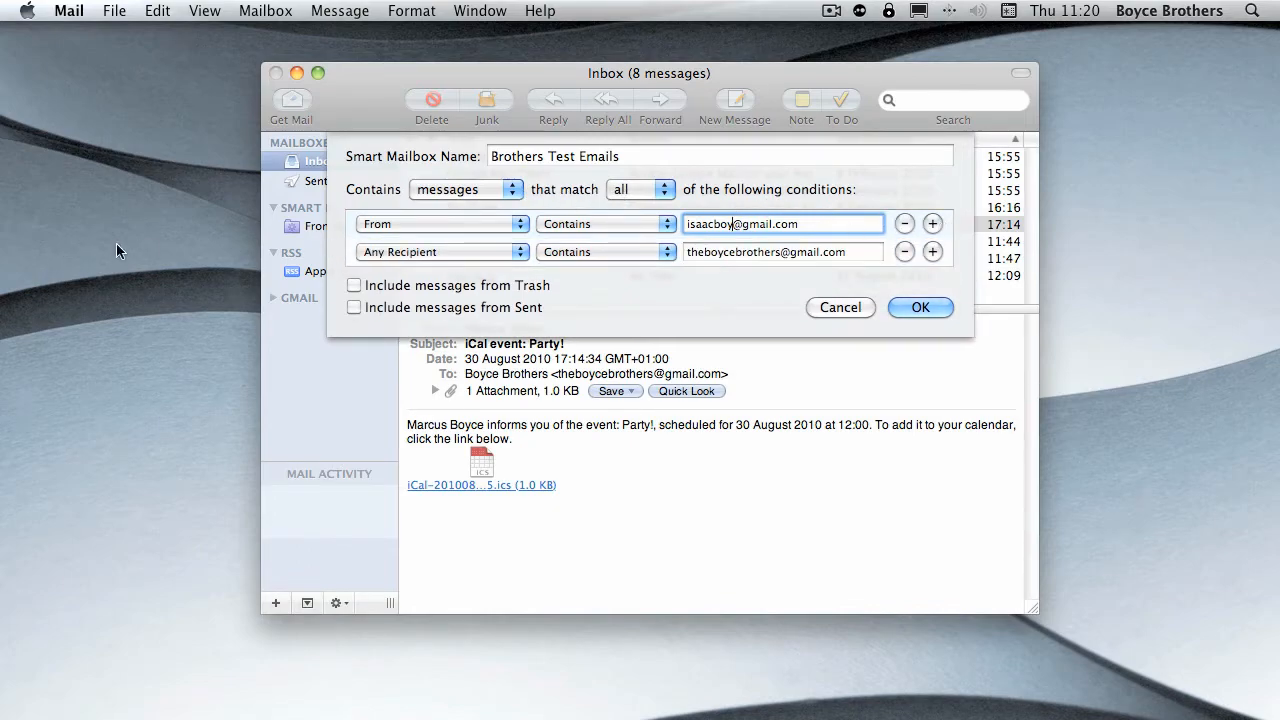
click(411, 256)
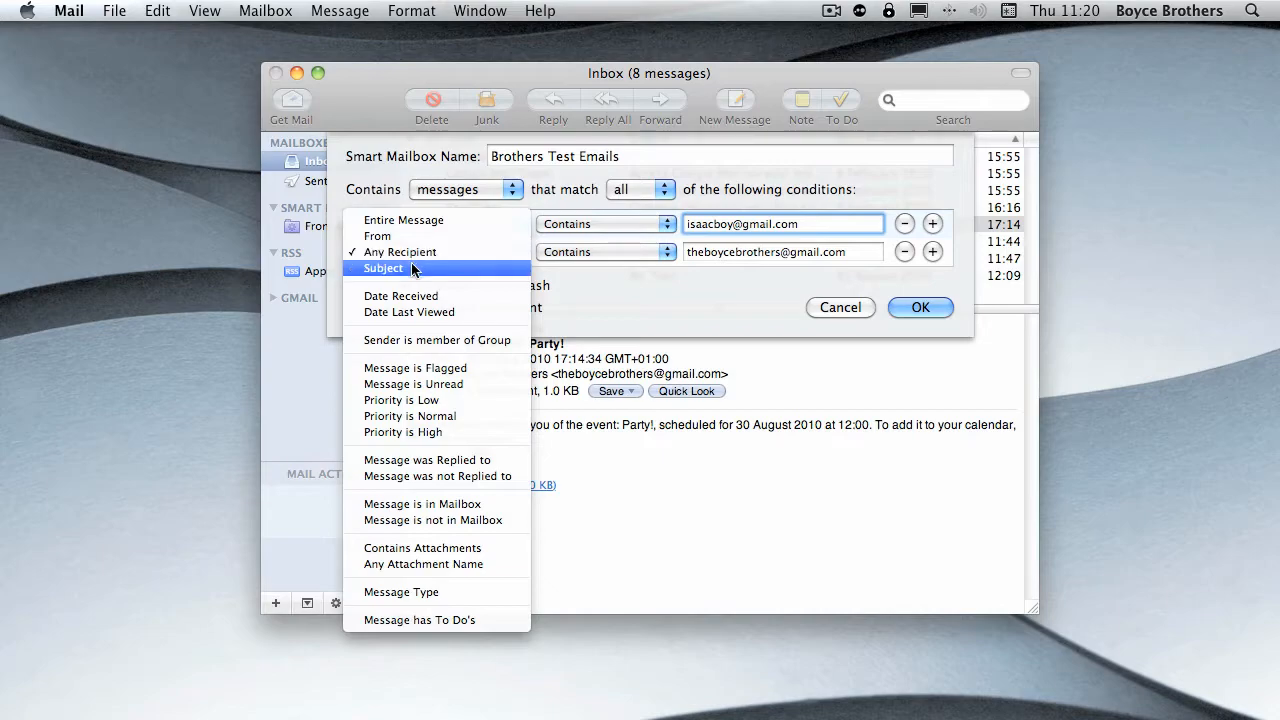
click(418, 268)
click(636, 247)
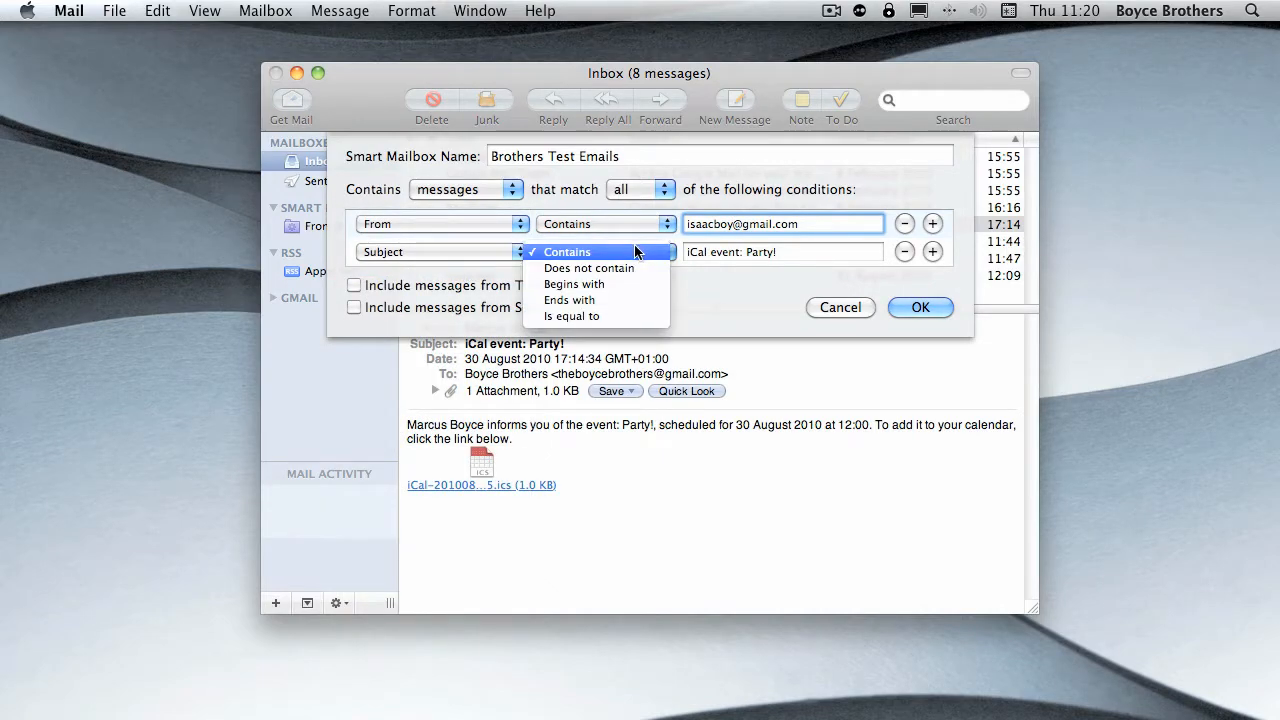
click(636, 251)
click(789, 252)
key(super+a)
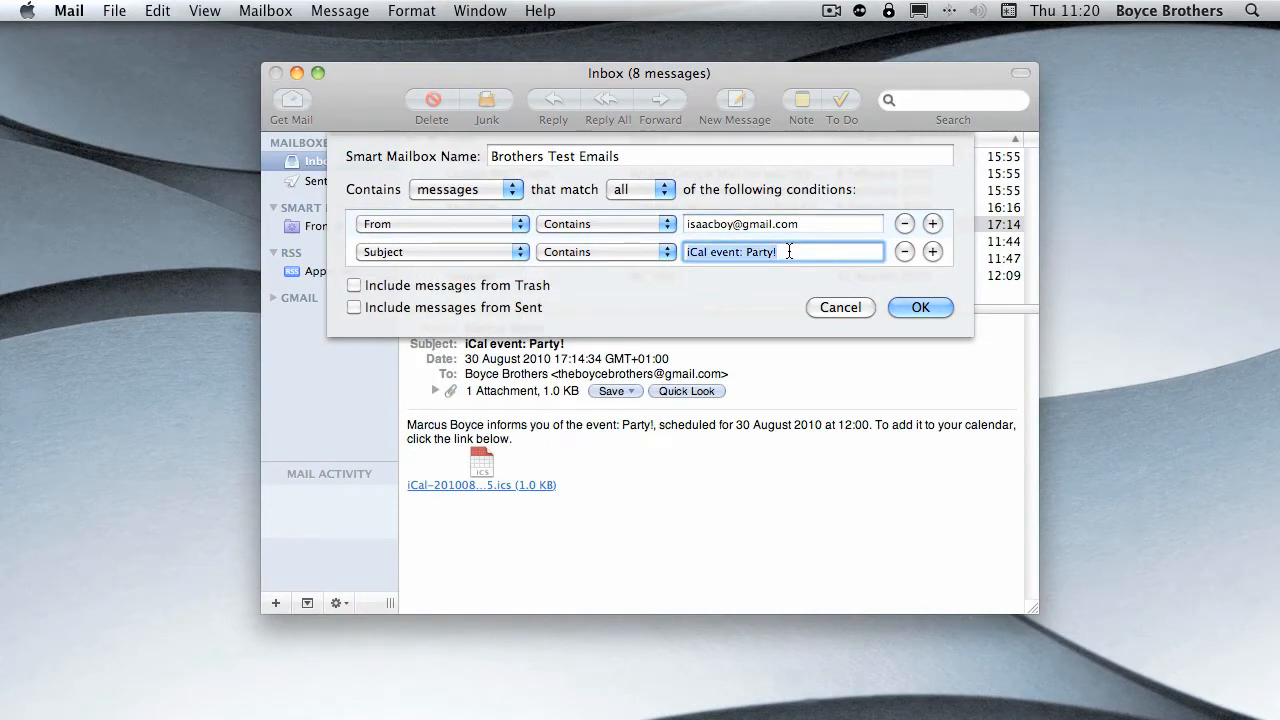
text(Test)
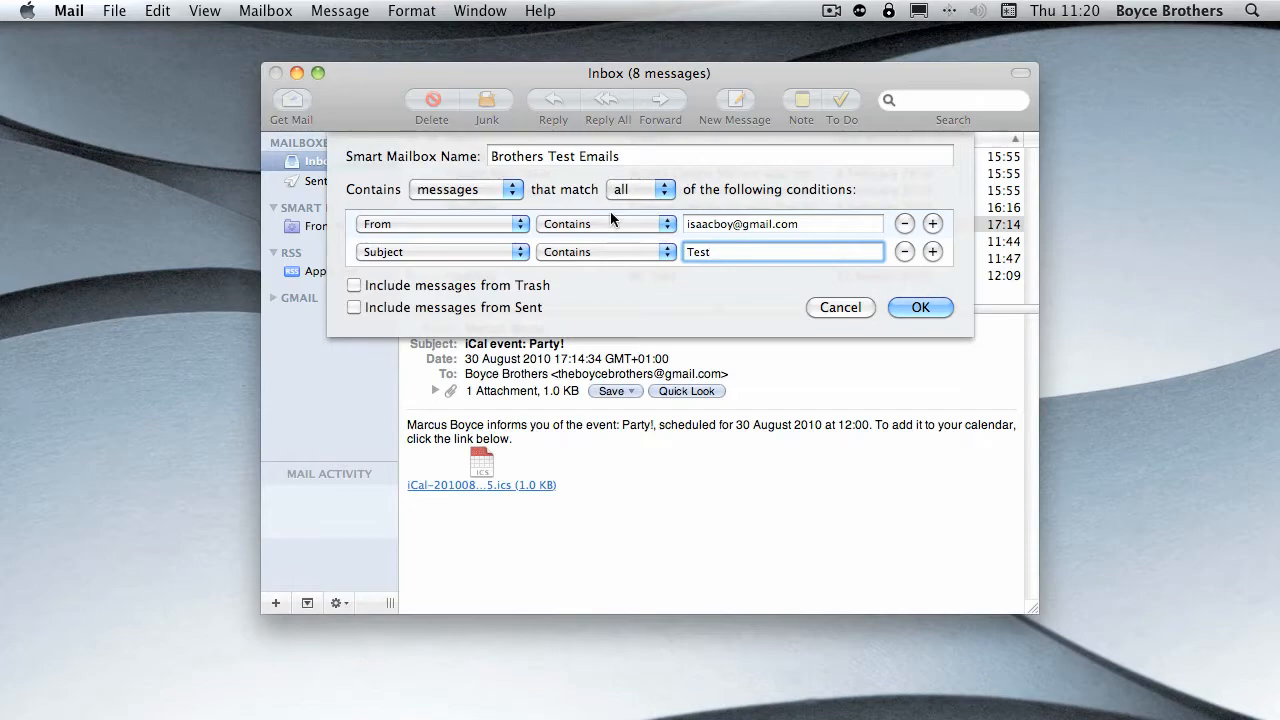
click(920, 307)
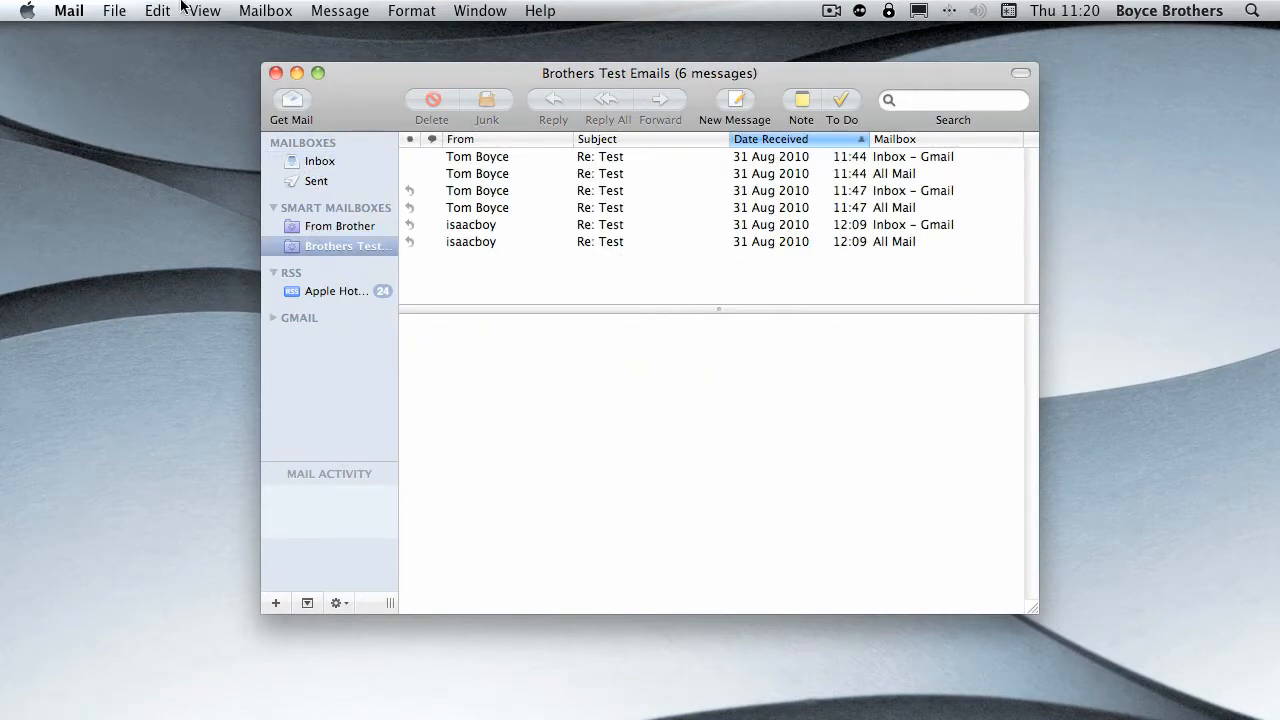
- Create another smart mailbox named "From Google" that filters messages by a From, Contains condition
click(262, 10)
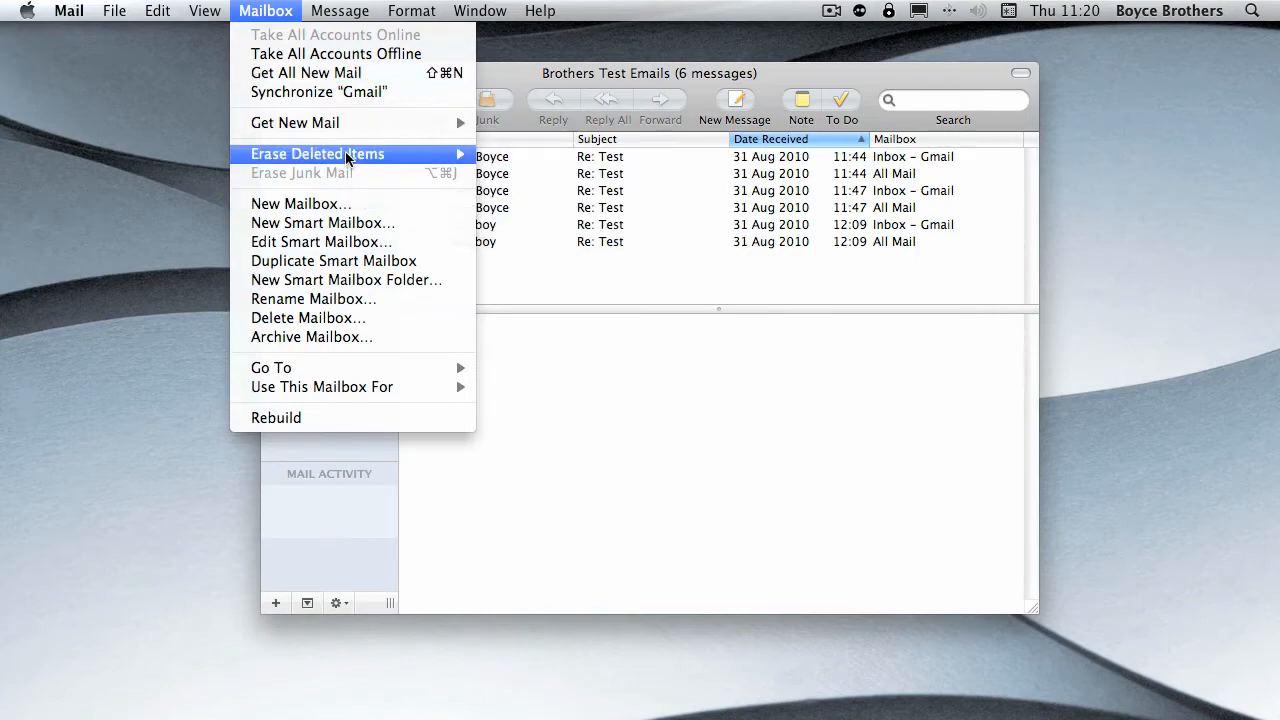
click(350, 218)
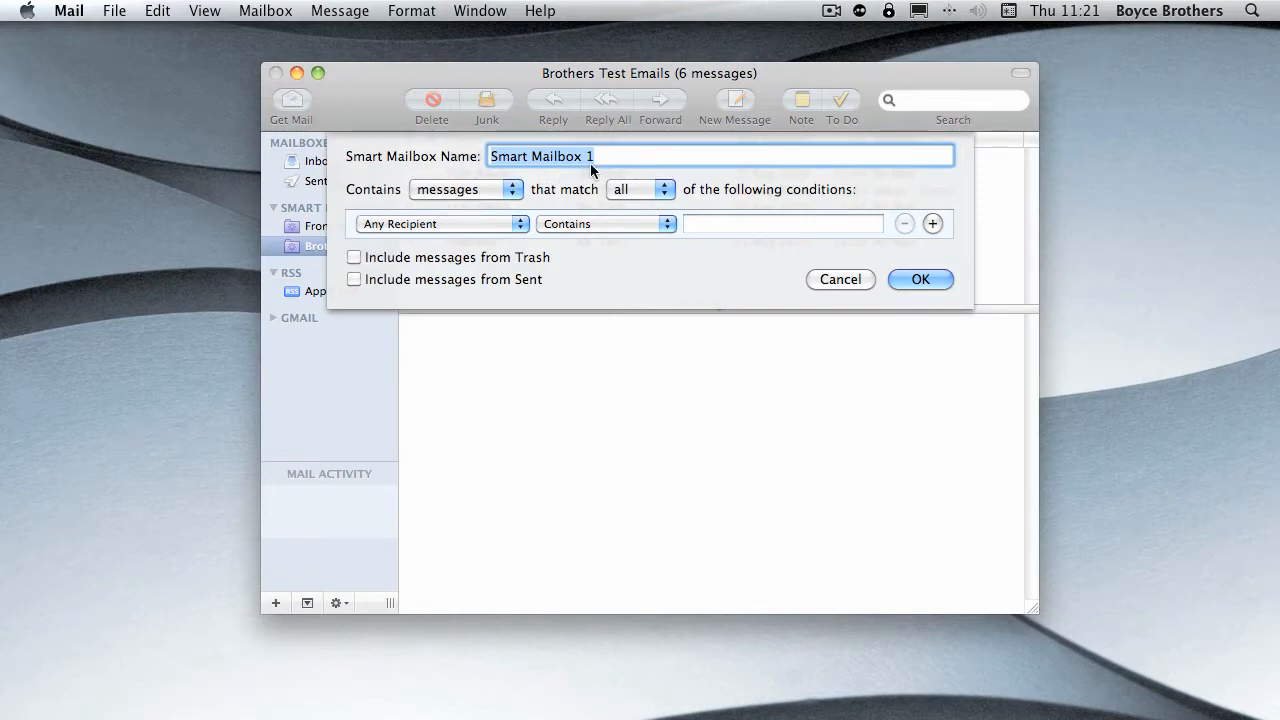
text(From Google)
click(448, 224)
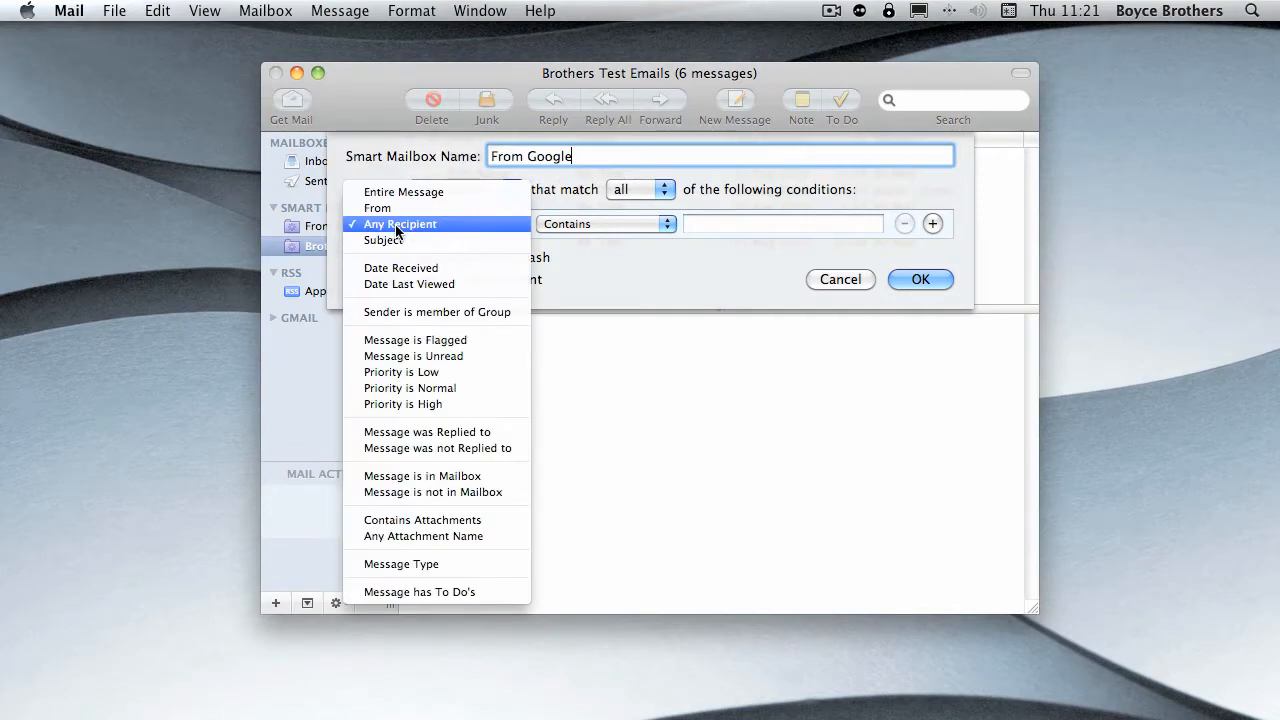
click(380, 208)
click(607, 224)
click(606, 223)
click(606, 222)
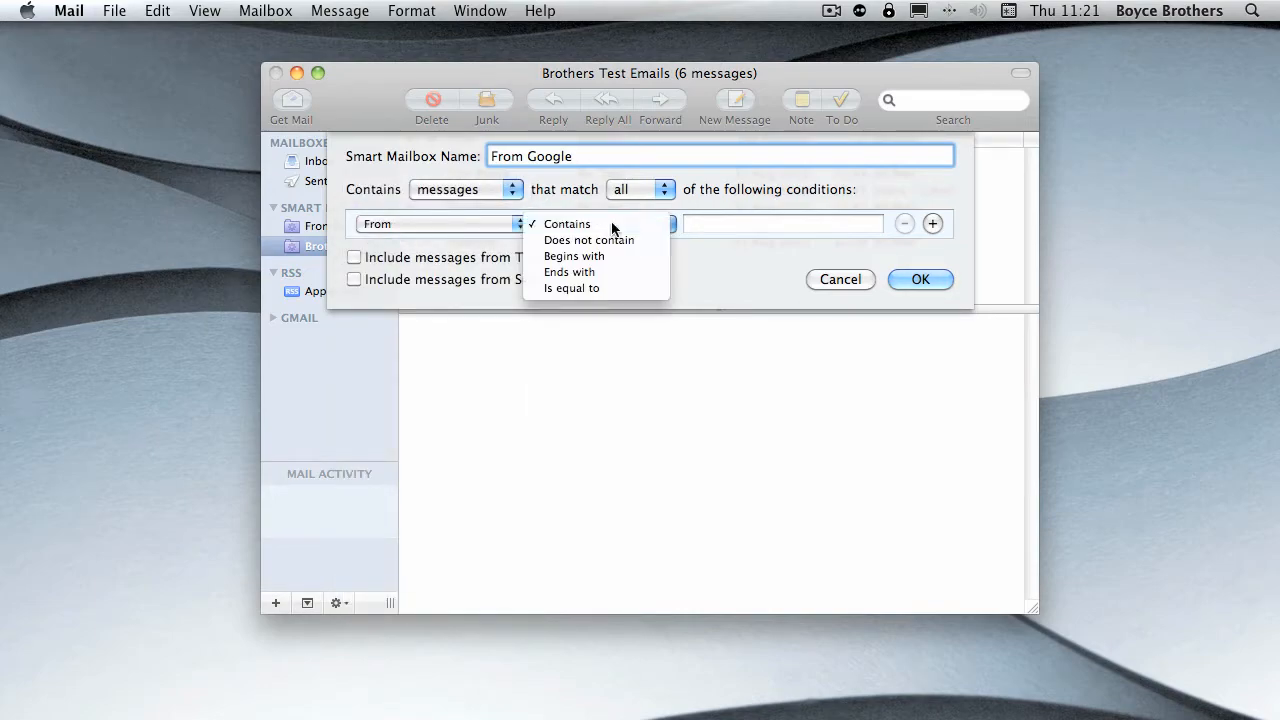
click(612, 224)
click(725, 224)
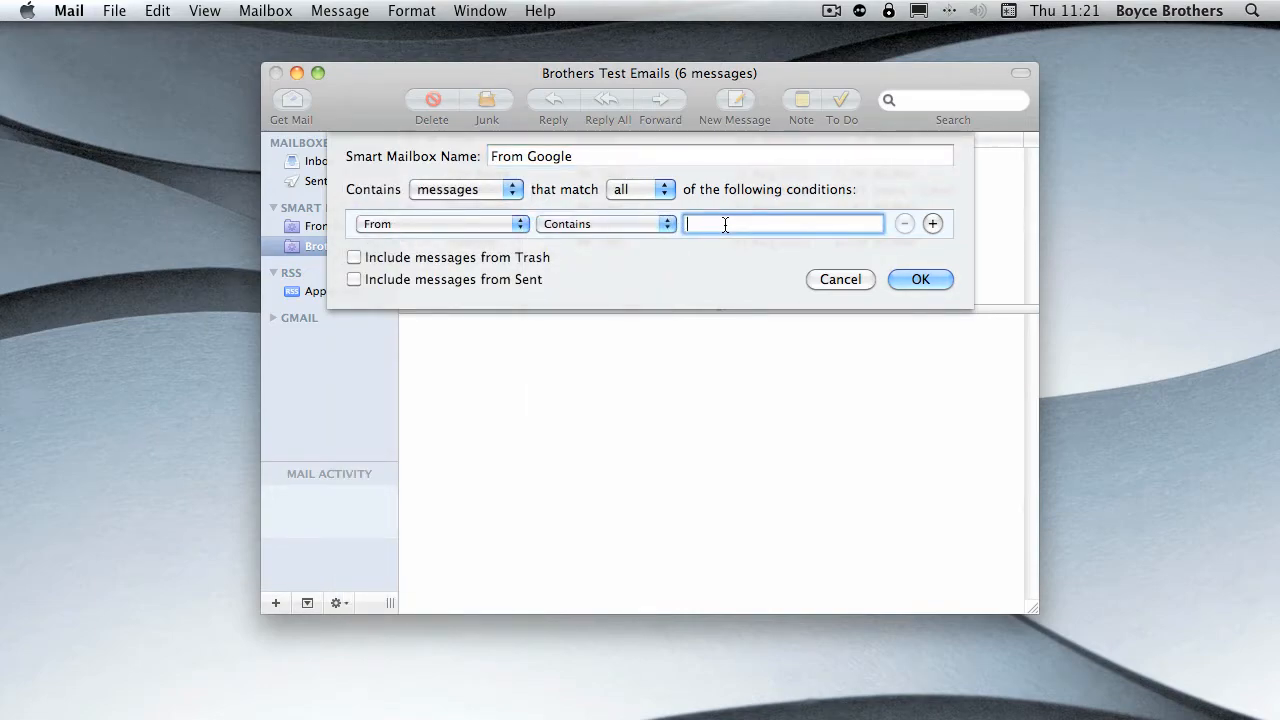
key(Return)
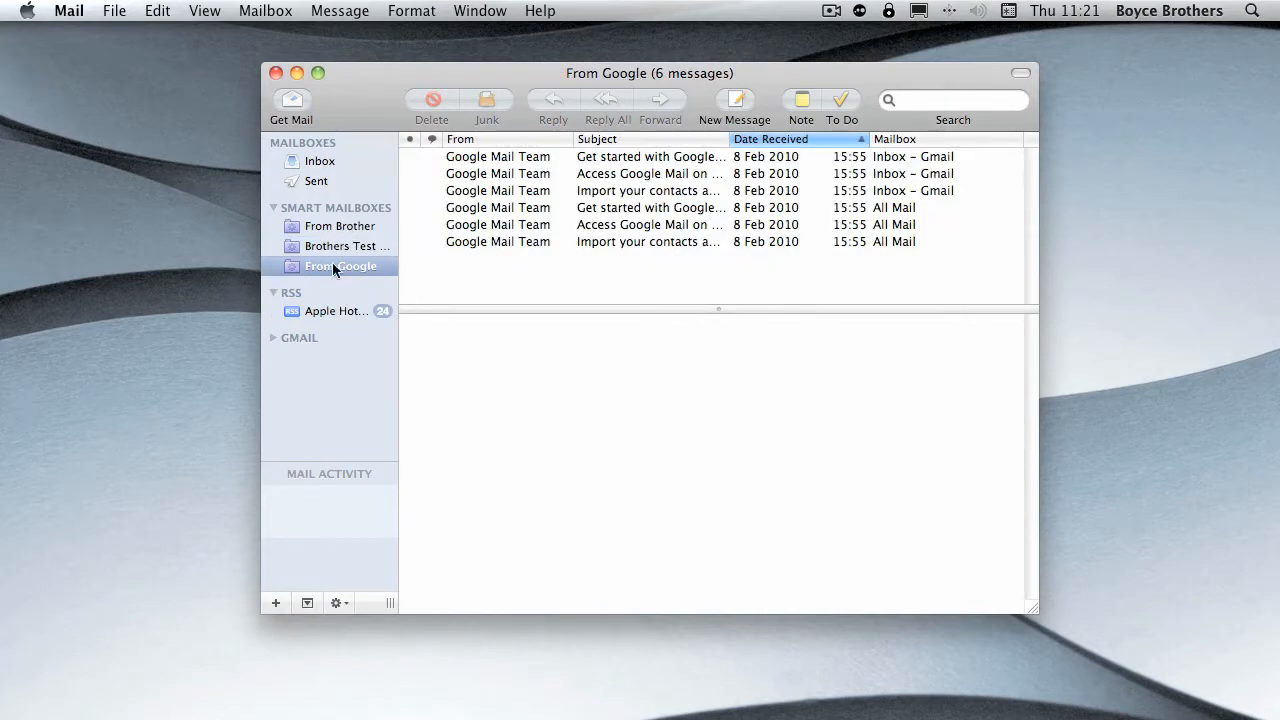
- Create a new note containing the text "This is a note..."
click(801, 105)
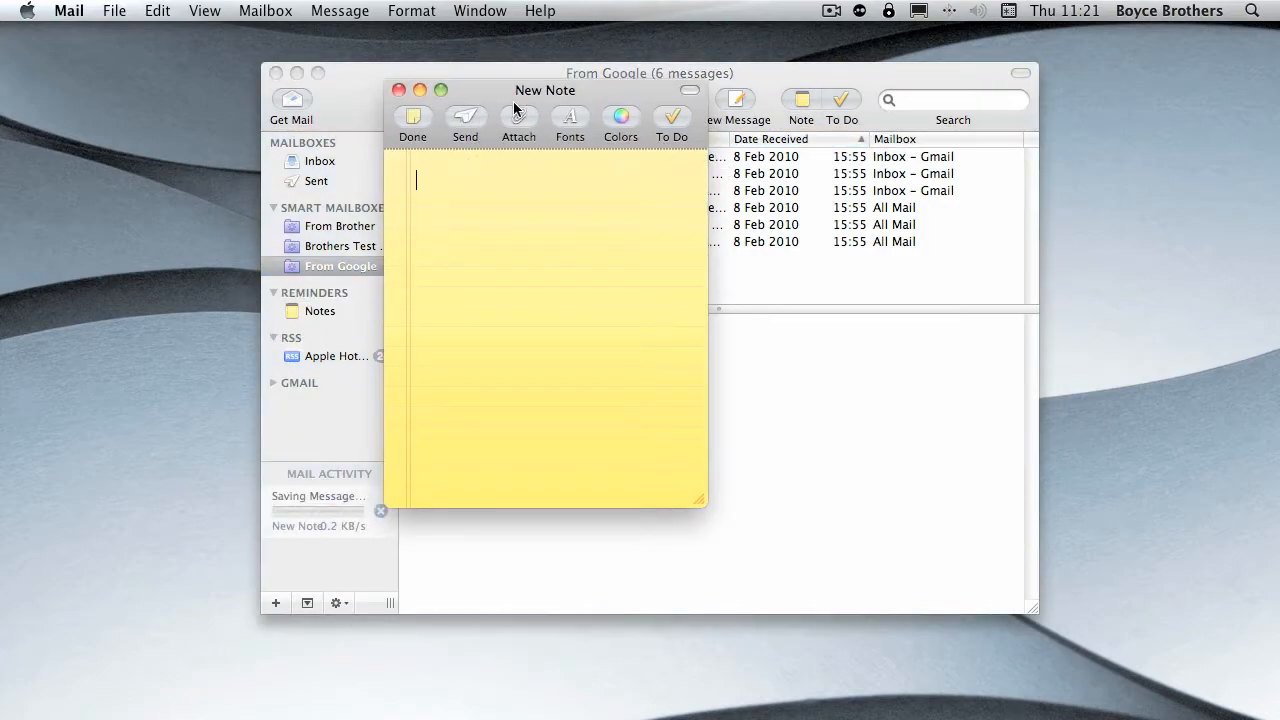
drag(502, 90, 547, 139)
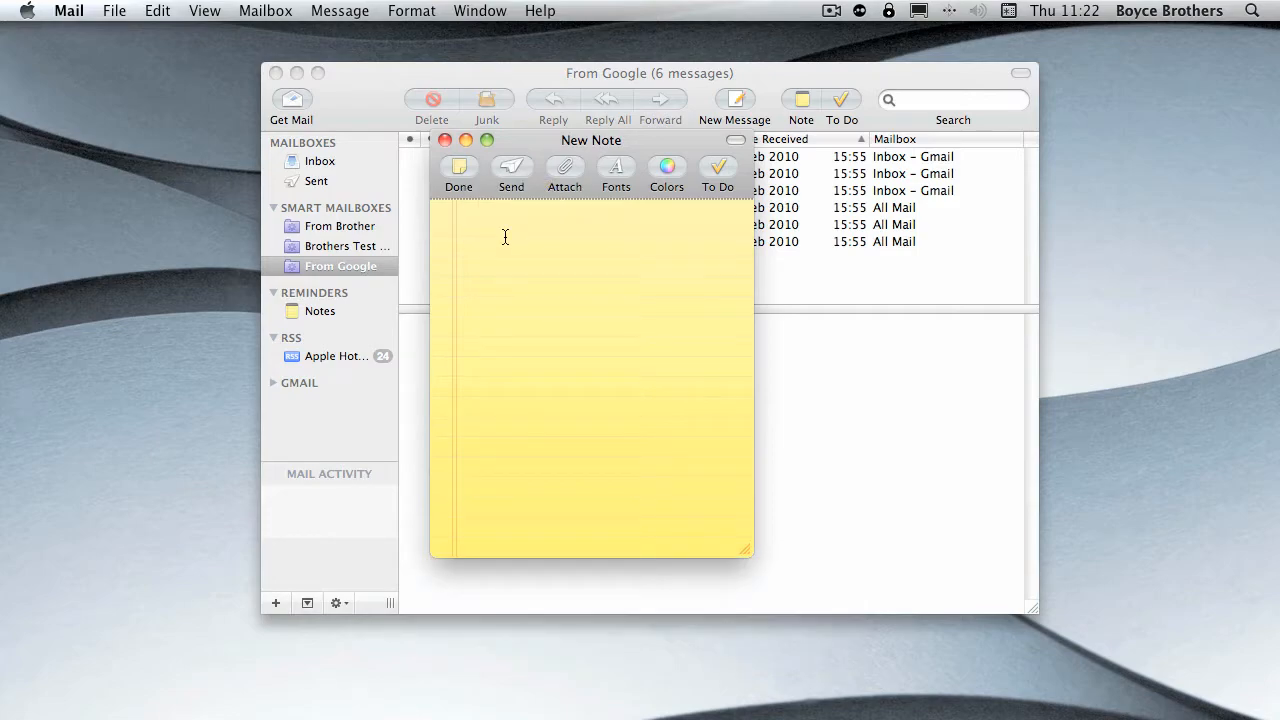
text(This is a note...)
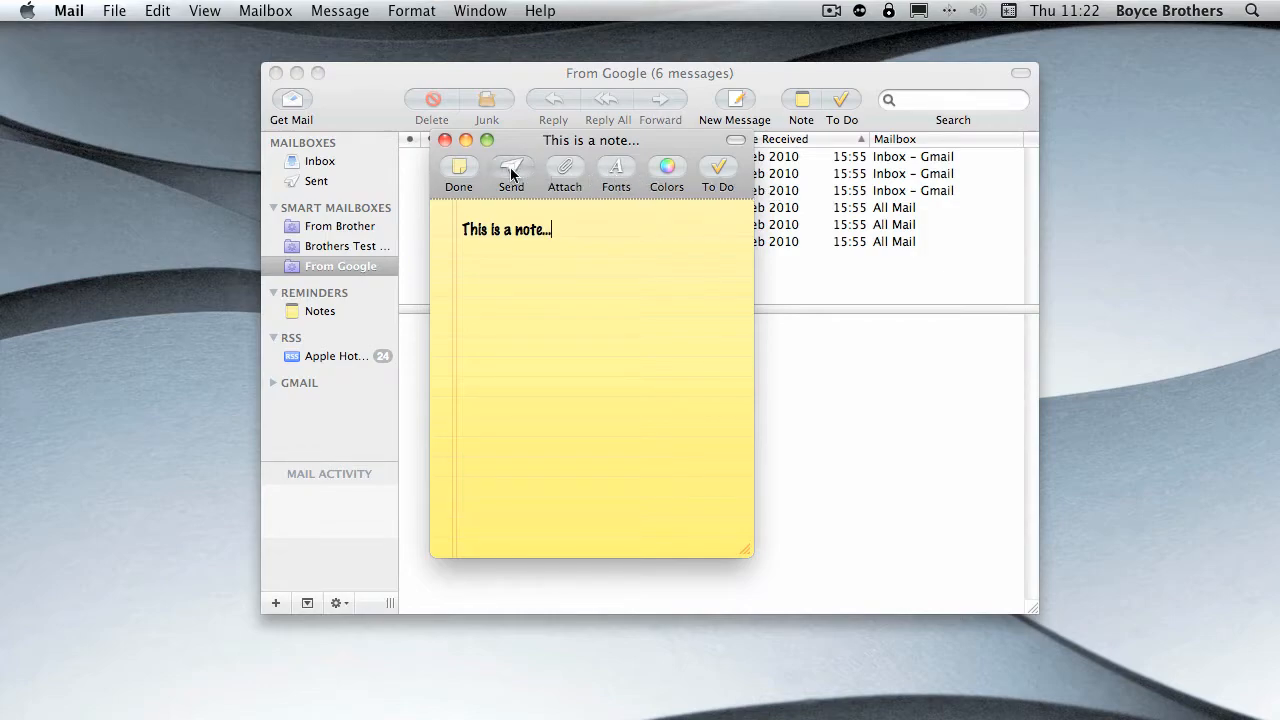
- Look at the font and colour choices available for the note, closing them without applying any
click(617, 172)
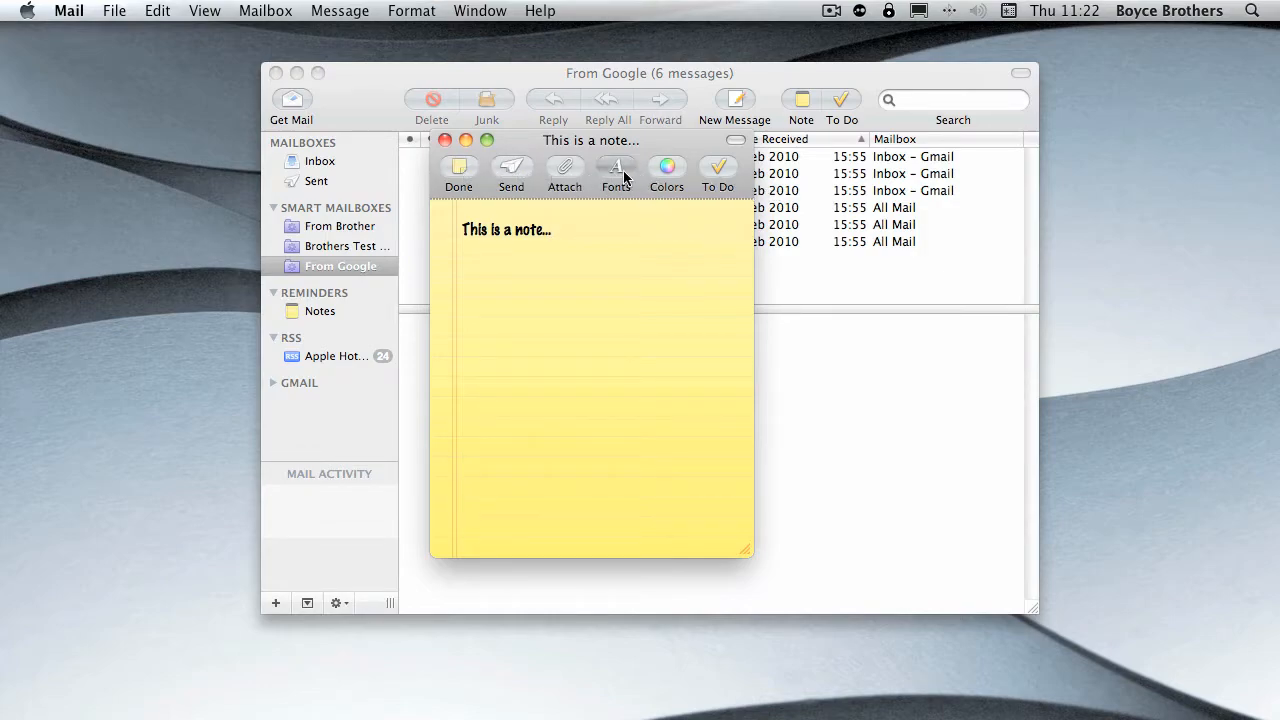
click(771, 359)
click(664, 188)
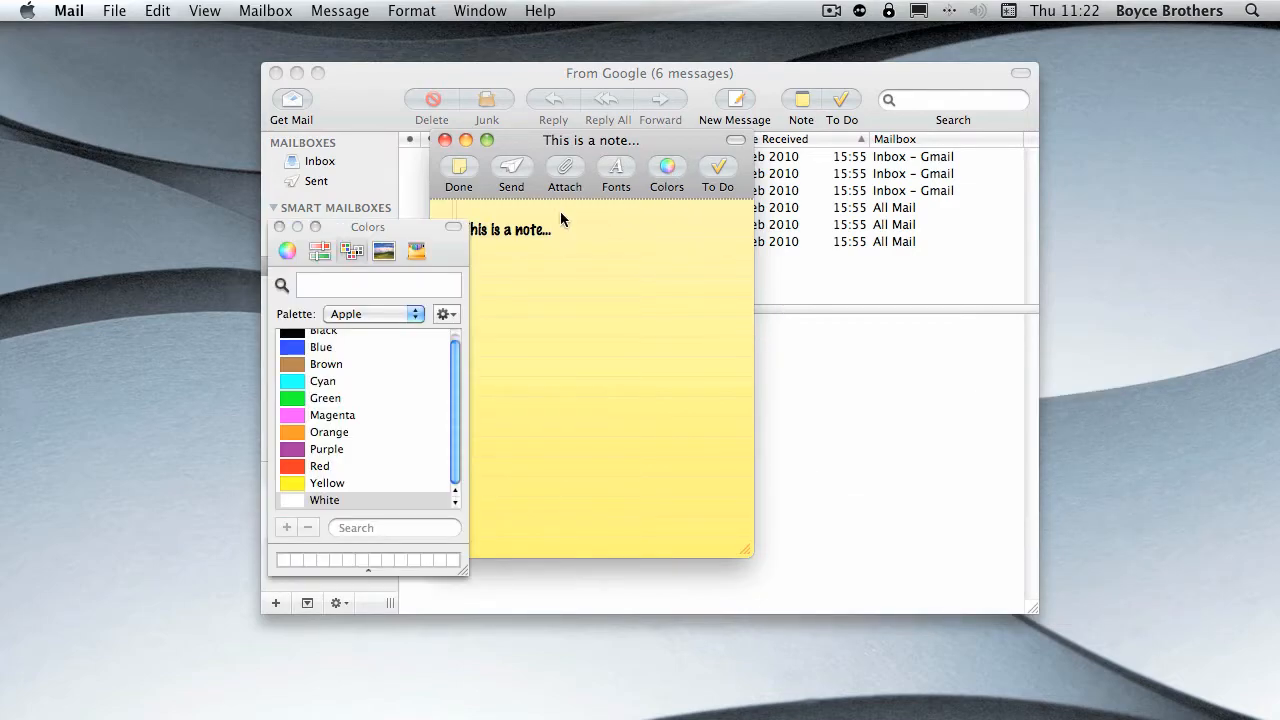
click(277, 226)
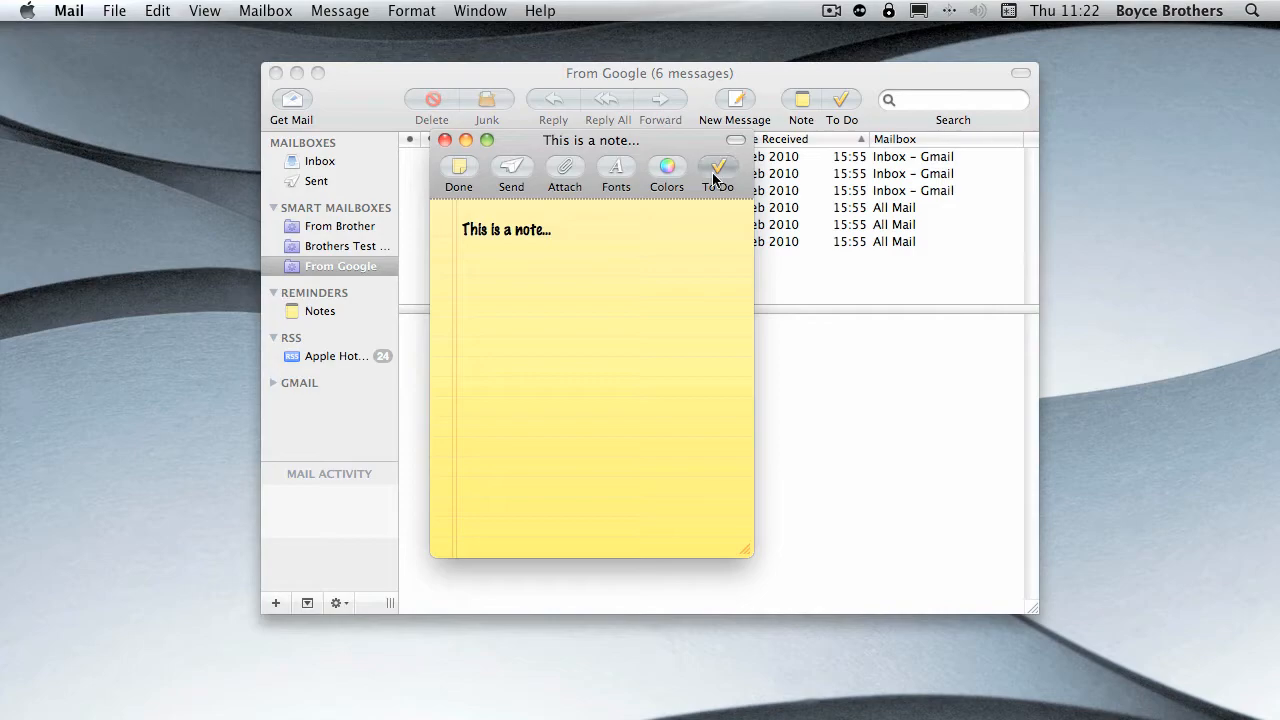
- Mark the note as a to-do and unmark it, and open it as an e-mail message, closing that unsent
click(716, 172)
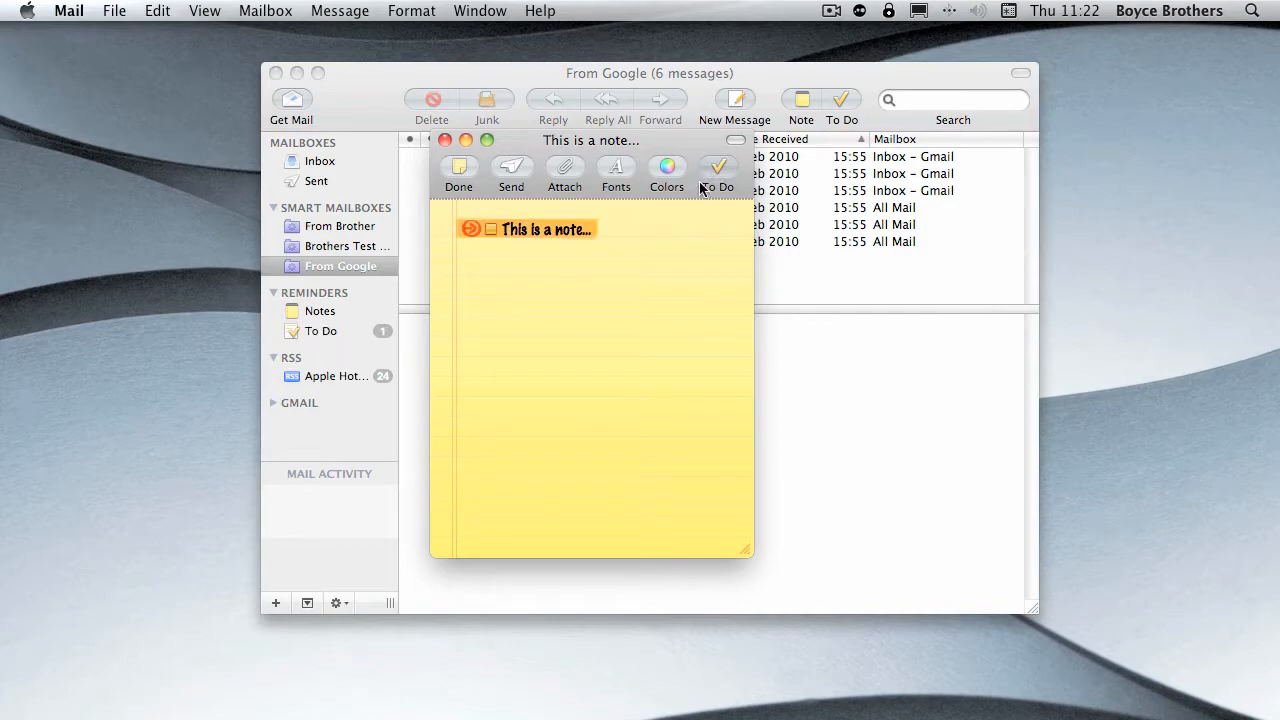
click(726, 177)
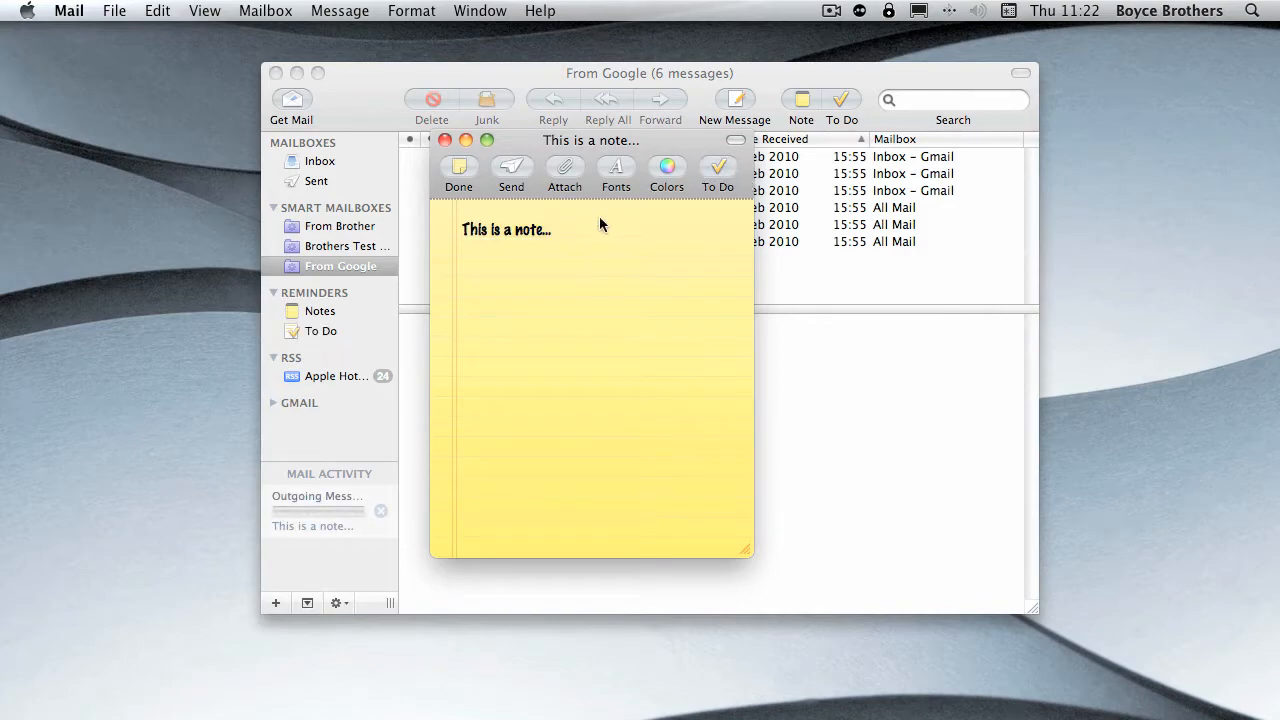
click(511, 168)
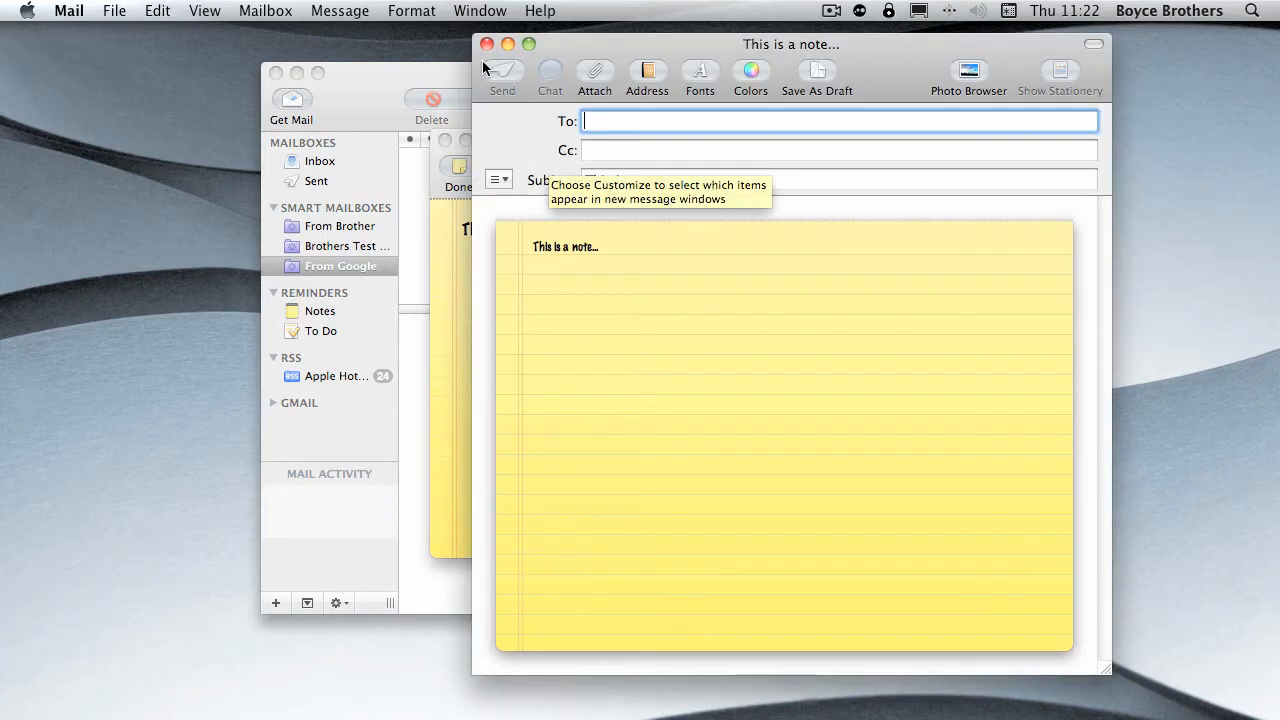
click(486, 43)
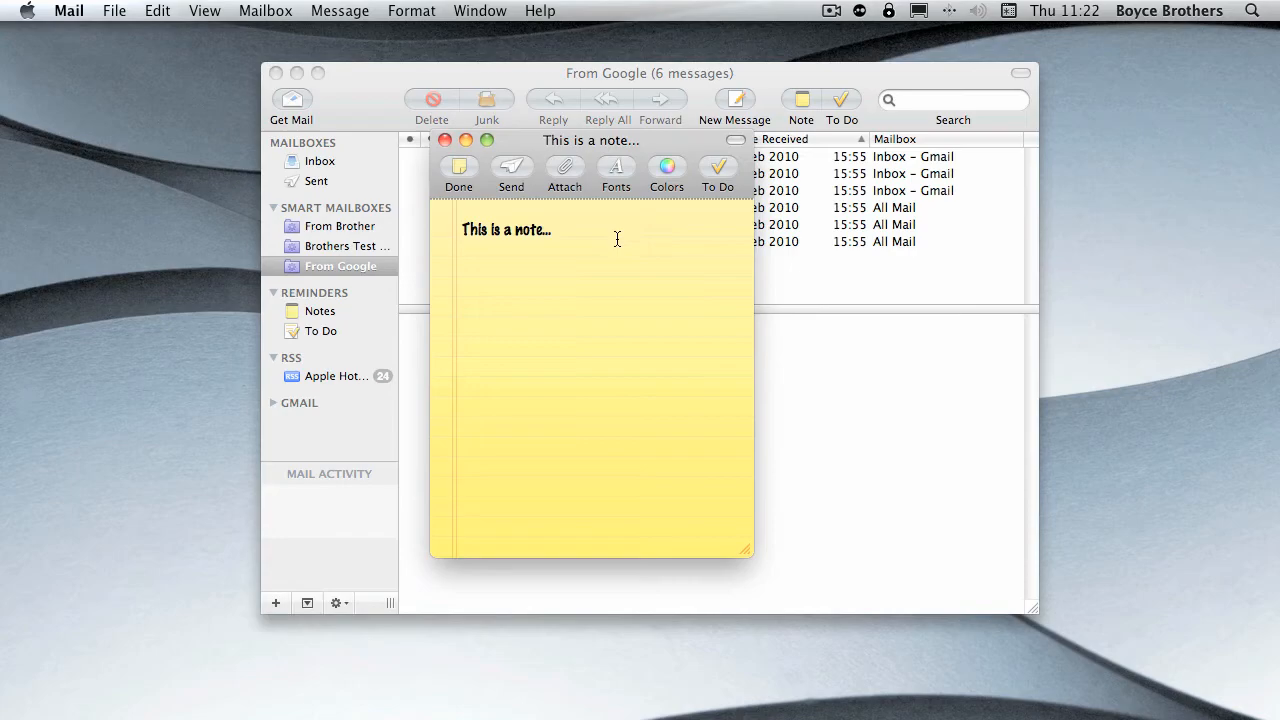
- Attach serial.txt from the Documents folder to the note and delete the attachment again
click(569, 173)
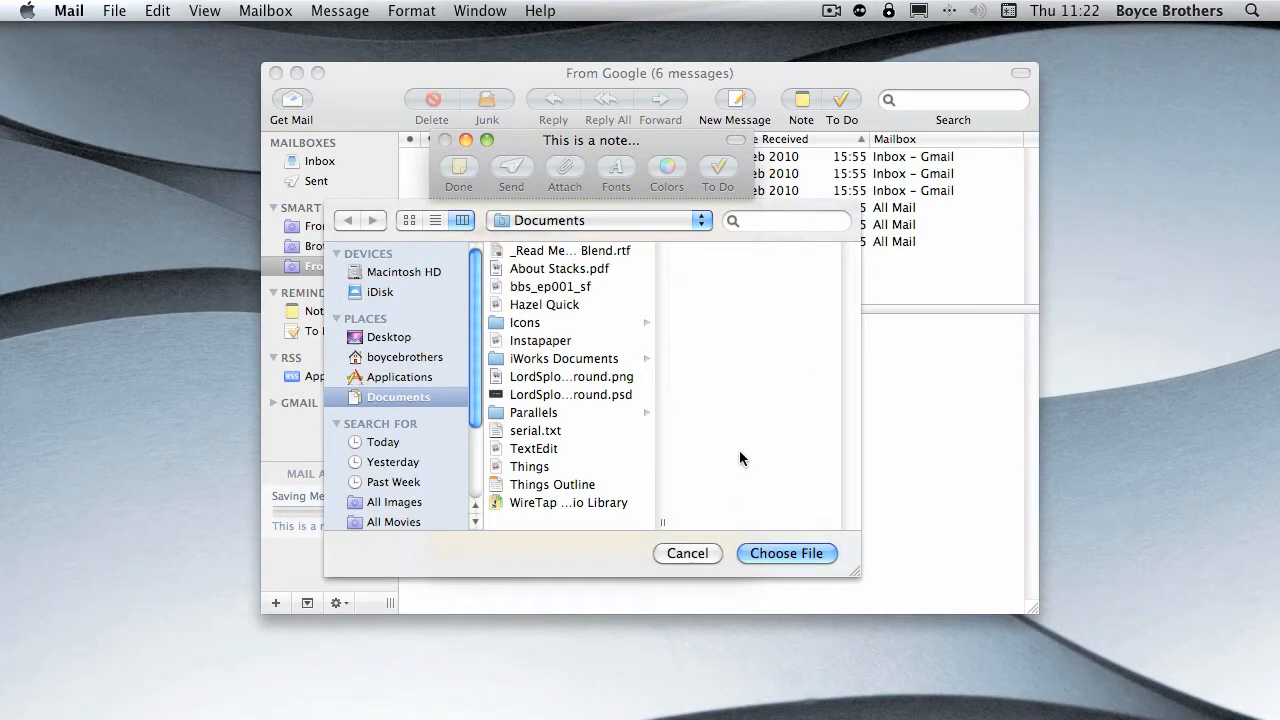
click(532, 431)
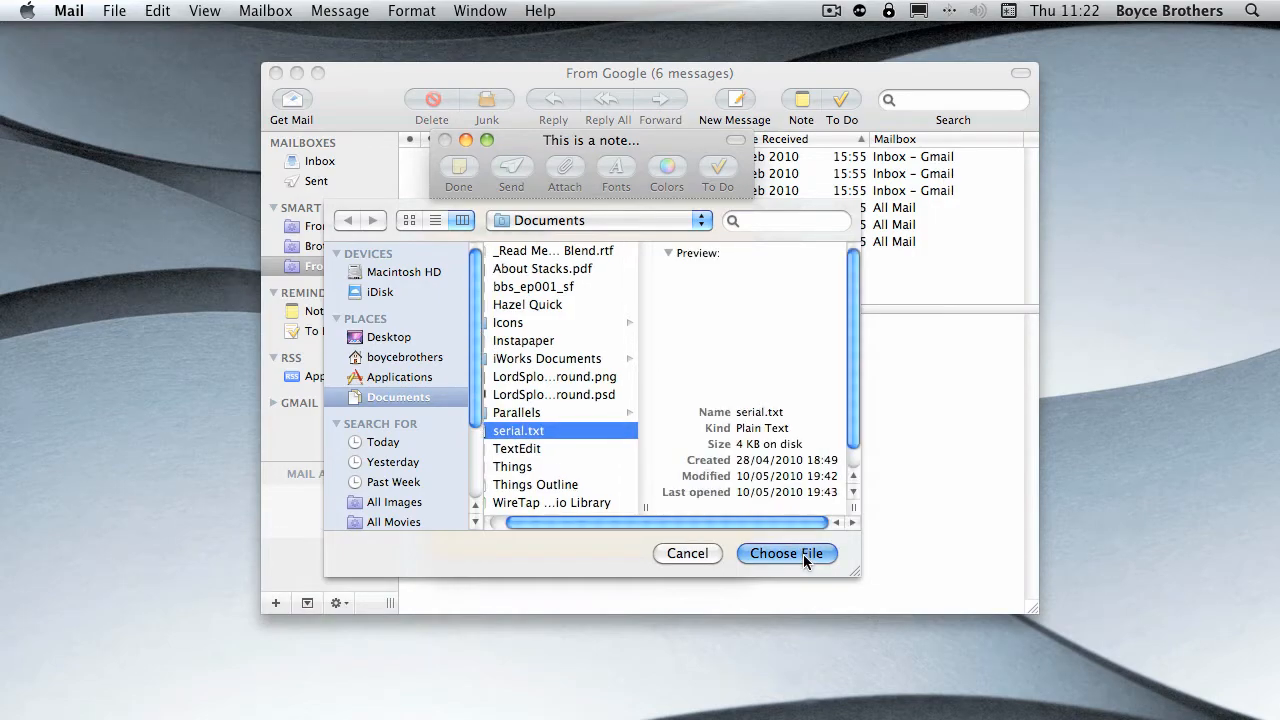
click(787, 553)
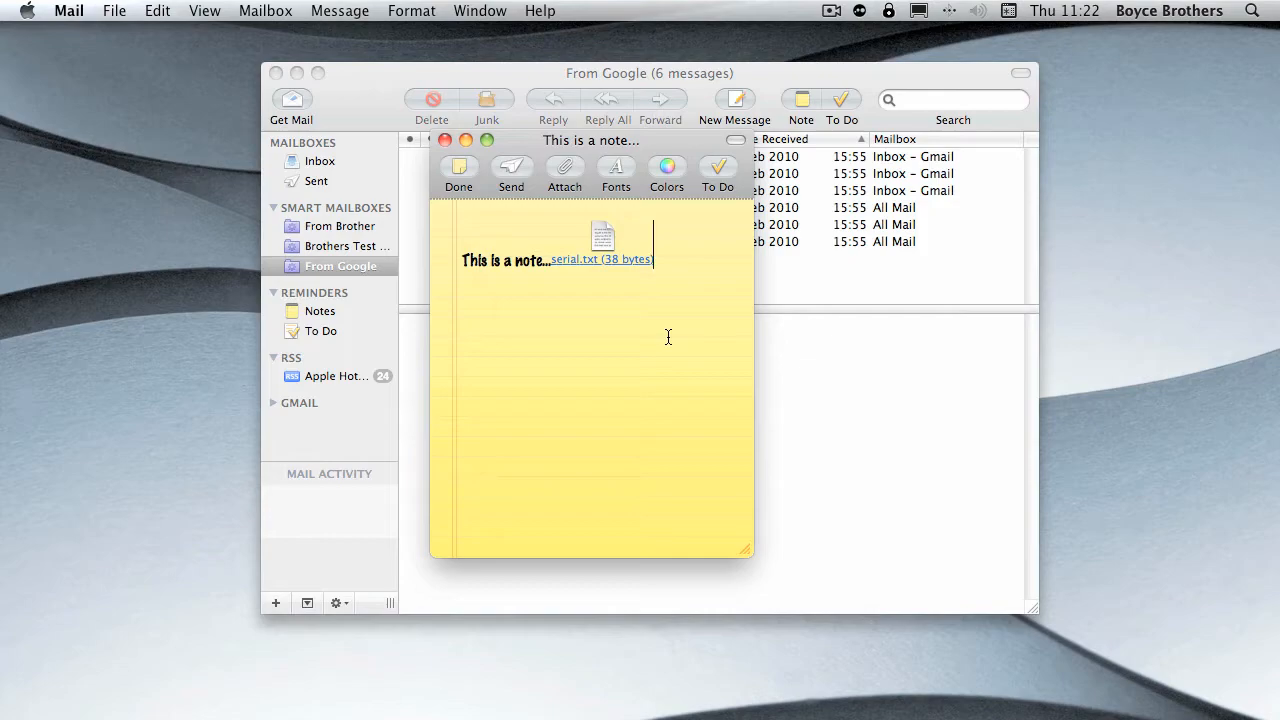
key(BackSpace)
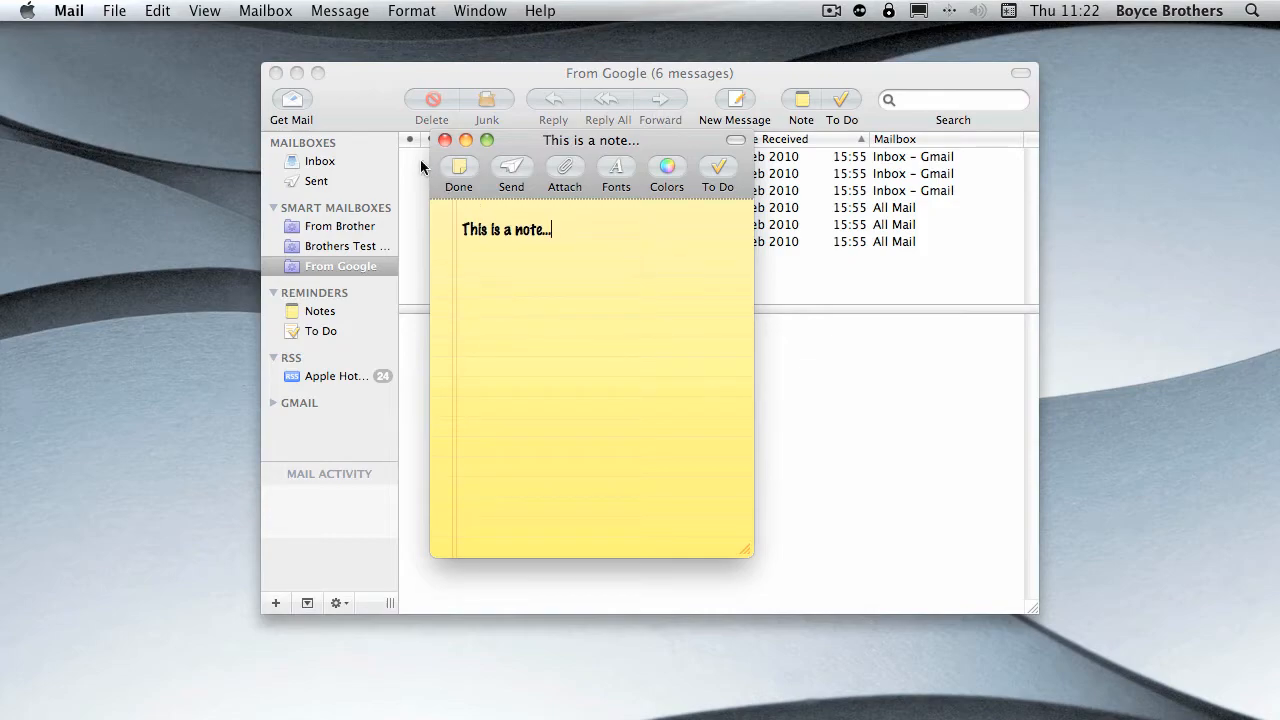
- Finish the note and view the Notes and To Do lists under Reminders
click(458, 170)
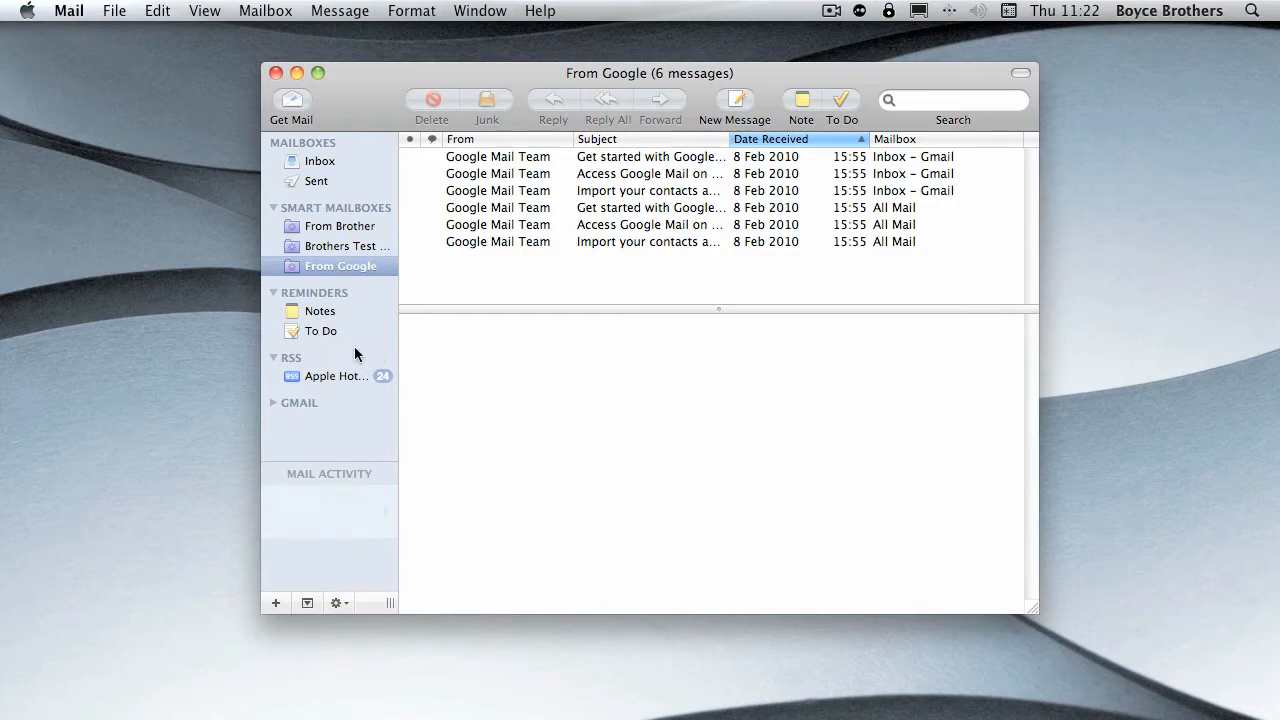
click(311, 316)
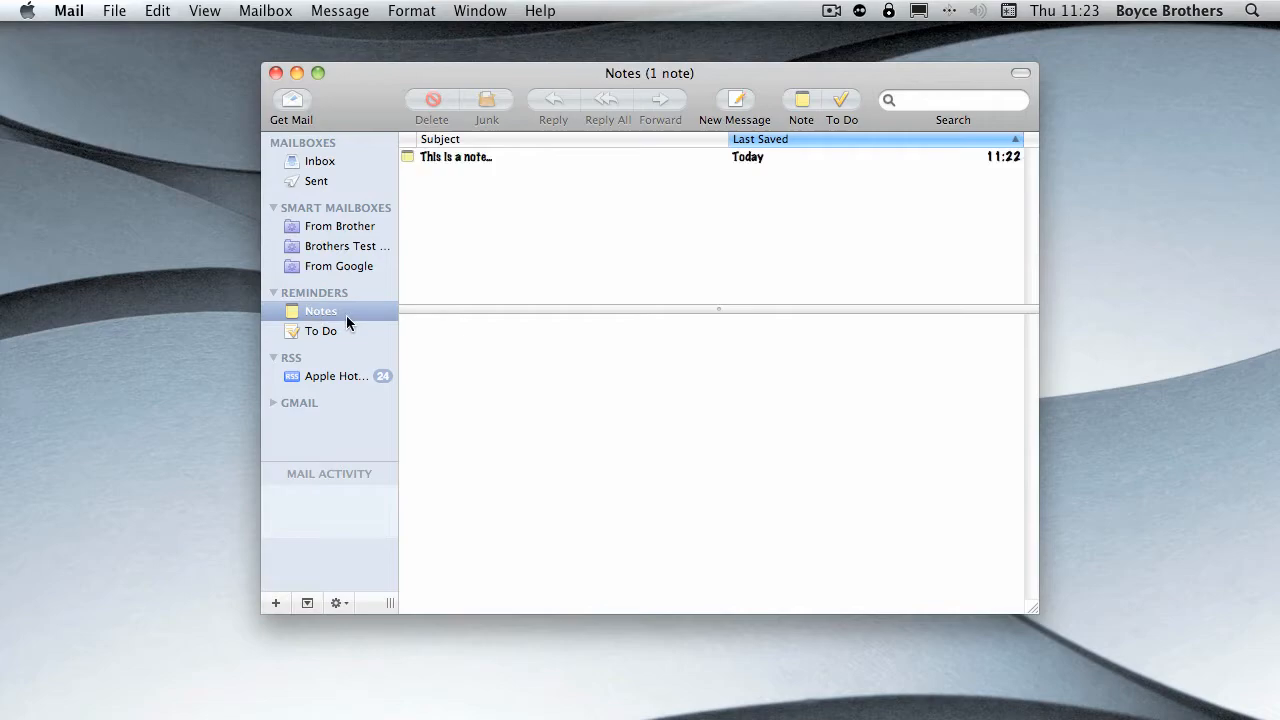
click(343, 330)
click(335, 315)
click(326, 331)
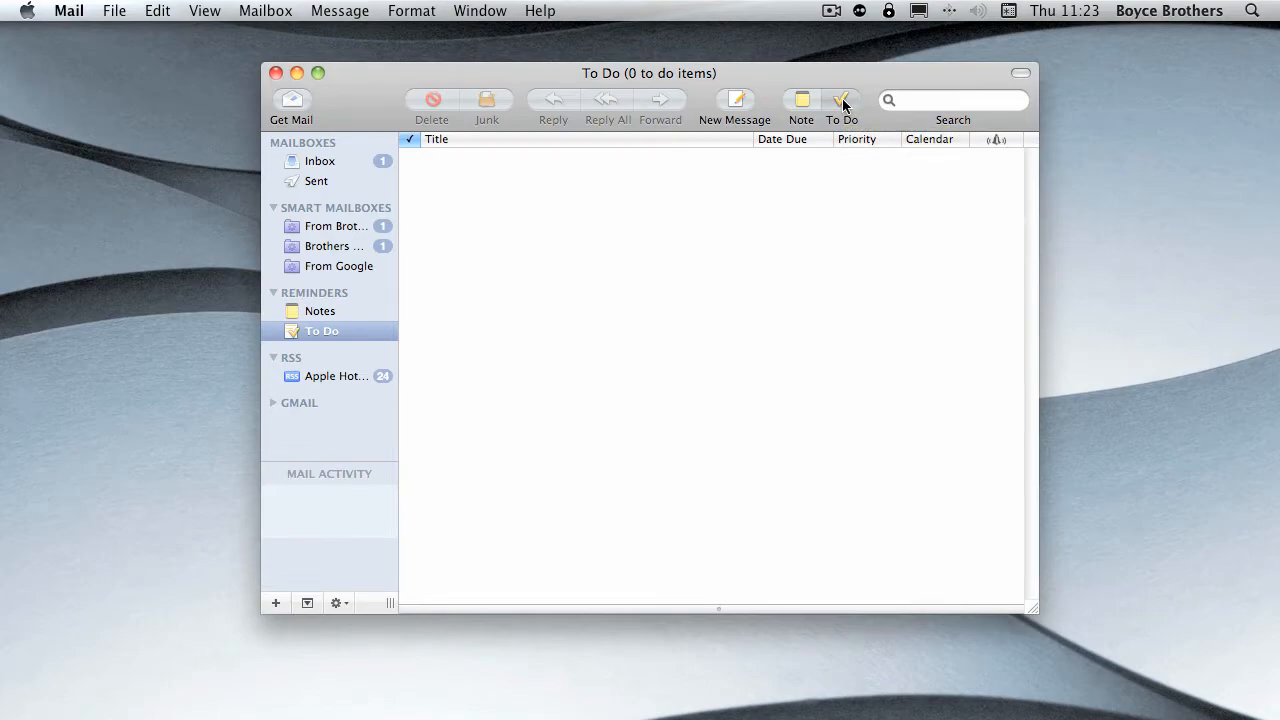
- Create a new to-do titled "Get some milk"
click(148, 8)
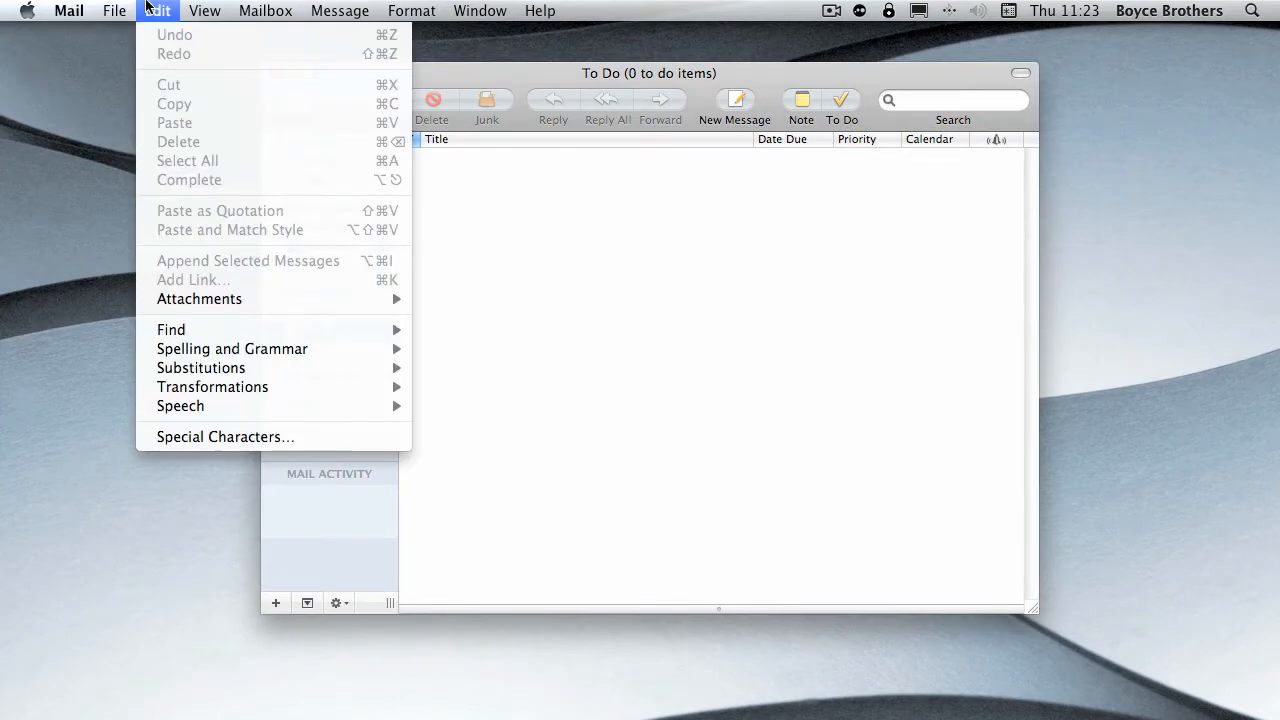
click(573, 212)
click(155, 11)
mouse_move(110, 10)
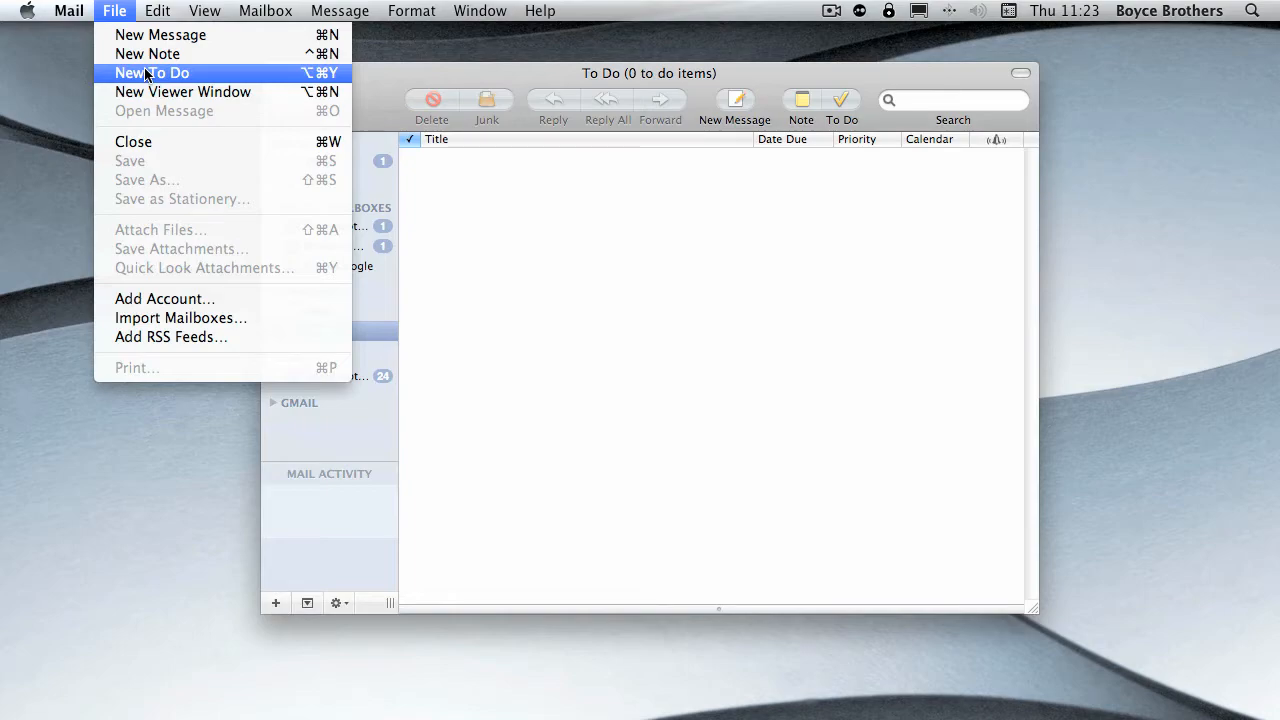
key(alt+super+y)
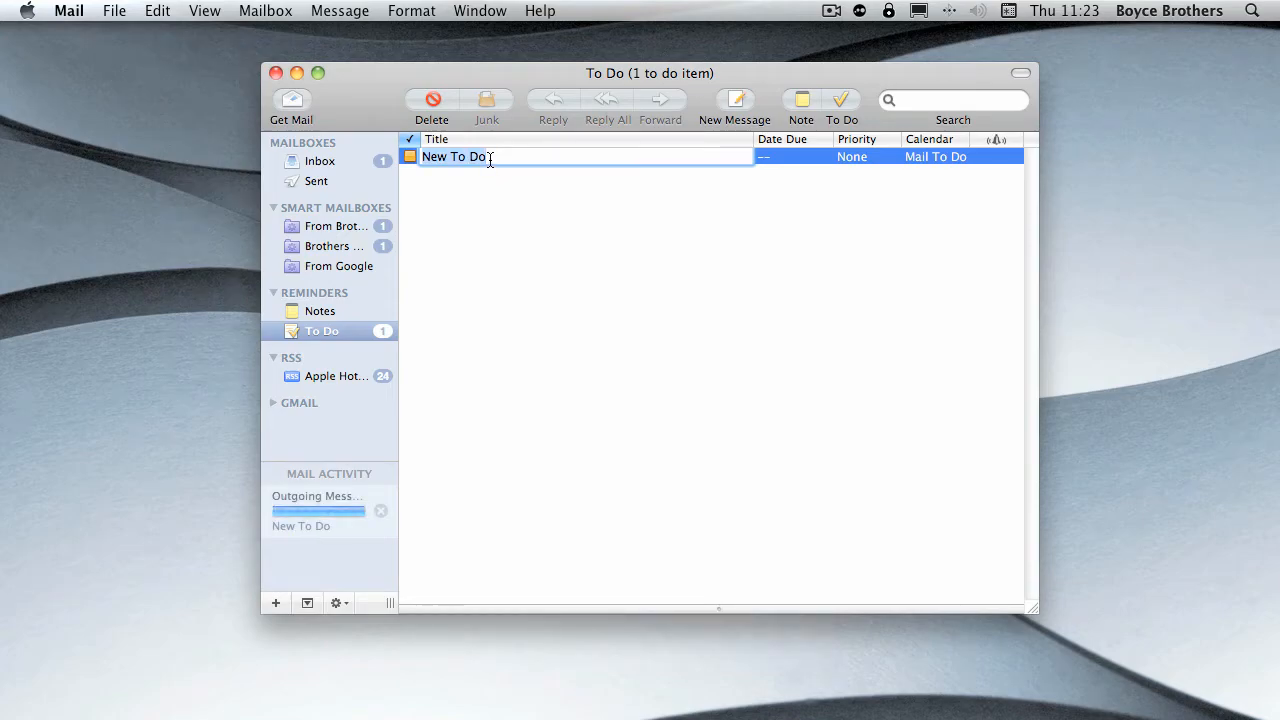
text(Get so)
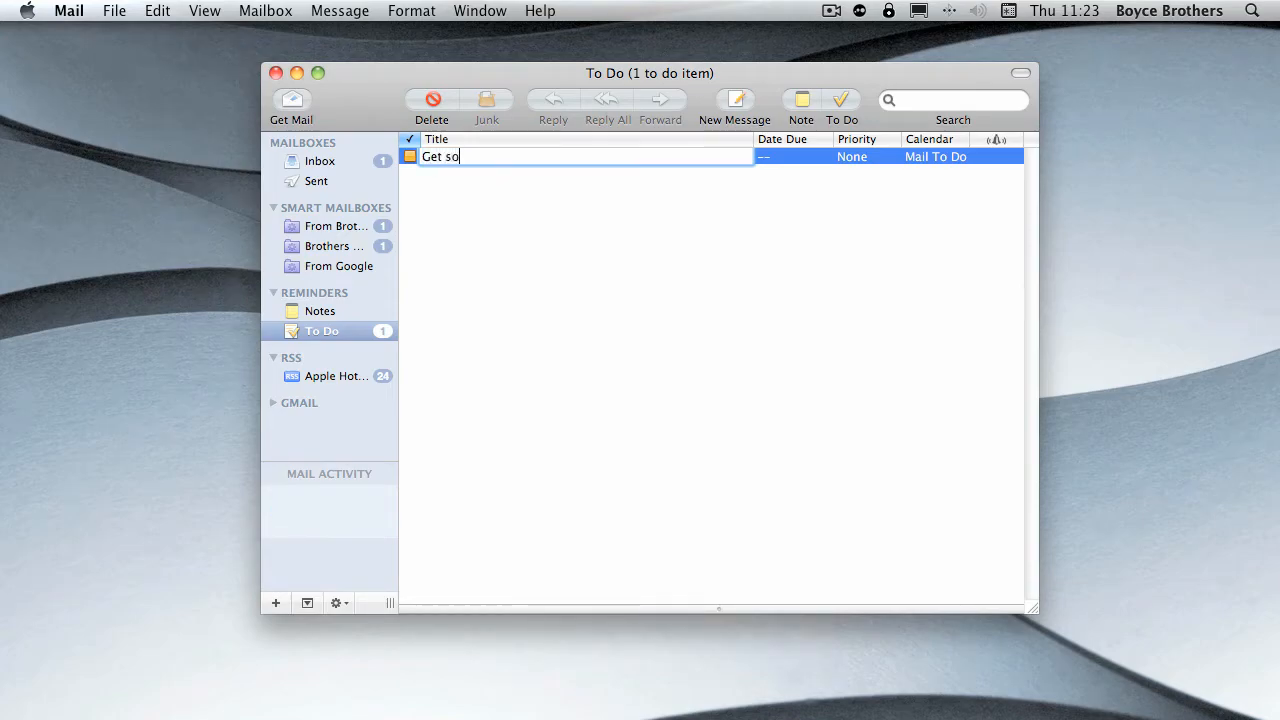
text(me milk)
click(561, 248)
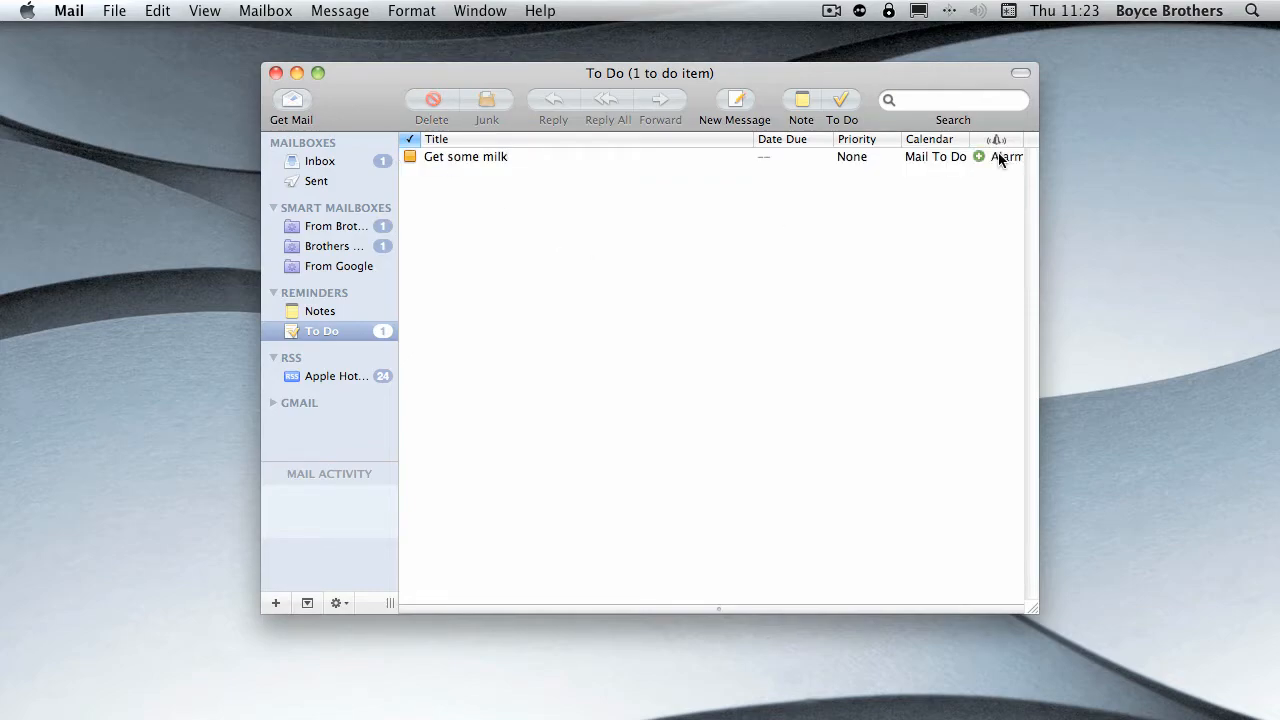
- Open the options of the "Get some milk" to-do and add an alarm to it
click(772, 158)
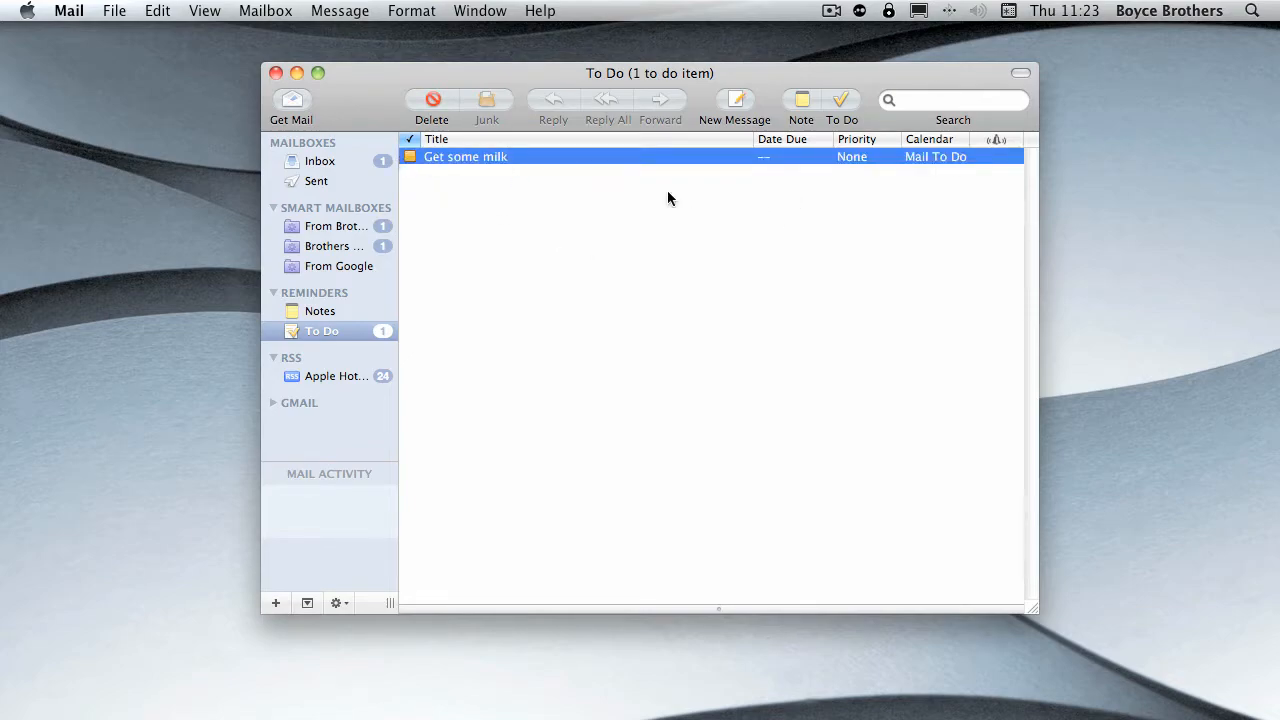
right_click(962, 156)
click(1010, 184)
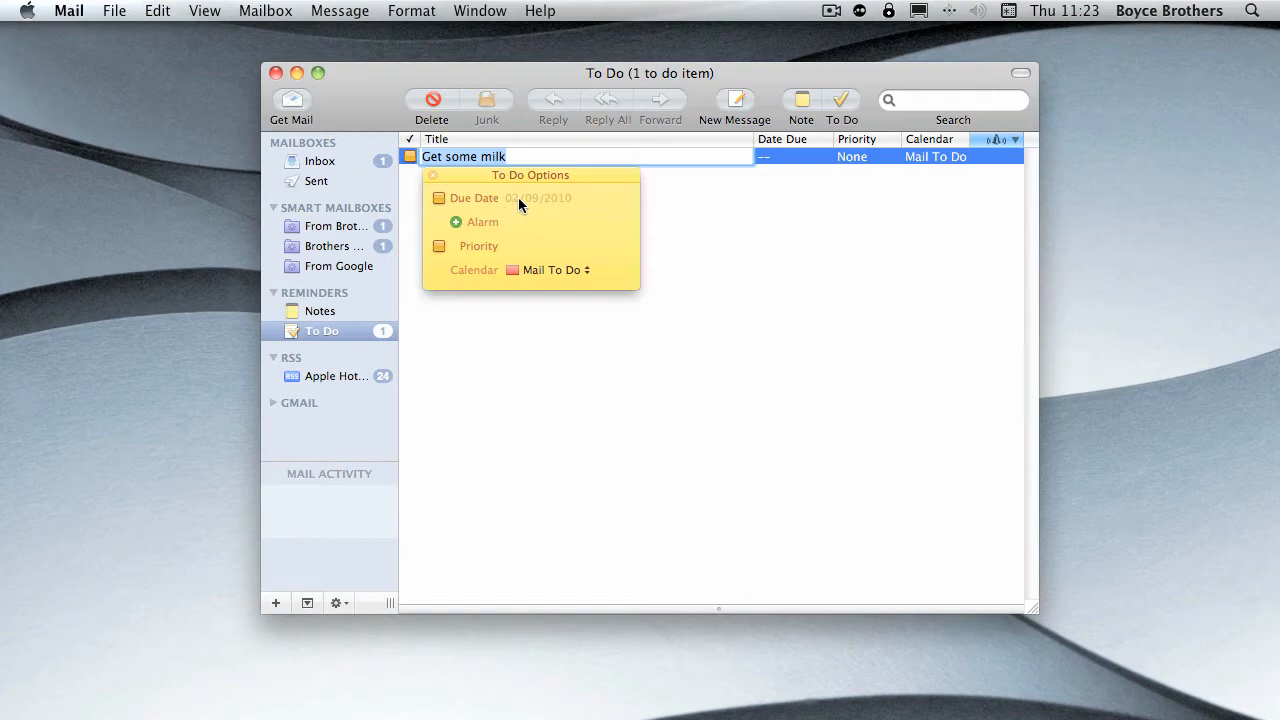
click(456, 222)
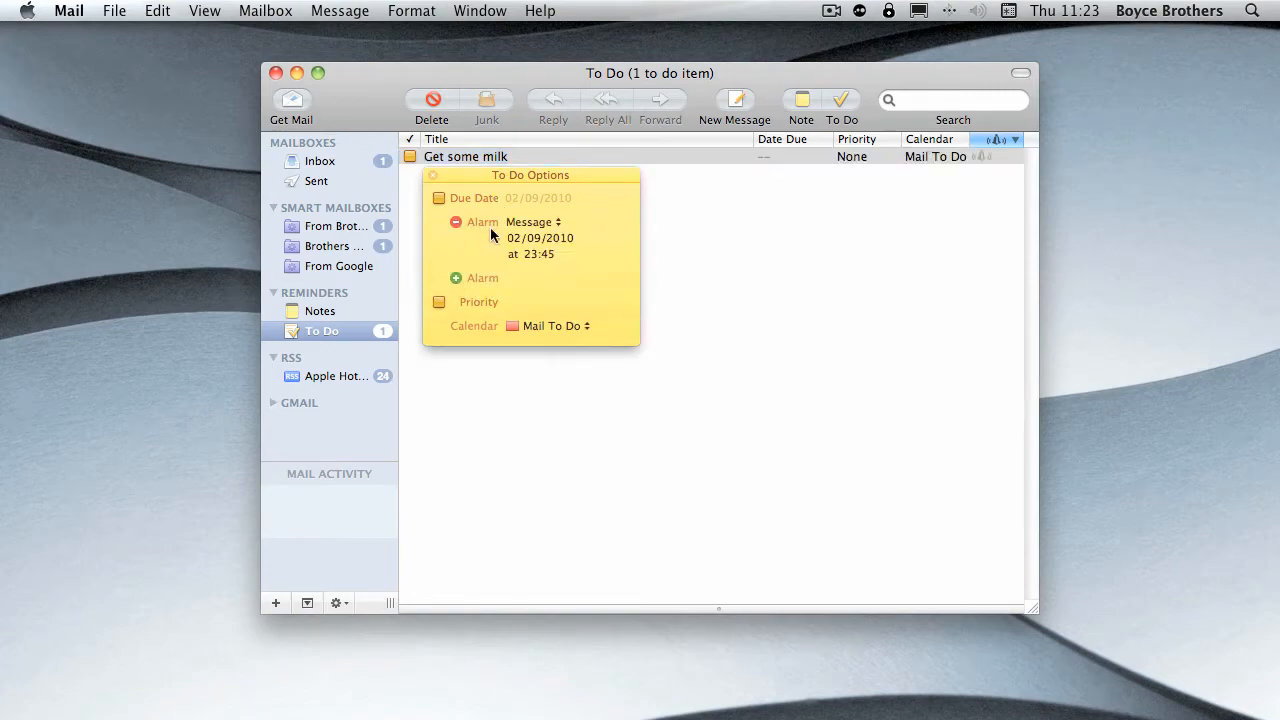
- Try the "Message with sound" and Email alarm types, set the alarm to open iCal as a file, and close the to-do options
click(555, 224)
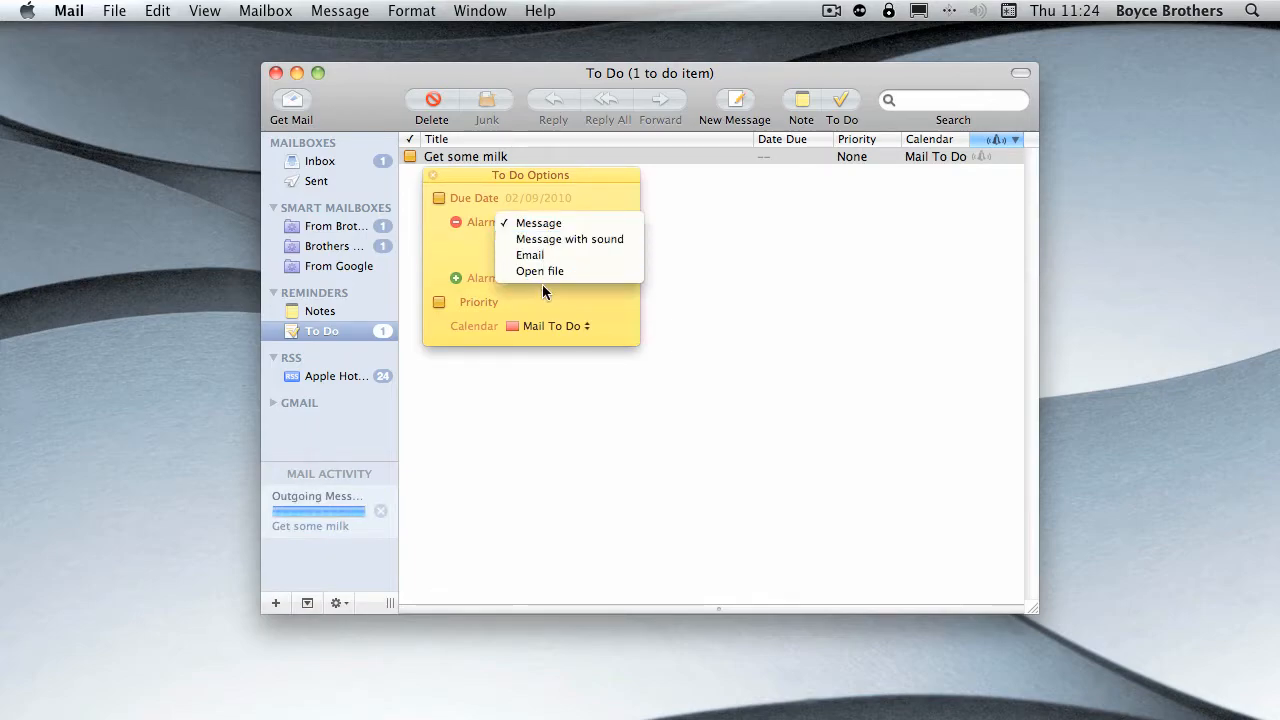
click(573, 237)
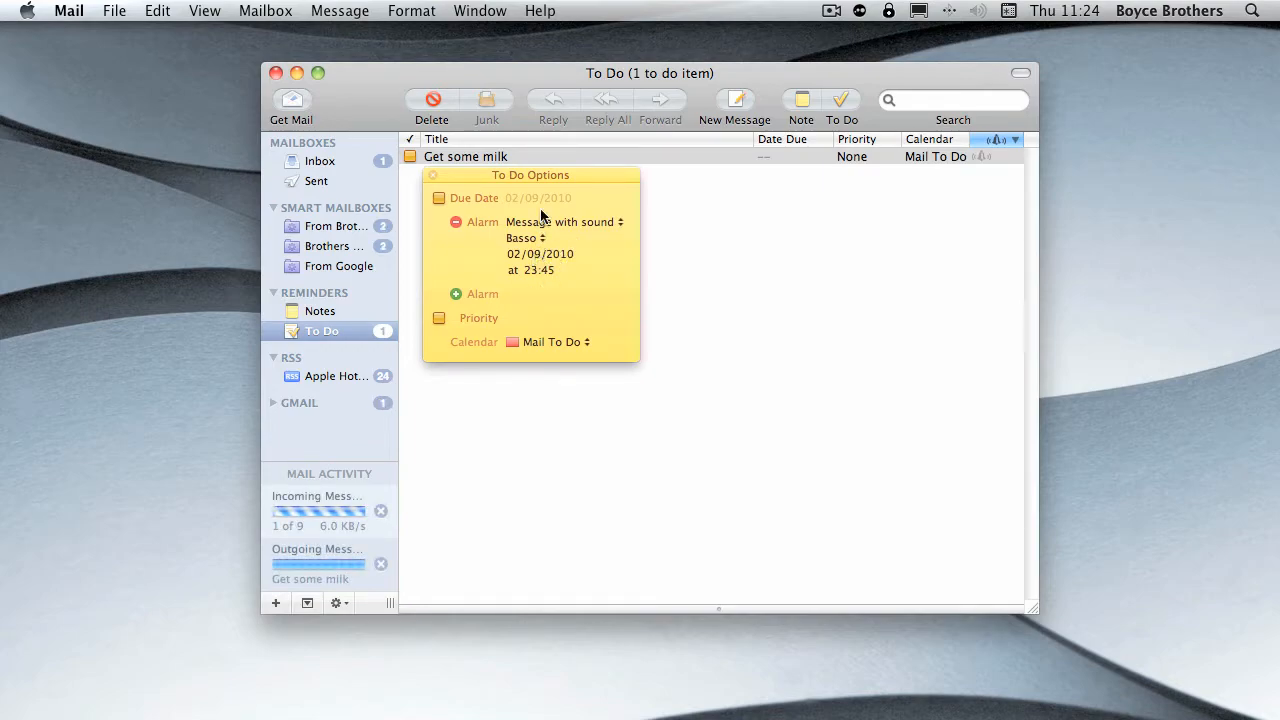
click(545, 221)
click(536, 240)
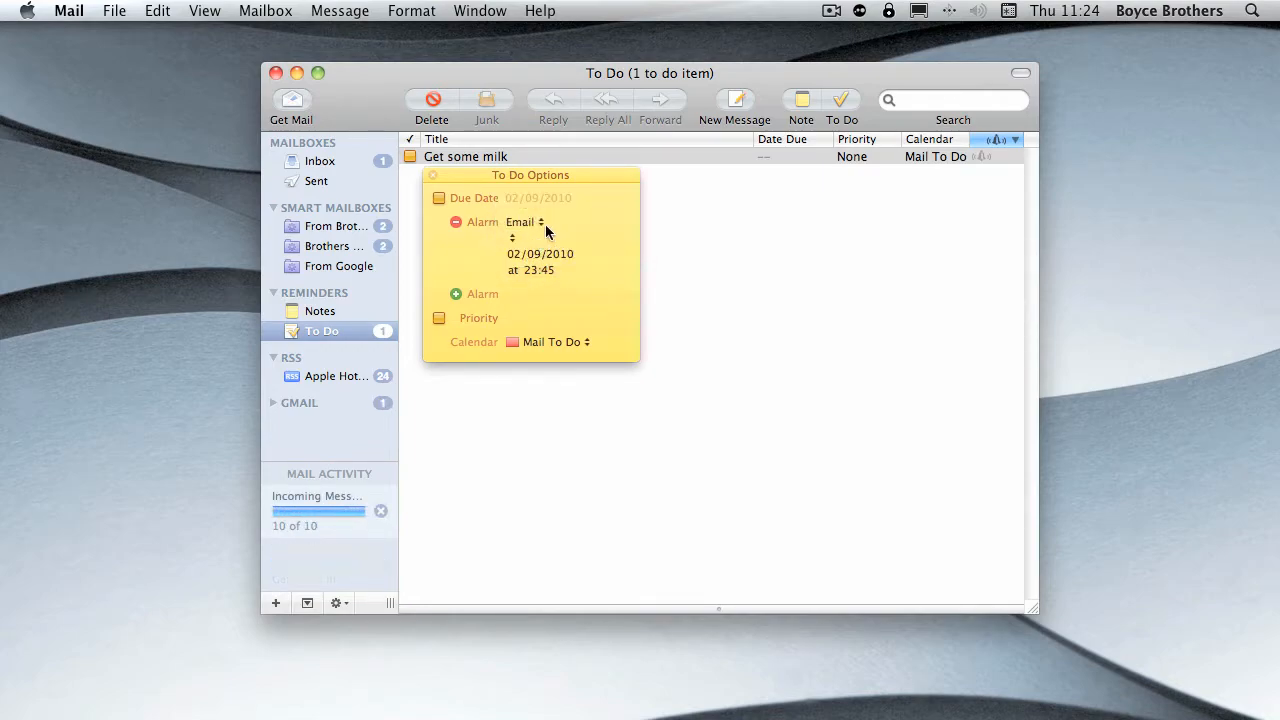
click(543, 228)
click(548, 240)
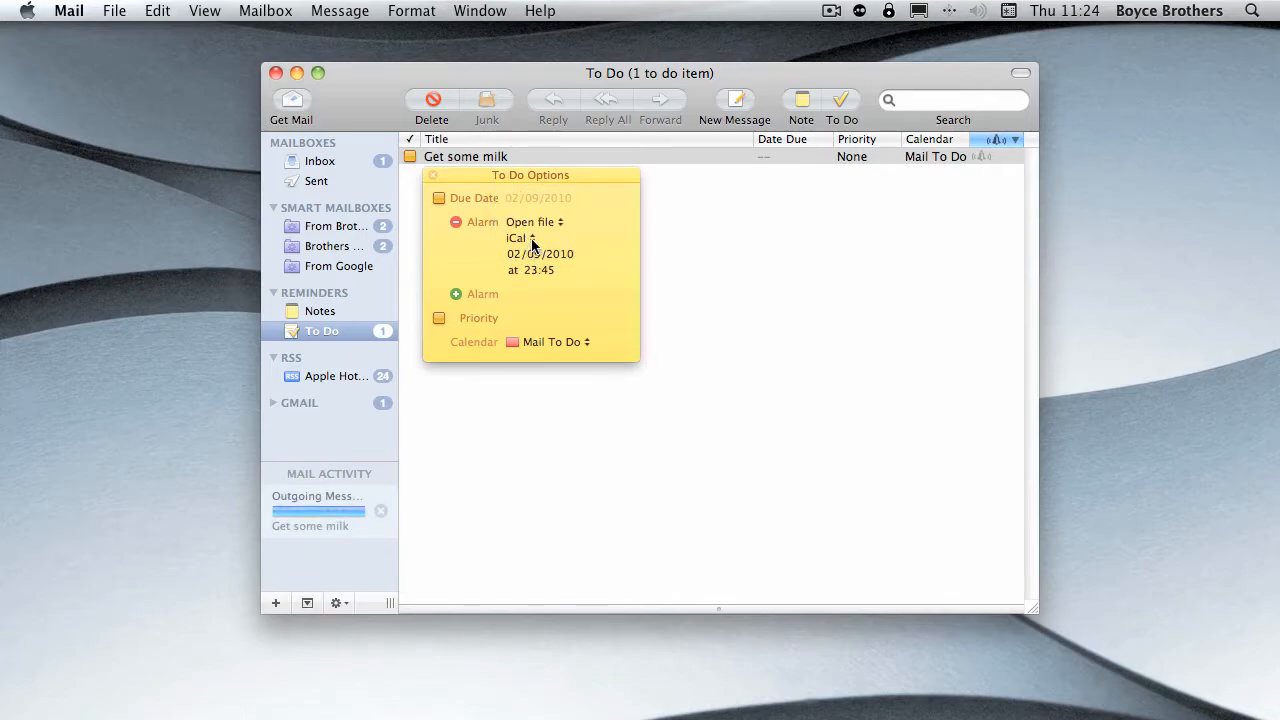
click(531, 238)
click(544, 295)
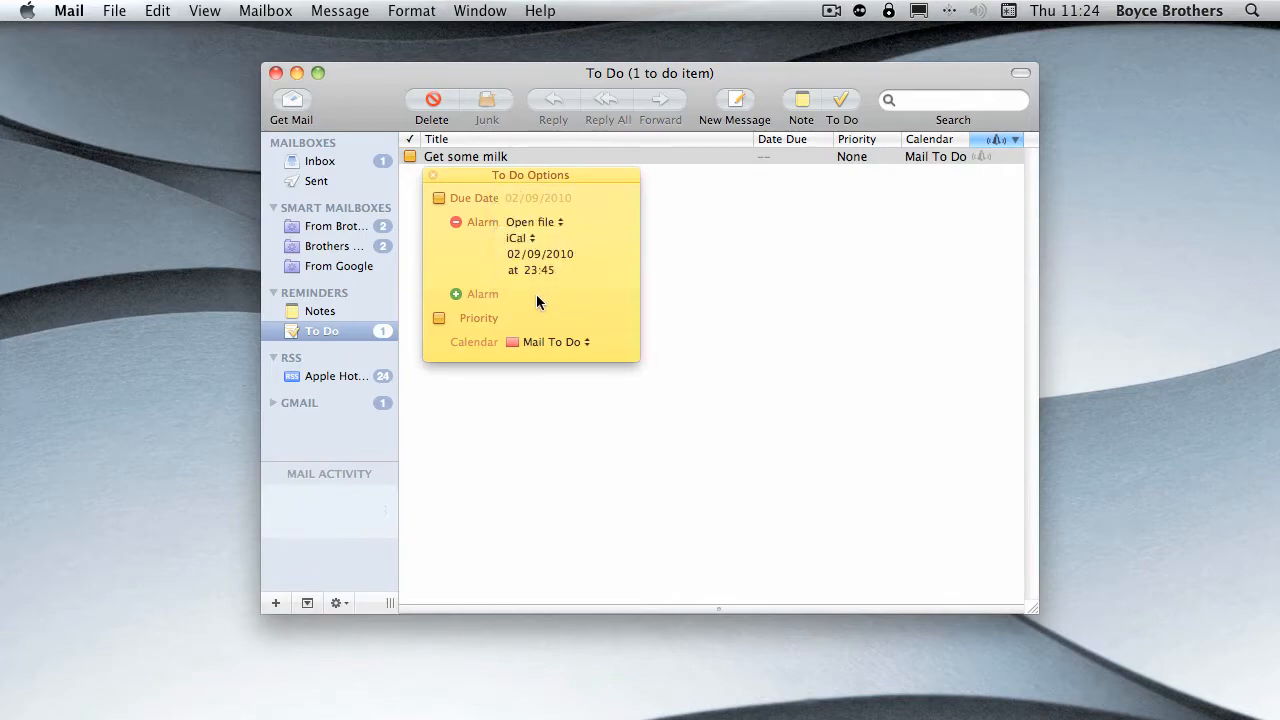
click(431, 174)
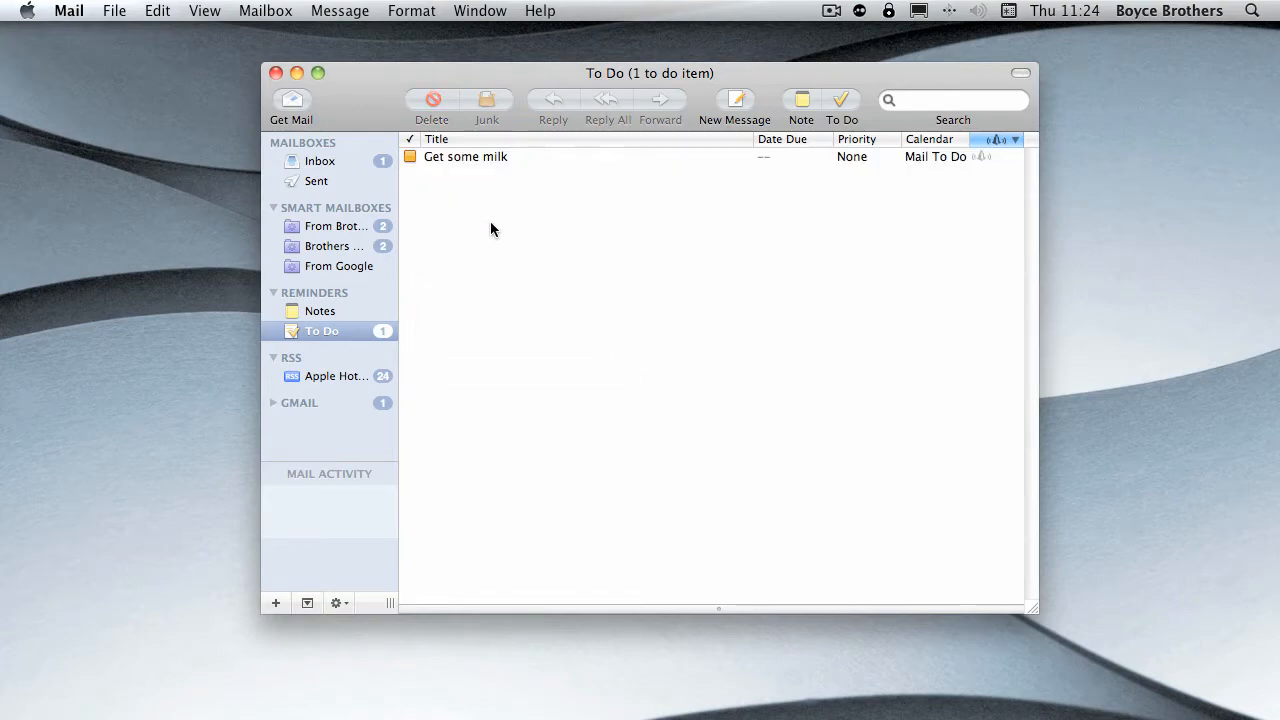
- Switch to iCal, show its To Do list and mark "Get some milk" as completed
key(super+space)
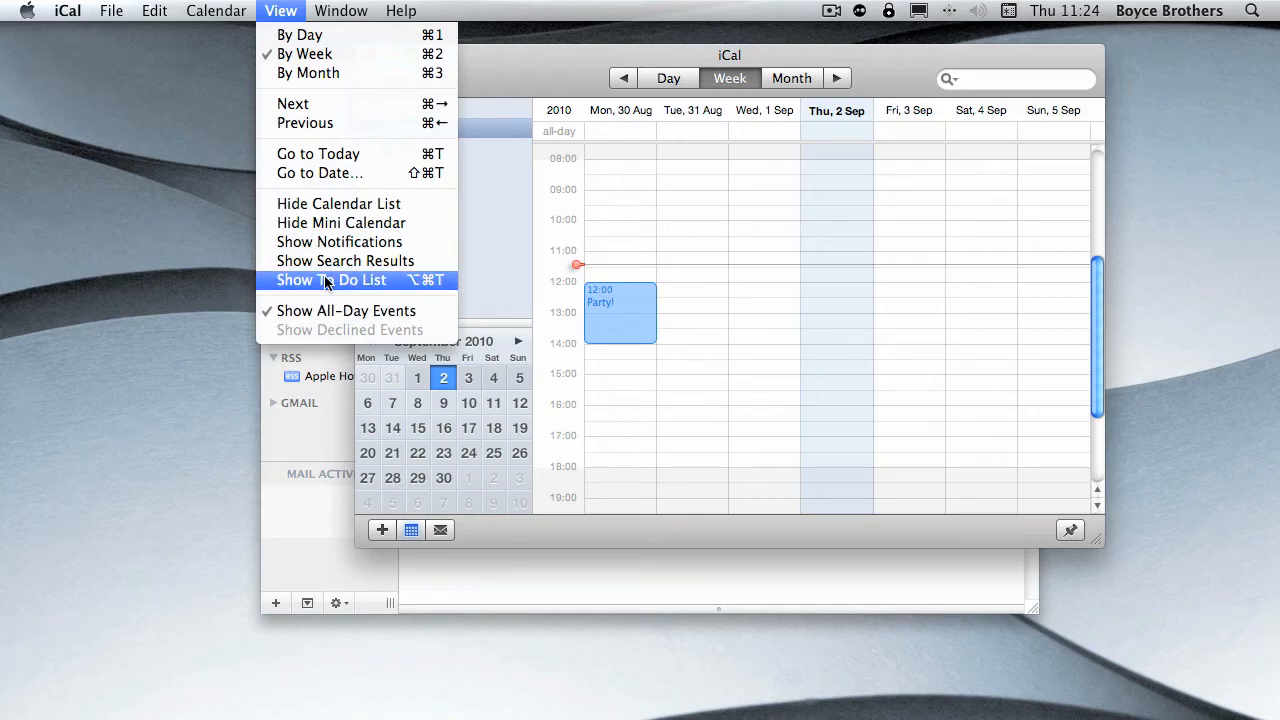
click(325, 282)
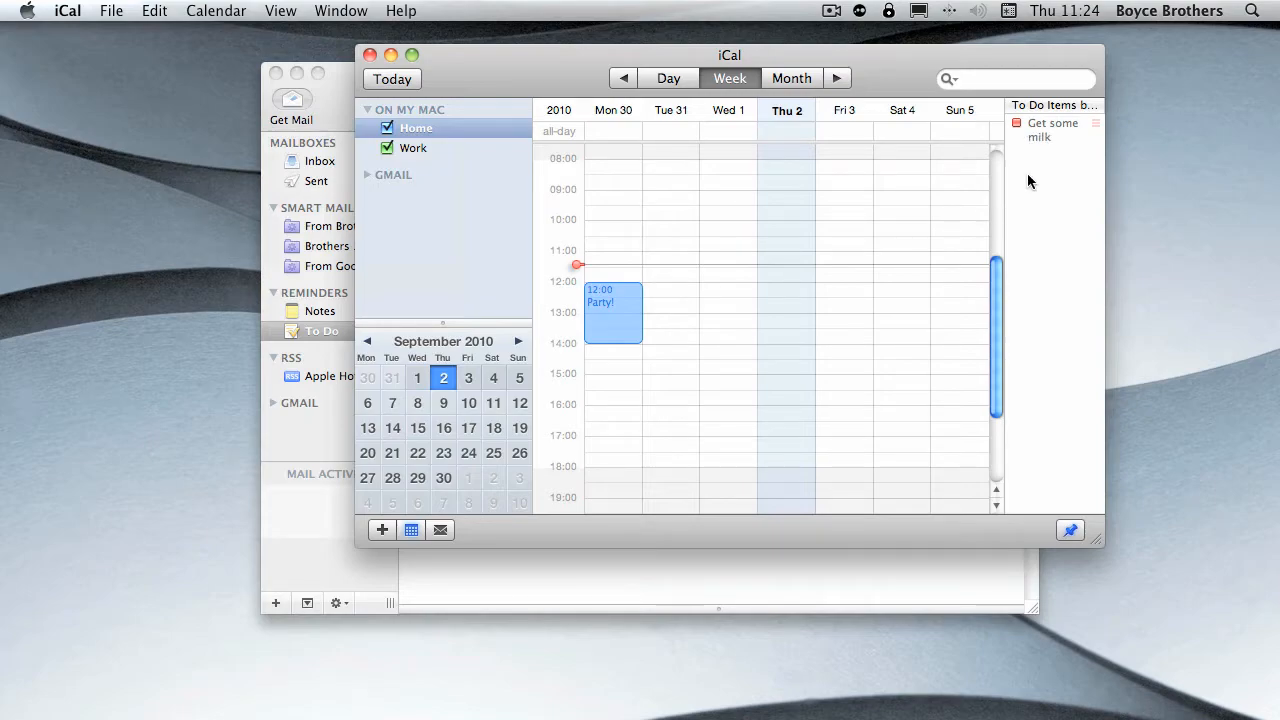
click(1017, 123)
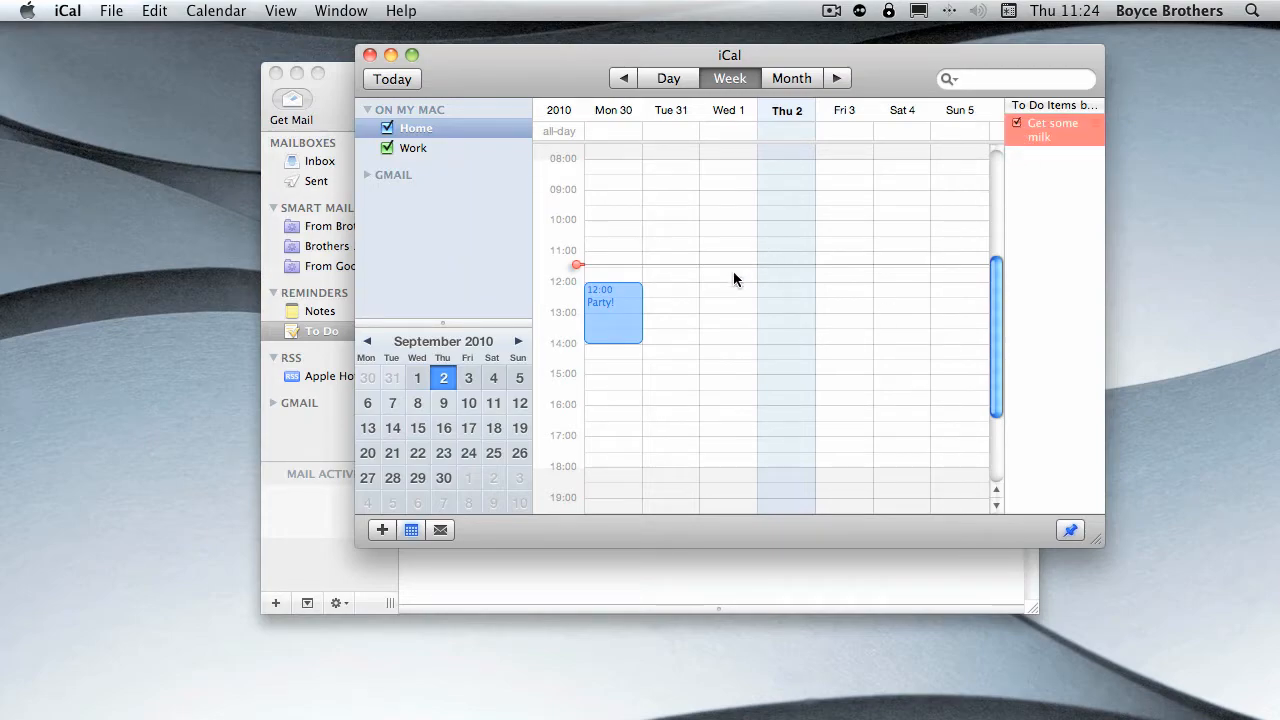
- Quit iCal and open the preferences of Mail
click(102, 12)
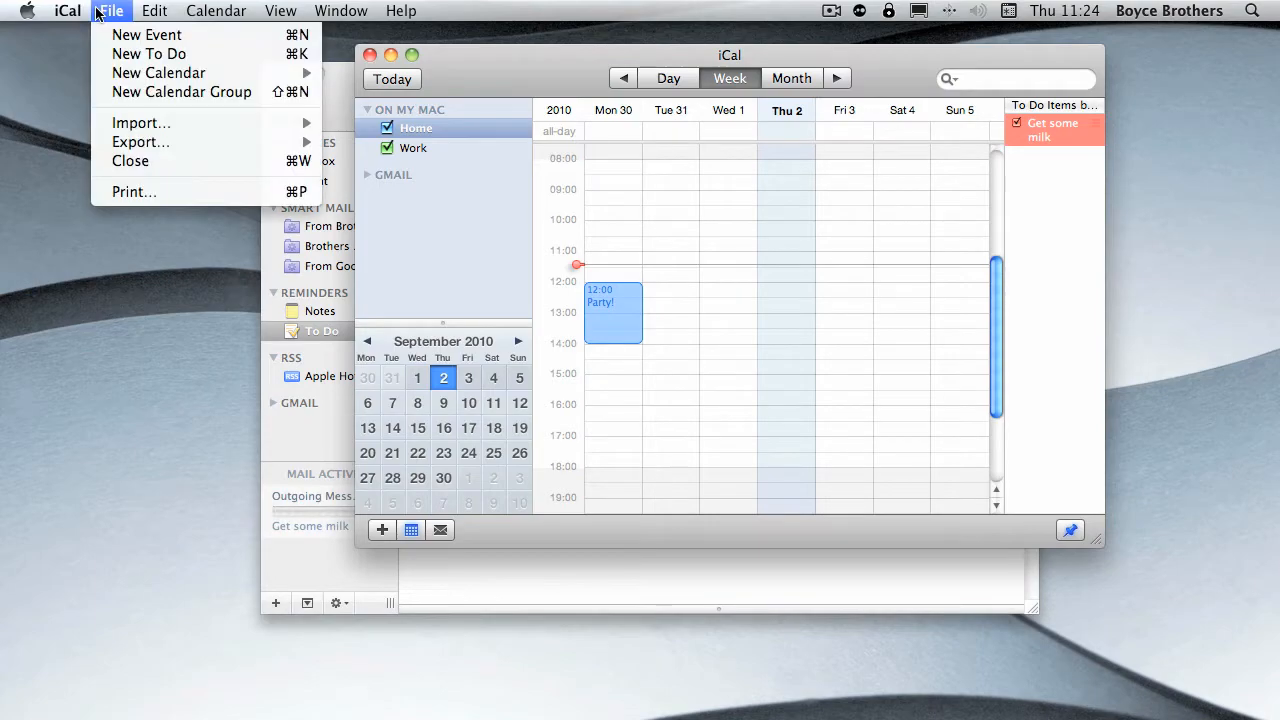
mouse_move(68, 11)
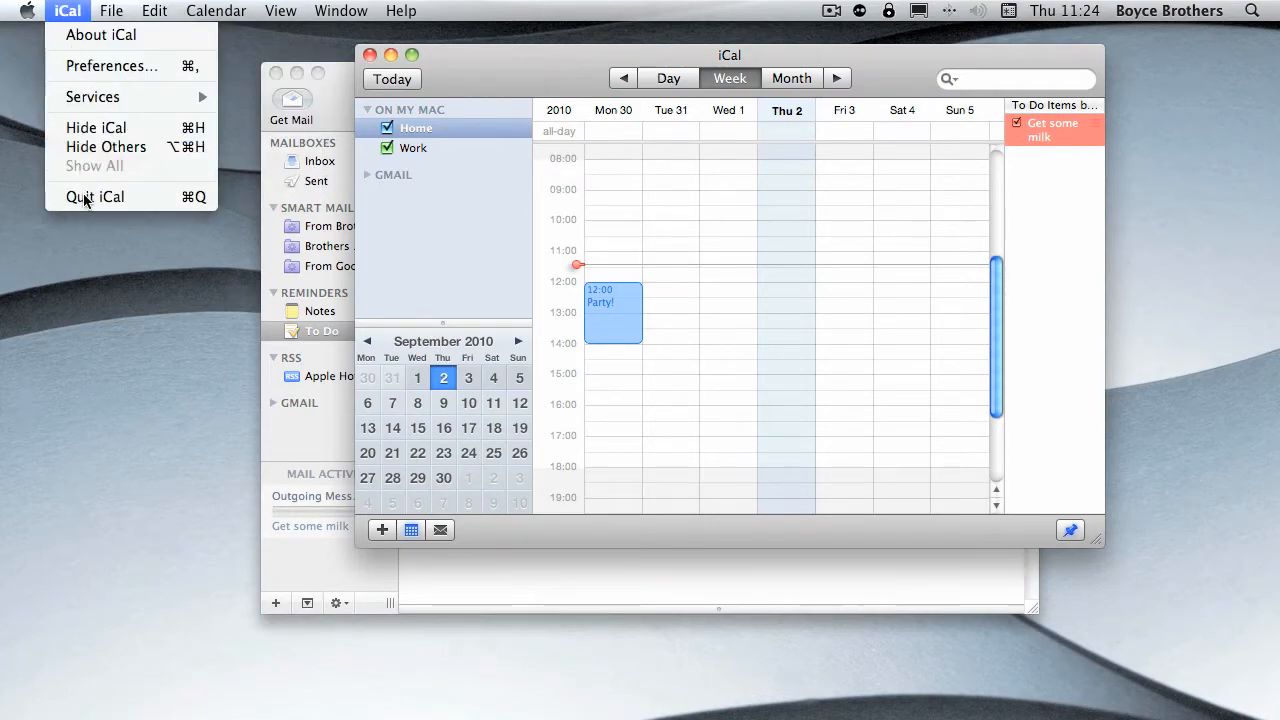
click(84, 195)
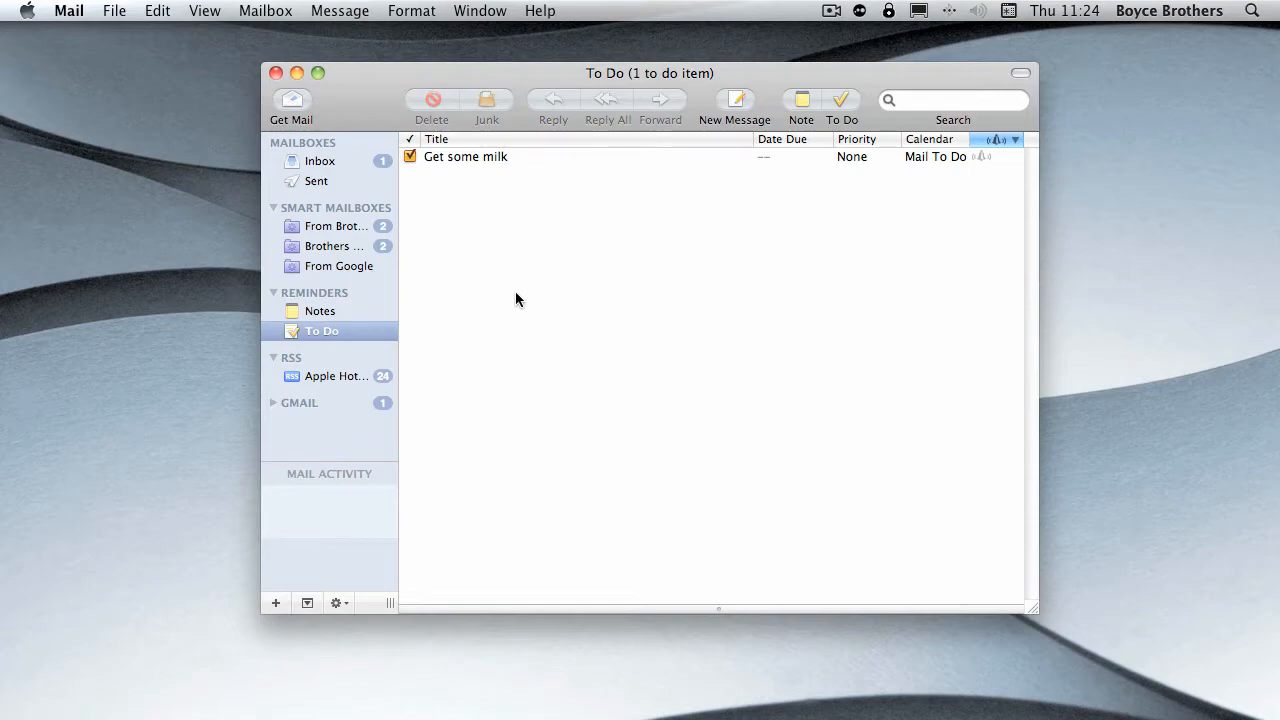
click(117, 10)
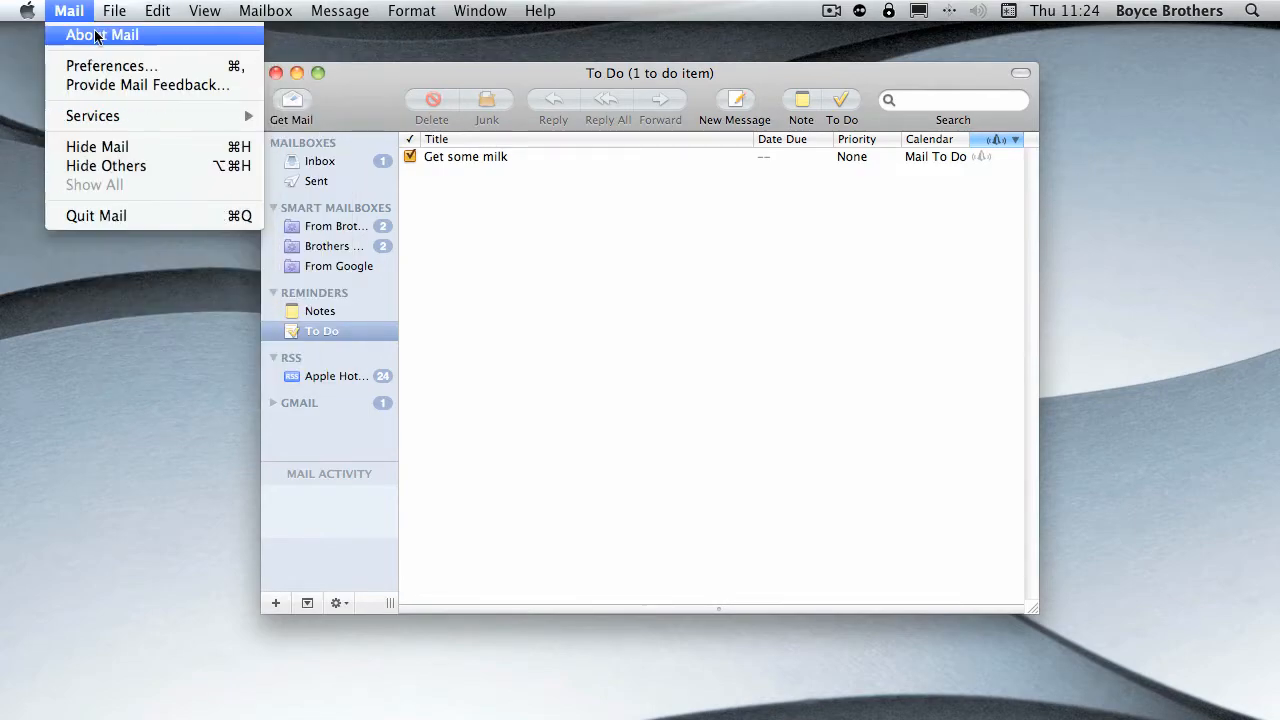
click(100, 65)
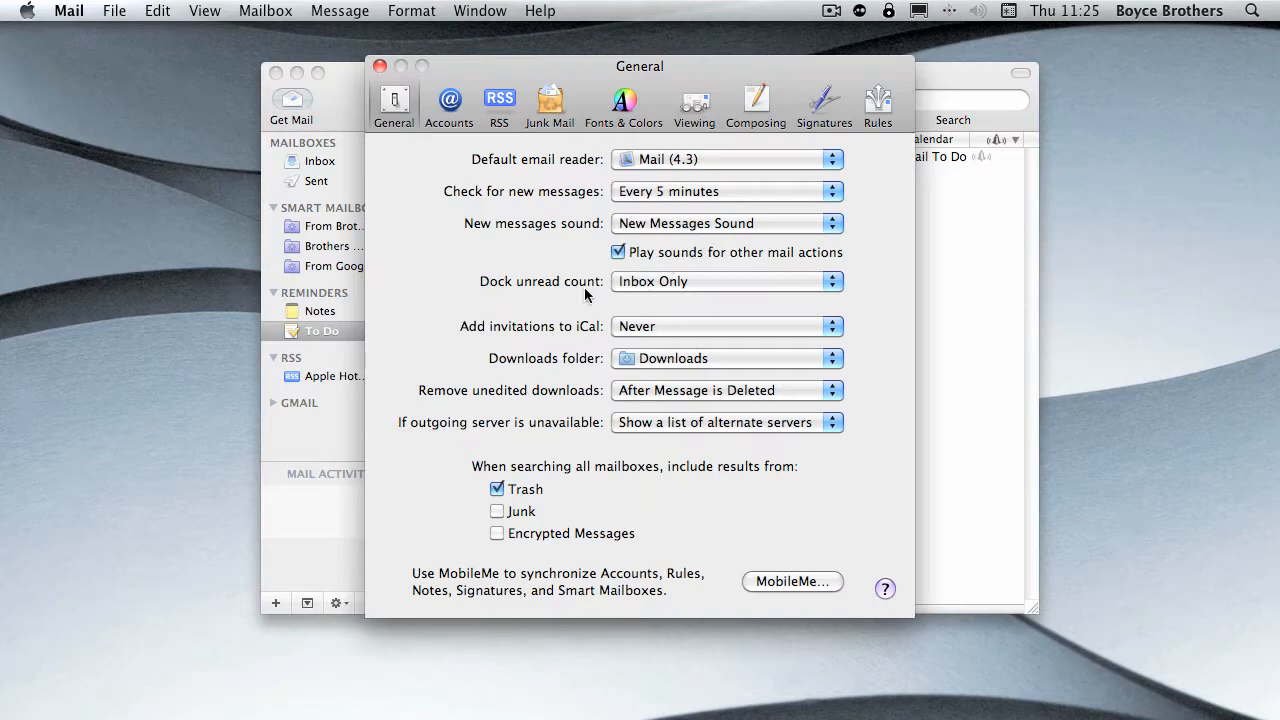
- Set the Dock unread count to All Mailboxes and return it to Inbox Only
mouse_move(531, 712)
click(745, 284)
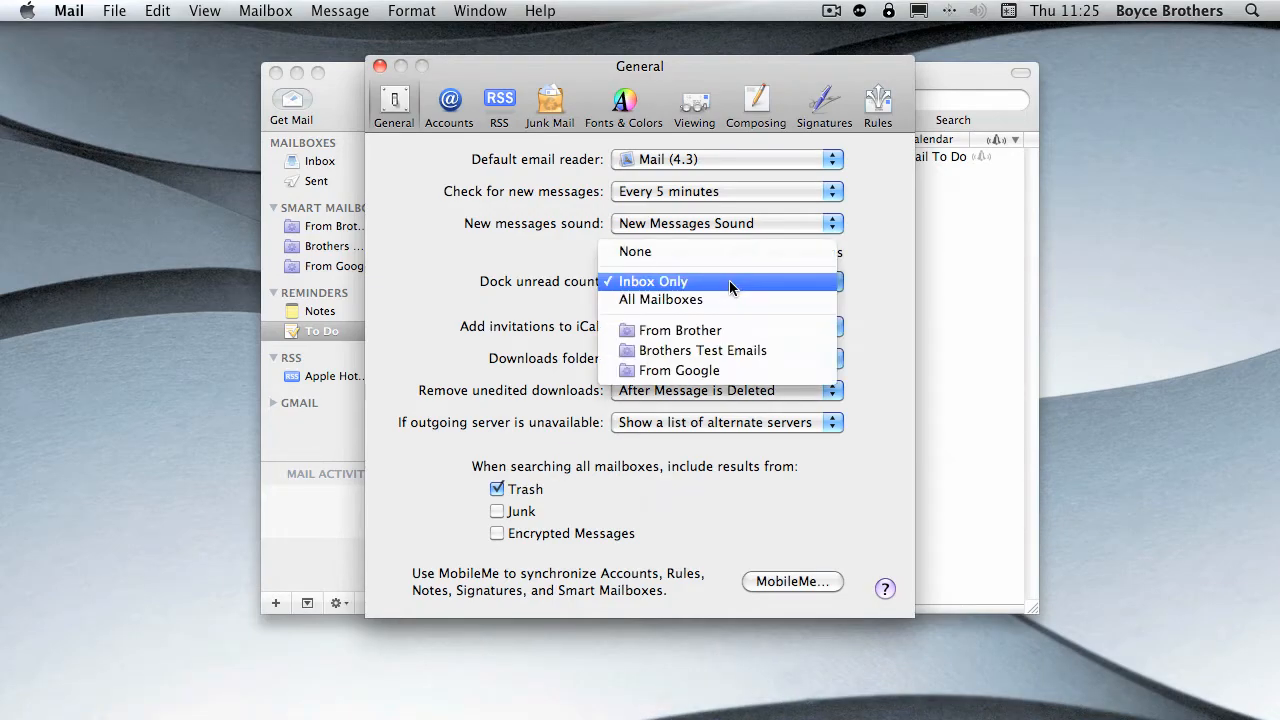
click(663, 300)
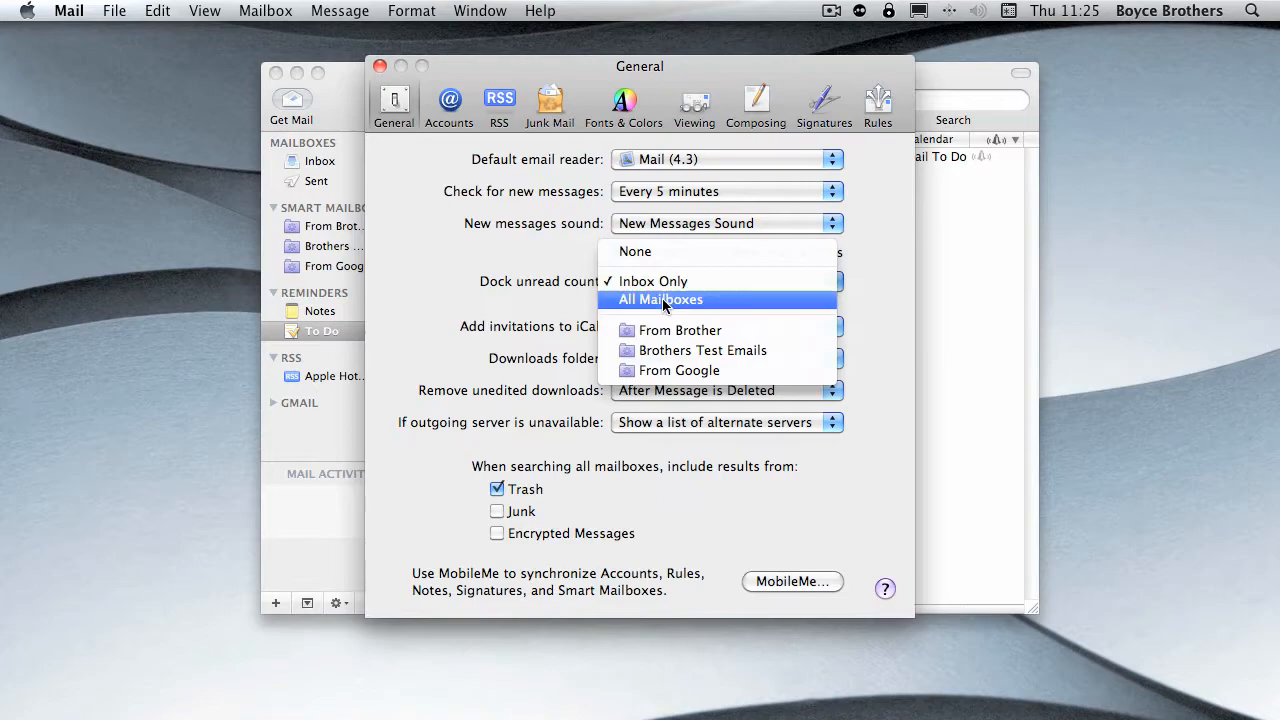
mouse_move(206, 717)
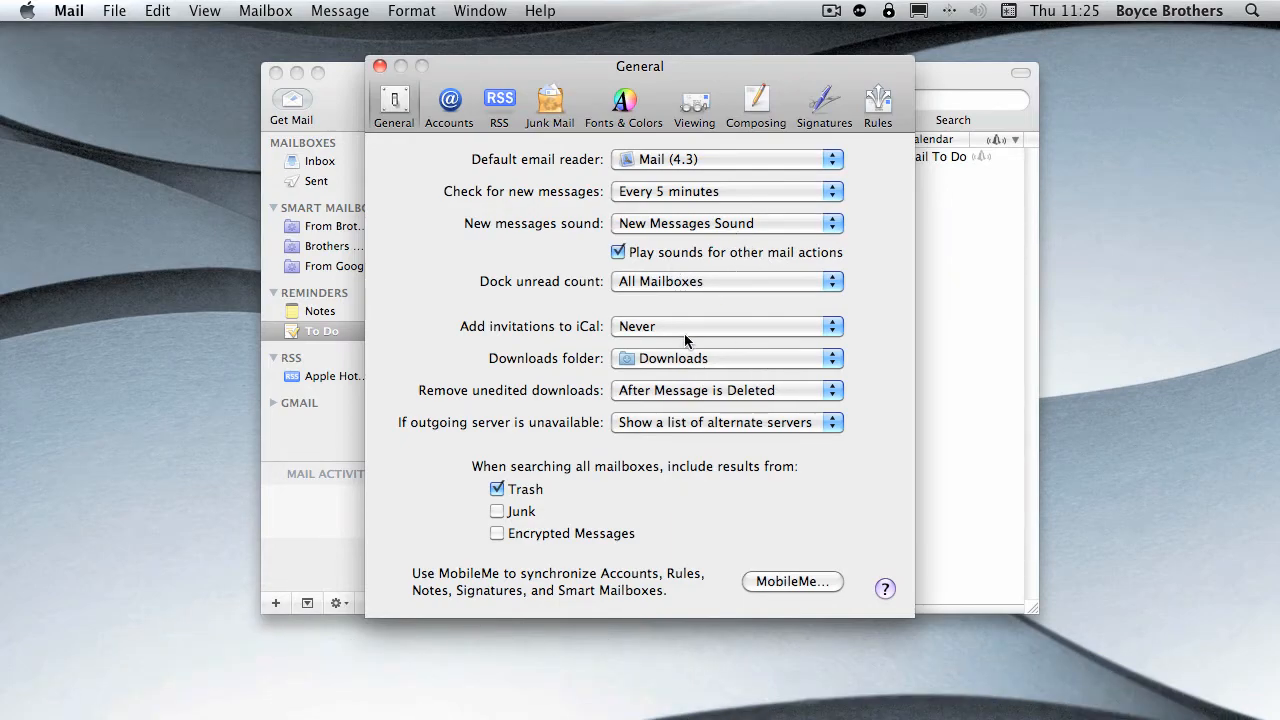
click(690, 288)
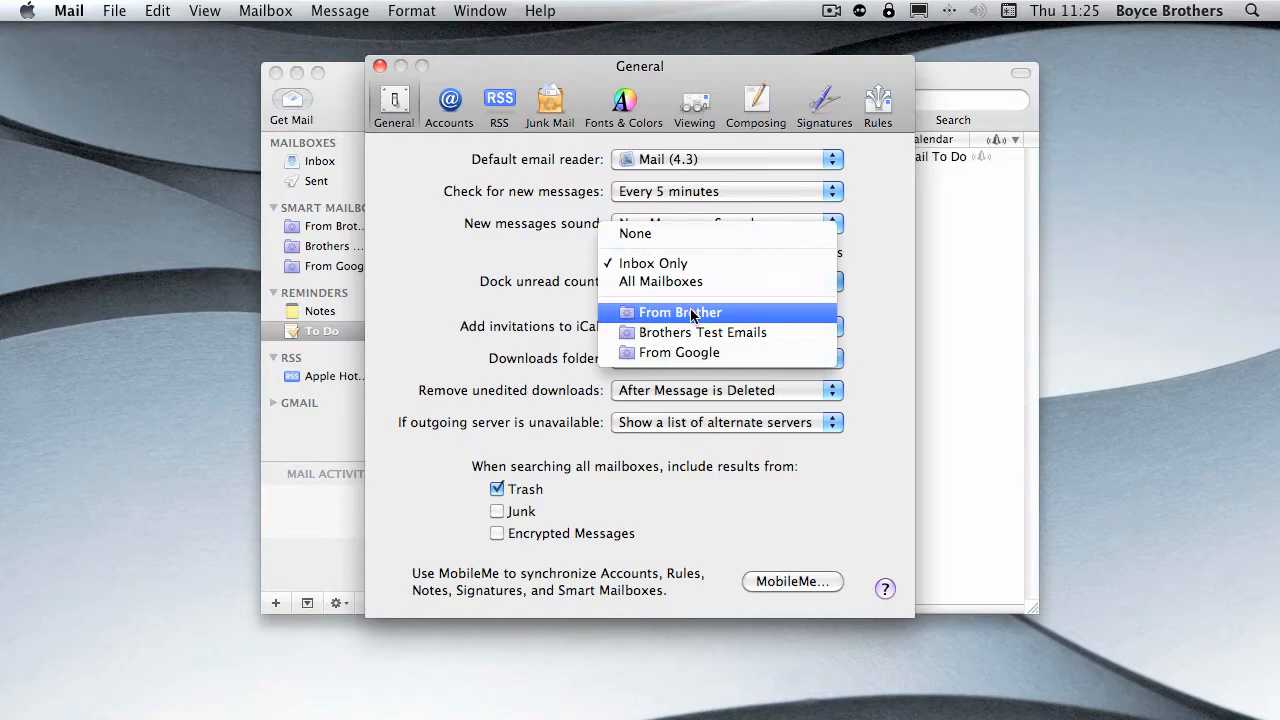
click(641, 263)
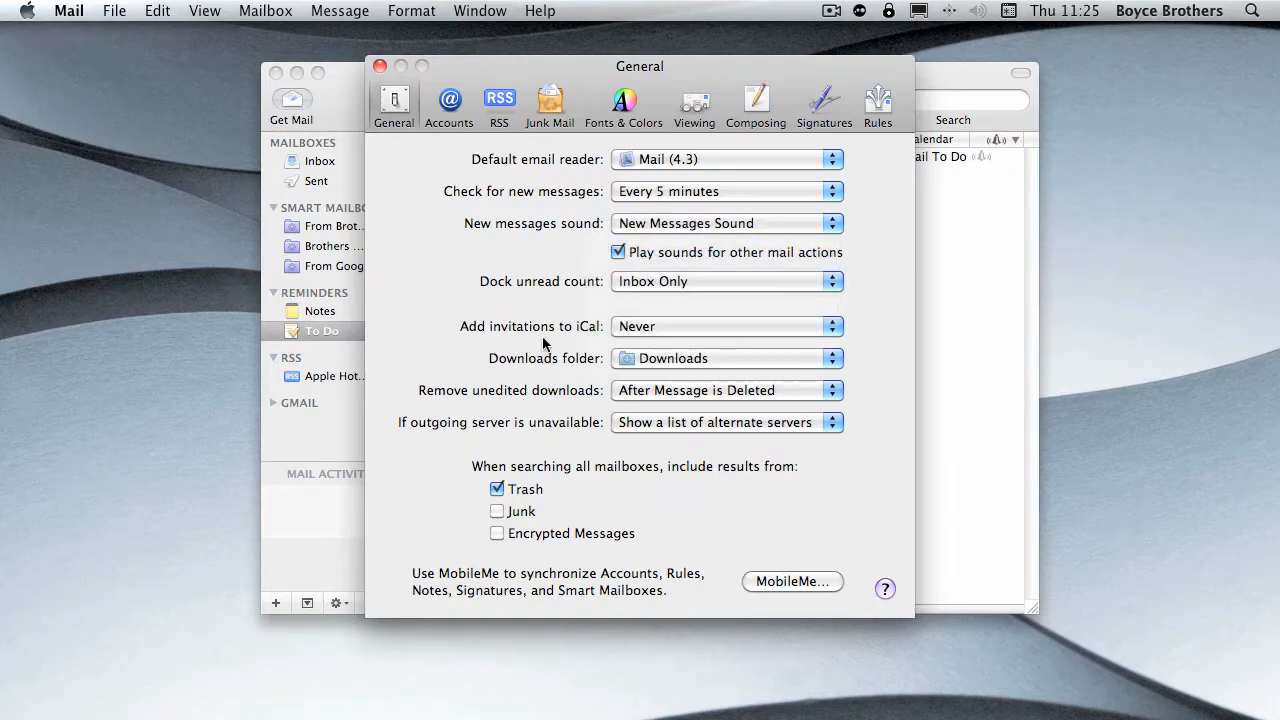
- Look at the choices for iCal invitations, the downloads folder and an unavailable outgoing server, and view the Fonts & Colors preferences
click(640, 326)
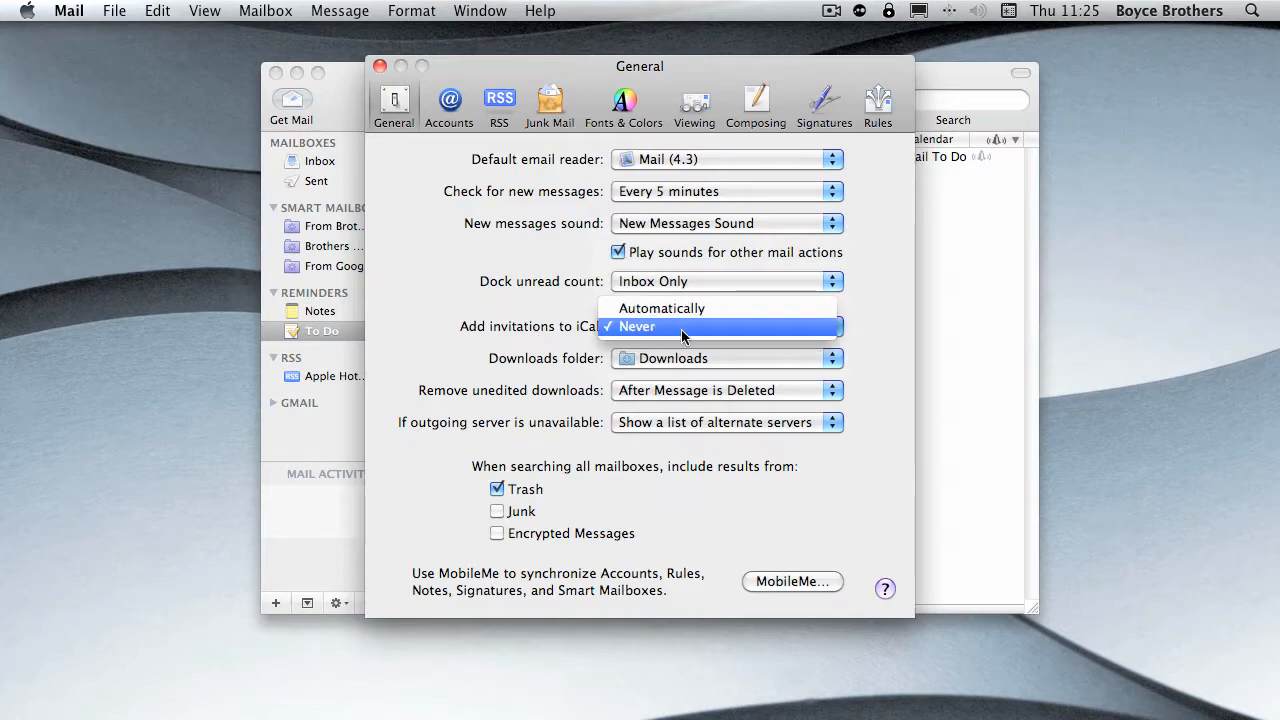
click(495, 360)
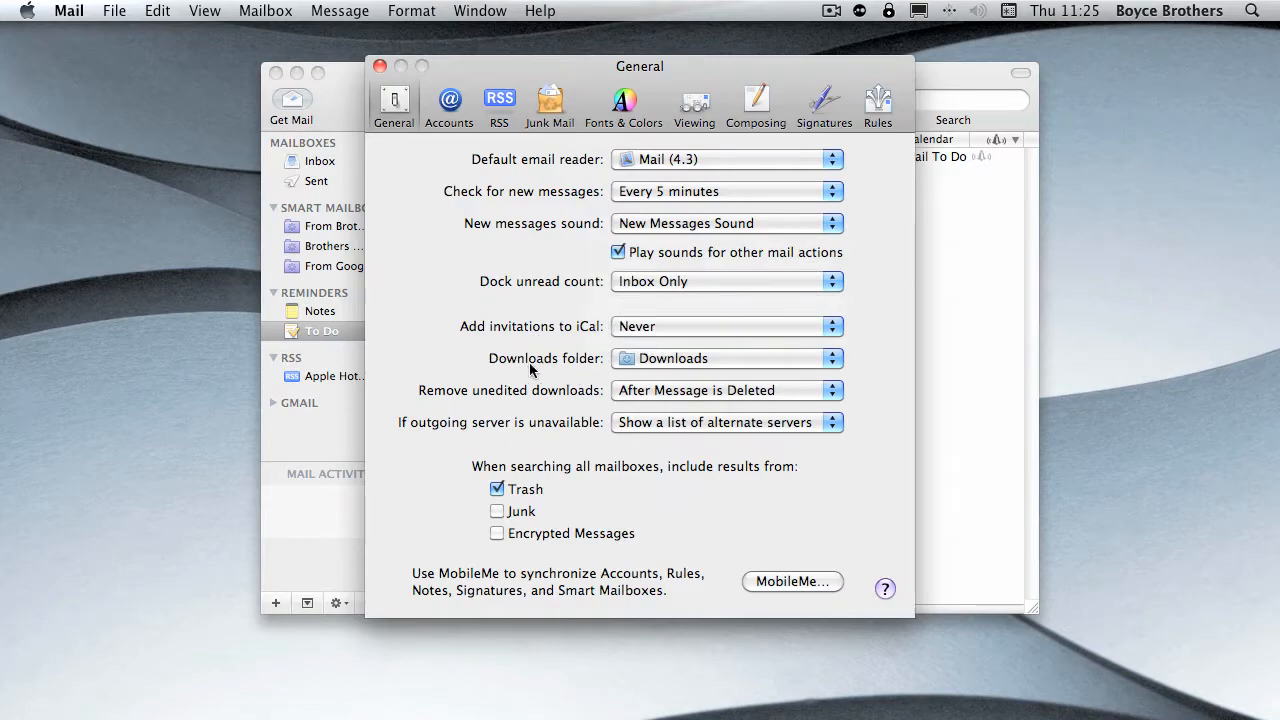
click(664, 368)
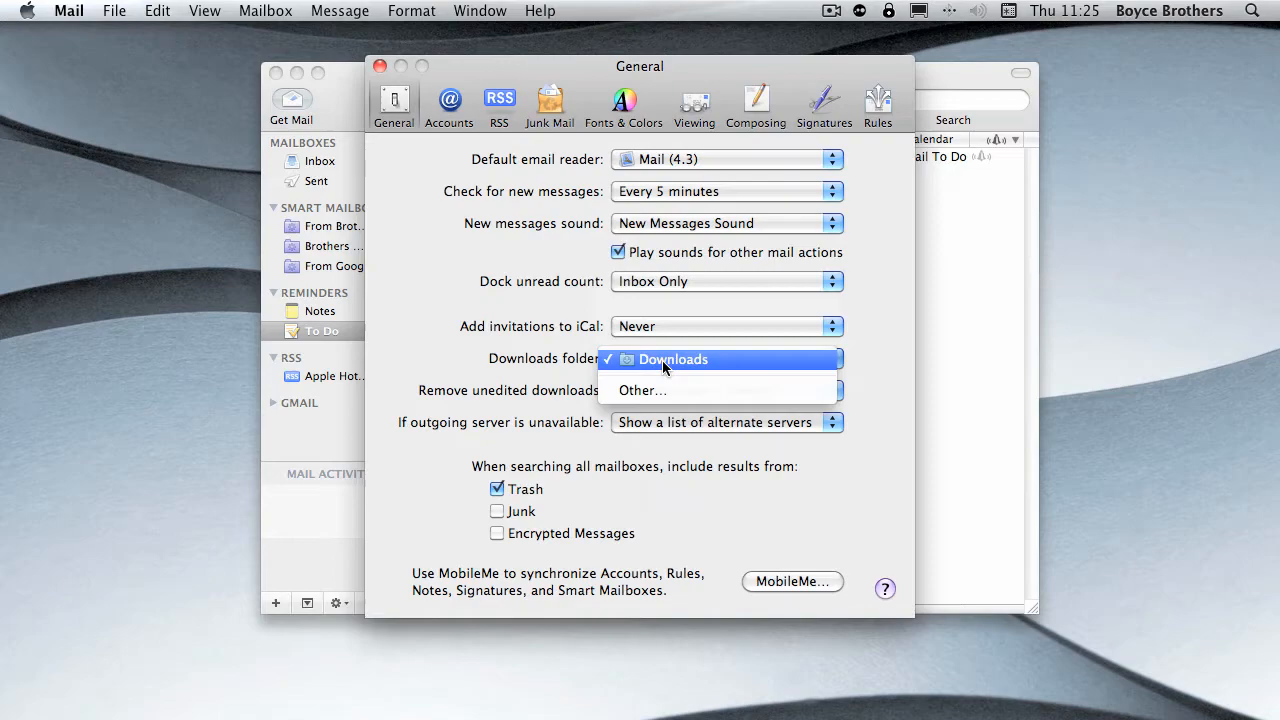
click(452, 374)
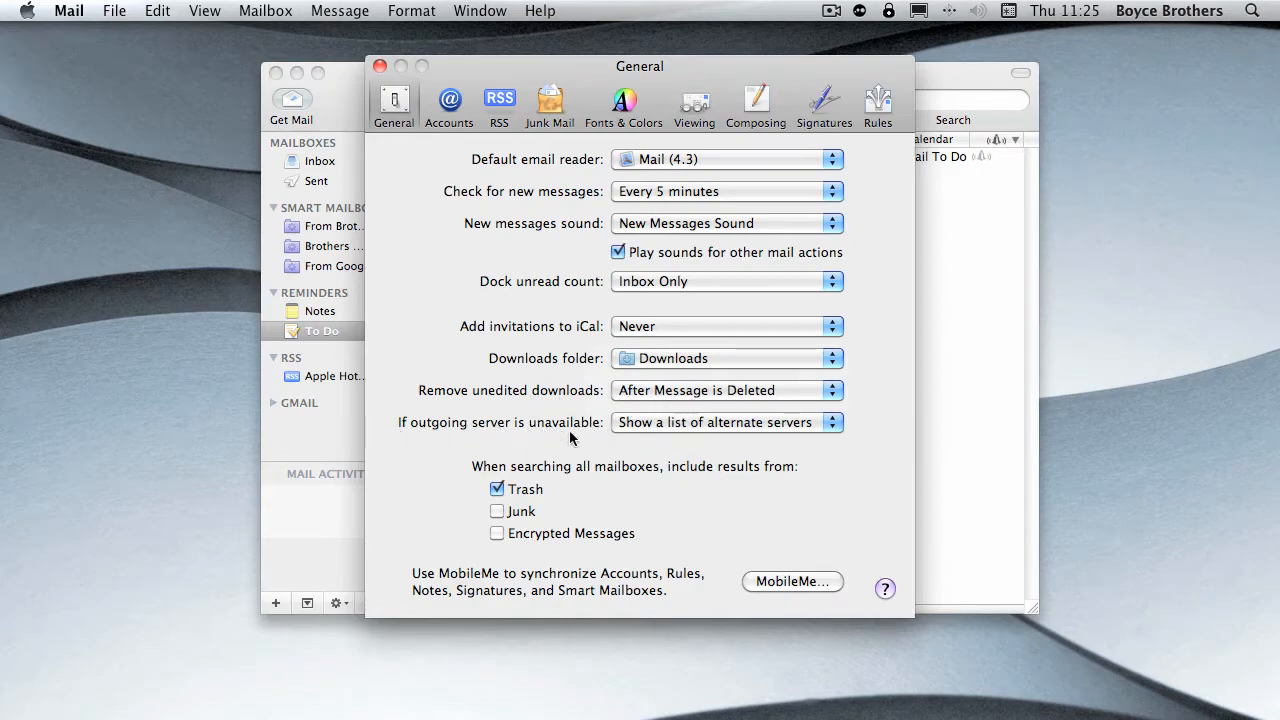
click(666, 422)
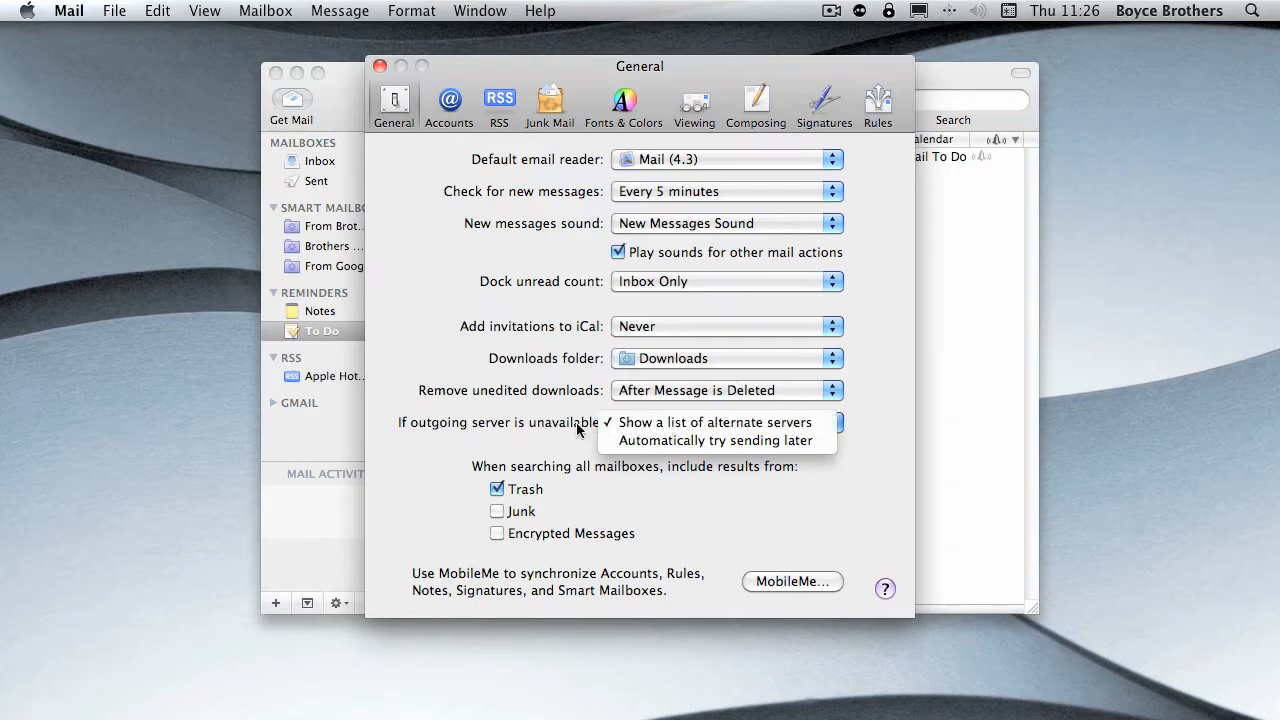
click(623, 105)
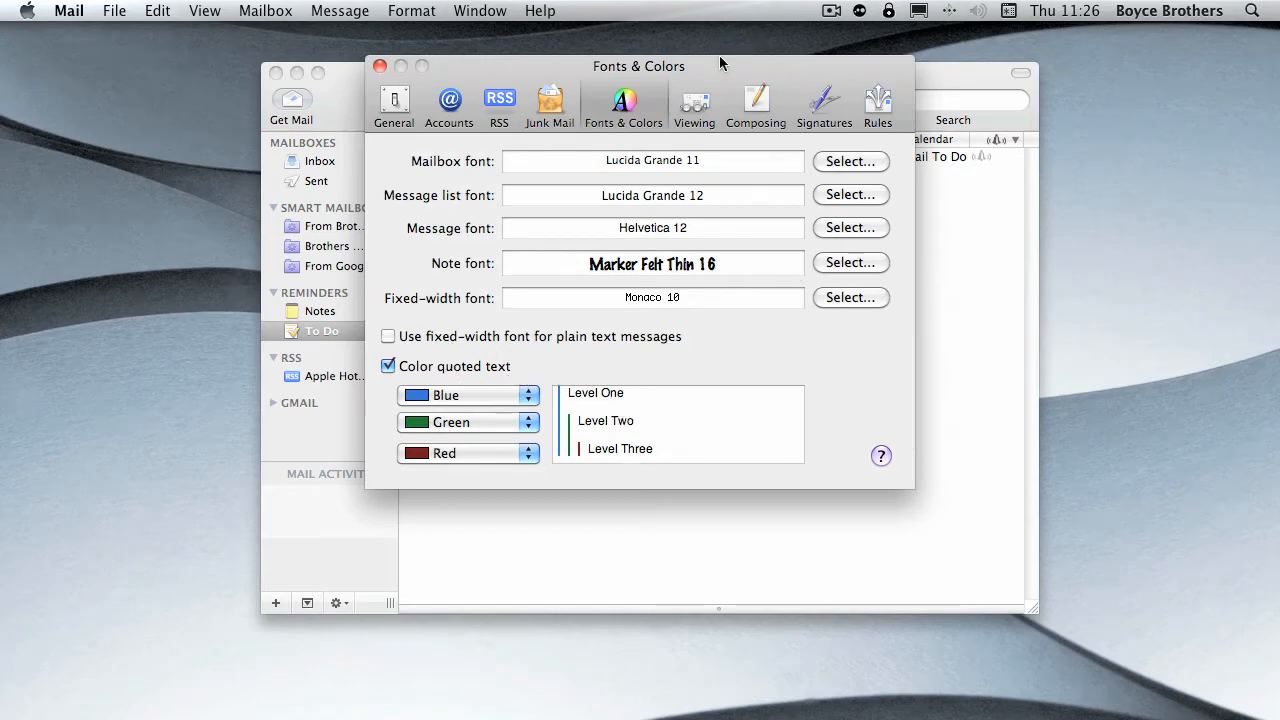
- Set the header detail to All in the Viewing preferences and open the Inbox message "Import your contacts and old email"
click(690, 110)
click(580, 168)
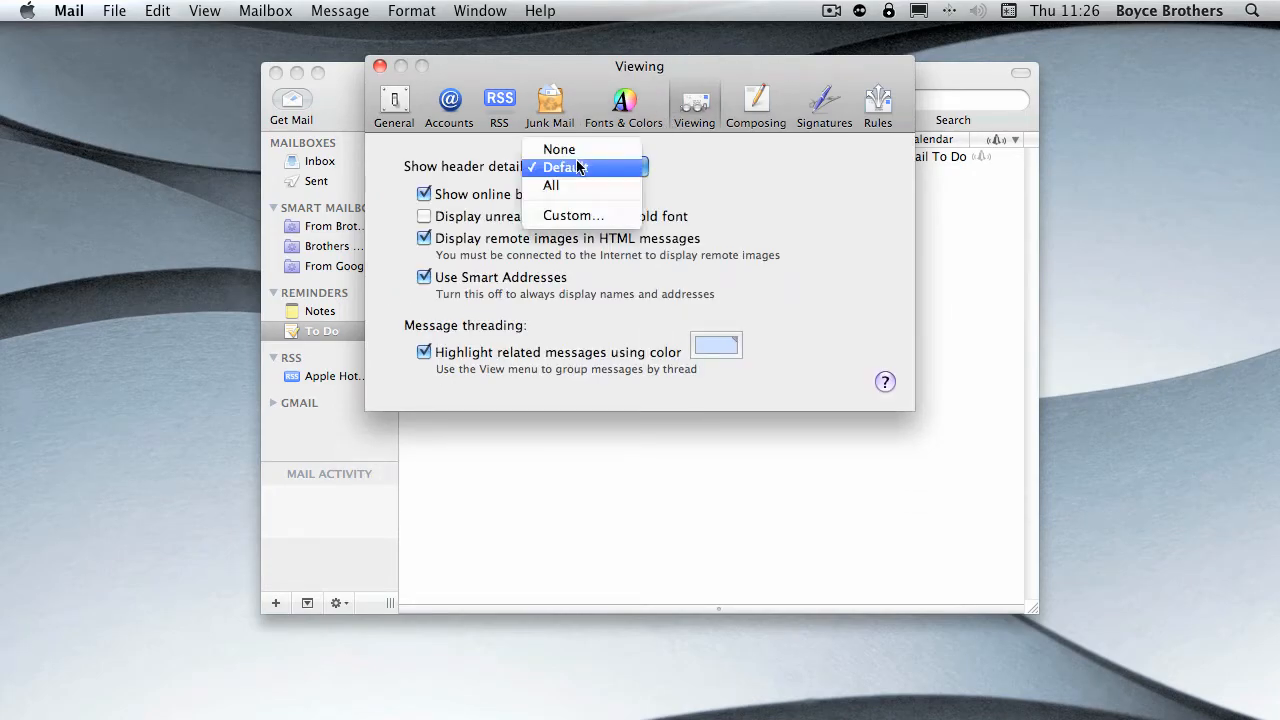
click(583, 170)
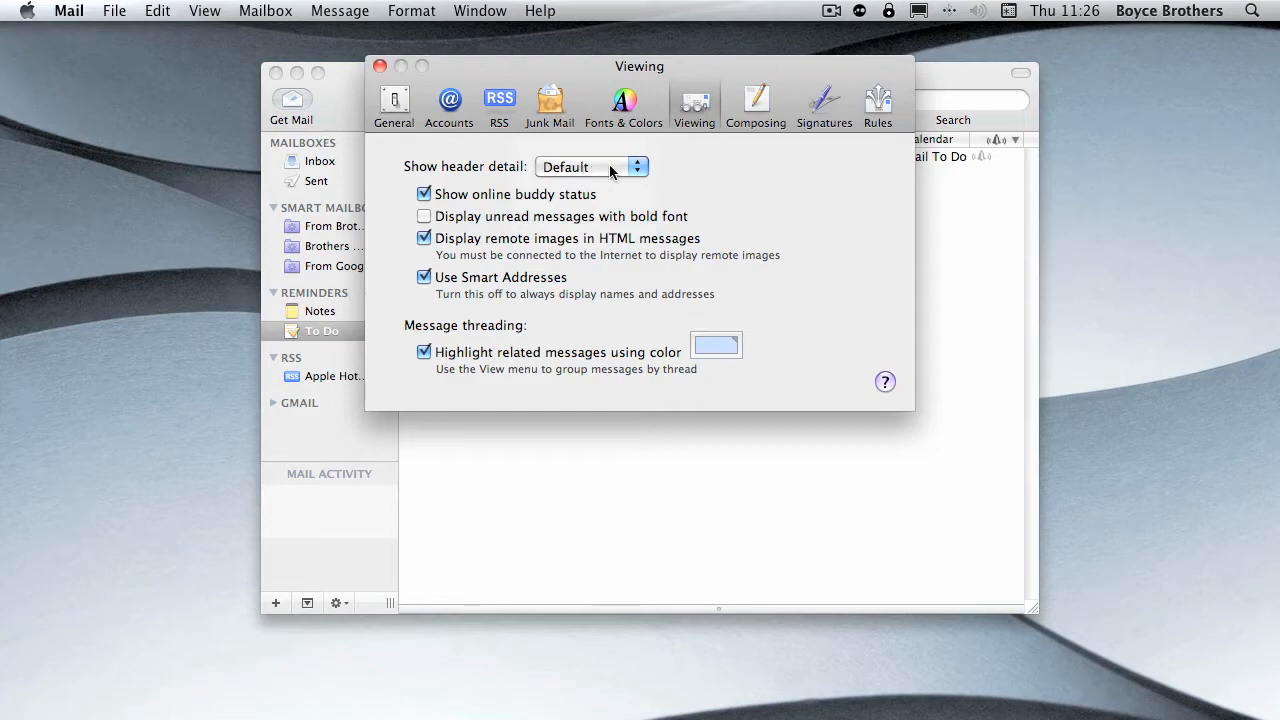
click(609, 164)
click(561, 188)
click(380, 66)
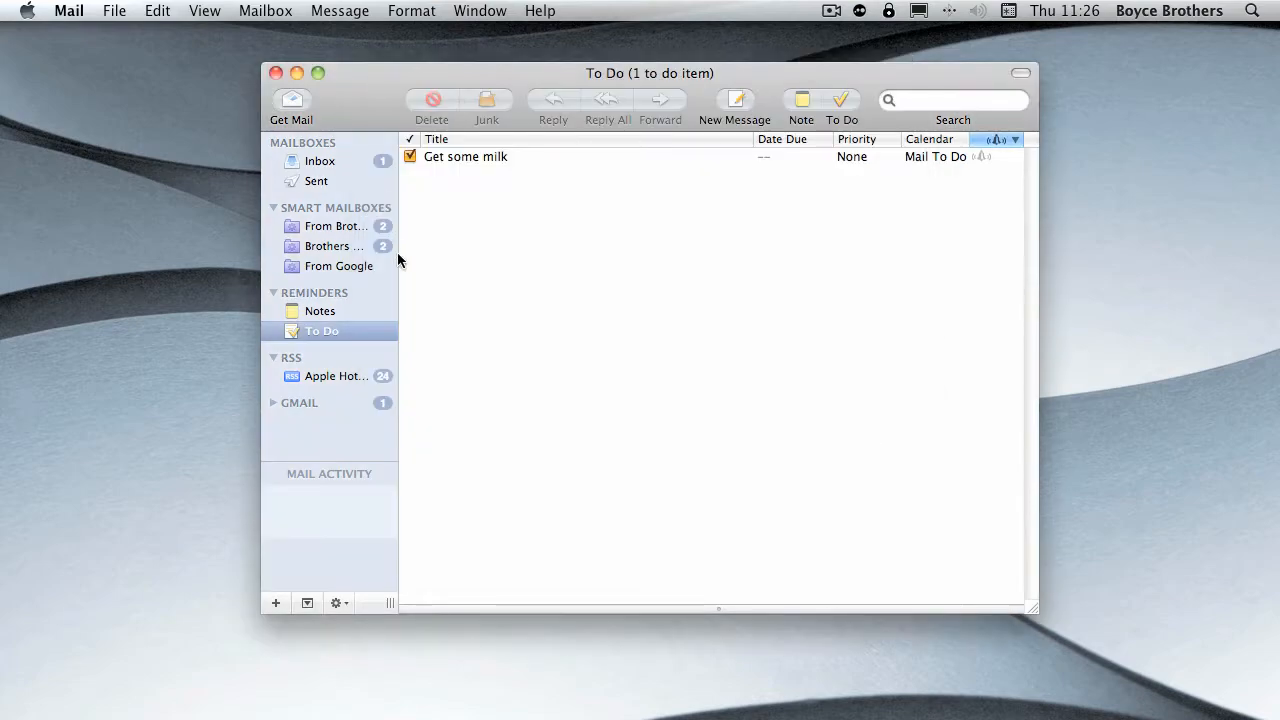
click(330, 162)
click(478, 190)
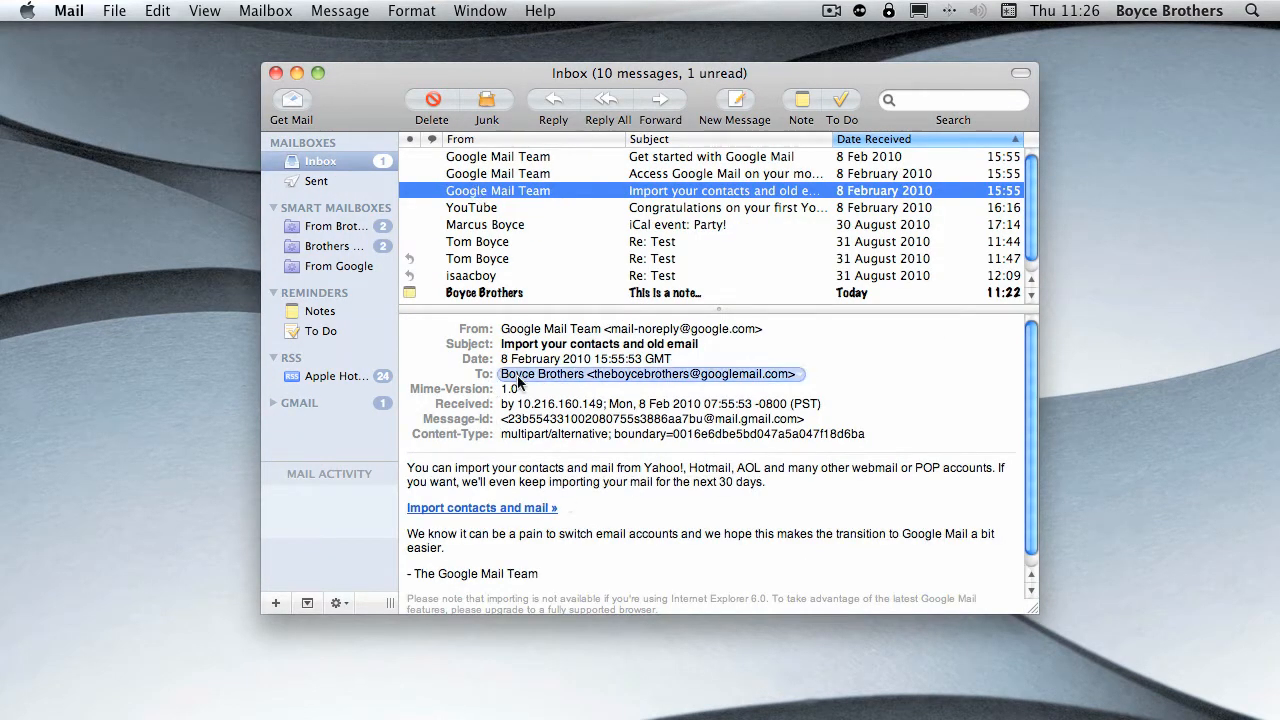
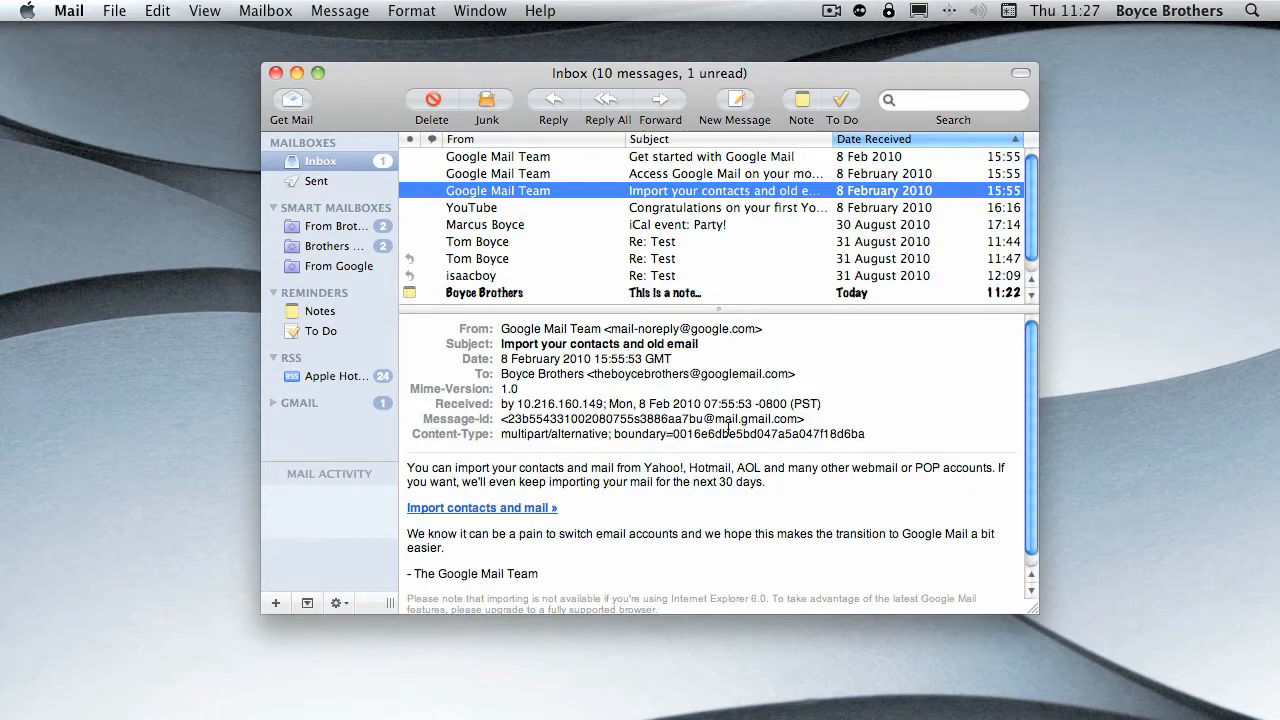
- Set the header detail to None in the Viewing preferences
click(122, 10)
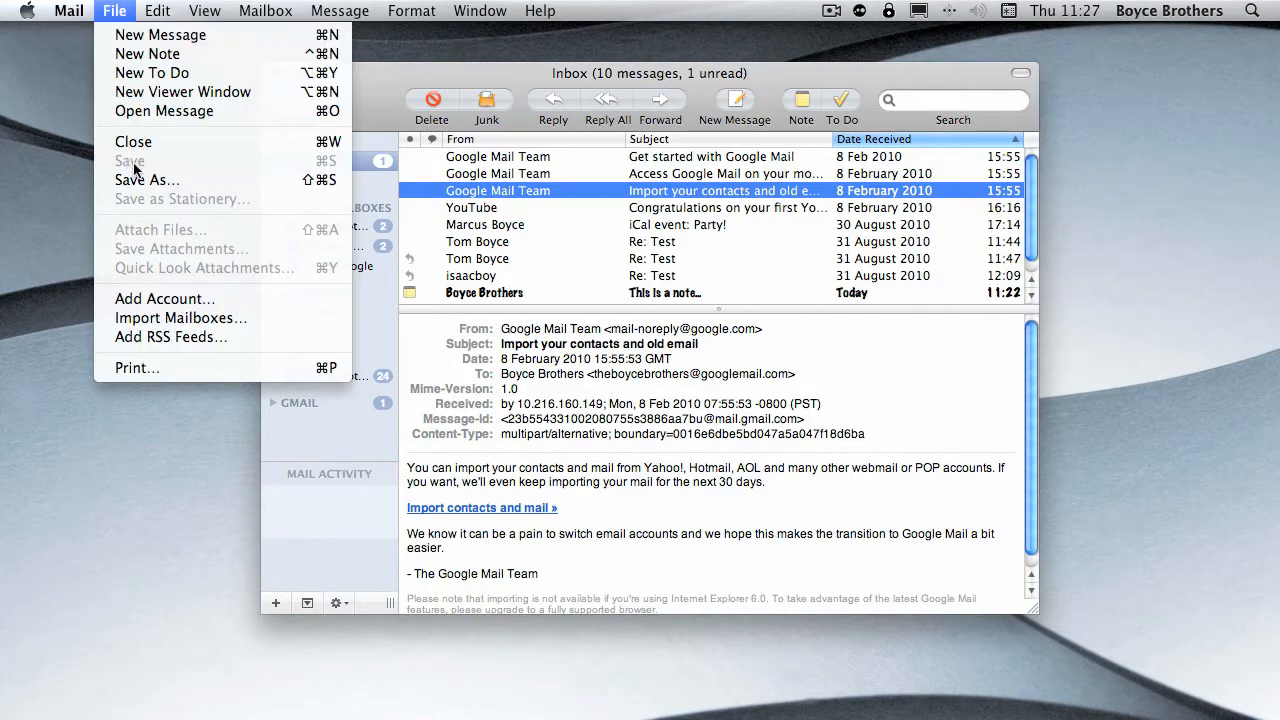
mouse_move(62, 10)
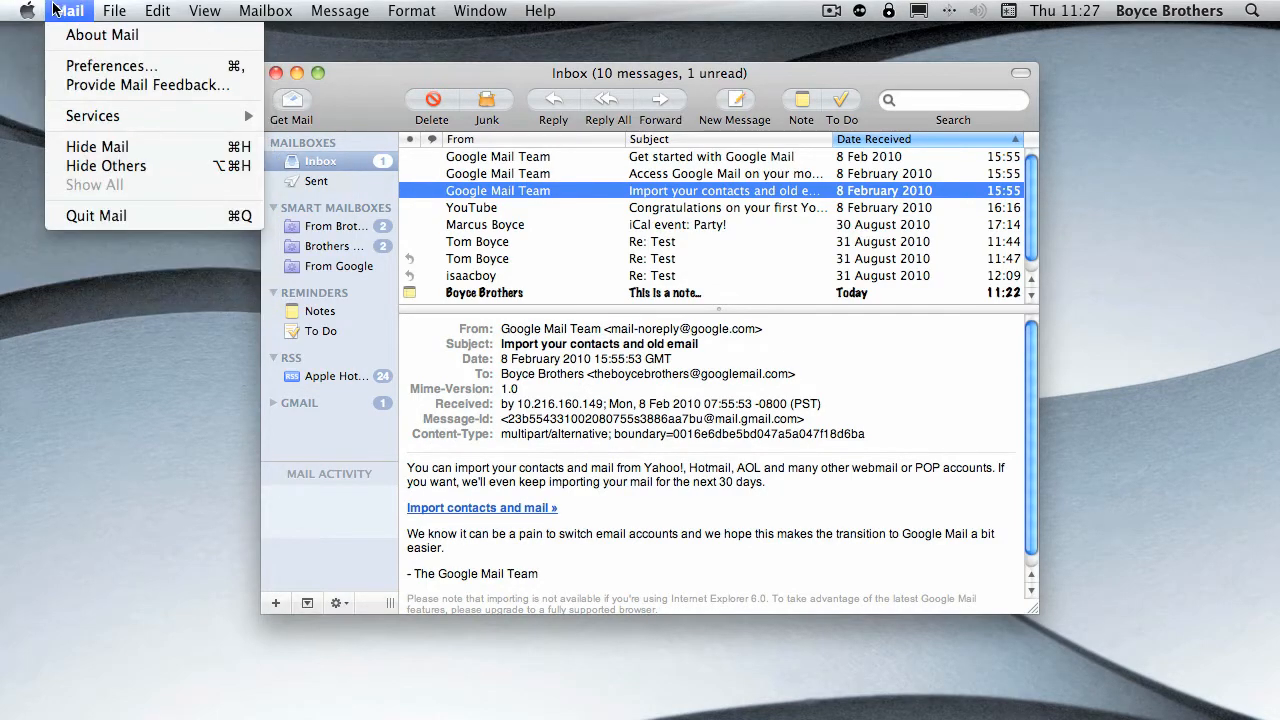
click(119, 66)
click(561, 219)
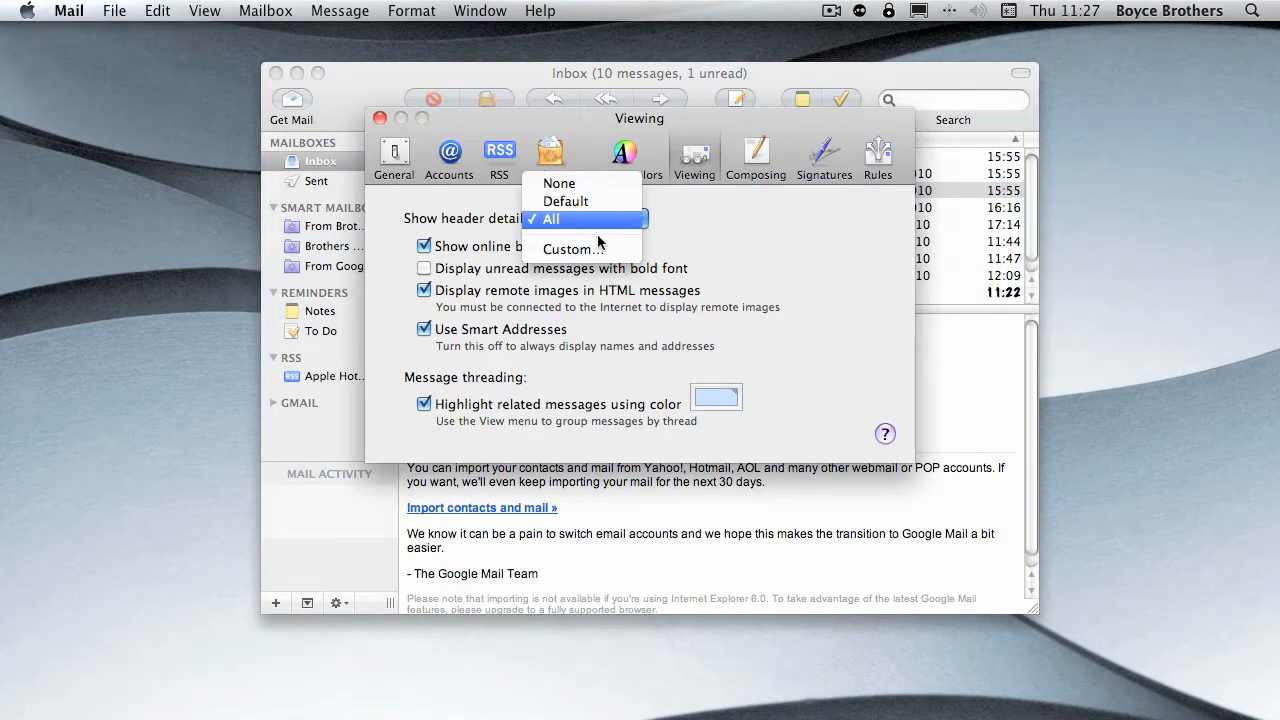
click(595, 182)
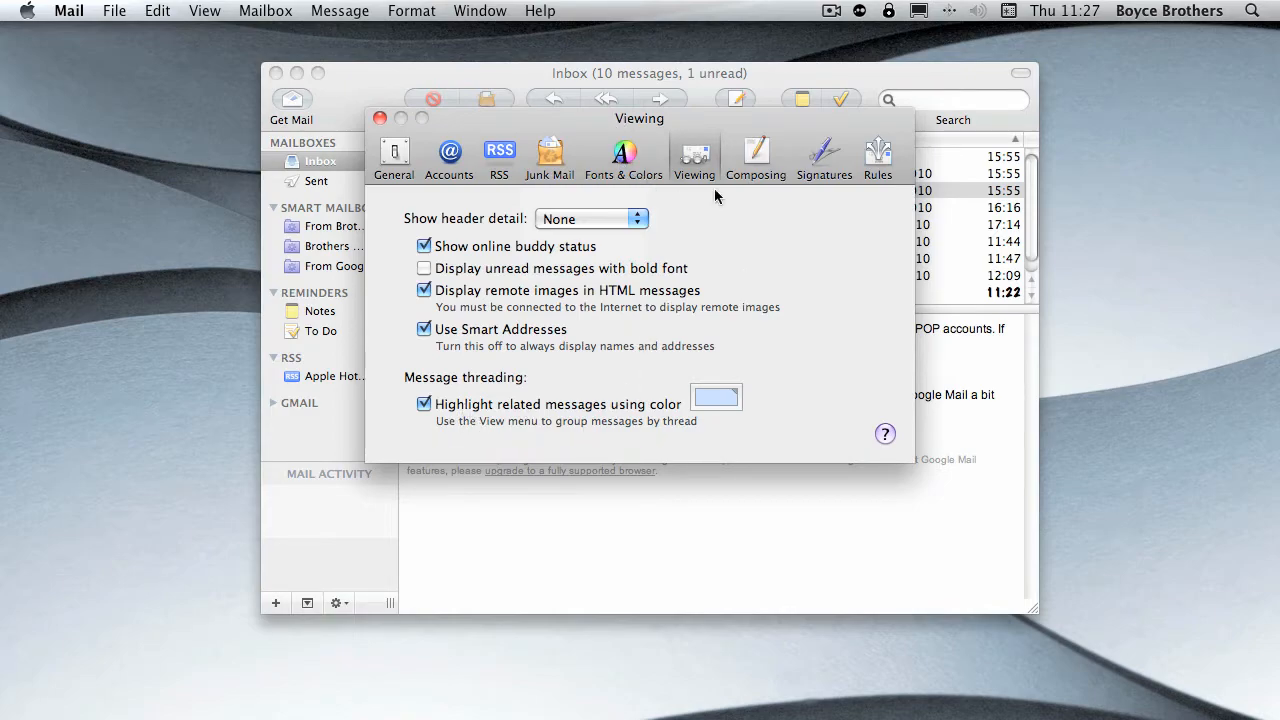
- Open the Composing preferences and look at the message format and spelling check choices, keeping Rich Text and as I type
click(757, 156)
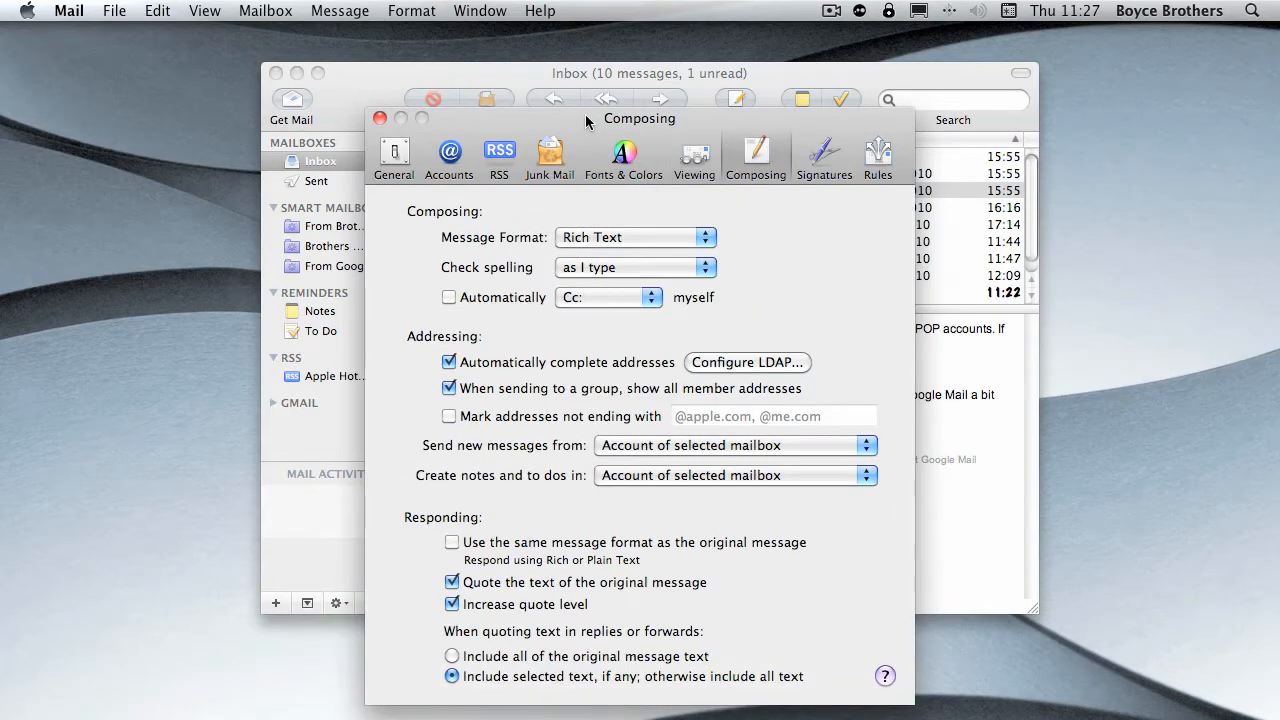
drag(586, 114, 569, 63)
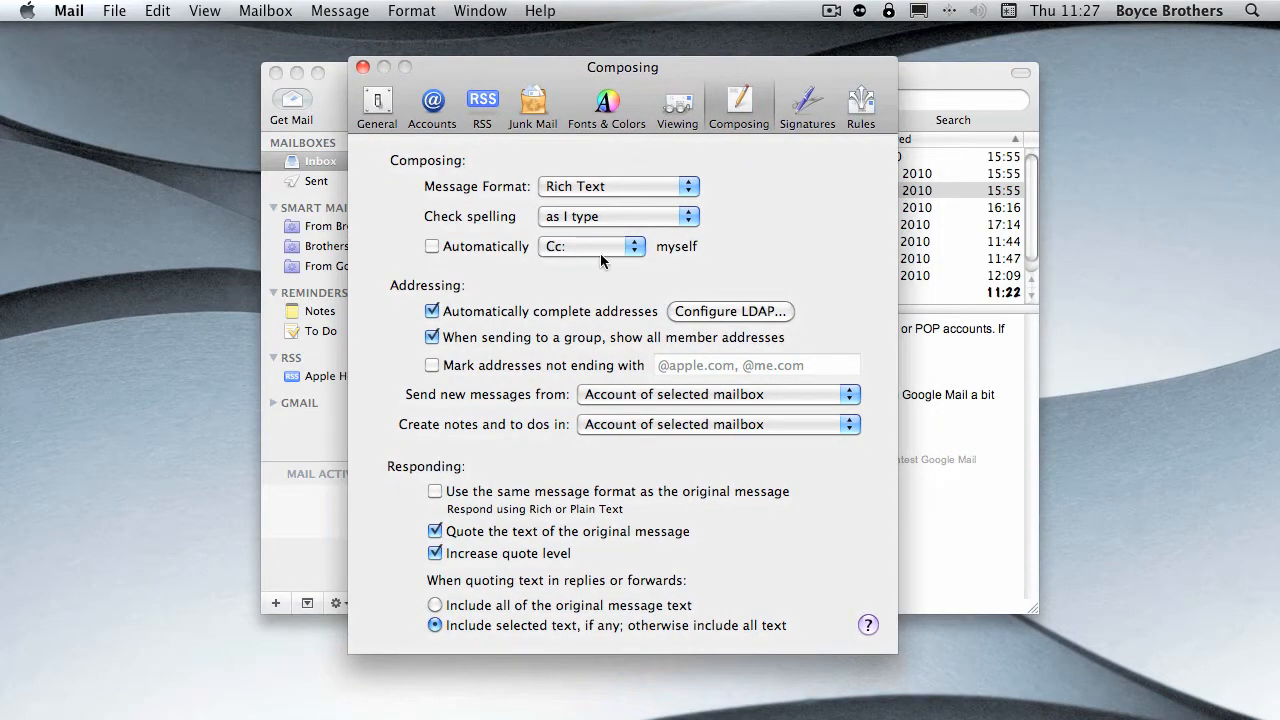
click(662, 188)
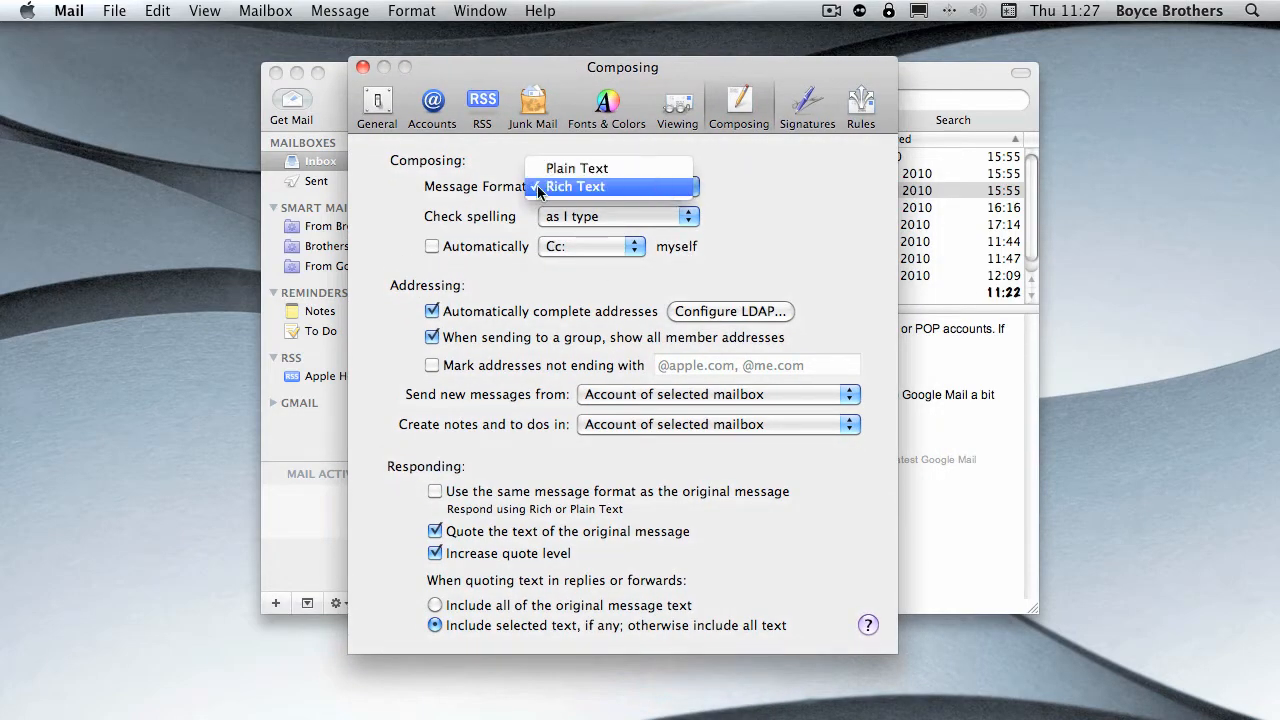
click(576, 186)
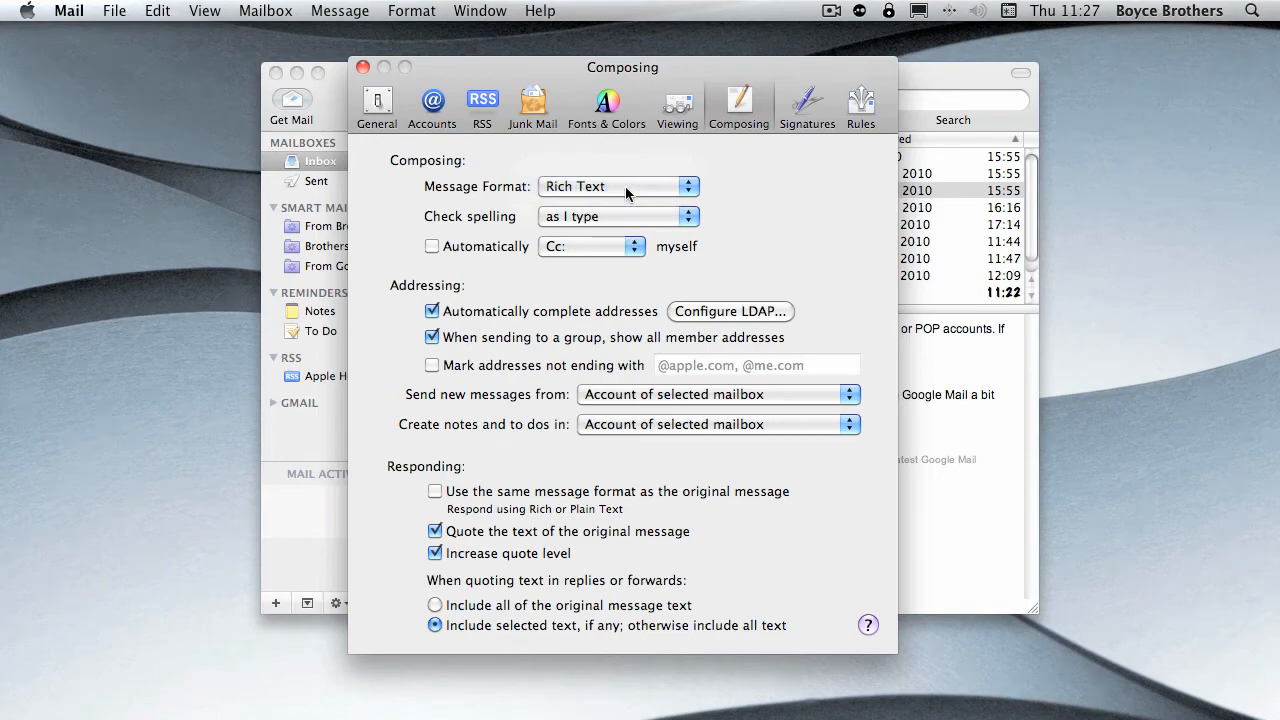
click(586, 216)
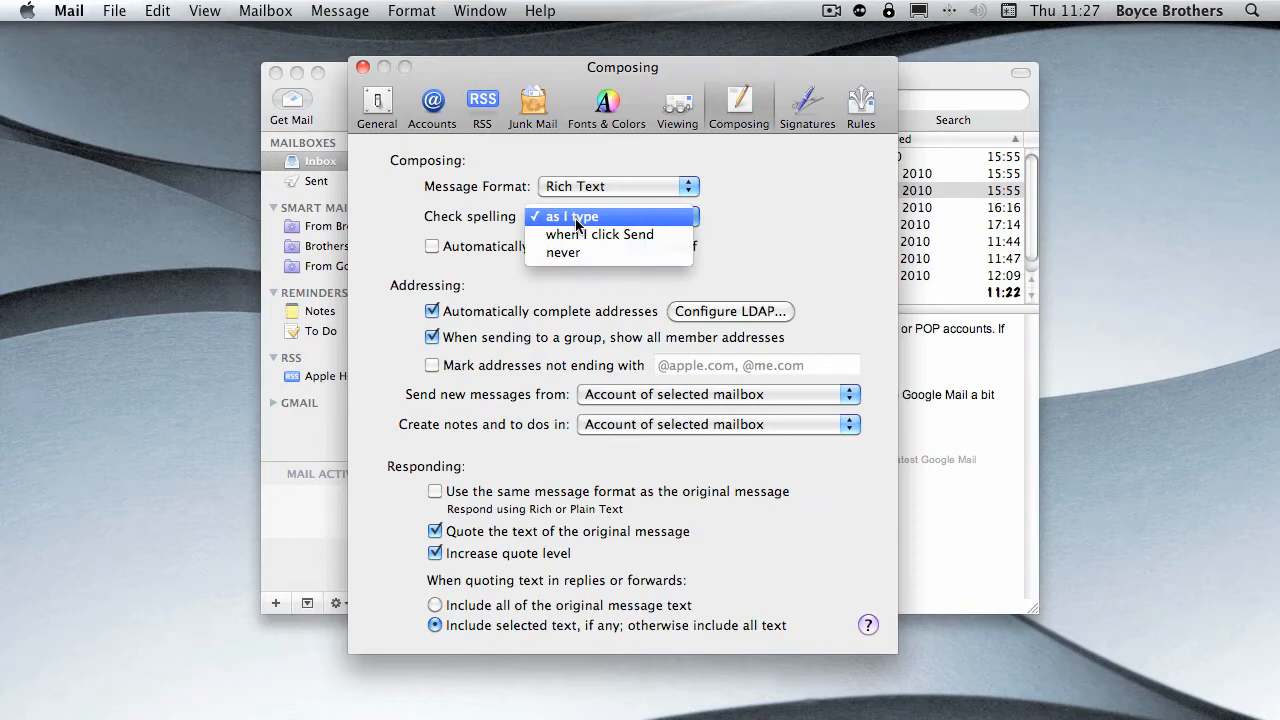
click(722, 186)
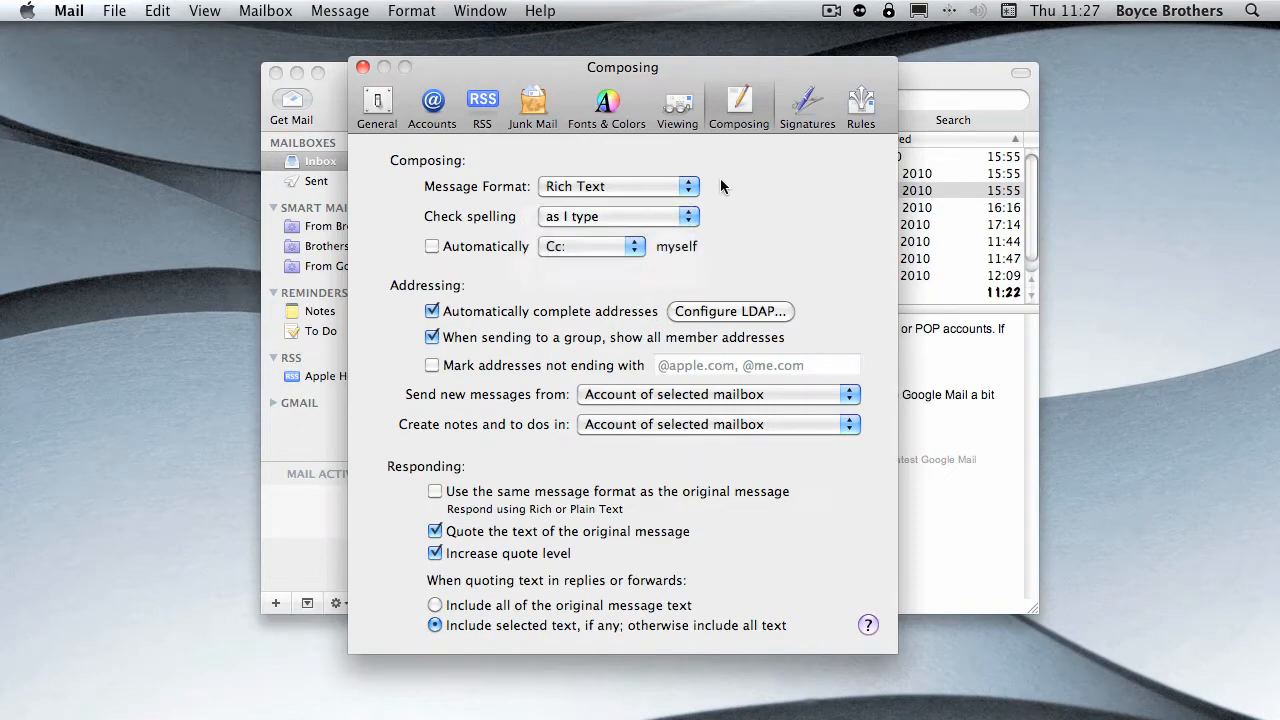
- Close the preferences and start a new message with the body text "here is a tyipo"
click(362, 67)
click(736, 102)
click(566, 316)
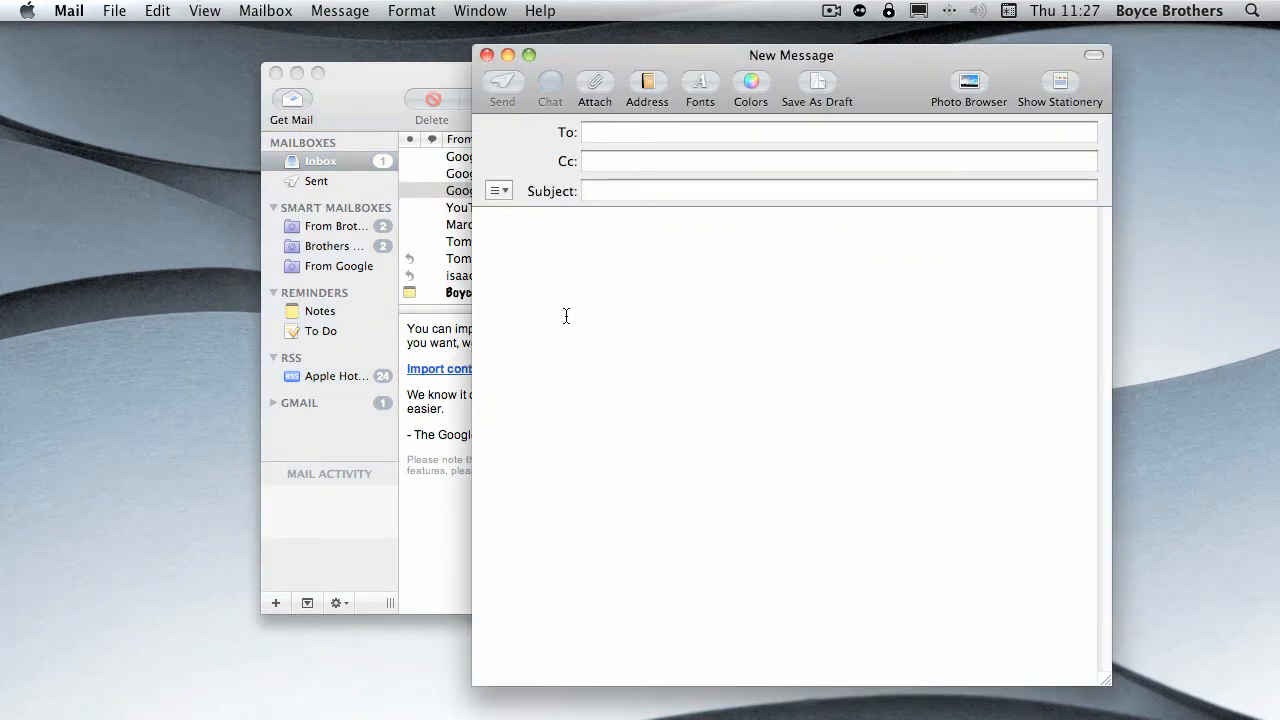
text(here is a )
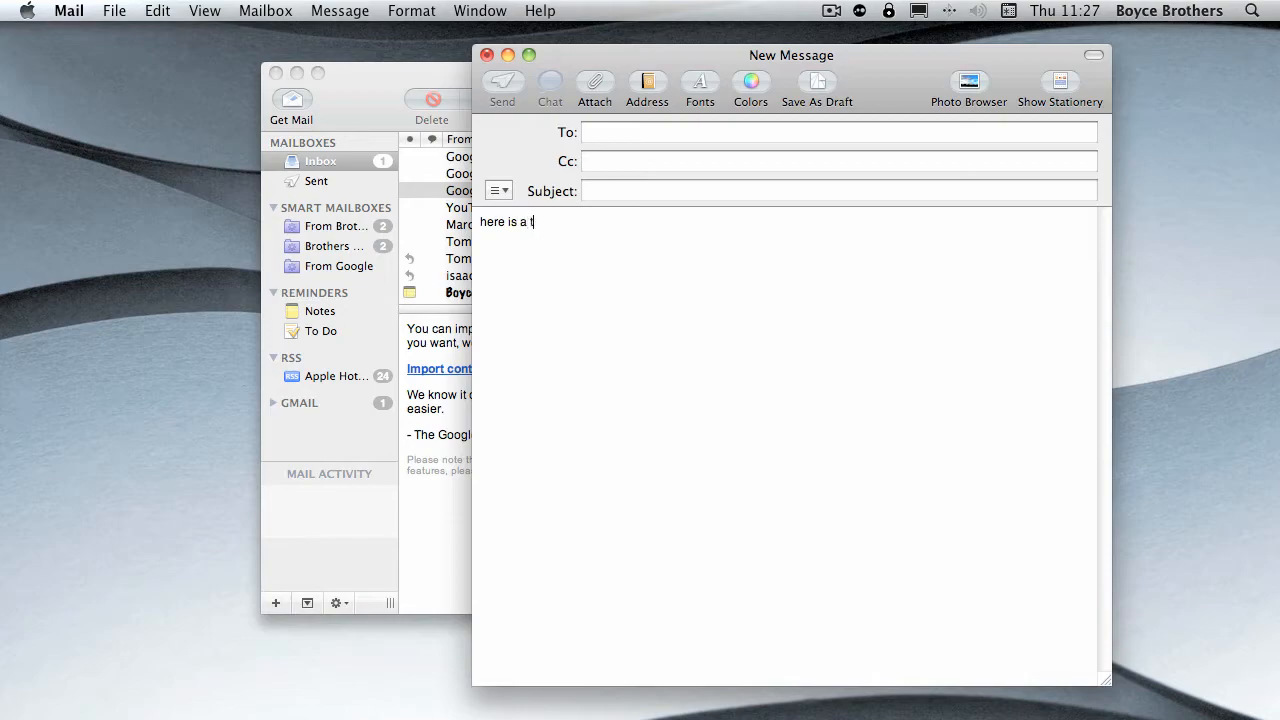
text(tyipo)
- Correct the misspelled word "tyipo" in the message body to the suggested spelling "typo"
right_click(543, 222)
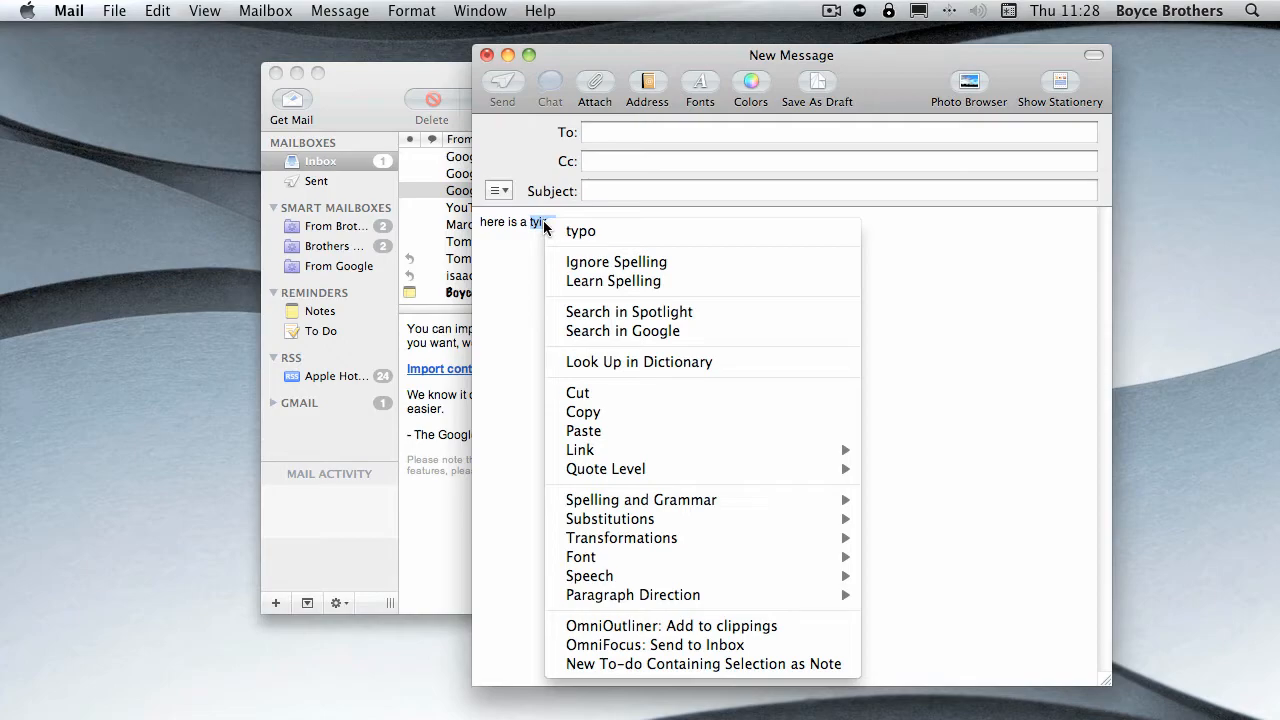
click(580, 231)
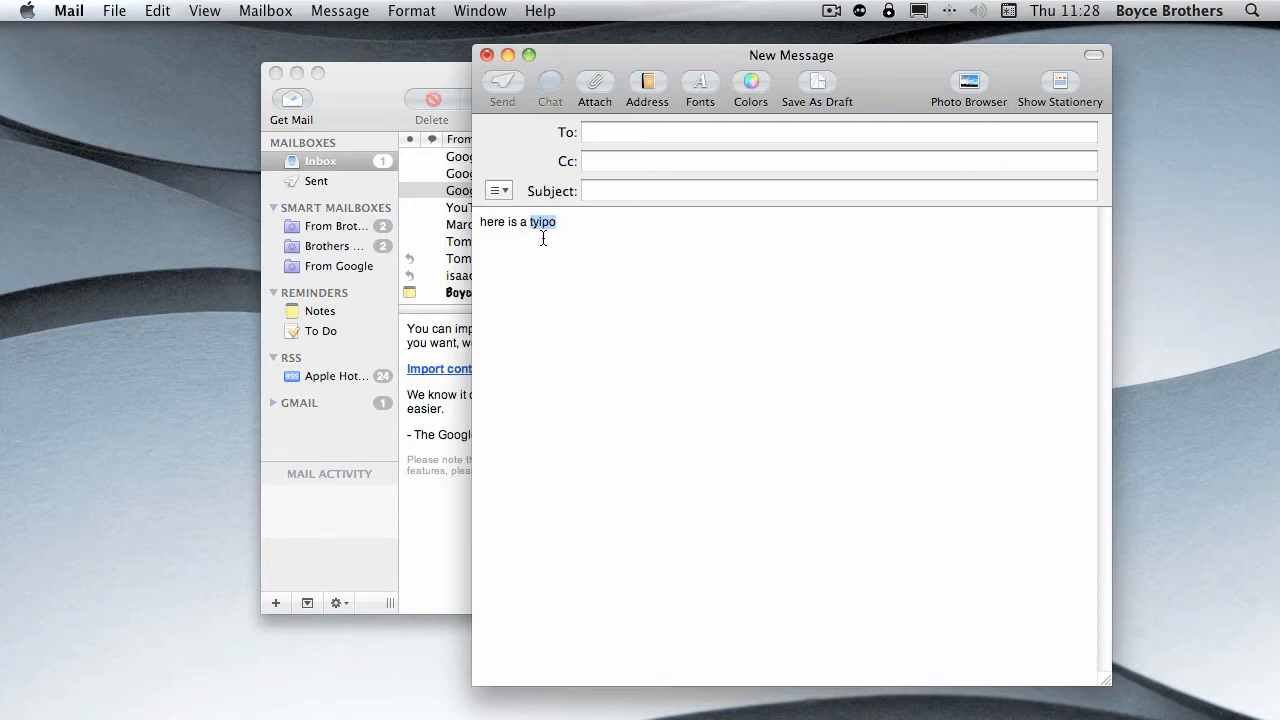
right_click(544, 224)
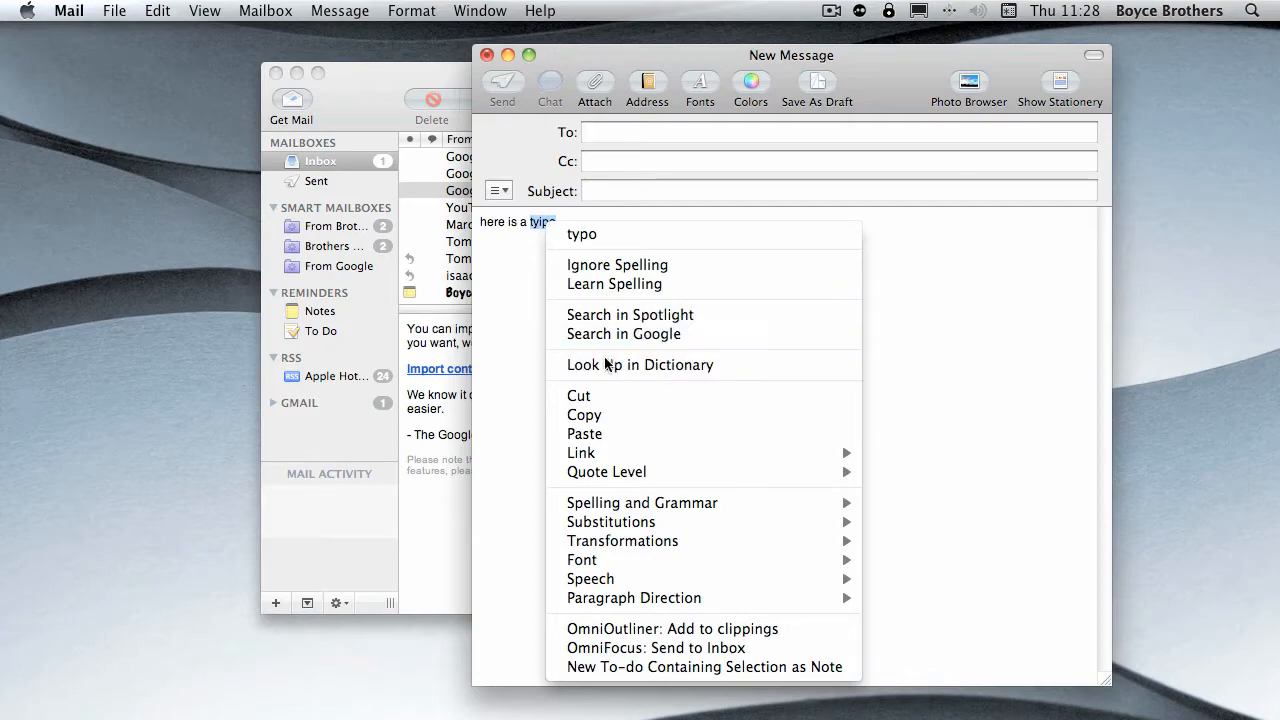
click(576, 238)
click(572, 242)
- Look up the word "typo" from the message body in Dictionary, then quit Dictionary to return to the message
double_click(538, 222)
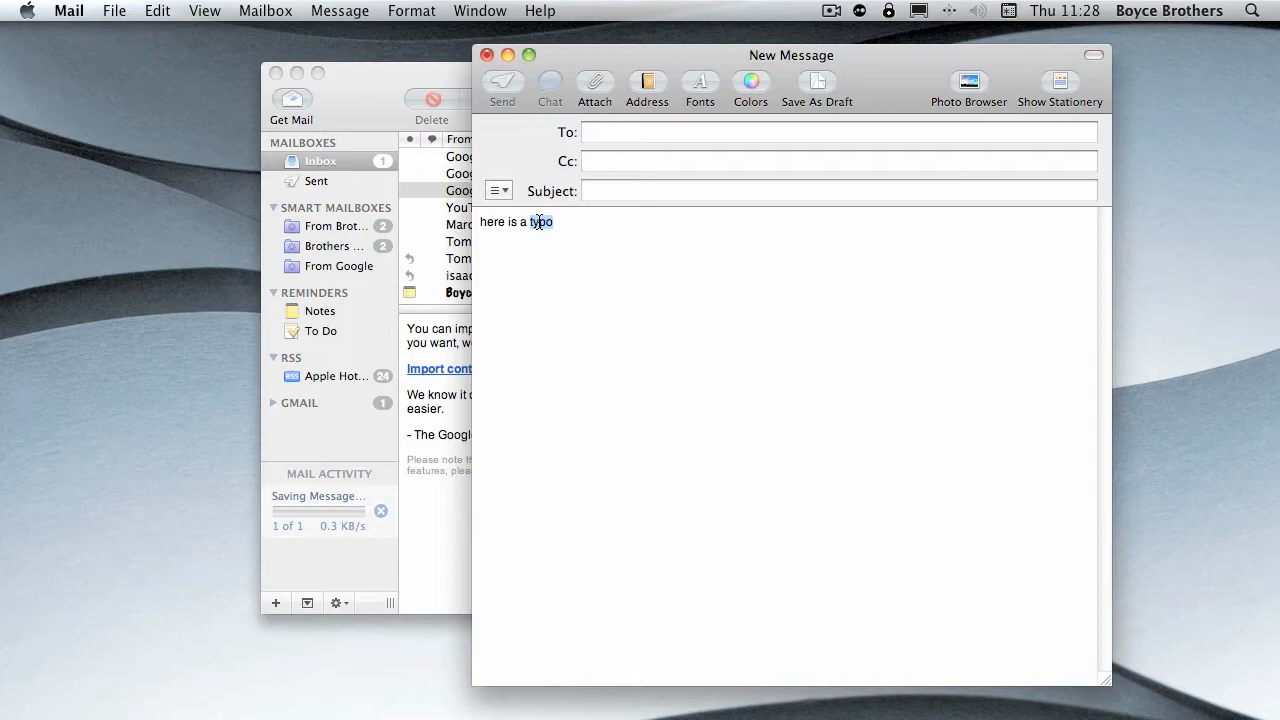
right_click(538, 222)
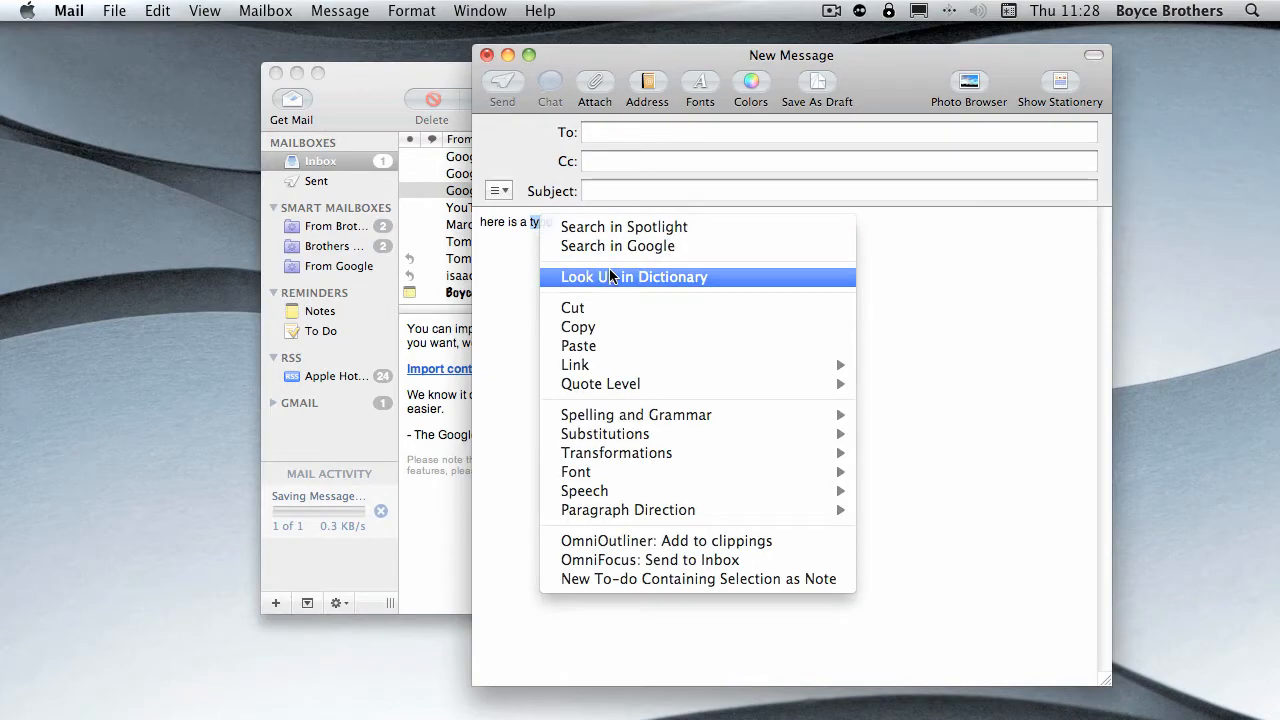
click(612, 276)
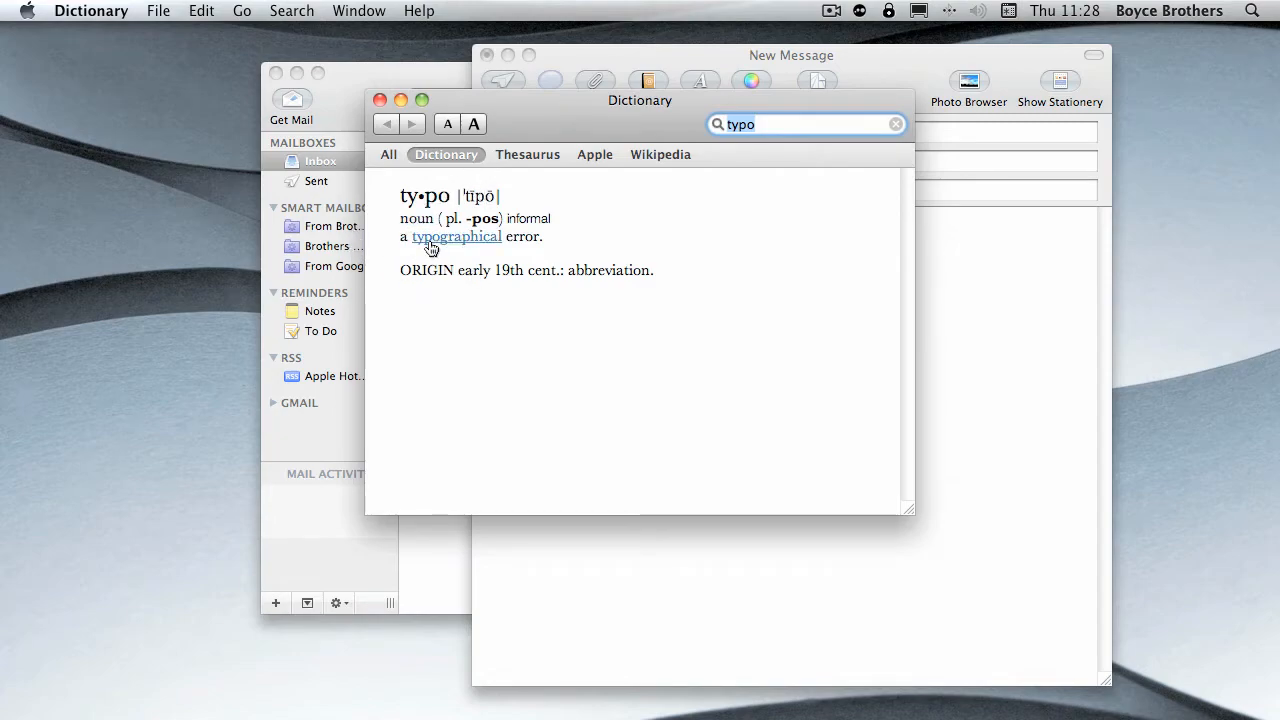
key(super+q)
click(600, 269)
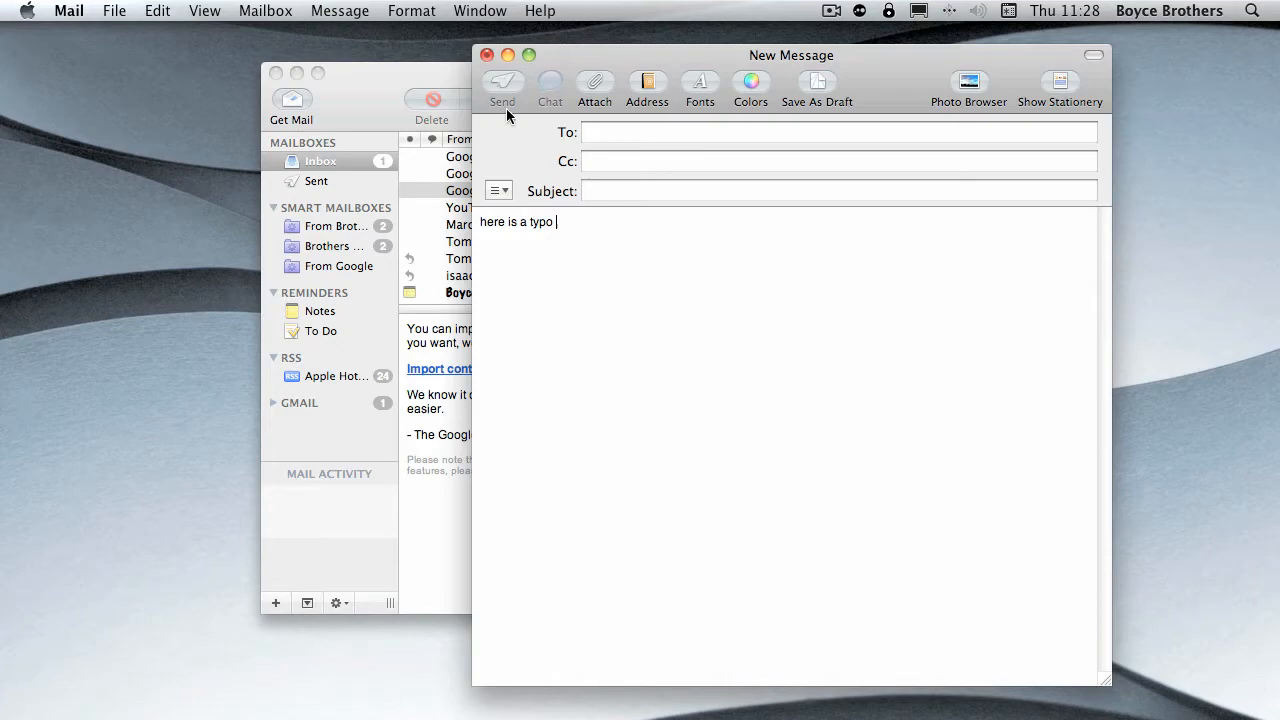
- Close the new message without saving it and reopen the Composing preferences
click(486, 55)
click(751, 217)
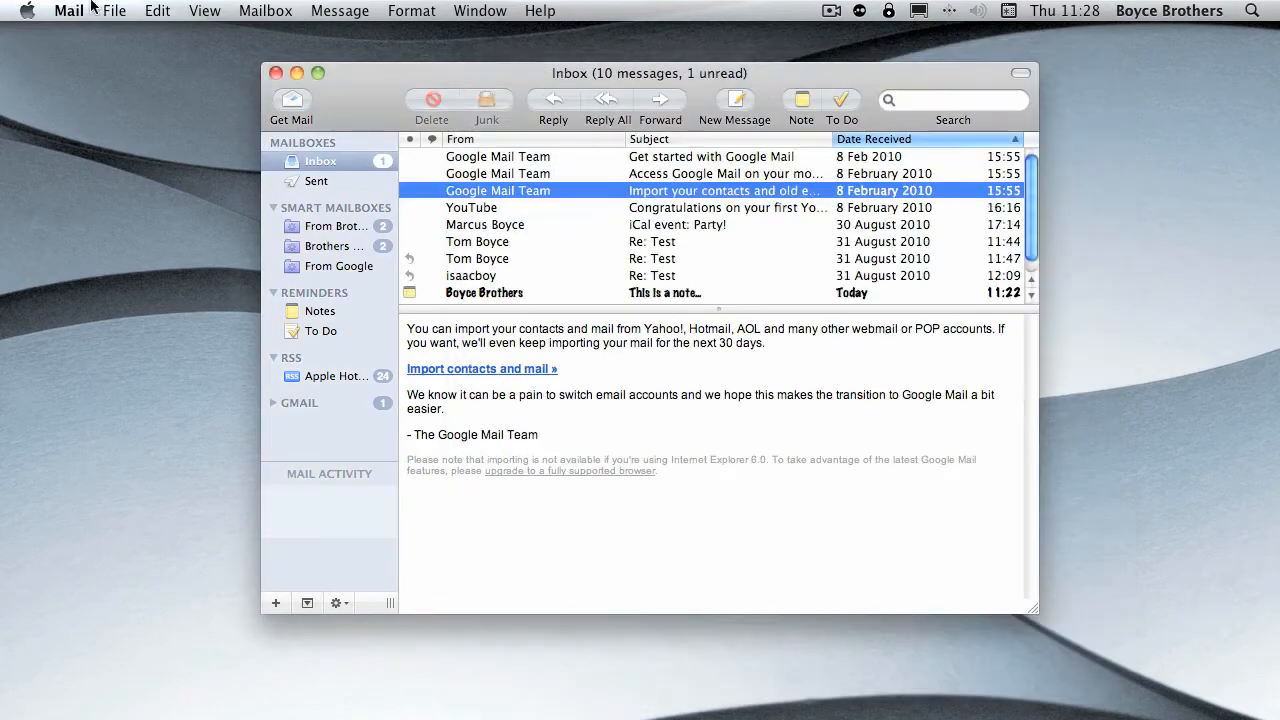
click(68, 10)
click(155, 64)
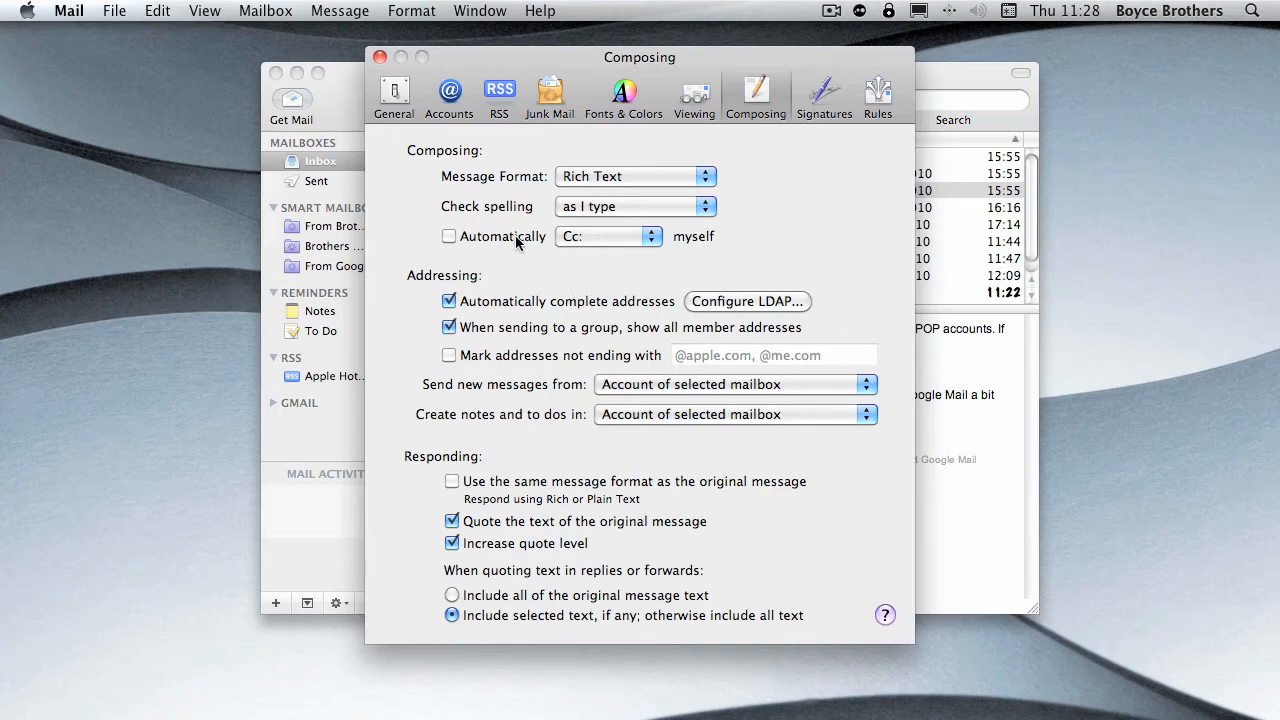
- Turn on automatically copying yourself on messages, look at the Cc and Bcc choices, and turn the option off again
click(487, 245)
click(606, 240)
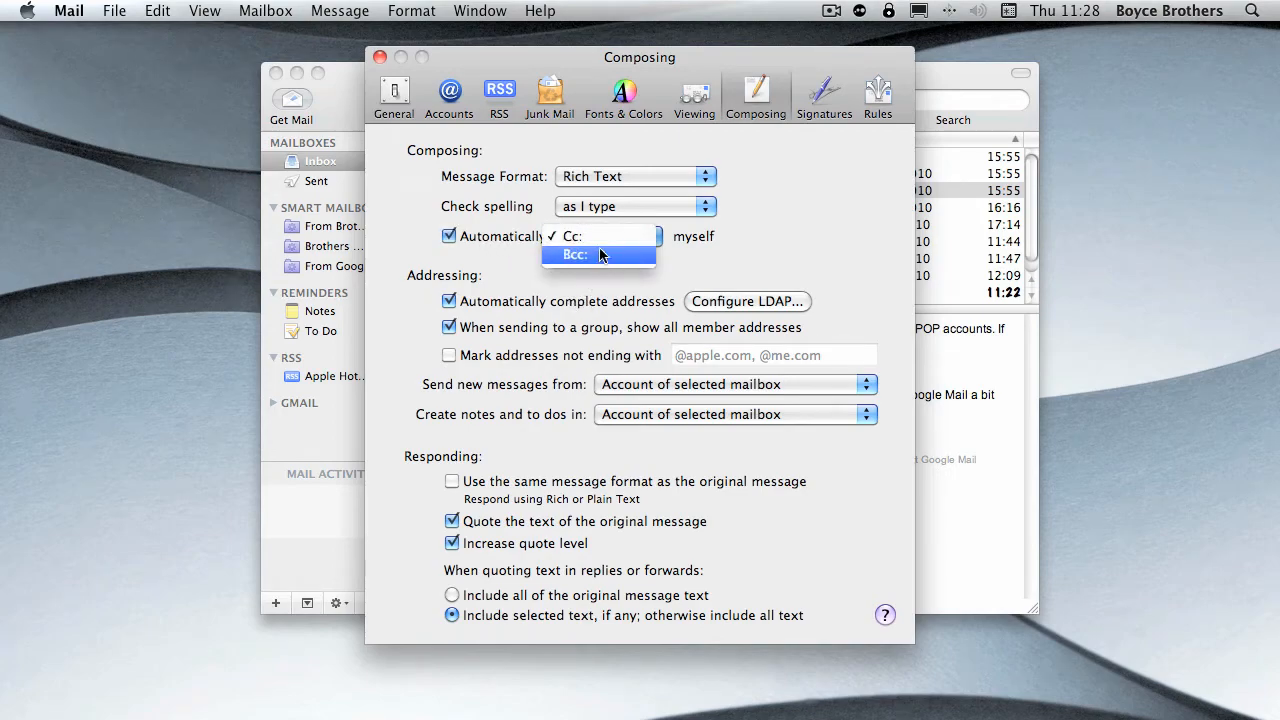
click(672, 271)
click(449, 238)
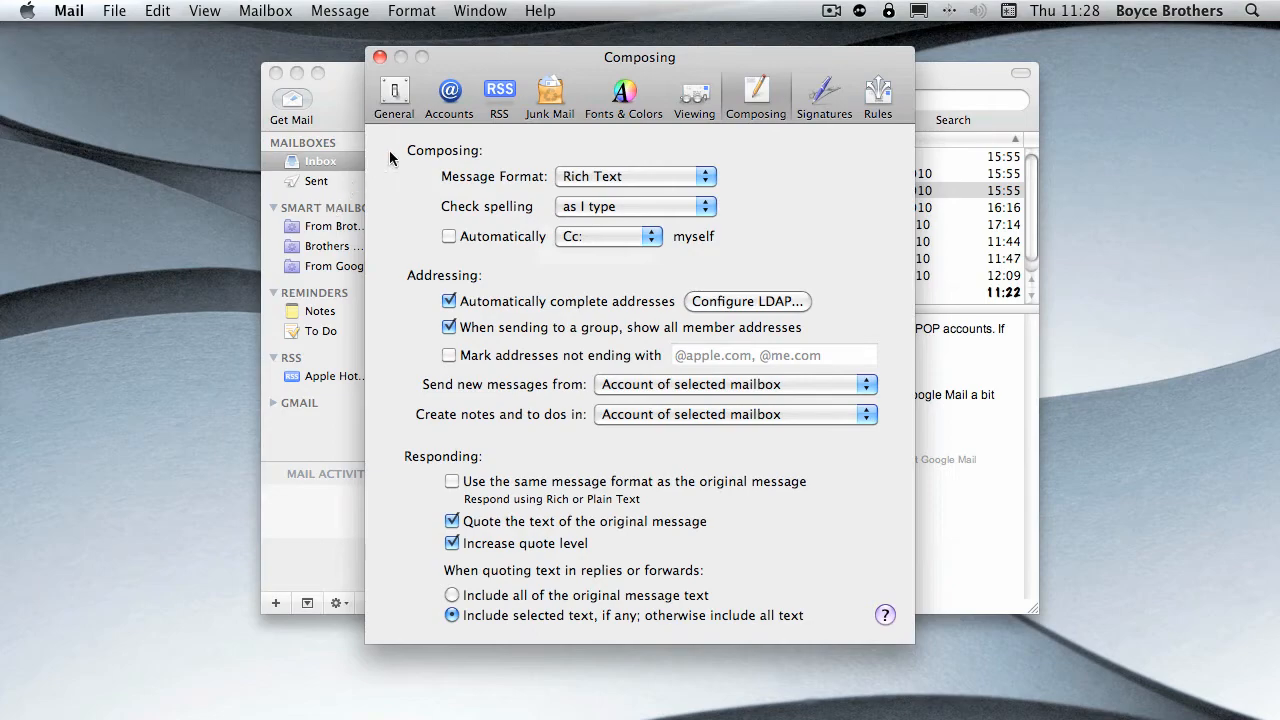
- View the Sent mailbox and return to the Composing preferences
click(379, 57)
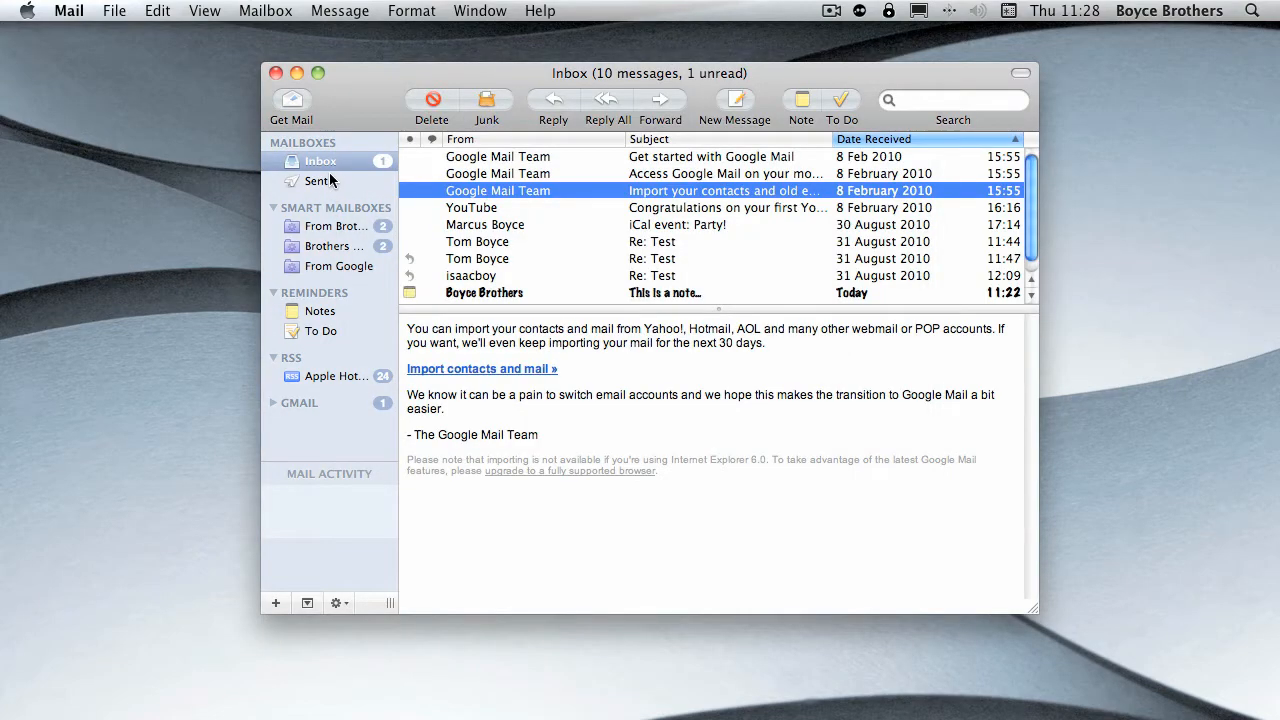
click(330, 182)
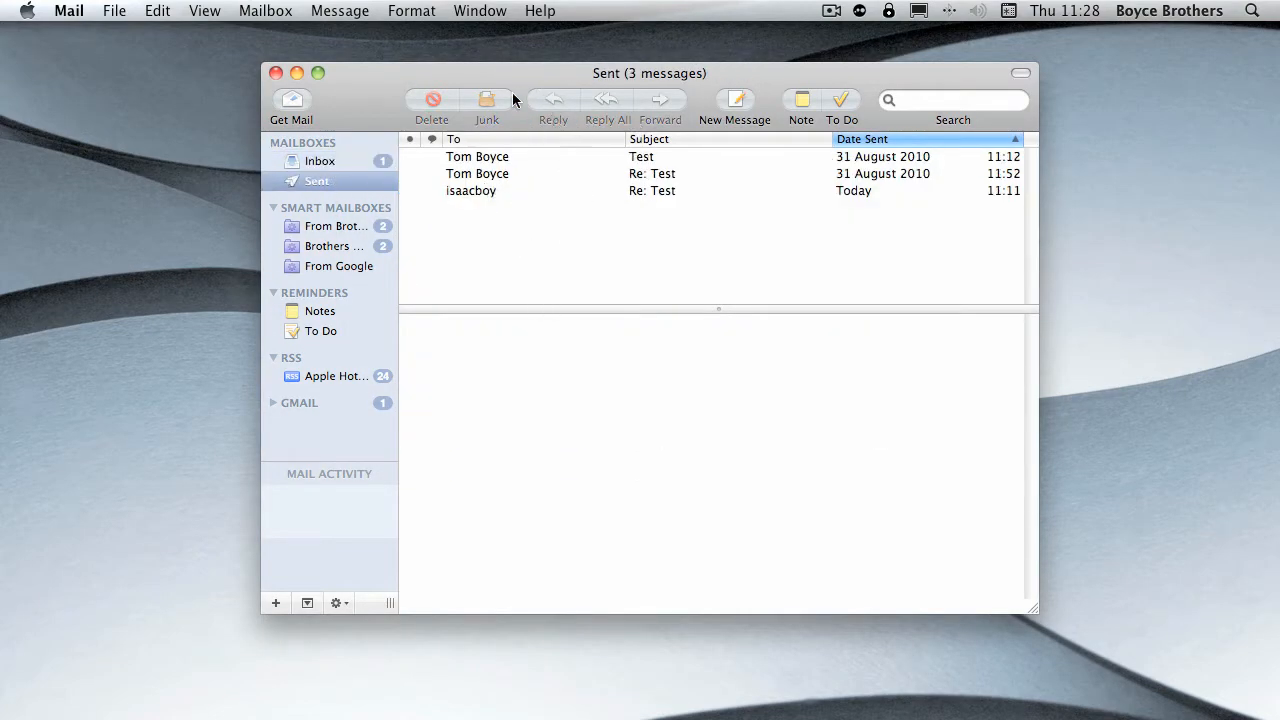
click(114, 11)
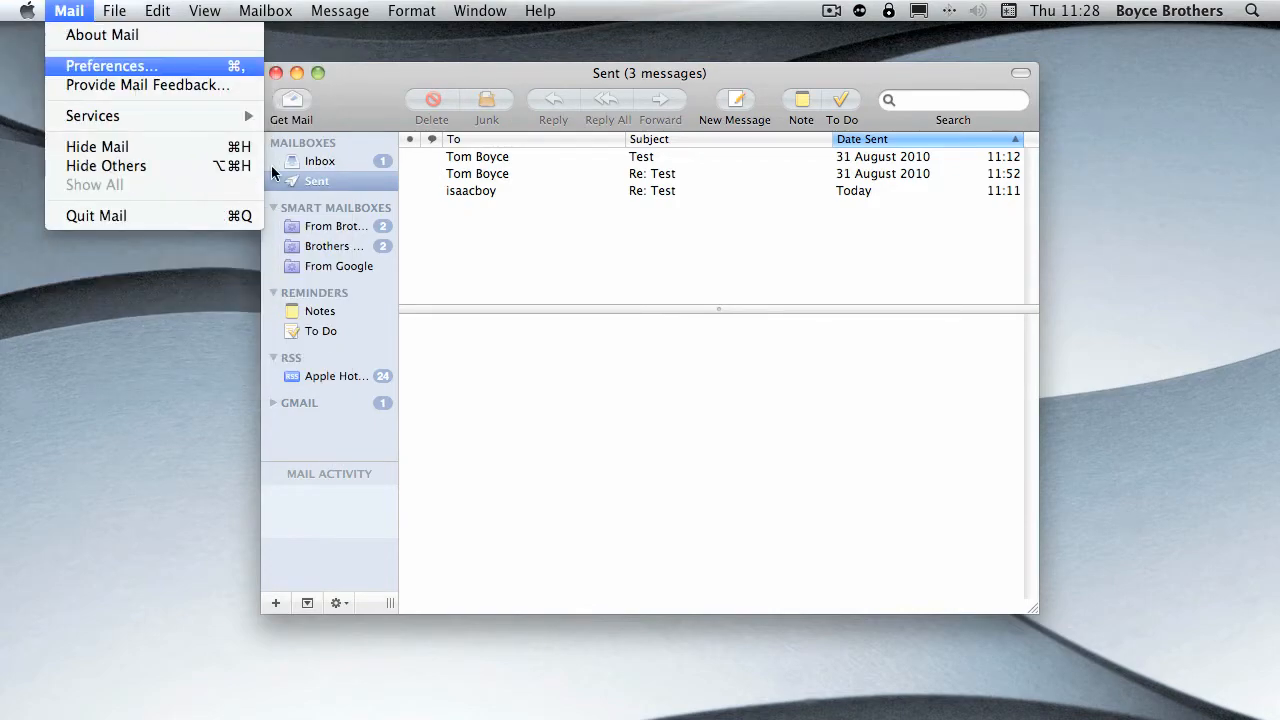
click(100, 64)
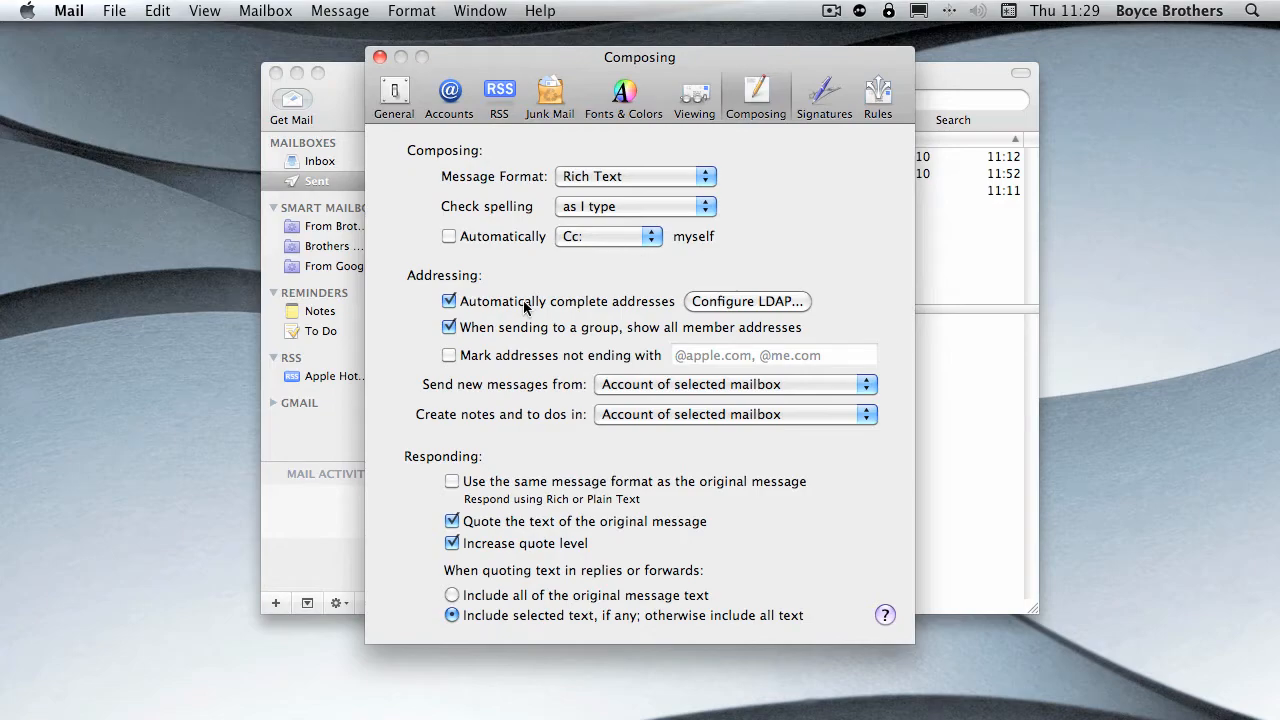
- Open the Signatures preferences and compare the All Signatures and Gmail entries, leaving the Gmail account selected
click(818, 98)
click(423, 197)
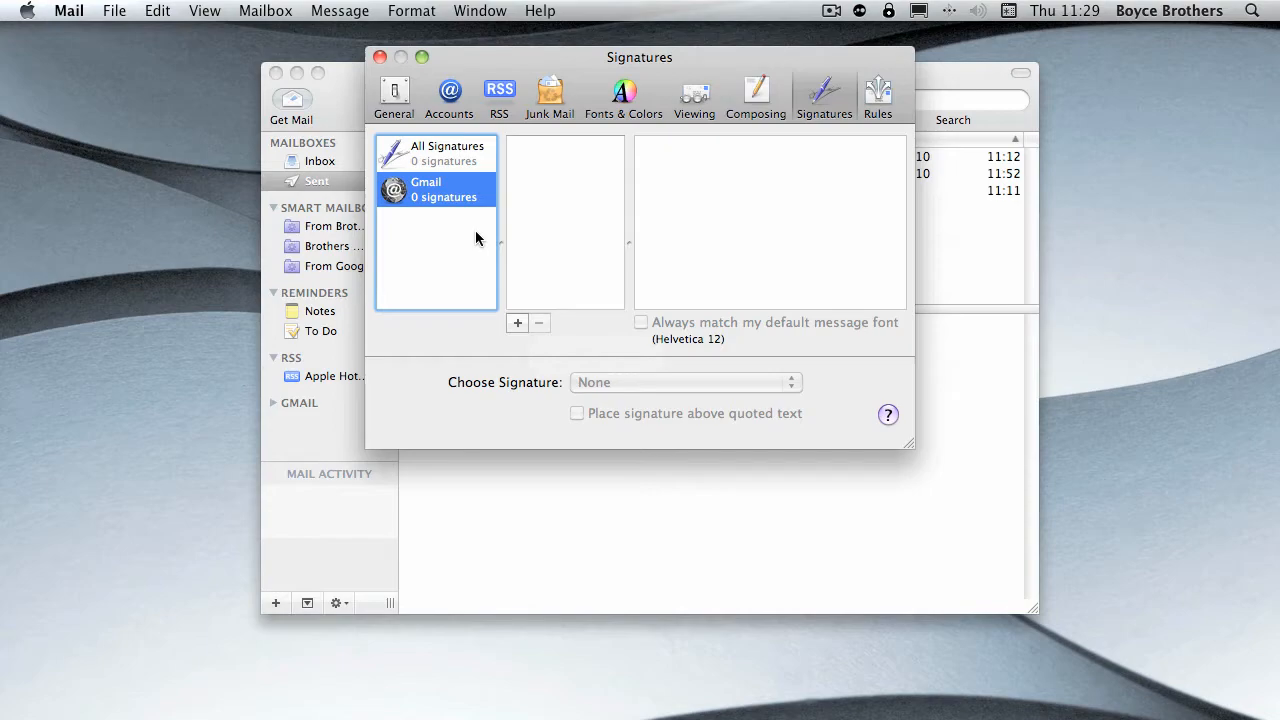
click(458, 163)
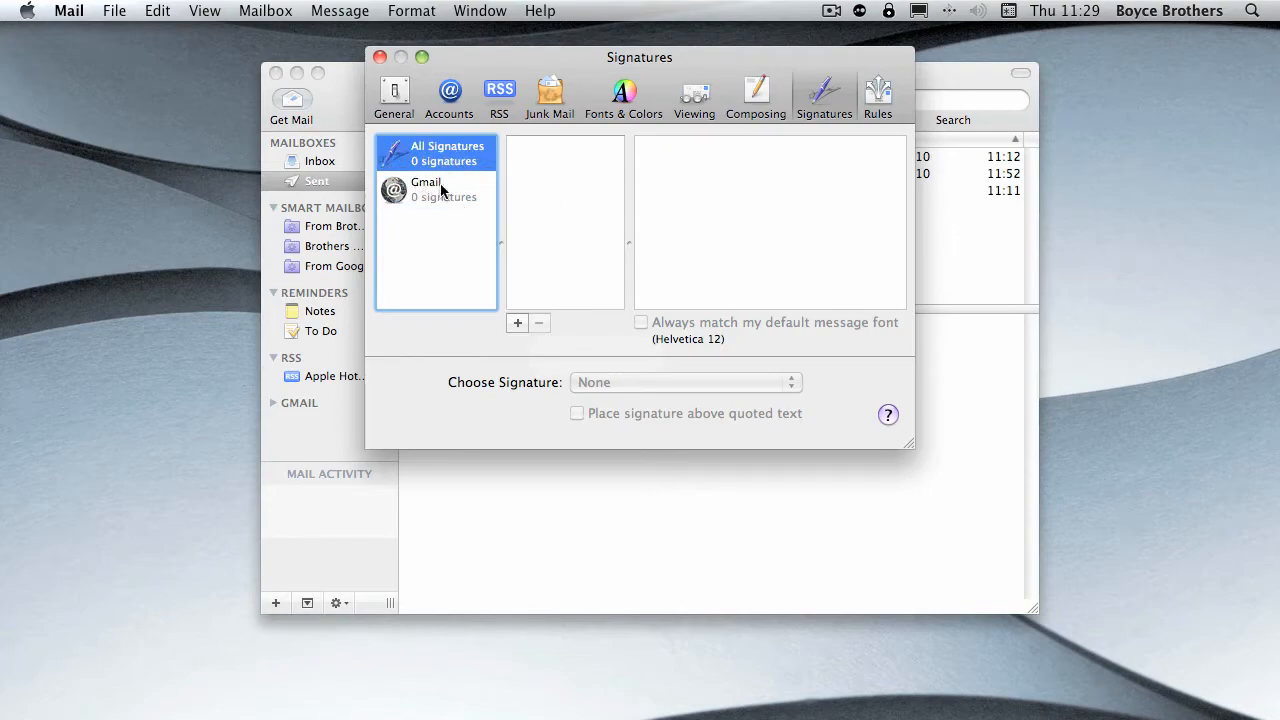
click(412, 195)
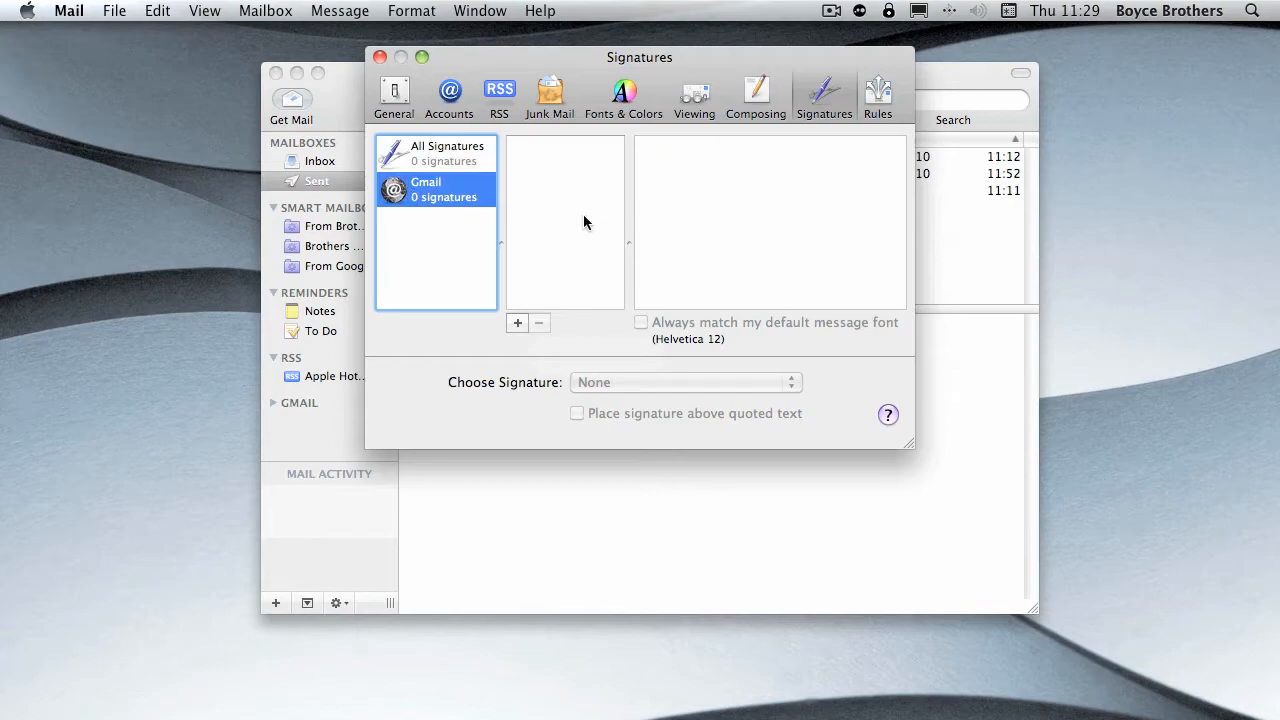
click(435, 162)
click(433, 193)
- Add a new signature to the Gmail account and name it Website
click(518, 322)
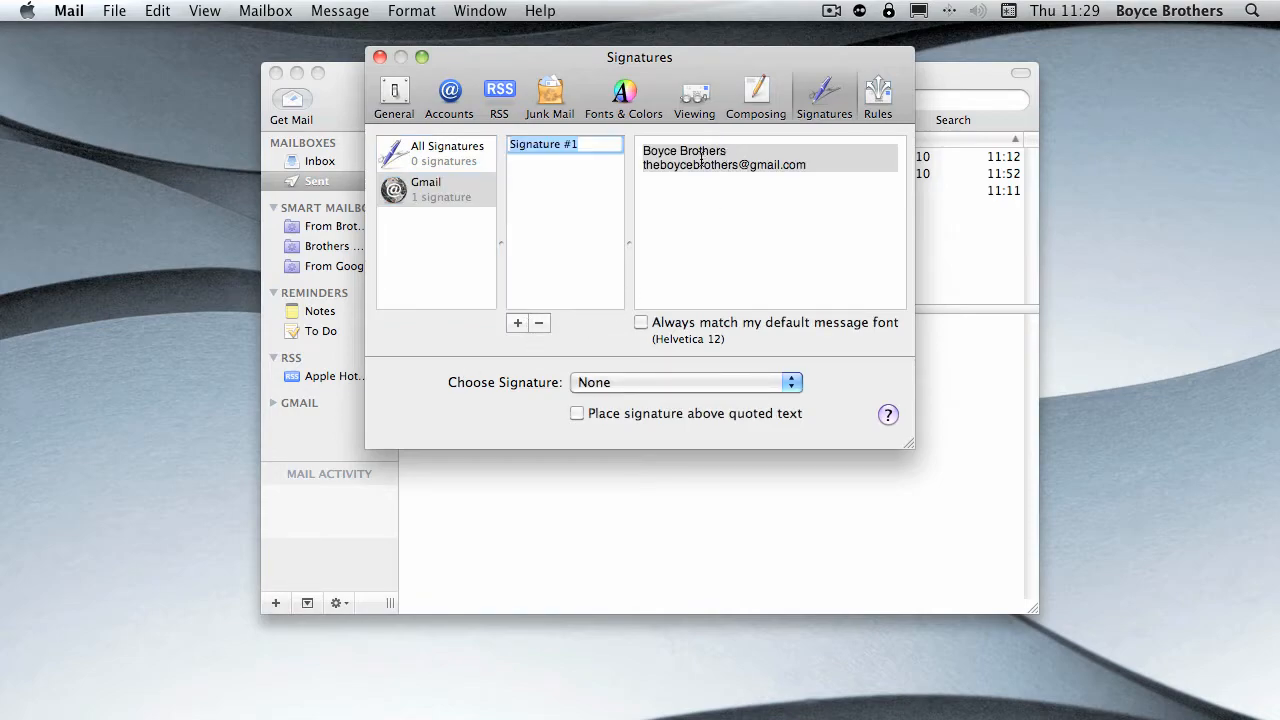
click(818, 157)
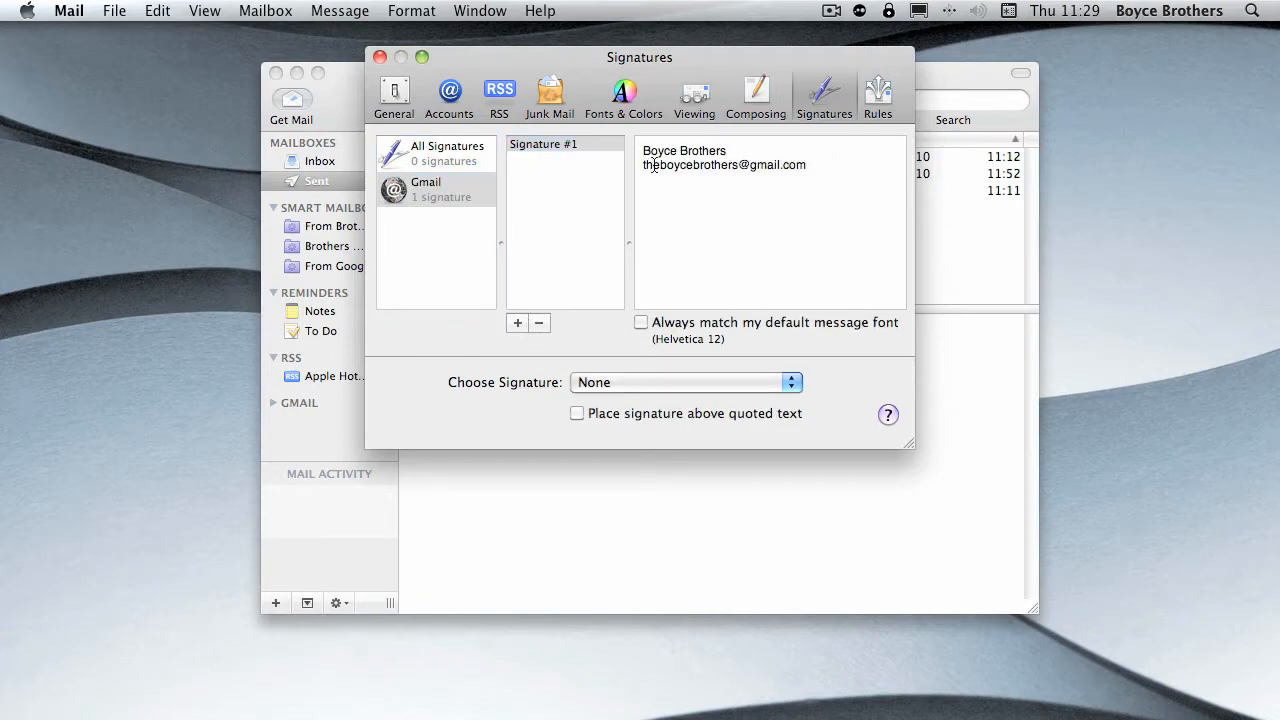
double_click(578, 144)
click(565, 163)
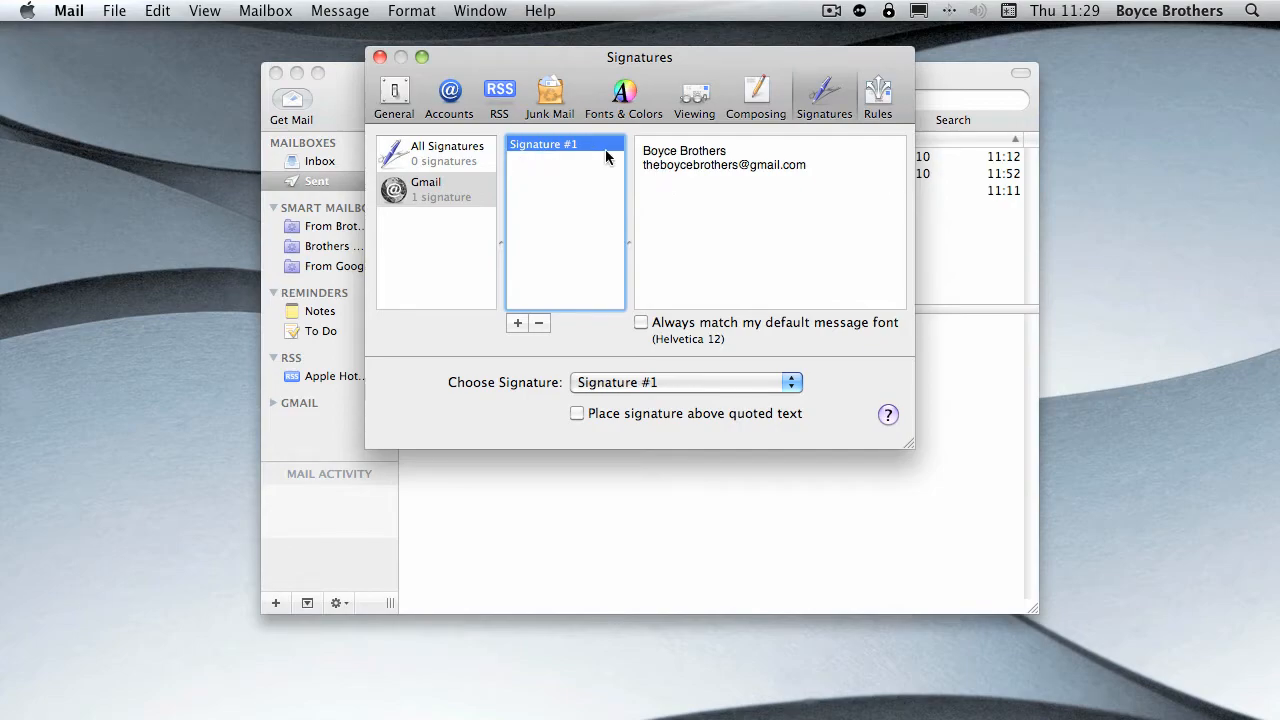
double_click(554, 143)
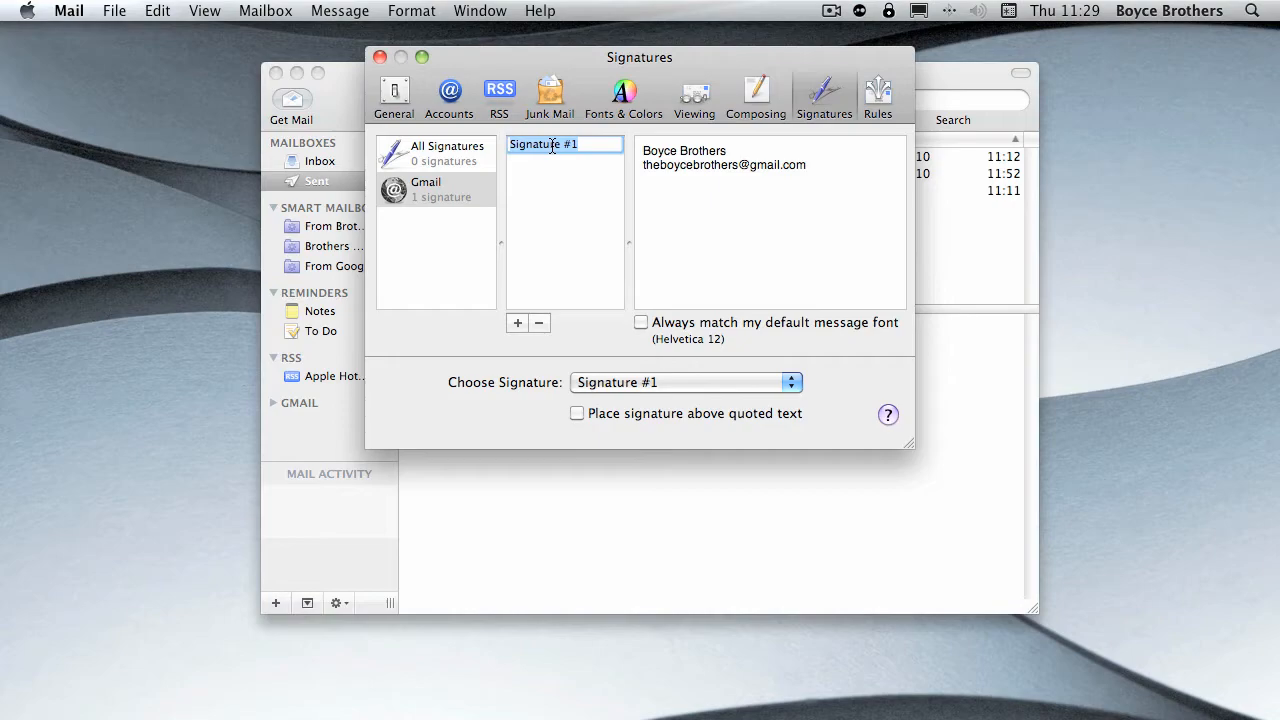
text(Website)
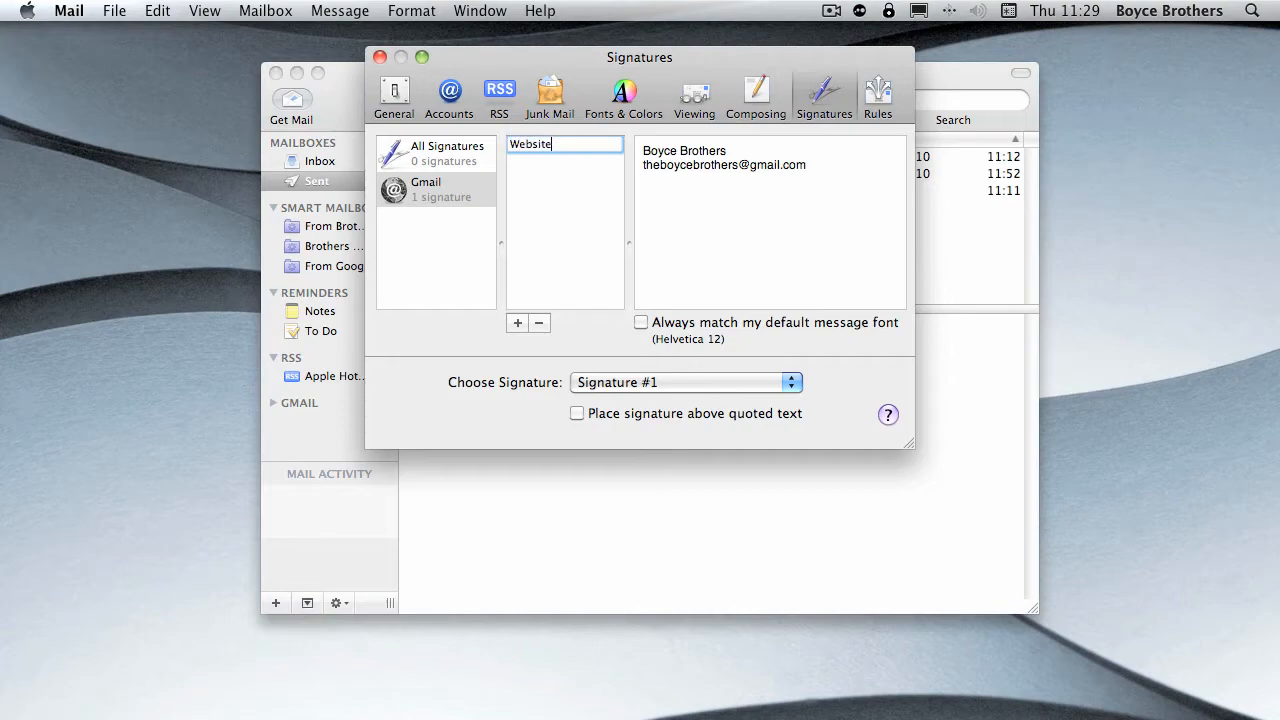
key(Return)
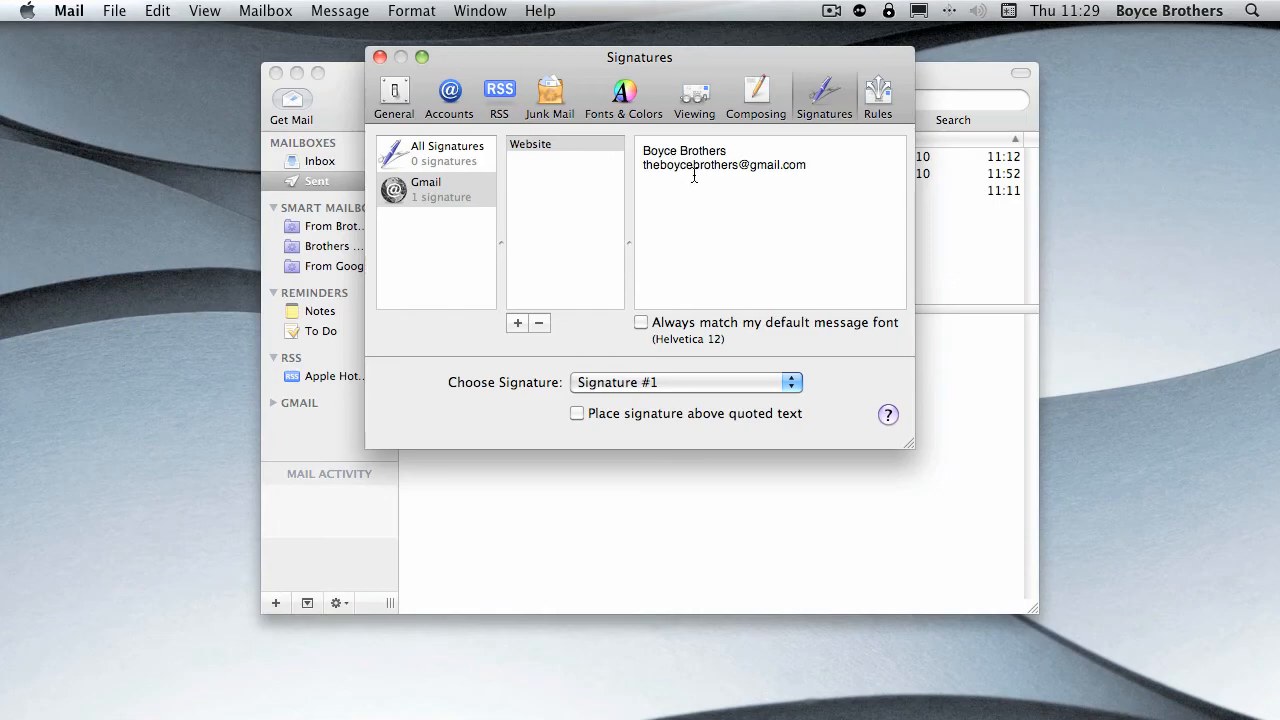
drag(821, 167, 635, 153)
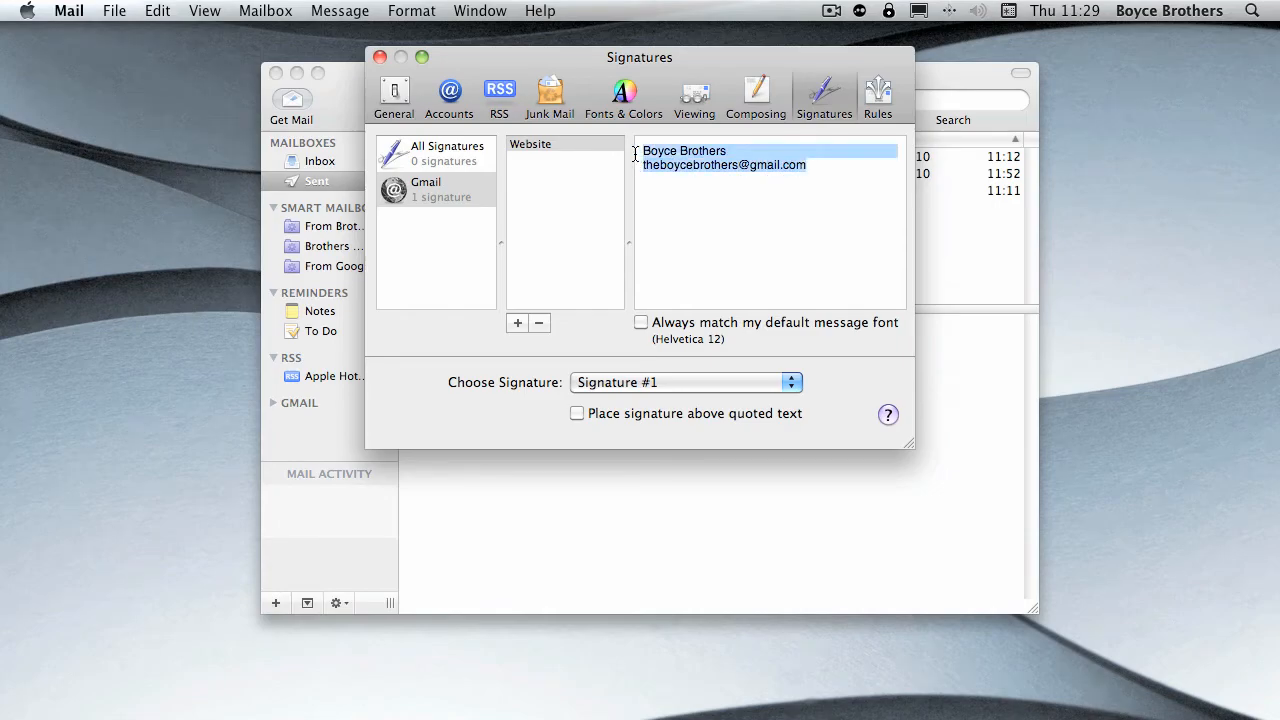
text(www.theboyce)
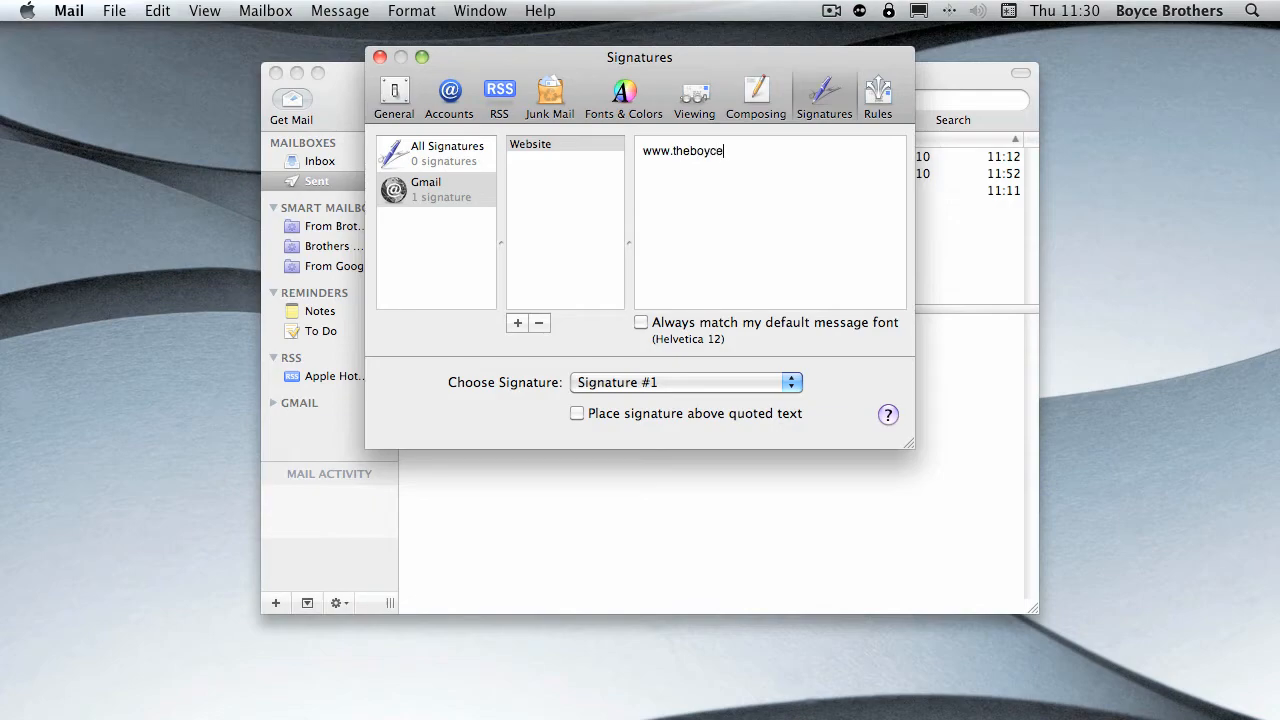
key(BackSpace)
key(BackSpace)
key(BackSpace)
key(BackSpace)
key(BackSpace)
key(BackSpace)
key(BackSpace)
key(BackSpace)
text(boycebrothers.com)
key(Return)
click(642, 322)
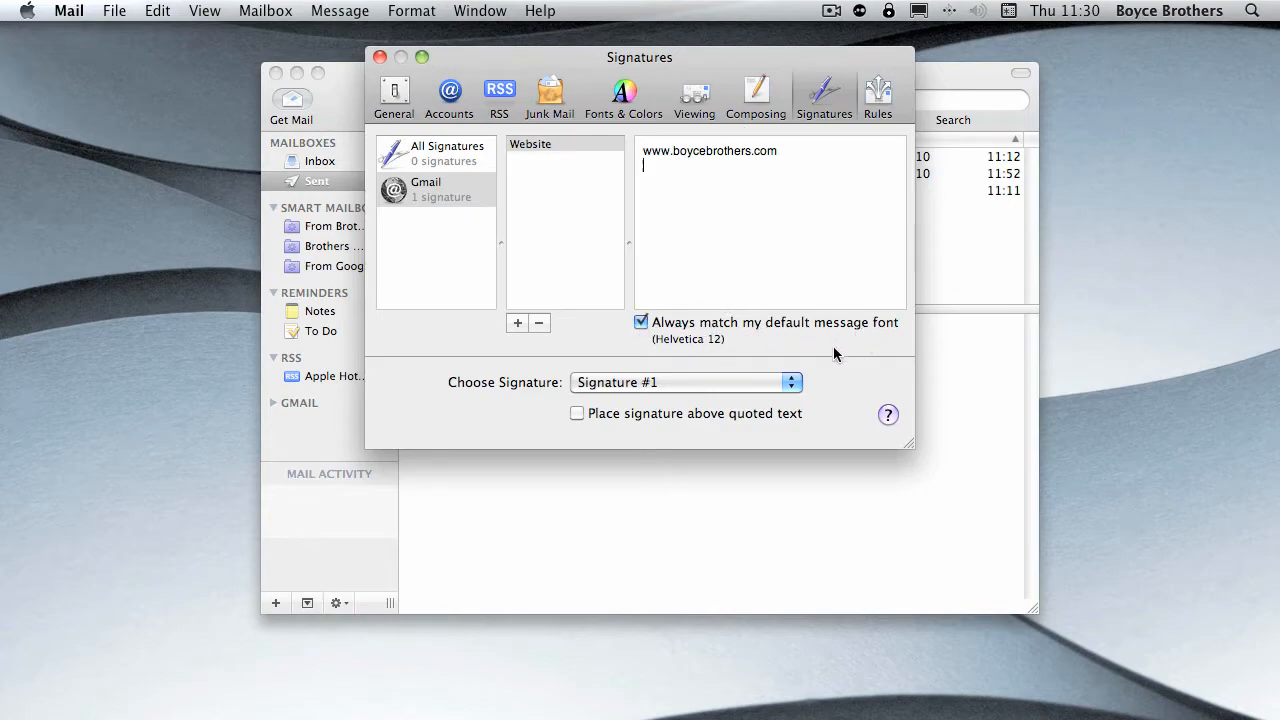
- Choose Website as the Gmail account's signature and have it placed above quoted text
click(620, 386)
click(573, 374)
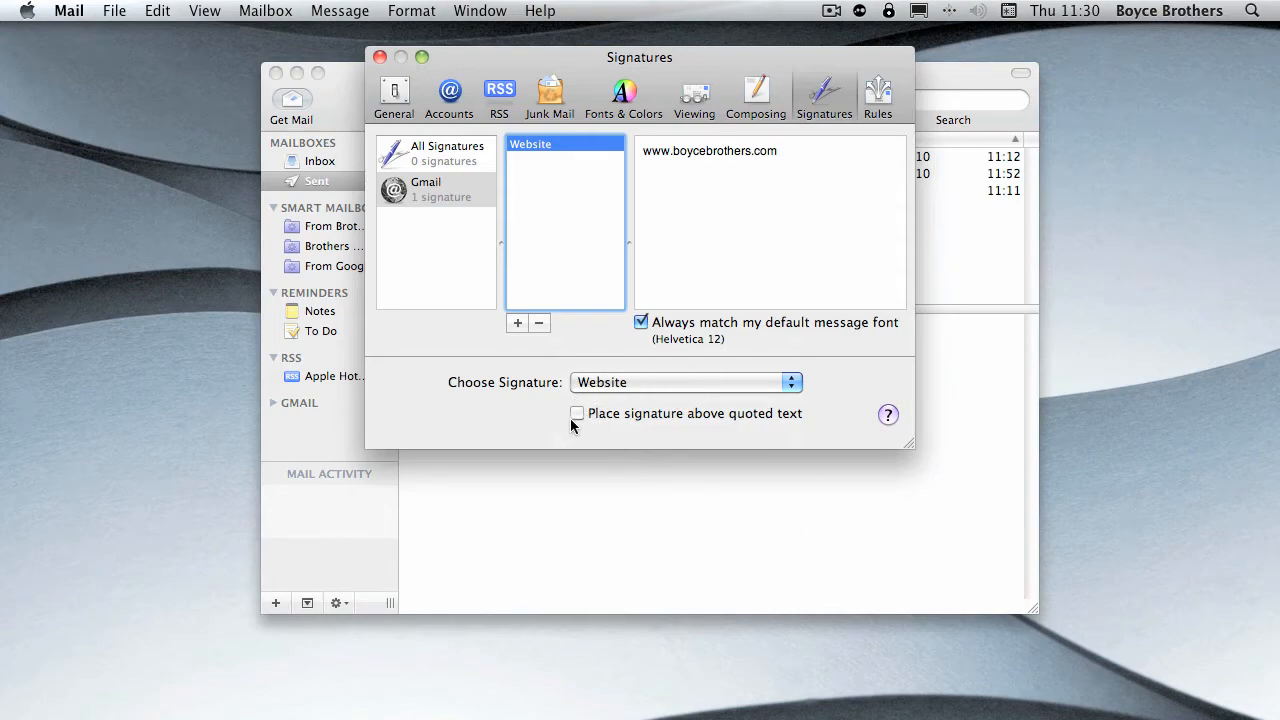
click(577, 414)
click(611, 385)
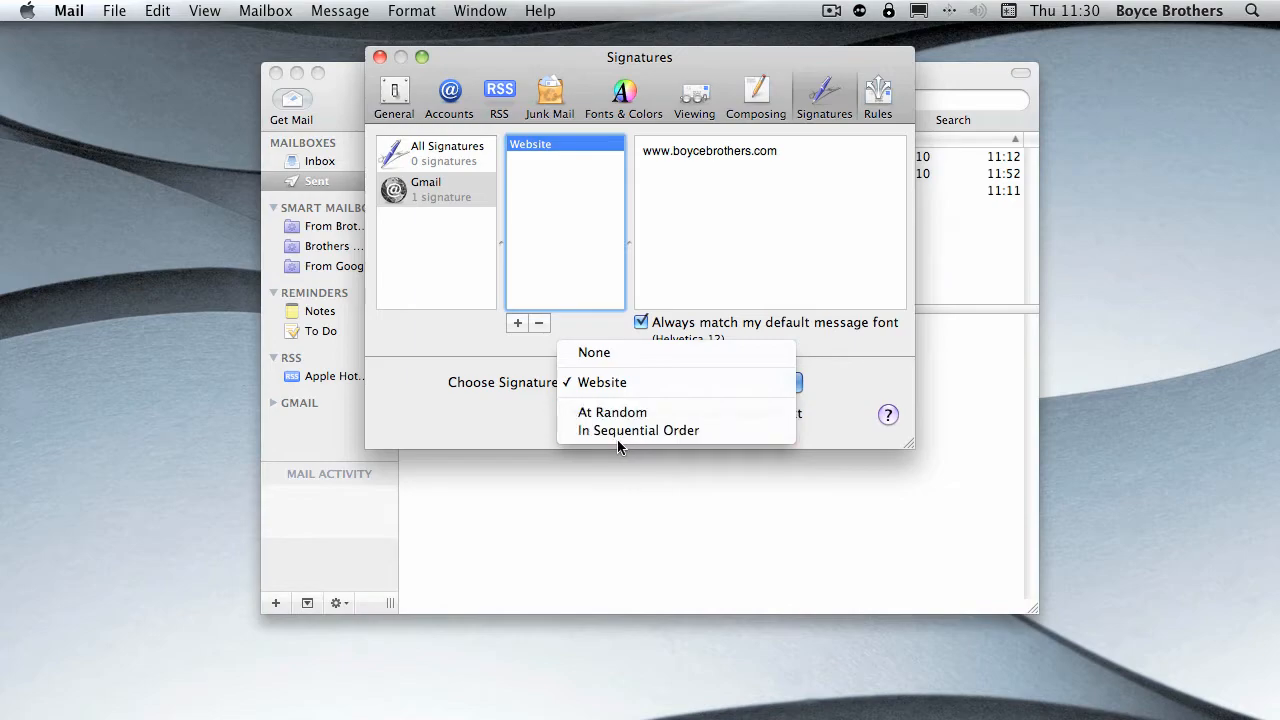
click(601, 384)
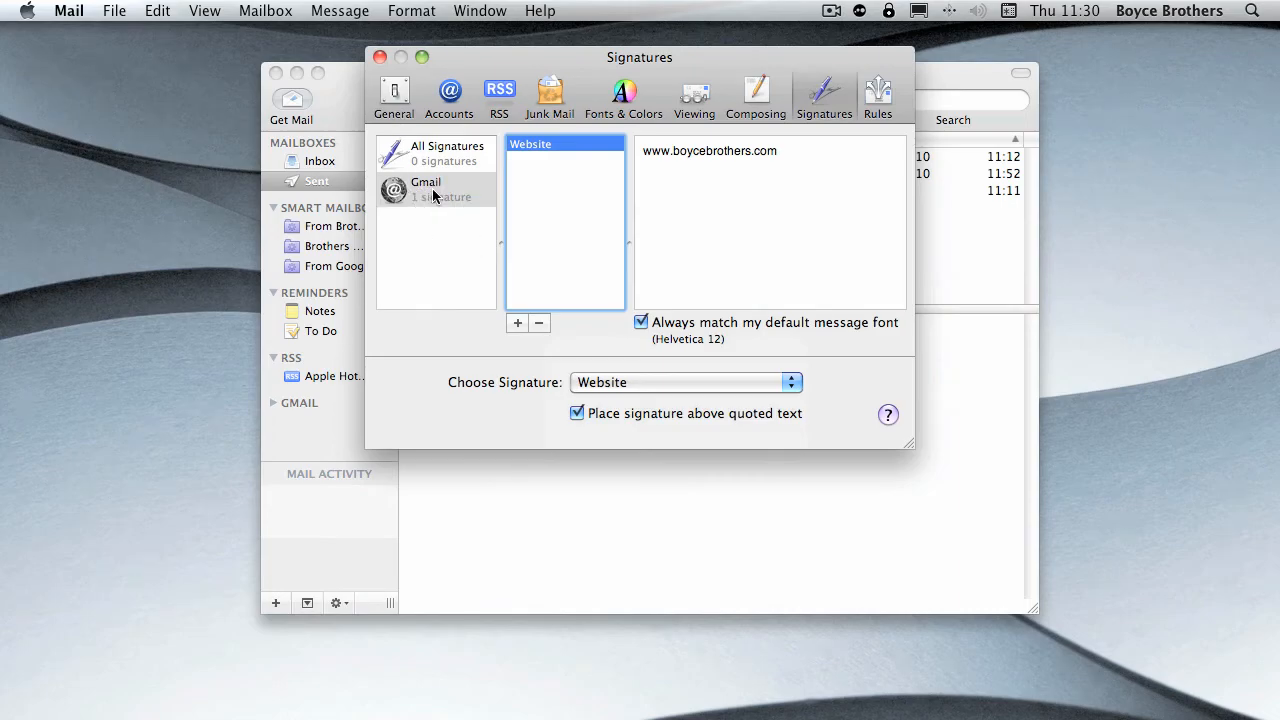
drag(652, 151, 785, 151)
click(785, 151)
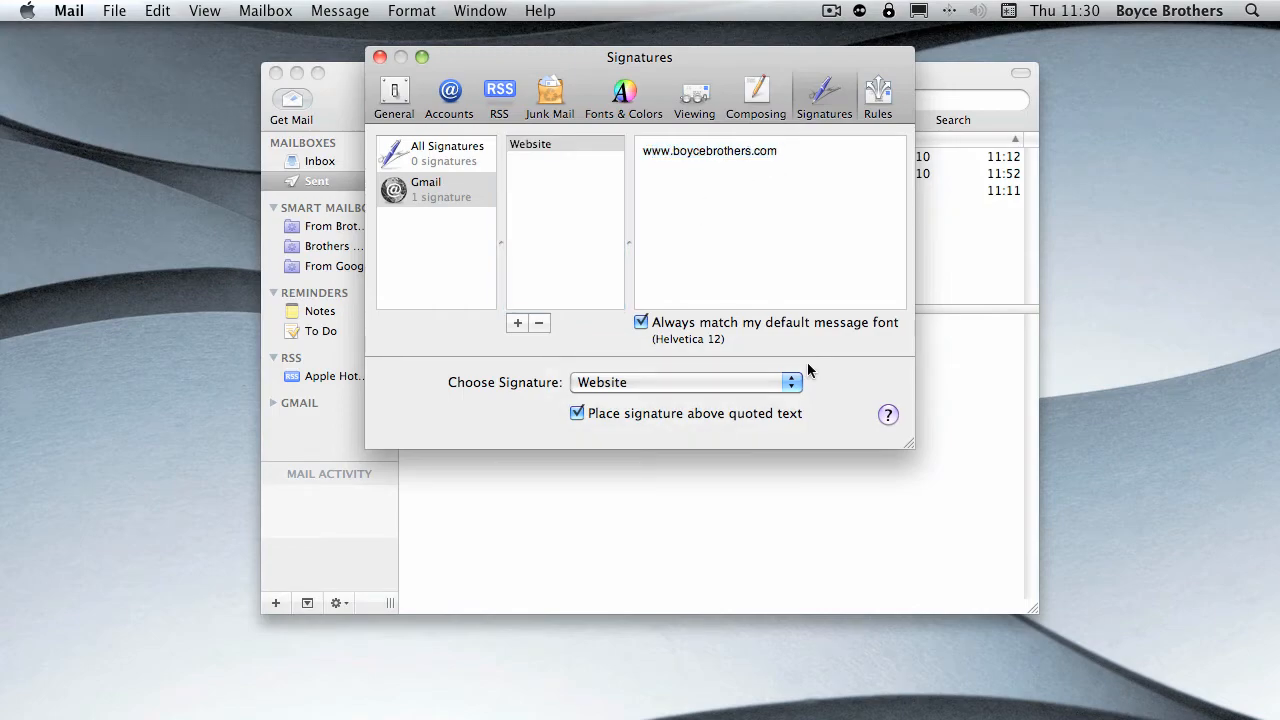
- Close the preferences and check the signature in a new blank message, closing the message again
key(super+w)
click(743, 100)
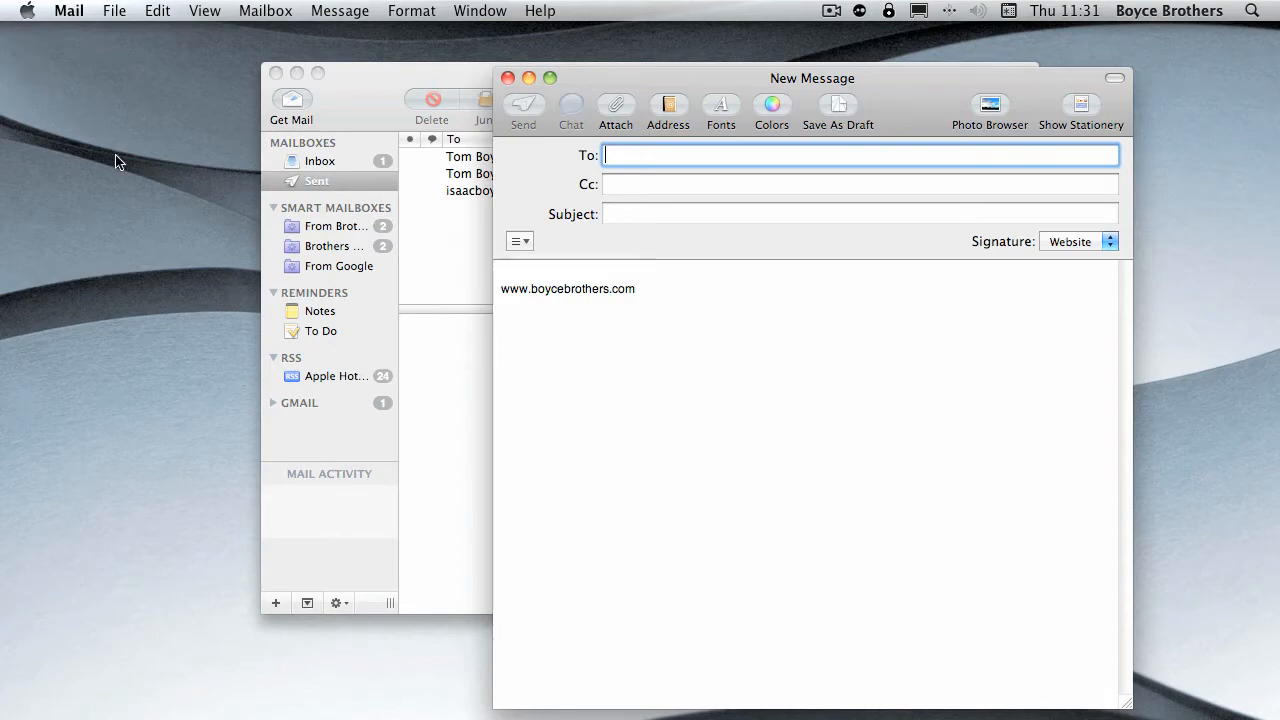
click(508, 77)
- Reopen the Signatures preferences, add a line with "--" above the website address, and close the preferences
click(70, 10)
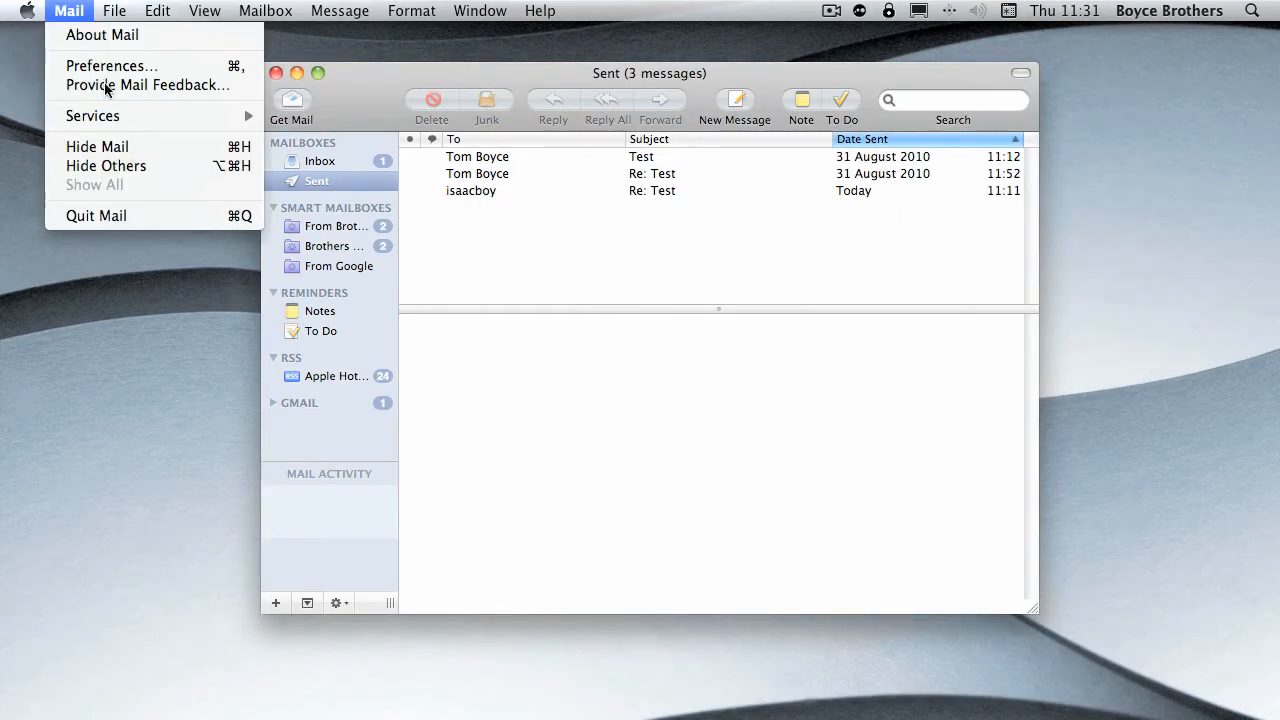
click(100, 63)
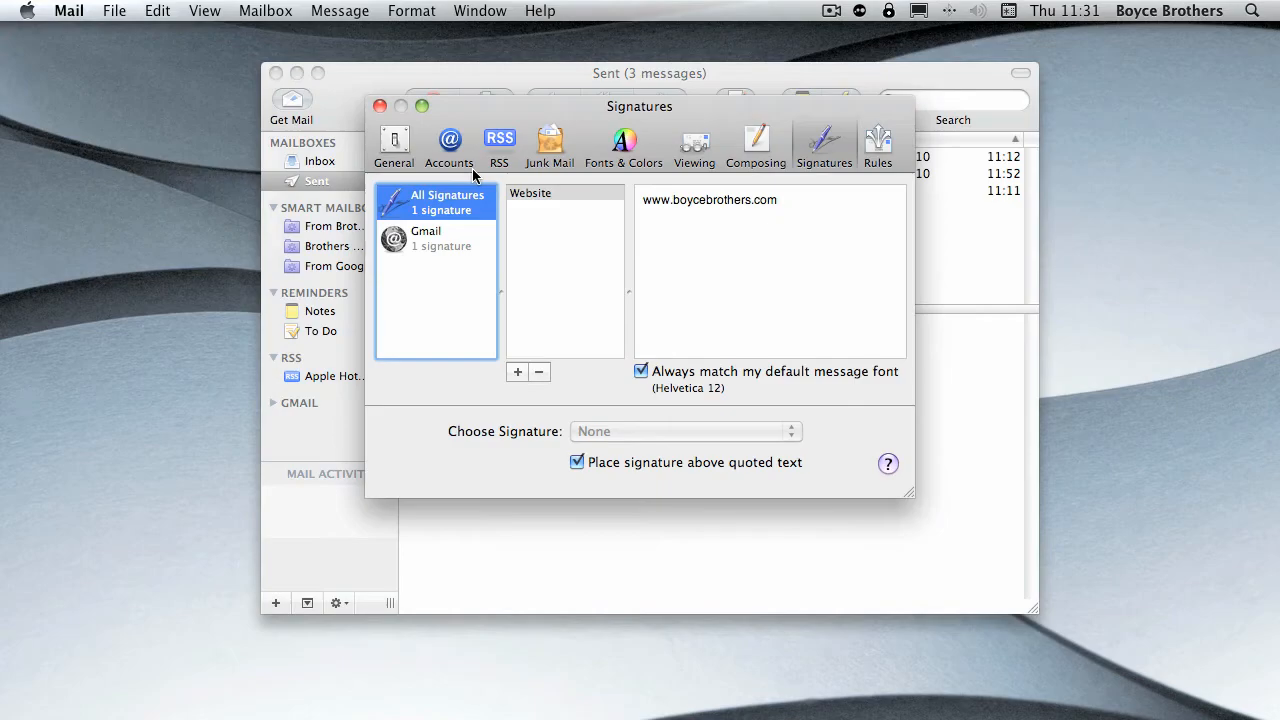
click(649, 201)
key(Return)
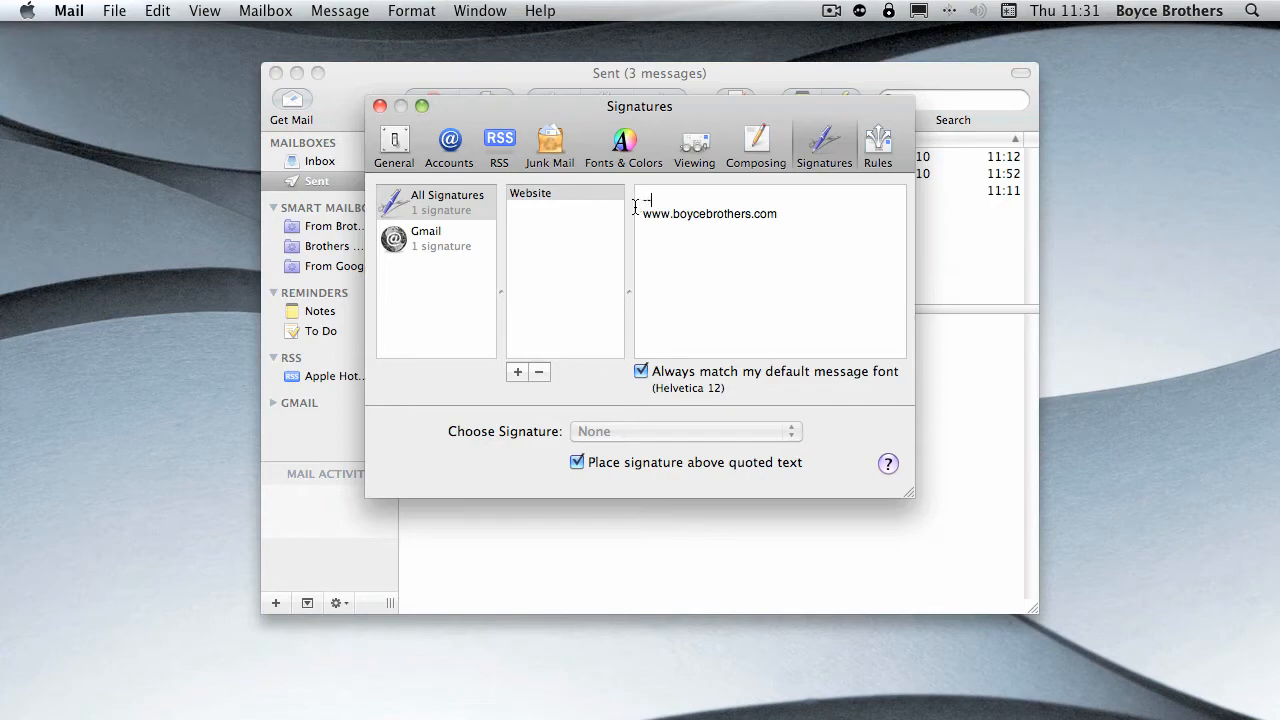
key(super+w)
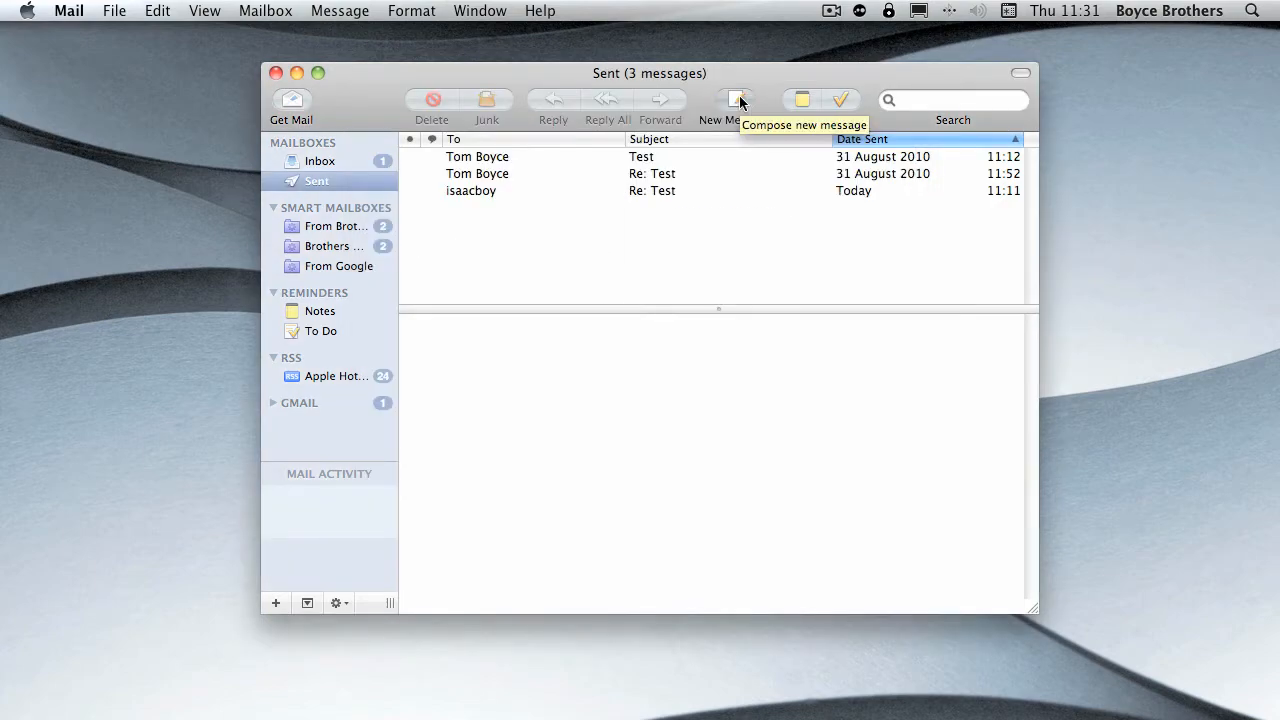
- Start a new message and write "This is a test" above the signature
click(737, 99)
click(510, 276)
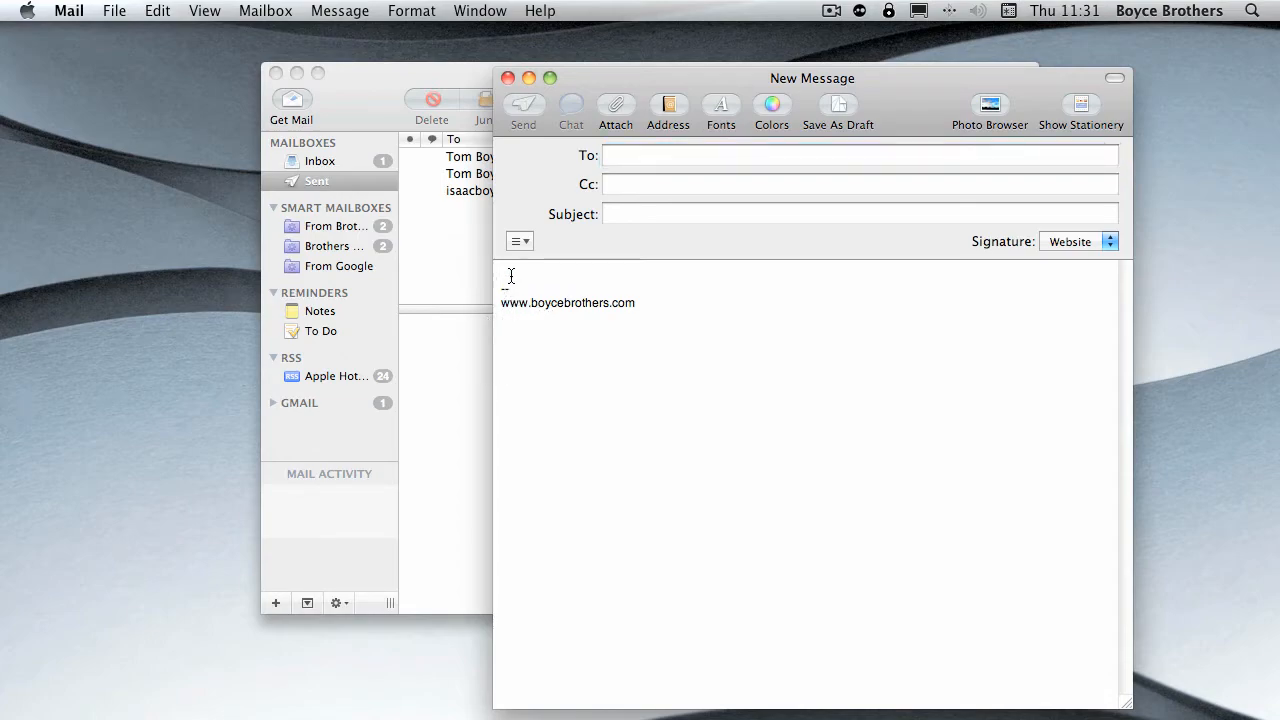
text(This is a test)
- Switch the message's signature to None and back to Website, and discard the message without saving a draft
click(1108, 242)
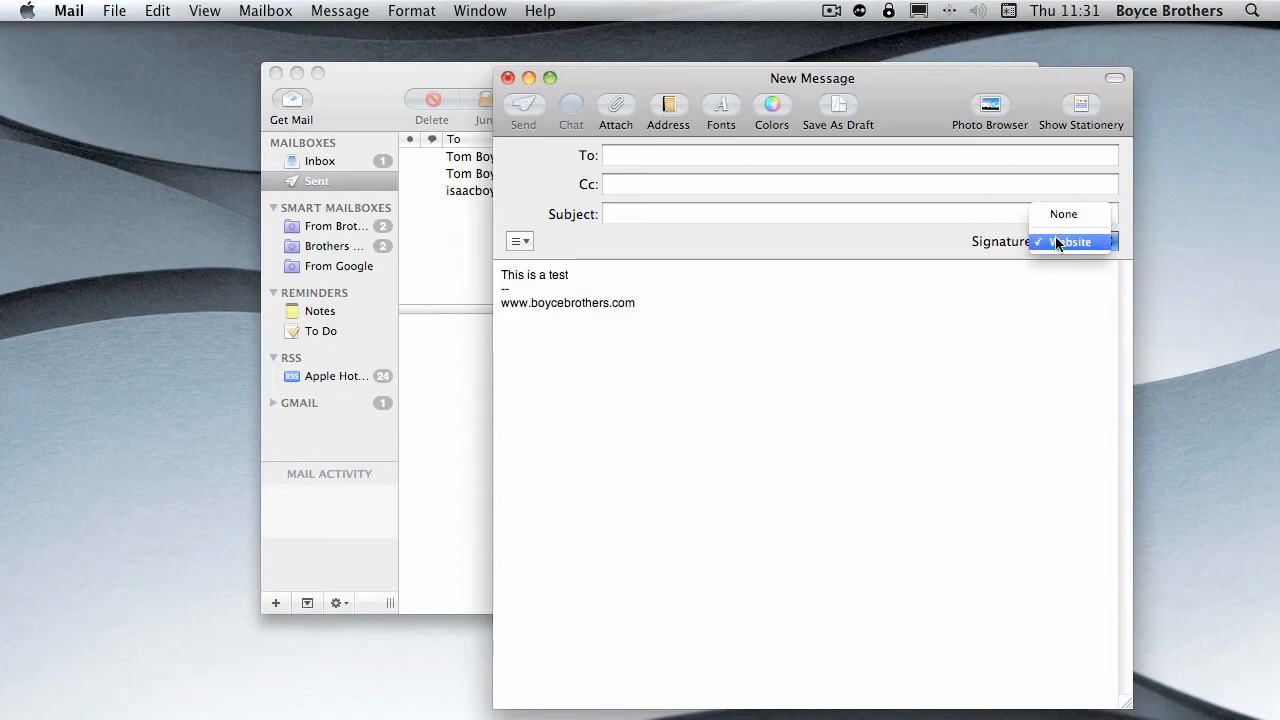
click(830, 255)
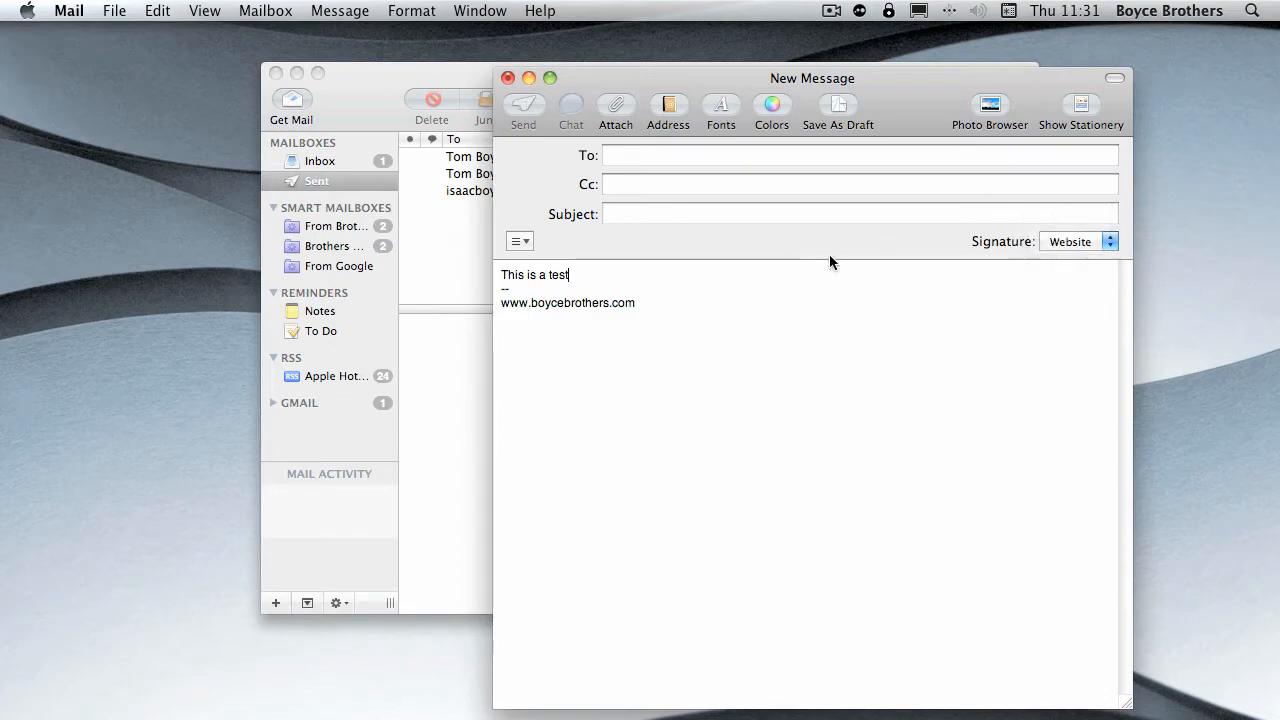
click(1072, 245)
click(1066, 215)
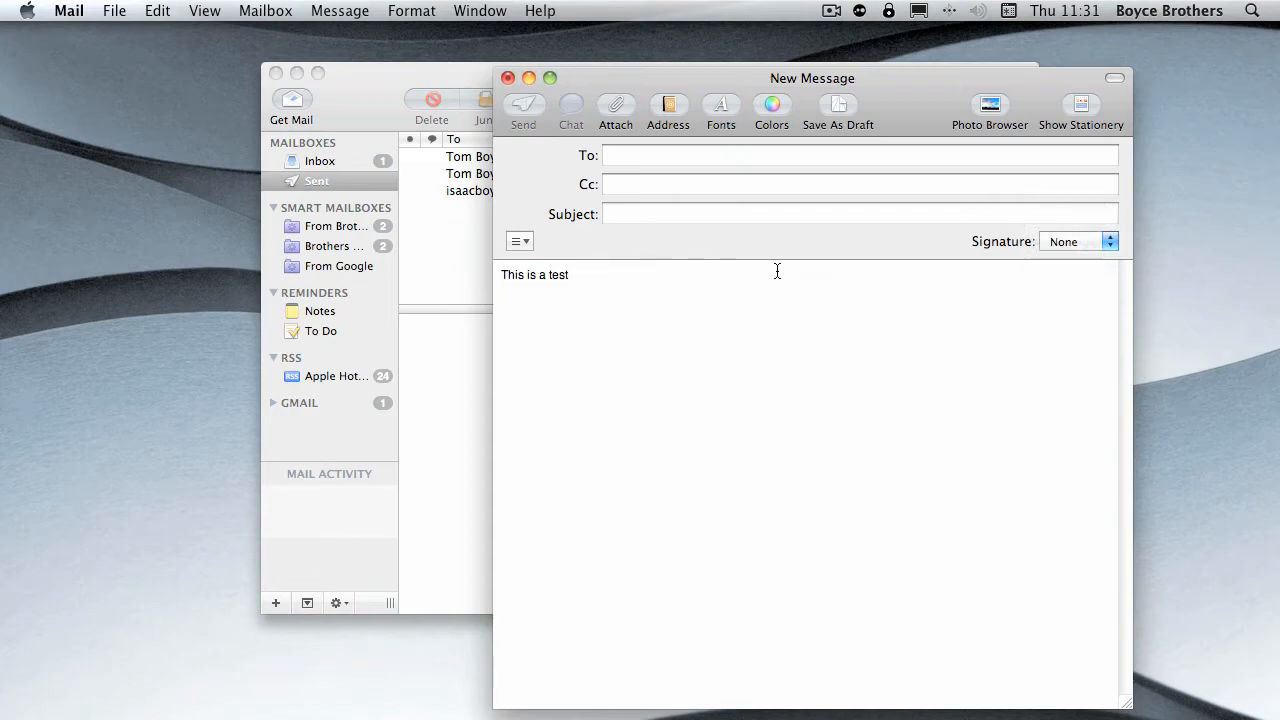
click(1104, 241)
click(1072, 267)
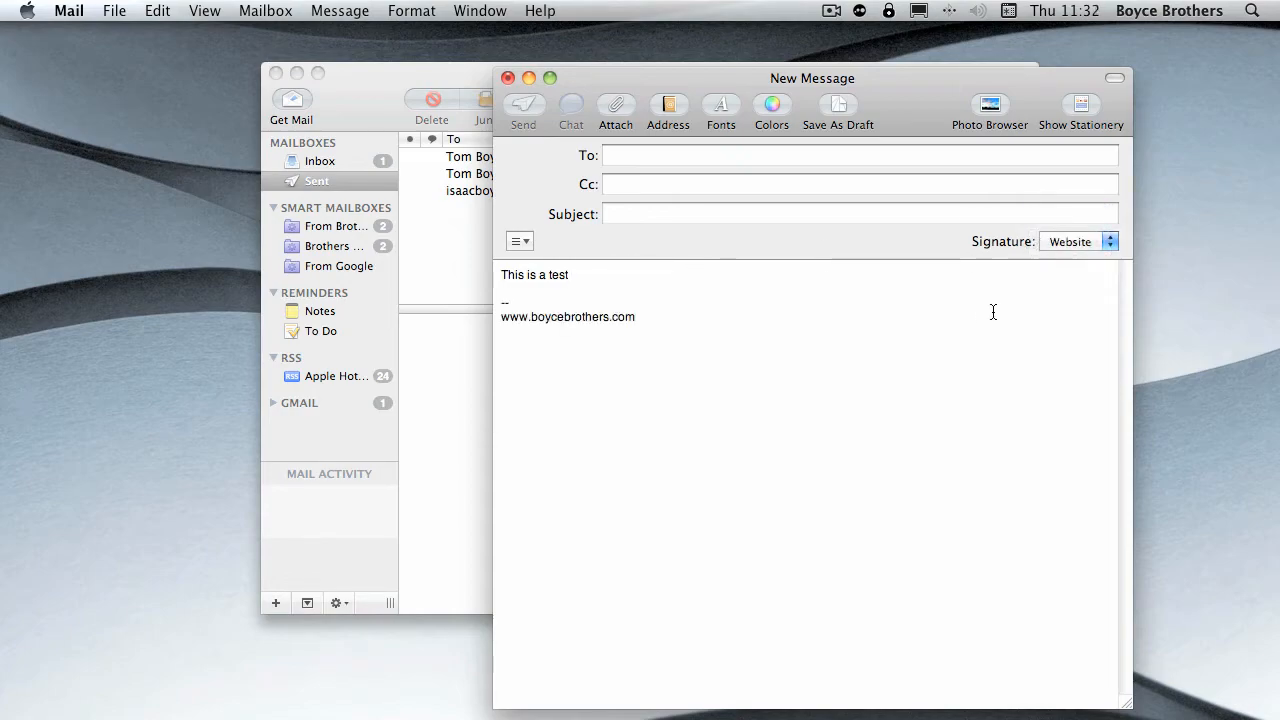
click(508, 77)
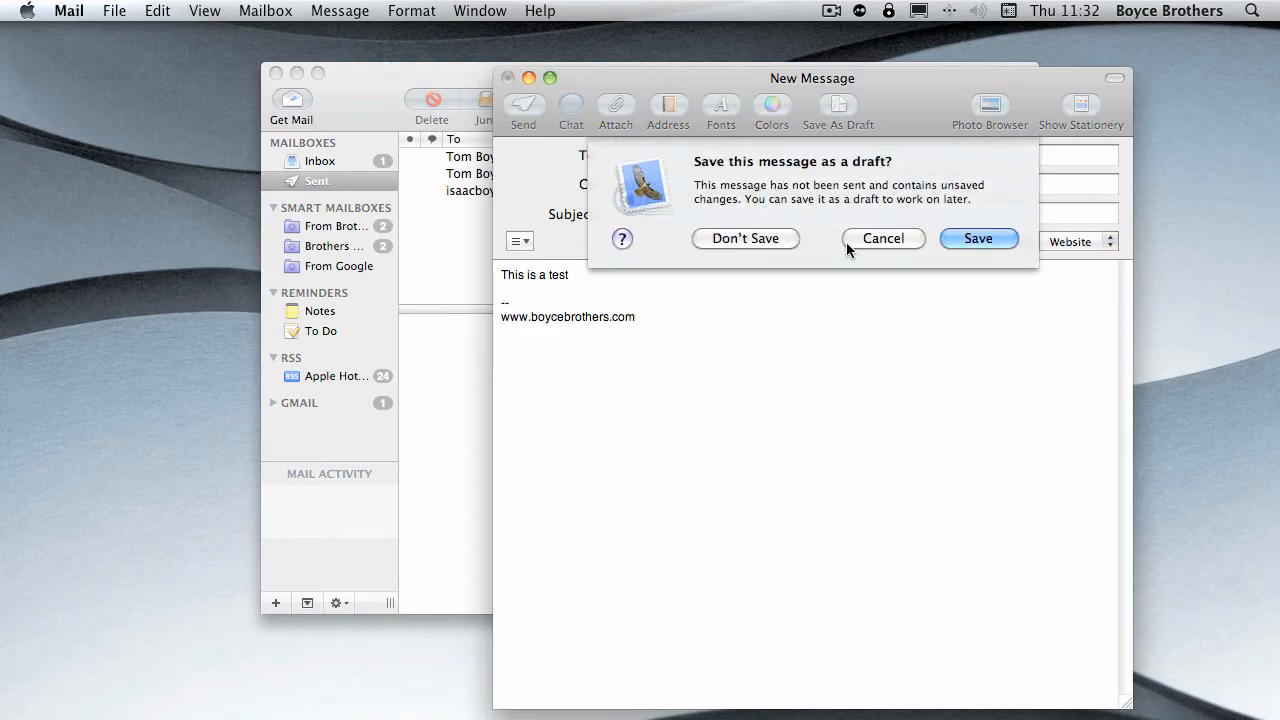
click(746, 238)
- Open the Rules preferences and examine the conditions and actions of the News From Apple rule
click(70, 10)
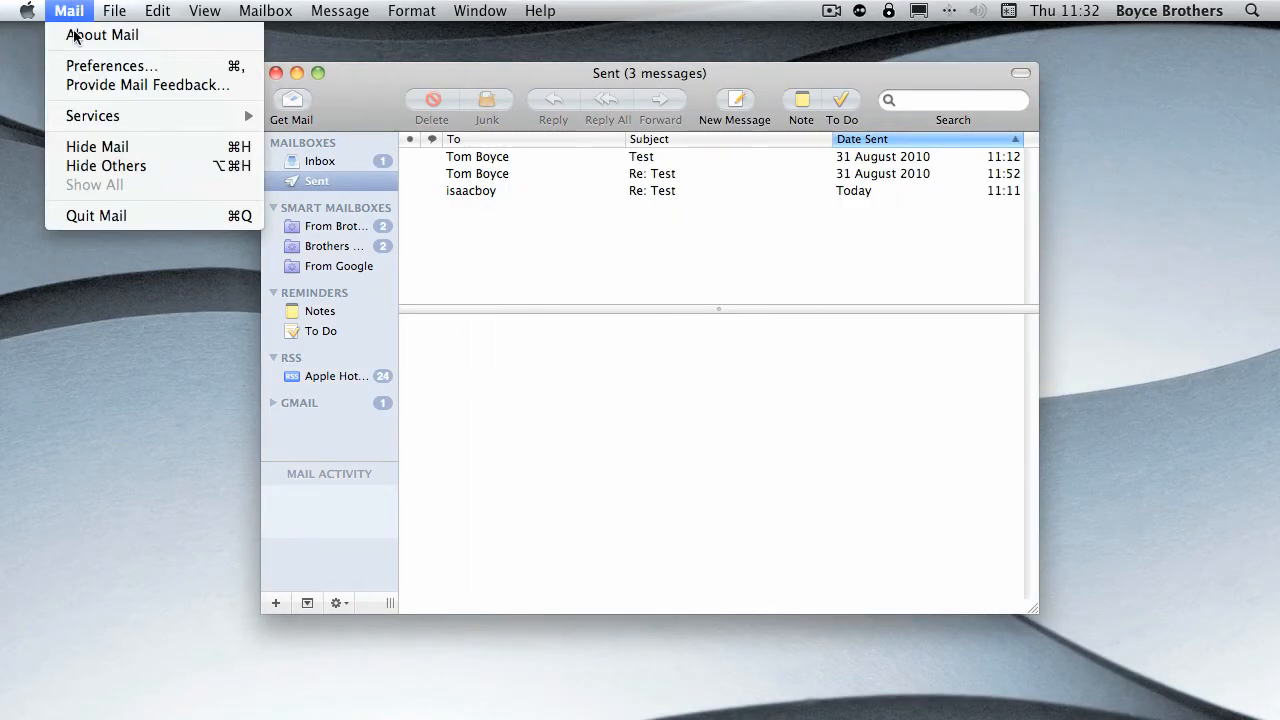
click(134, 63)
click(878, 145)
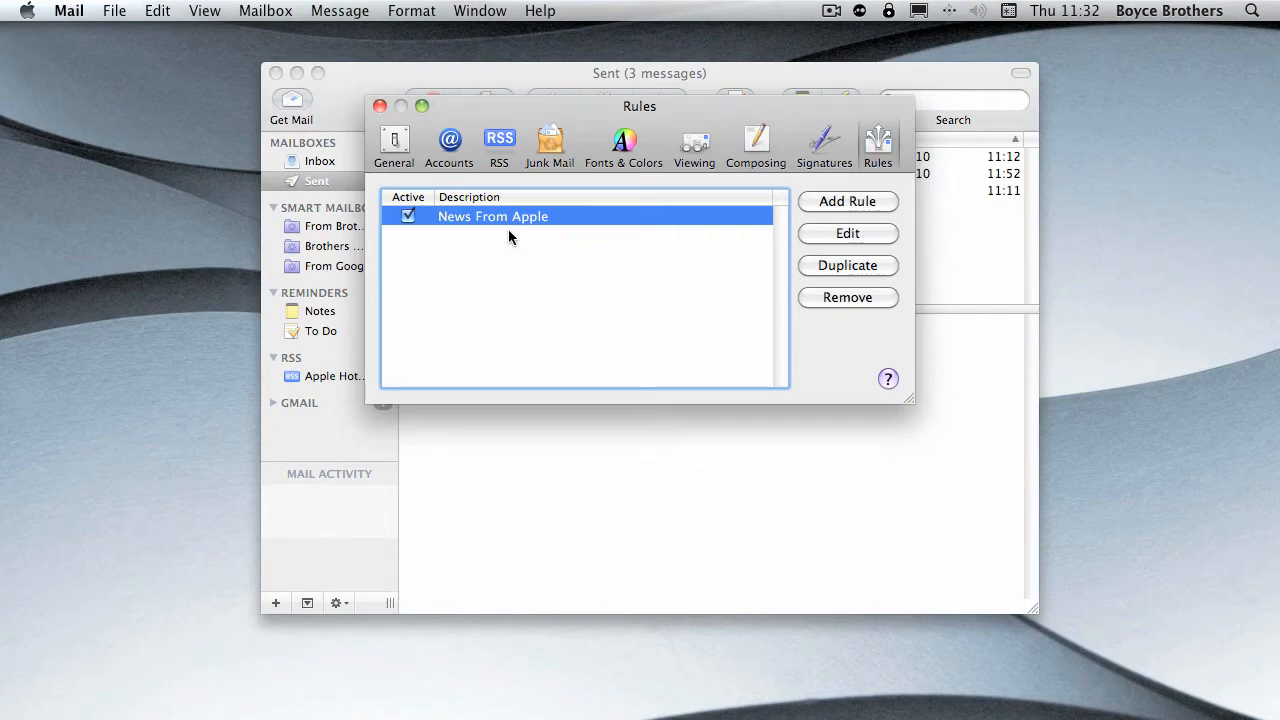
click(866, 234)
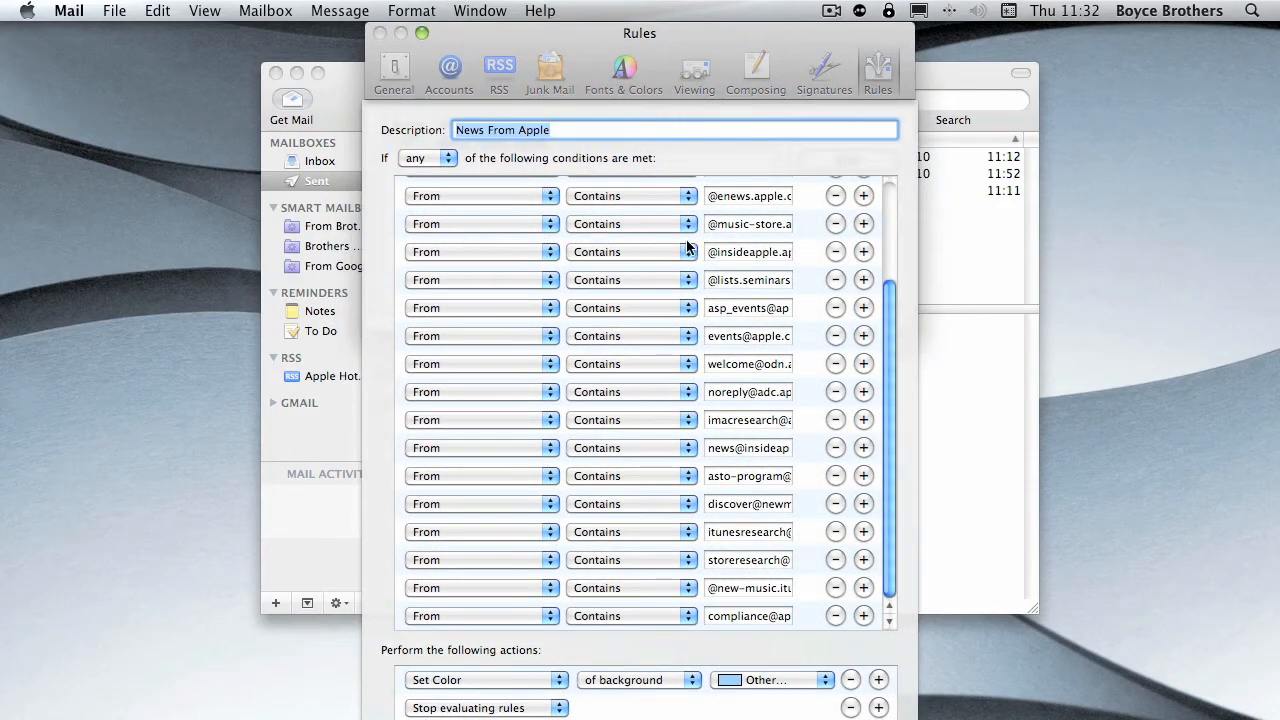
drag(887, 317, 889, 218)
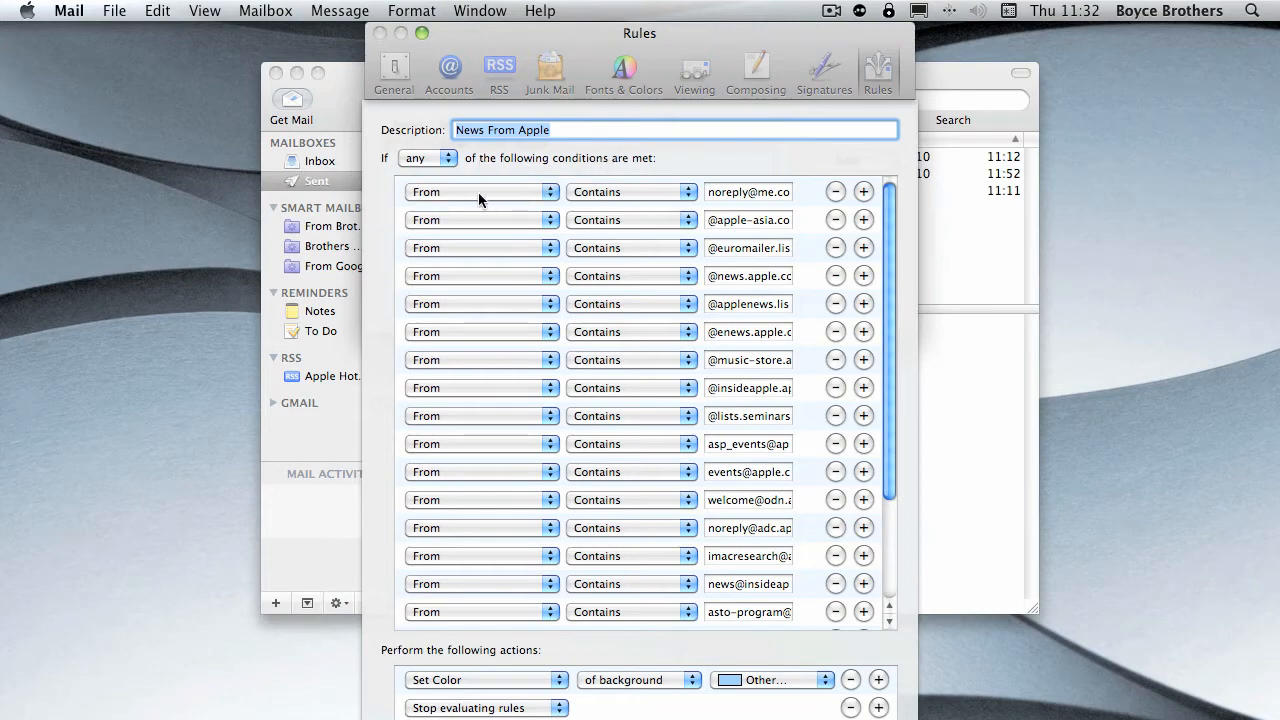
scroll(737, 295, down, 4)
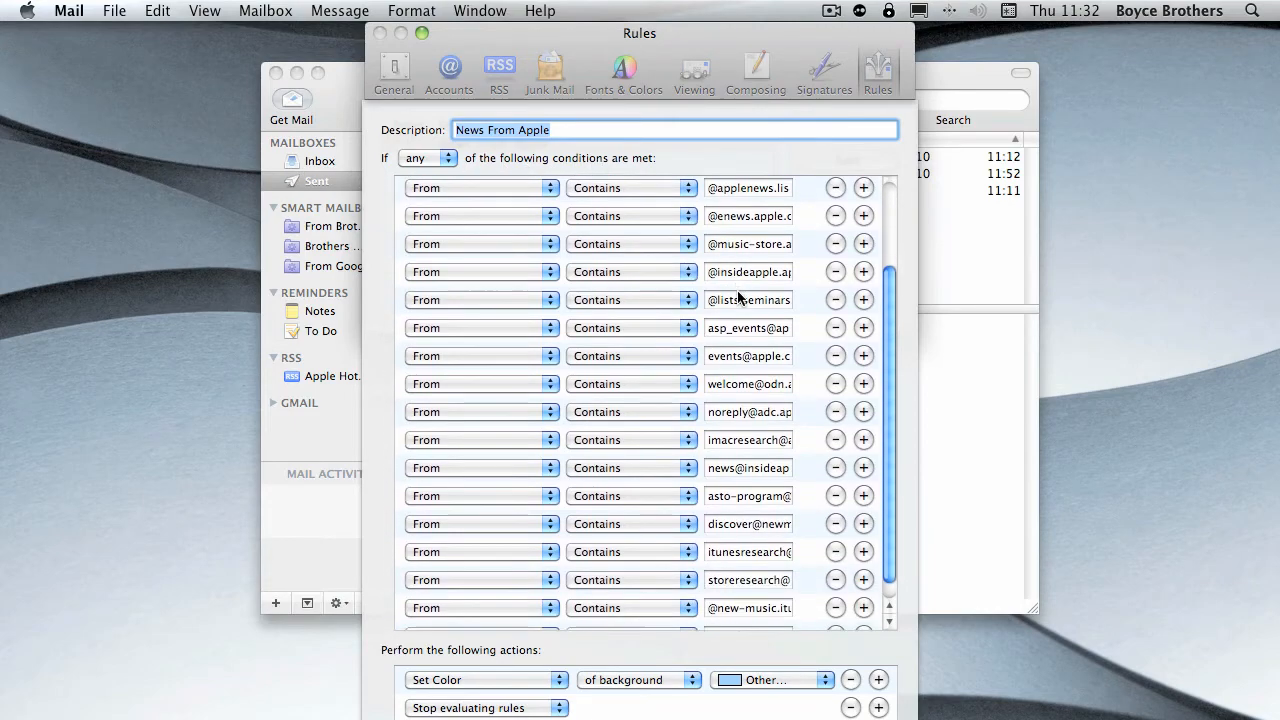
scroll(740, 298, down, 1)
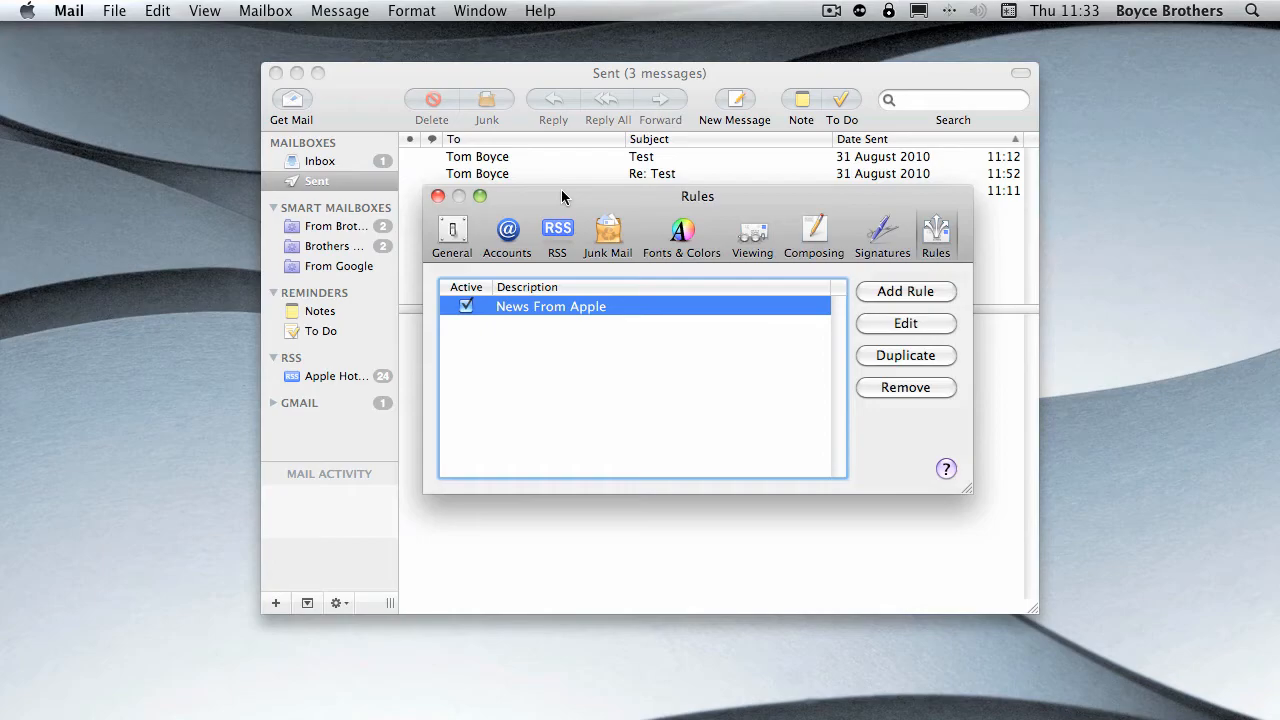
- Add a rule described as "Google Mail" with the condition From Contains "google"
click(900, 292)
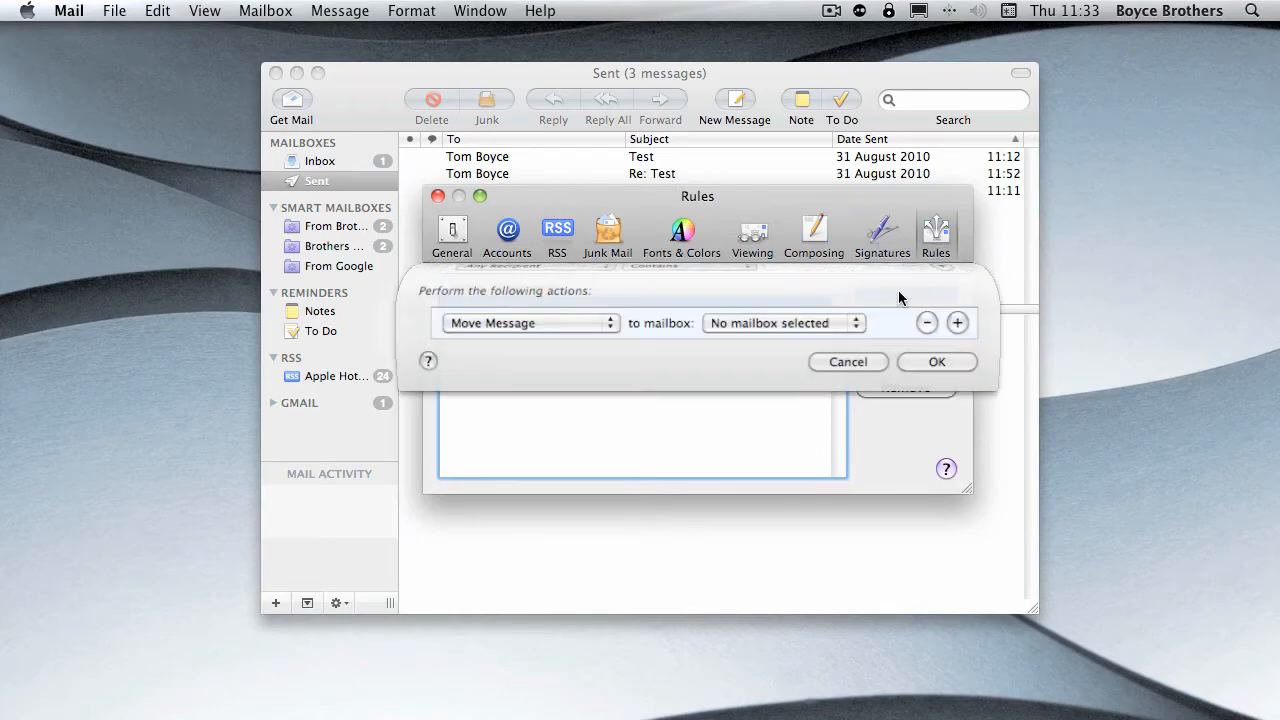
click(515, 353)
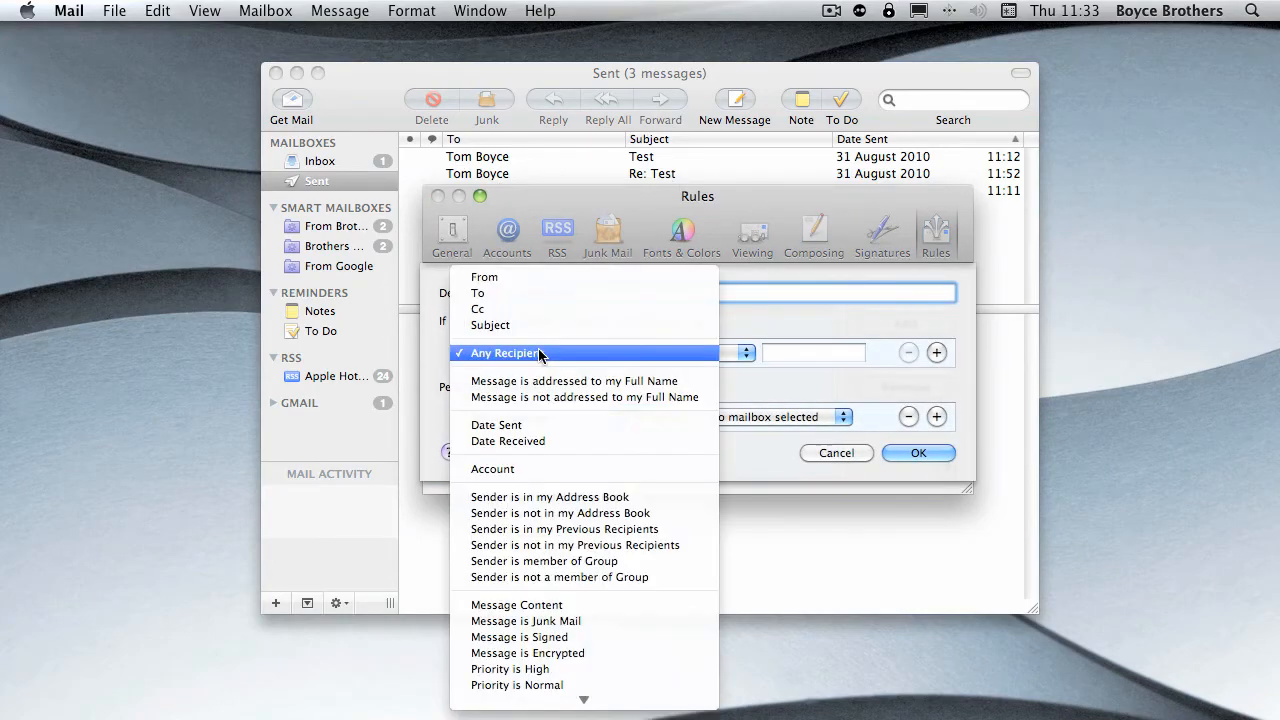
click(497, 276)
click(844, 358)
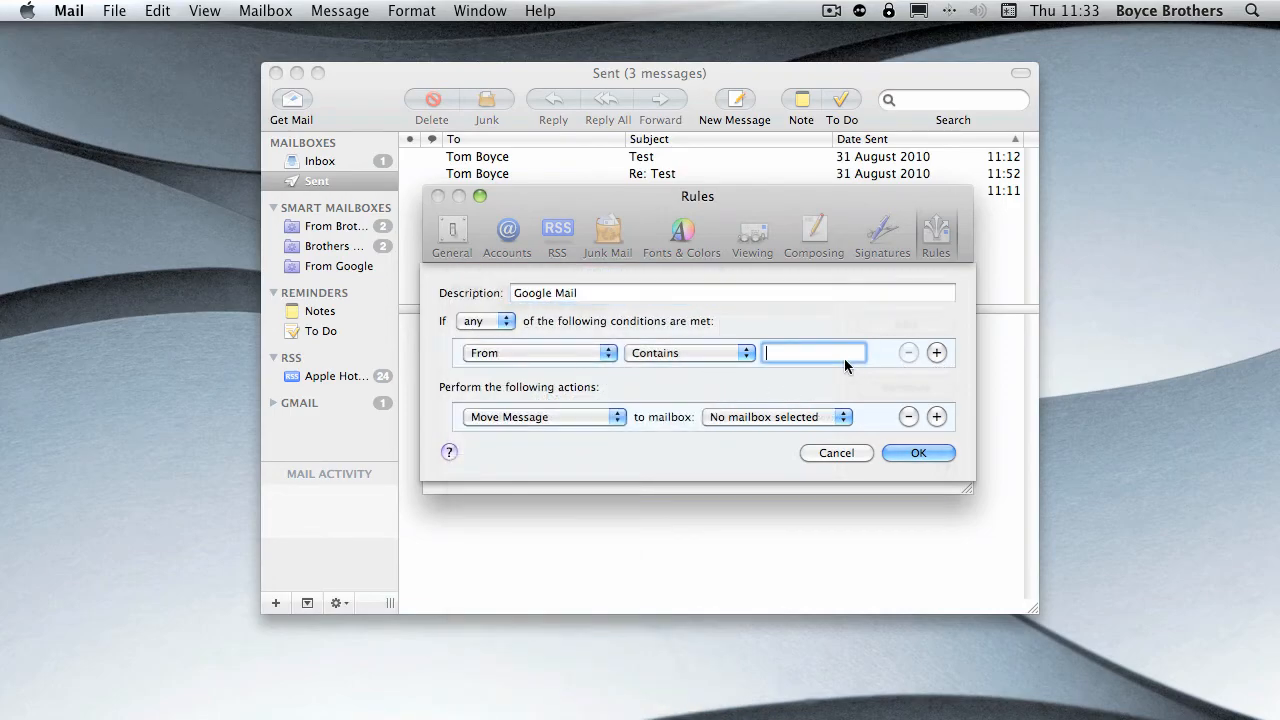
text(google)
- Look through the destination mailboxes for the Google Mail rule, and set its action to Mark as Flagged
click(793, 418)
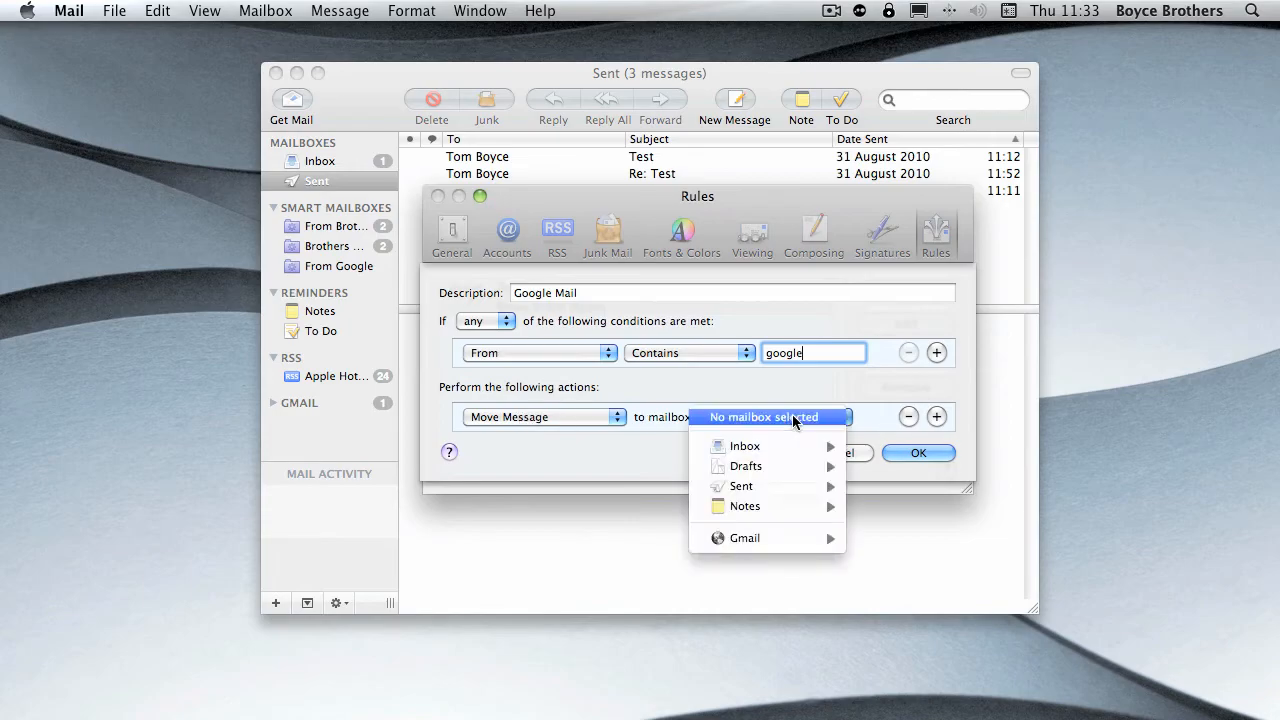
mouse_move(771, 447)
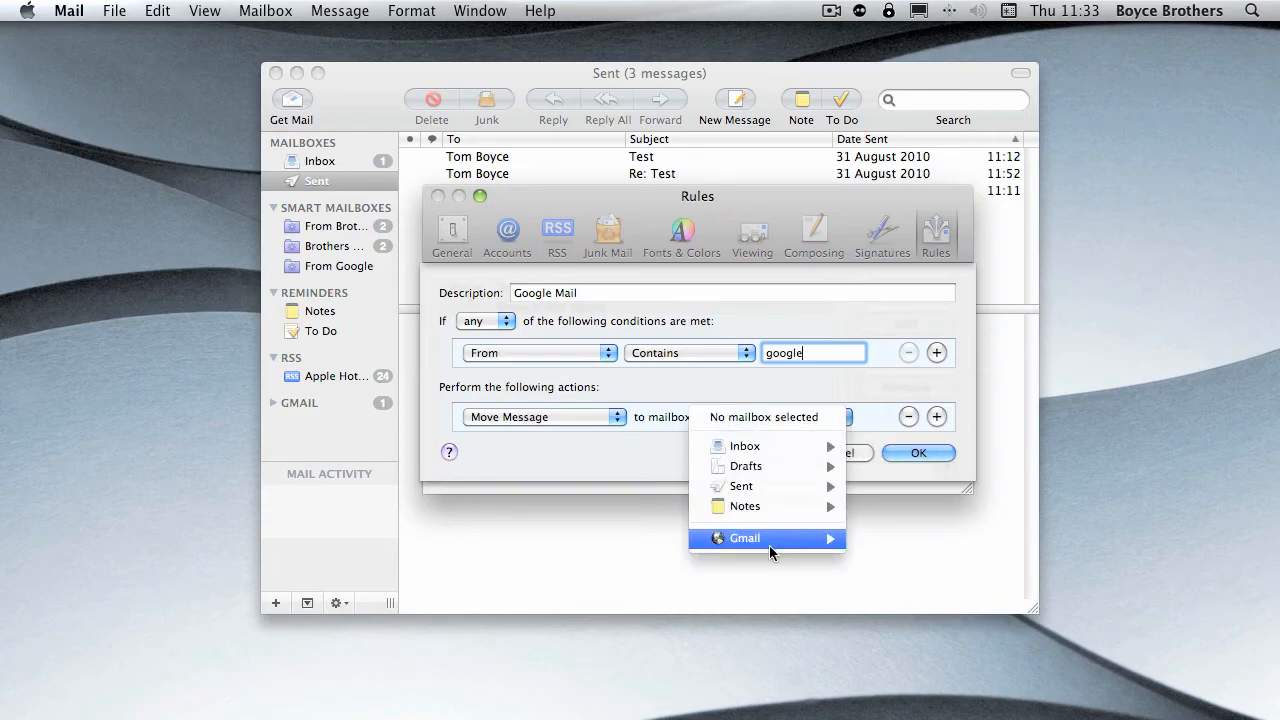
click(588, 420)
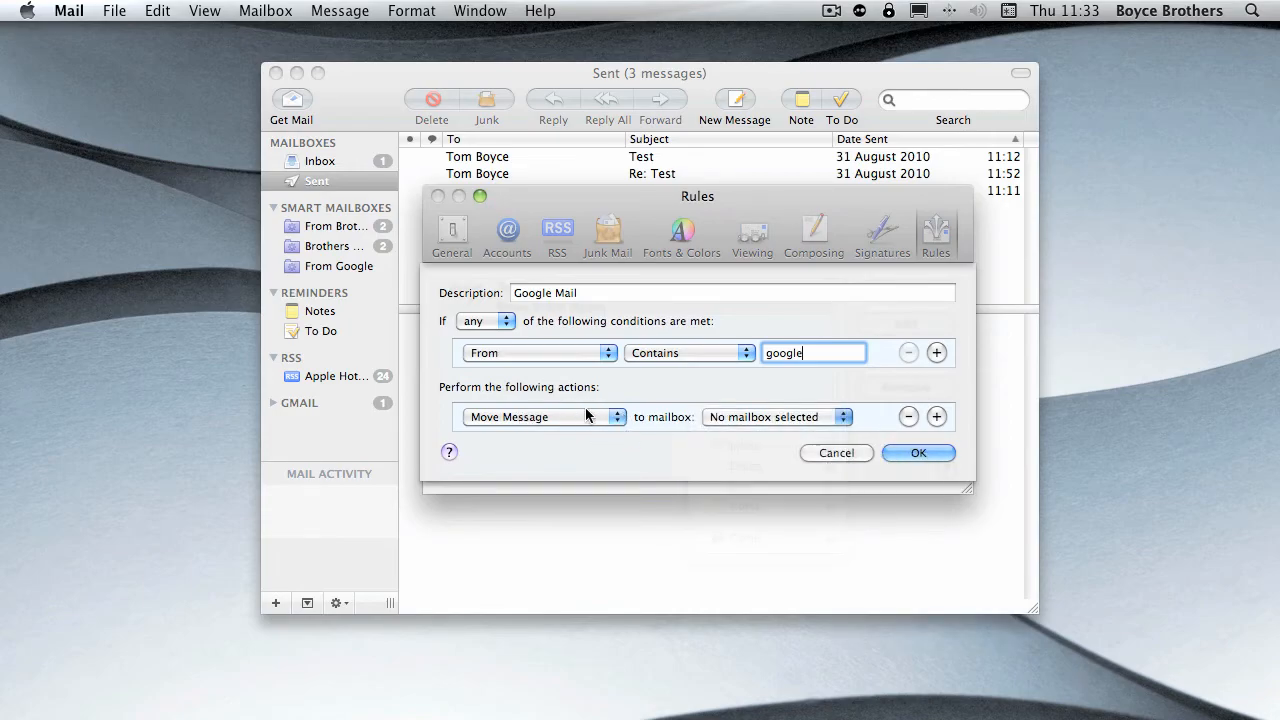
click(579, 412)
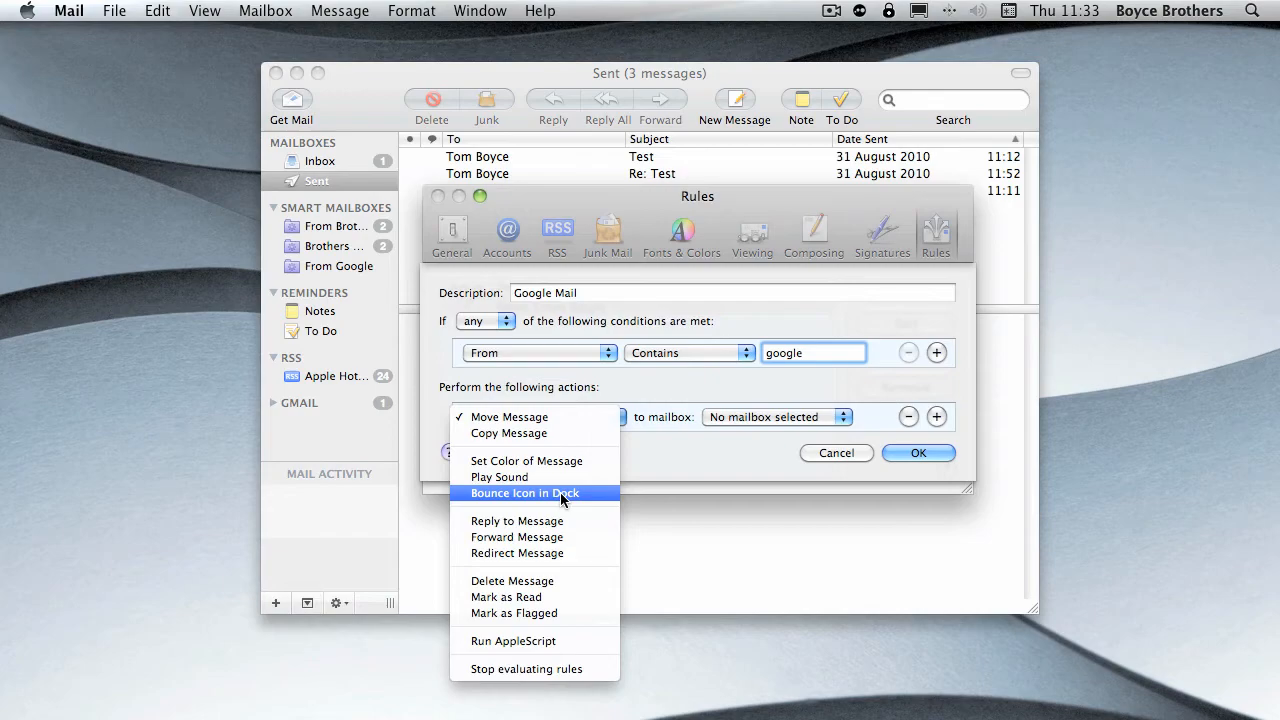
click(541, 613)
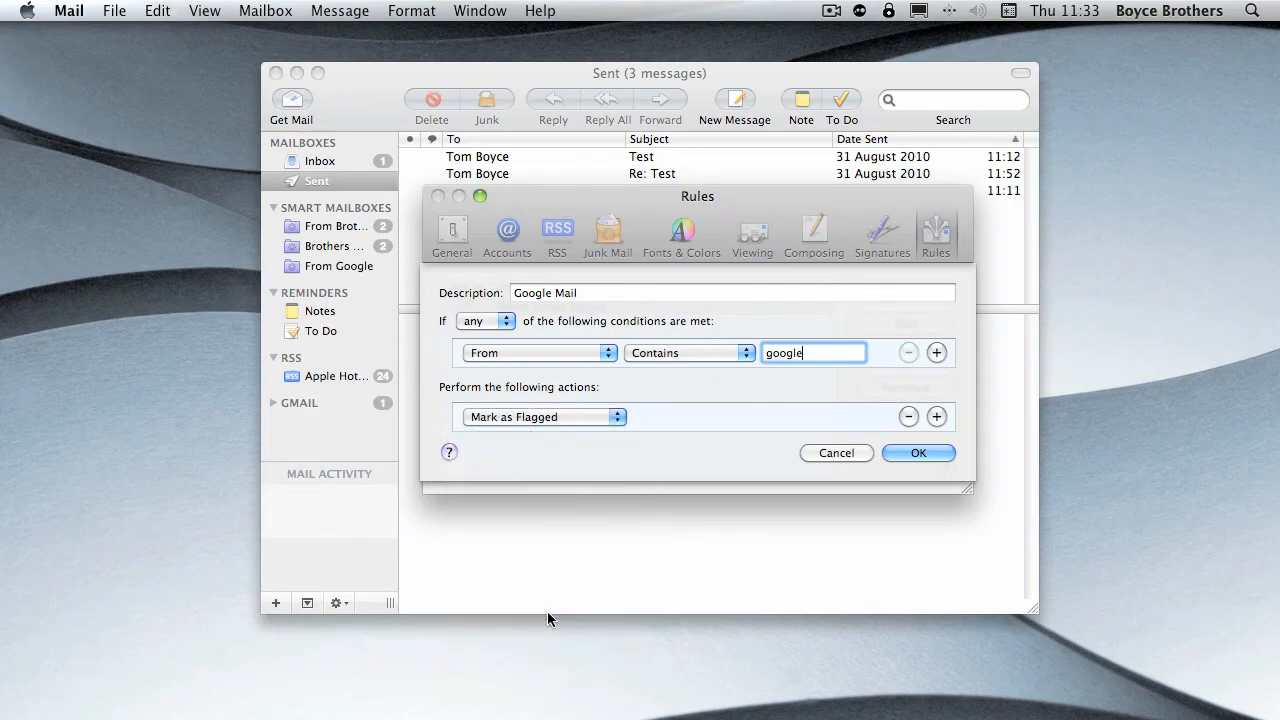
- Add Play Sound and Stop evaluating rules as further actions, and save the rule, applying it to the selected mailboxes
click(936, 416)
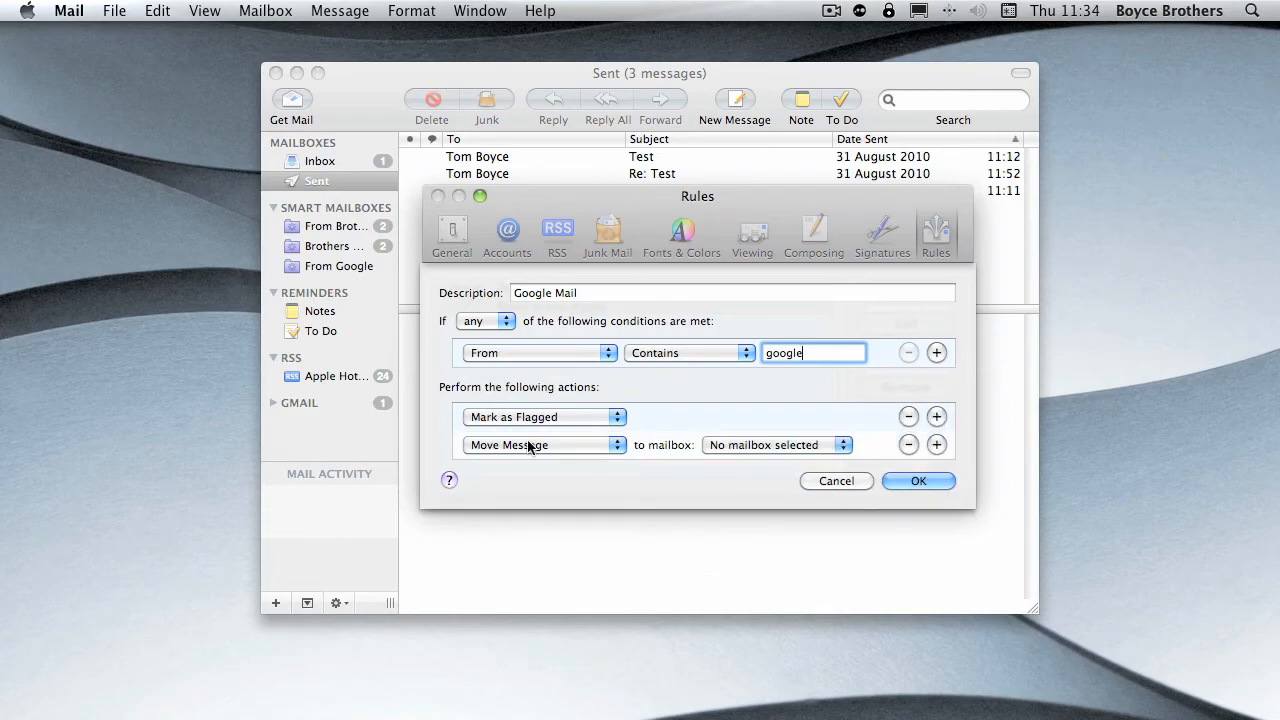
click(510, 445)
click(514, 505)
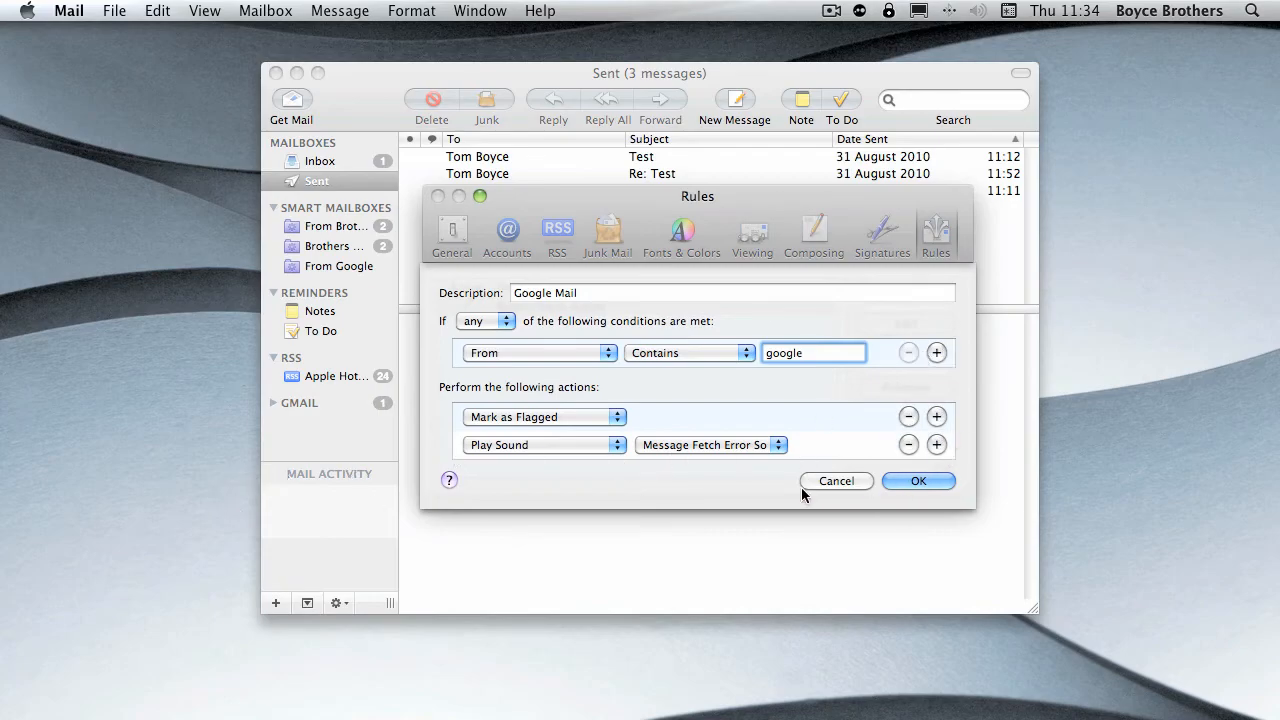
click(936, 444)
click(597, 476)
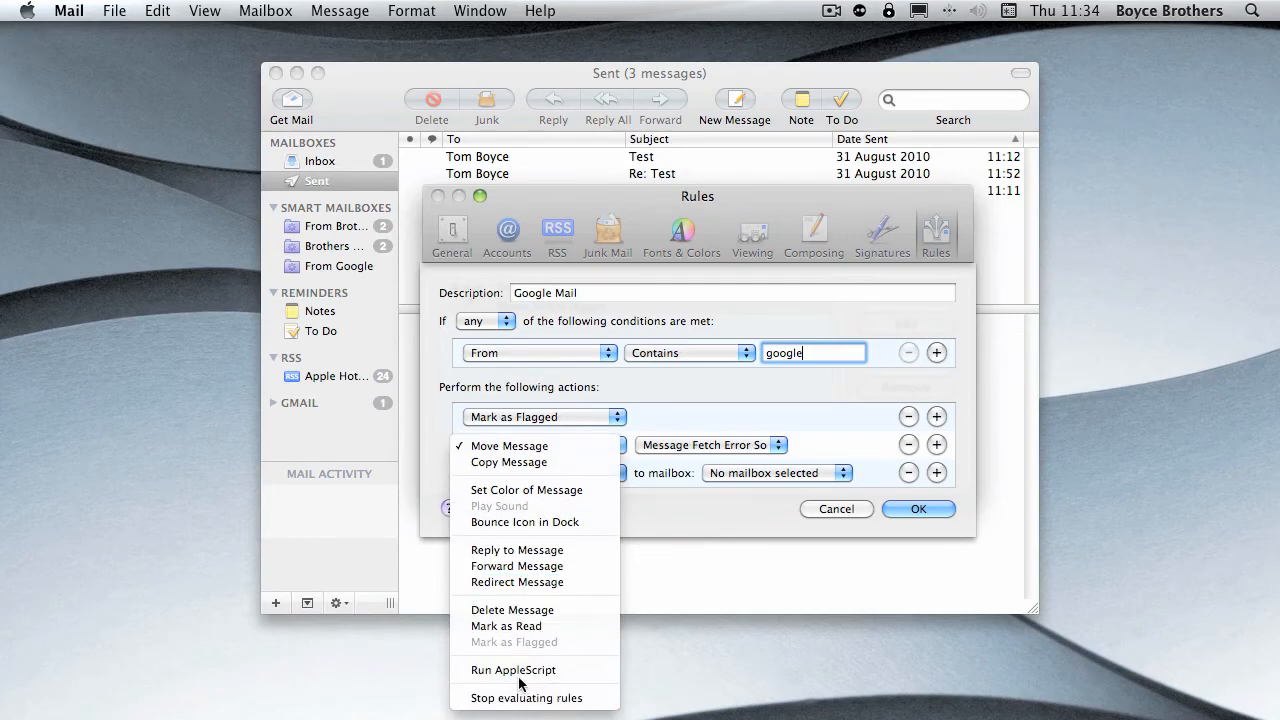
click(522, 698)
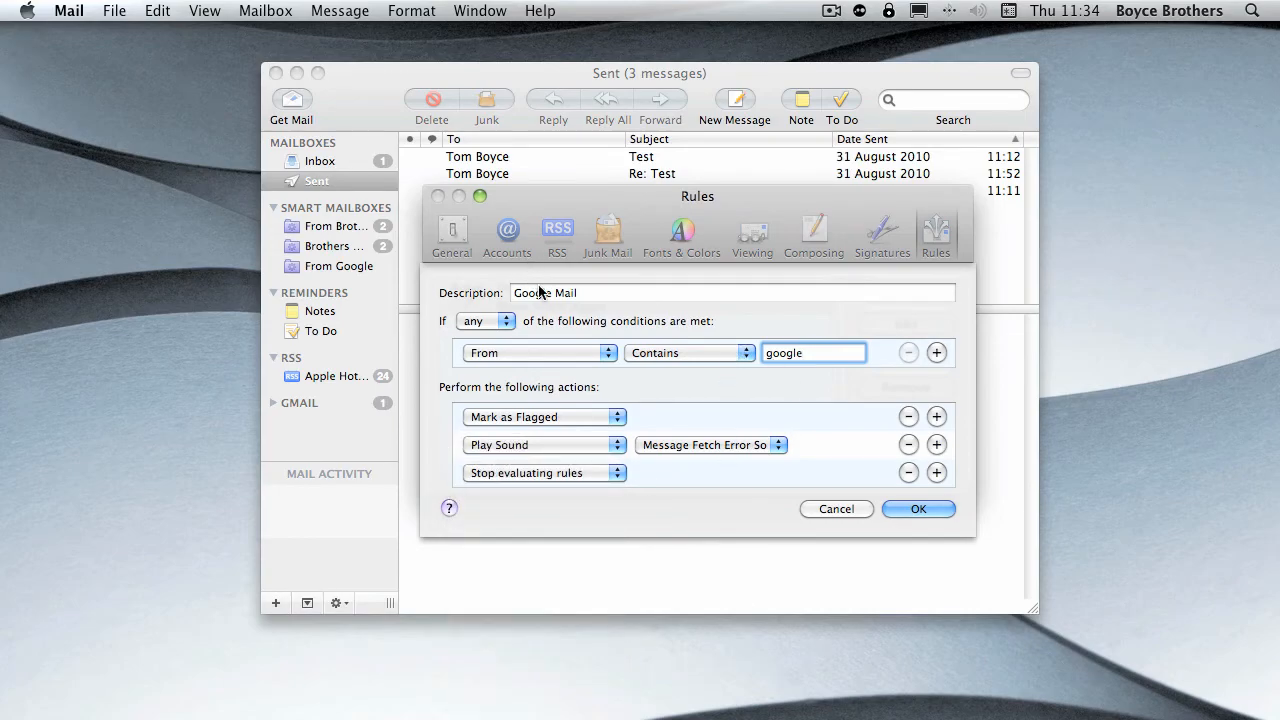
click(922, 508)
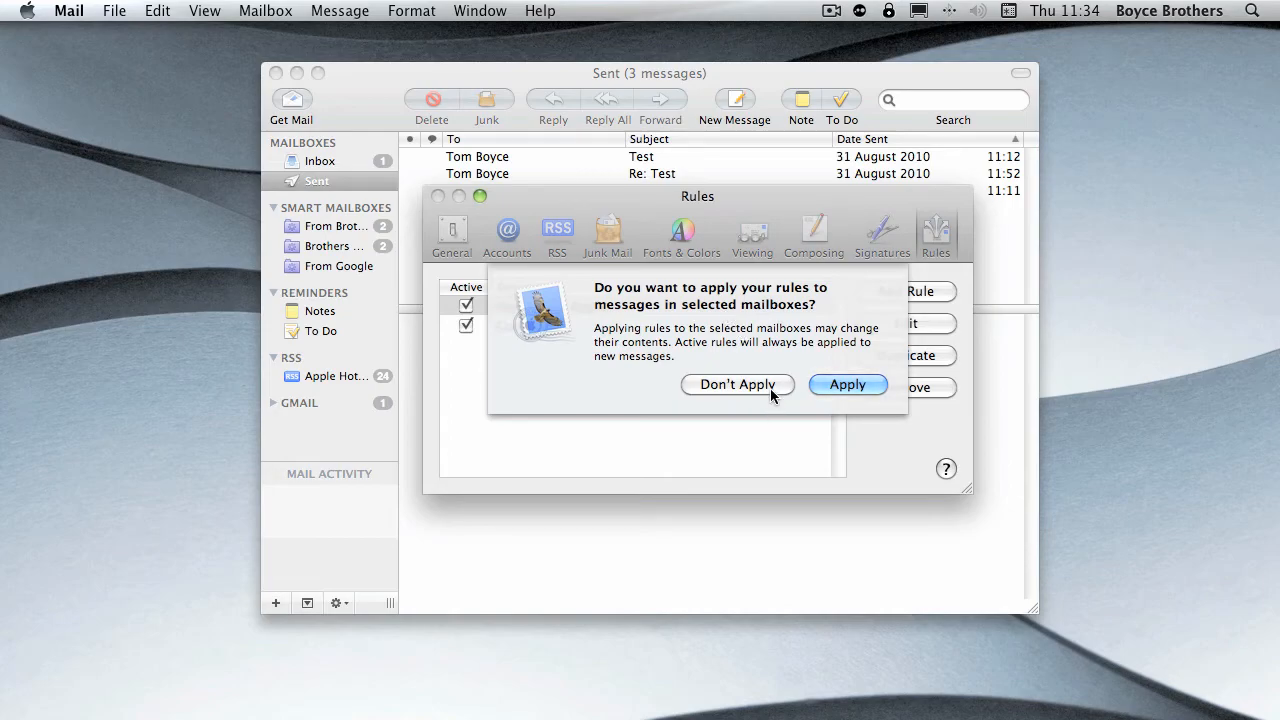
click(827, 386)
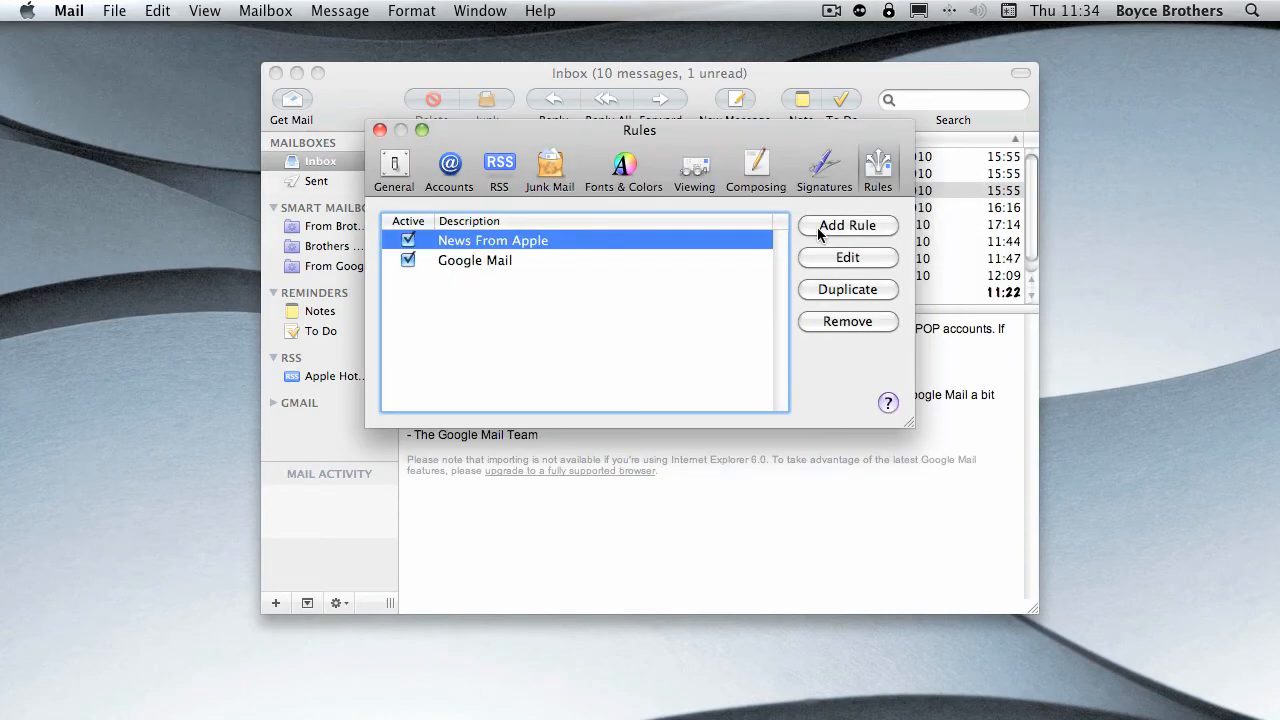
- Duplicate the Google Mail rule and change the copy's description to "From Brother"
click(502, 257)
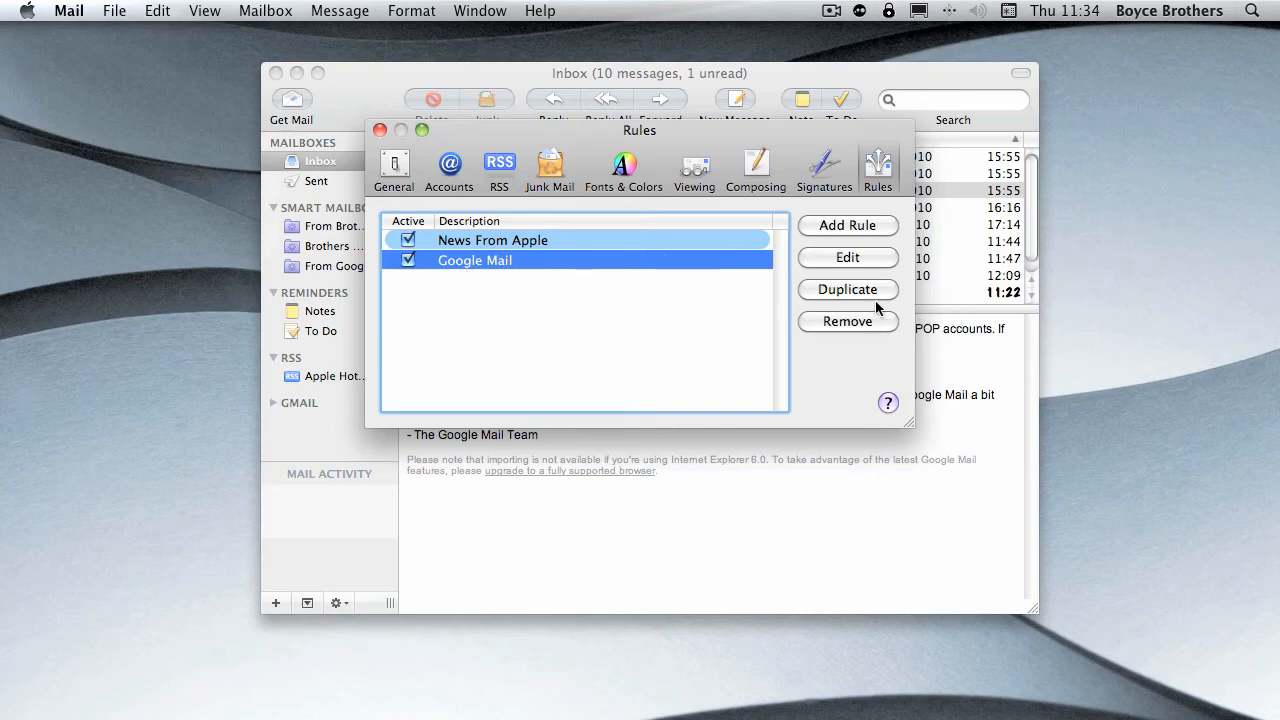
click(850, 292)
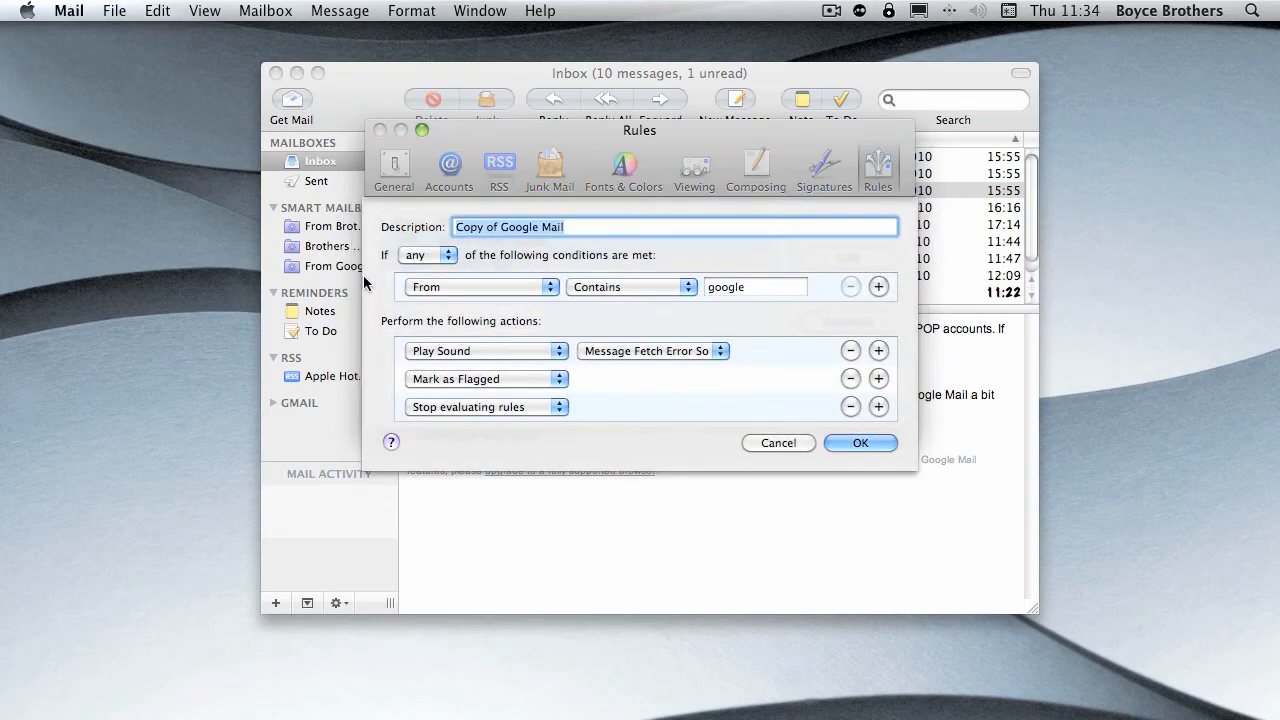
click(602, 228)
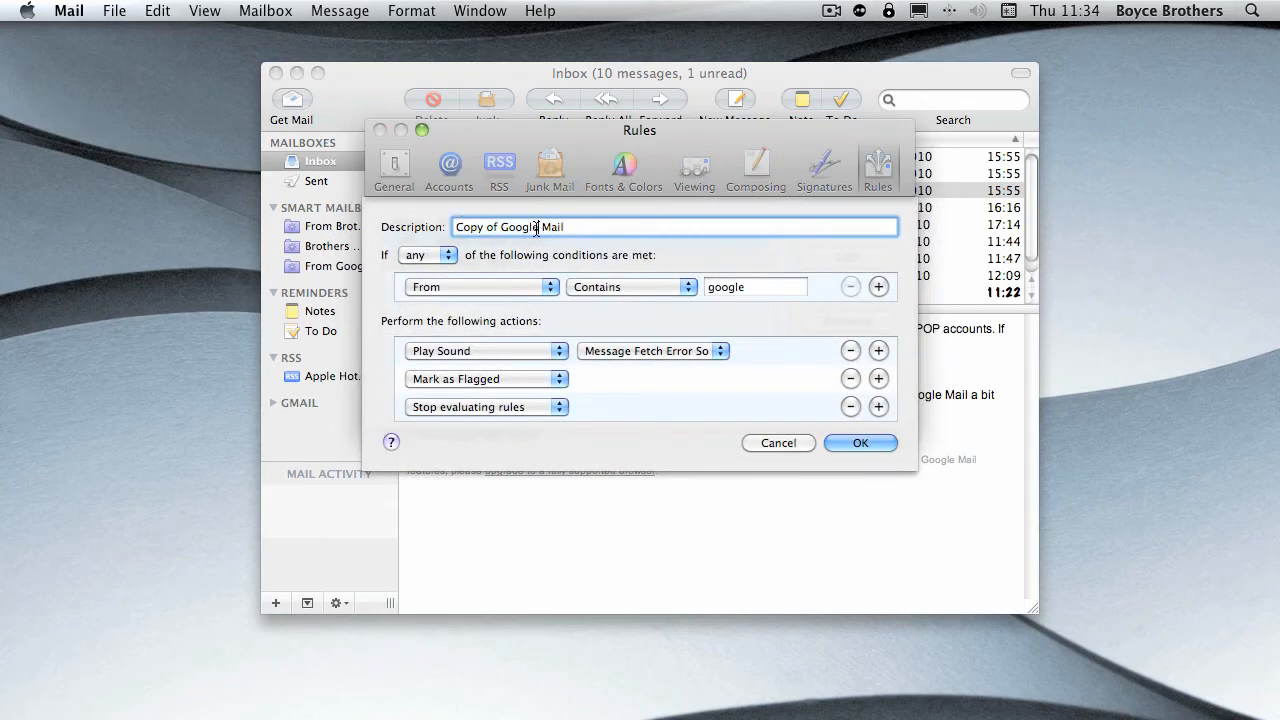
drag(537, 228, 432, 230)
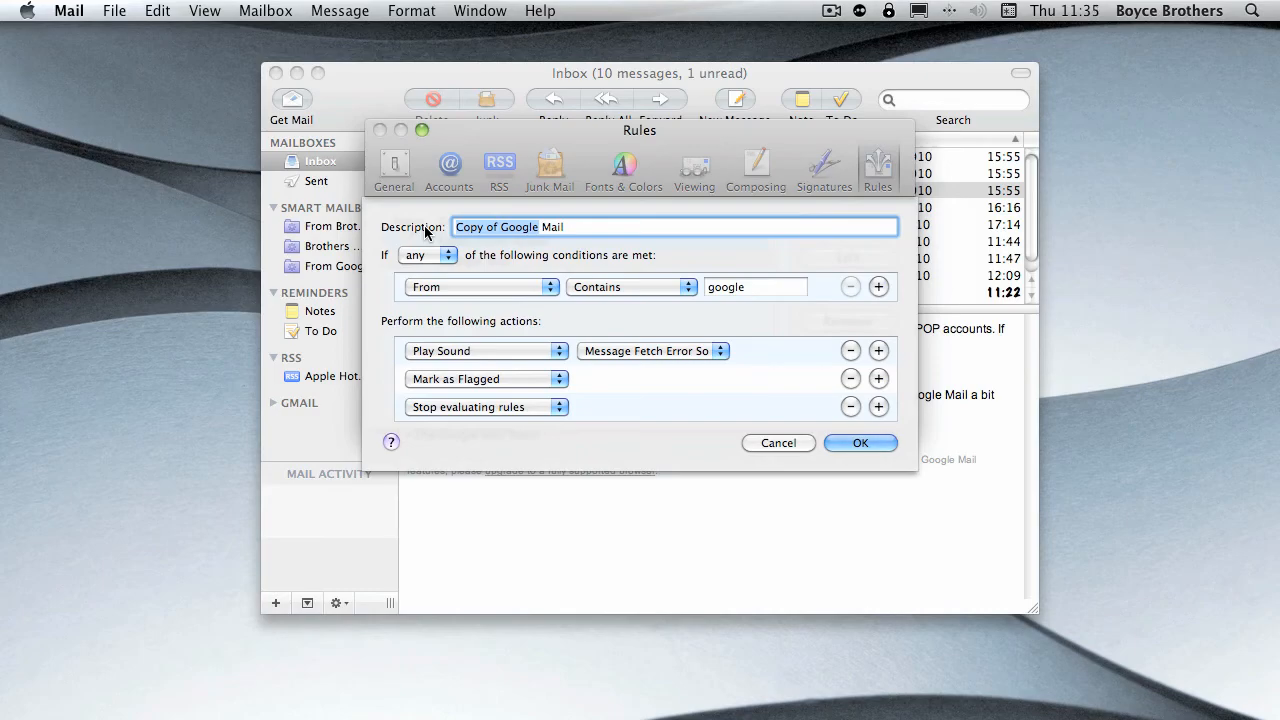
text(From )
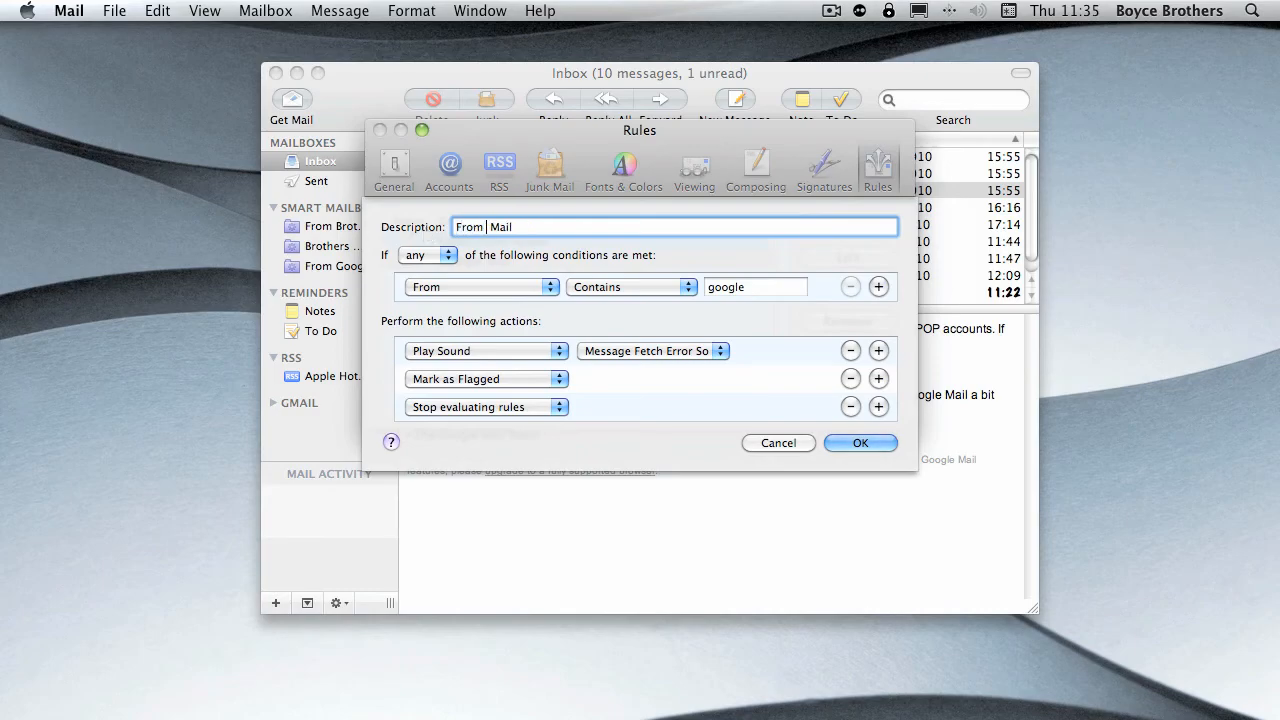
text(Brother)
key(BackSpace)
key(BackSpace)
- Set the copy's From condition to the brother's email address and remove its Stop evaluating rules and Mark as Flagged actions
click(730, 290)
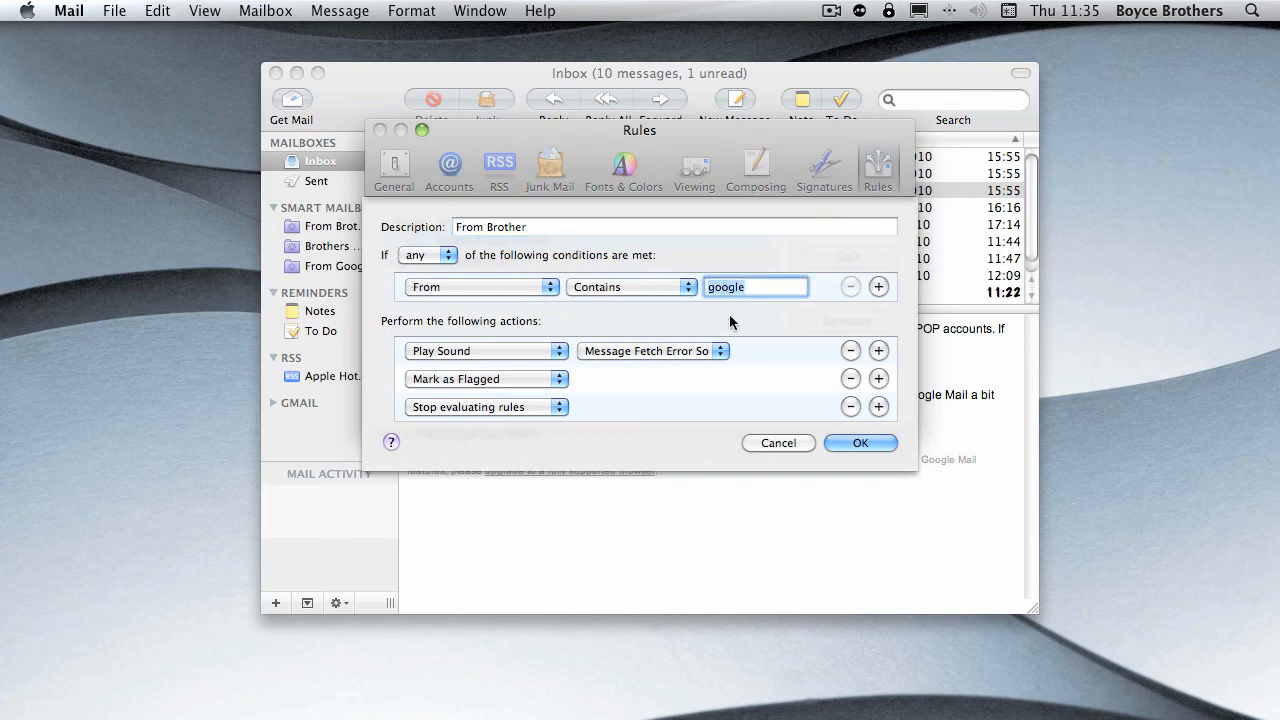
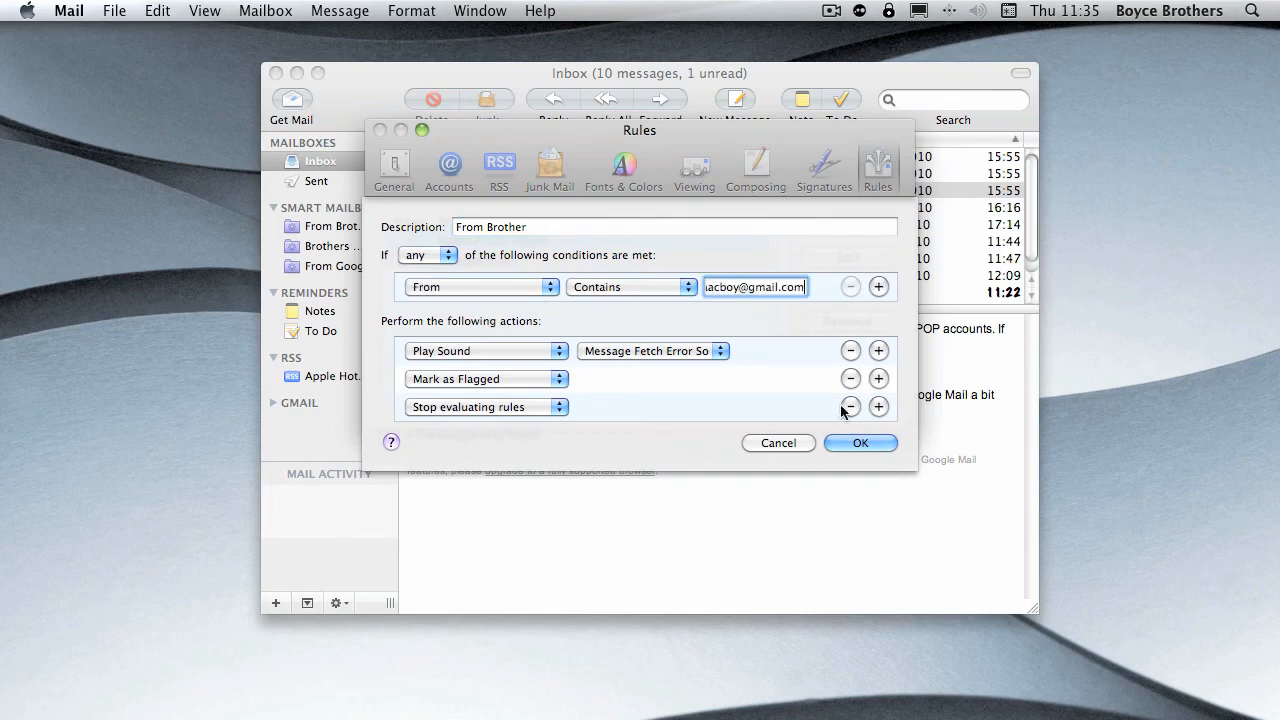
click(850, 406)
click(850, 378)
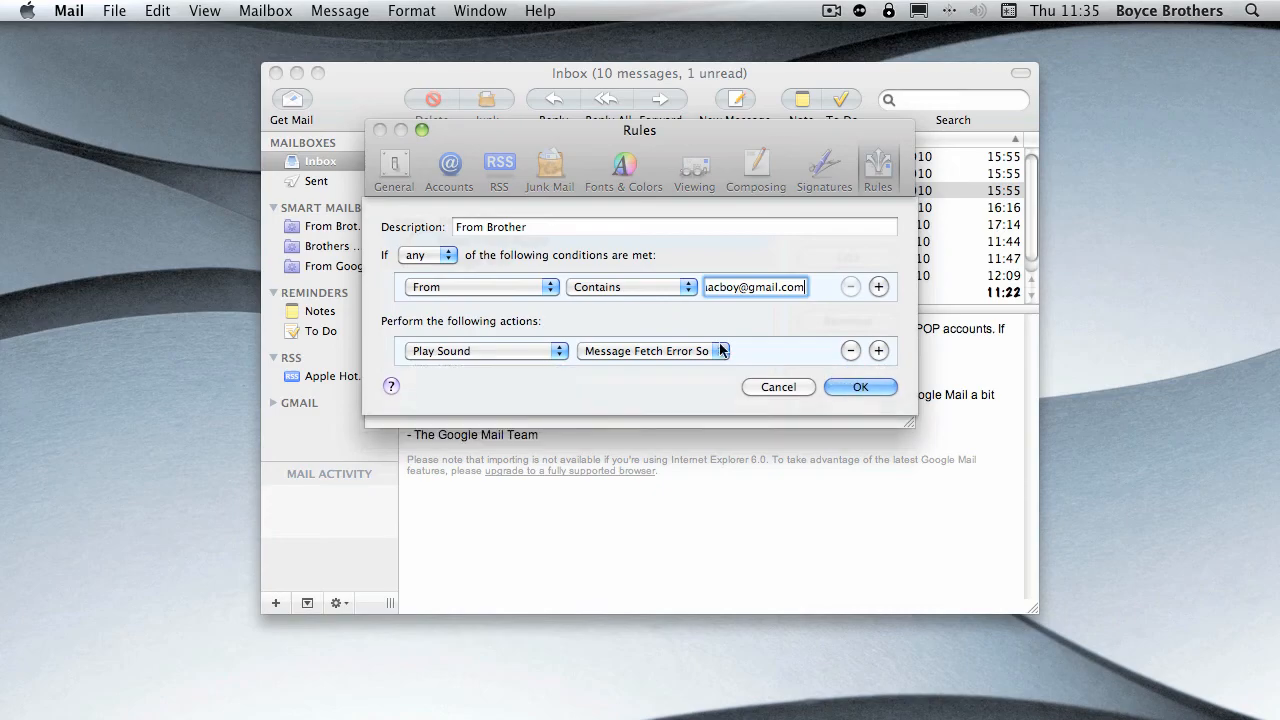
- Set the From Brother rule's sound to Glass and save it, applying the rules to the selected mailboxes
click(646, 351)
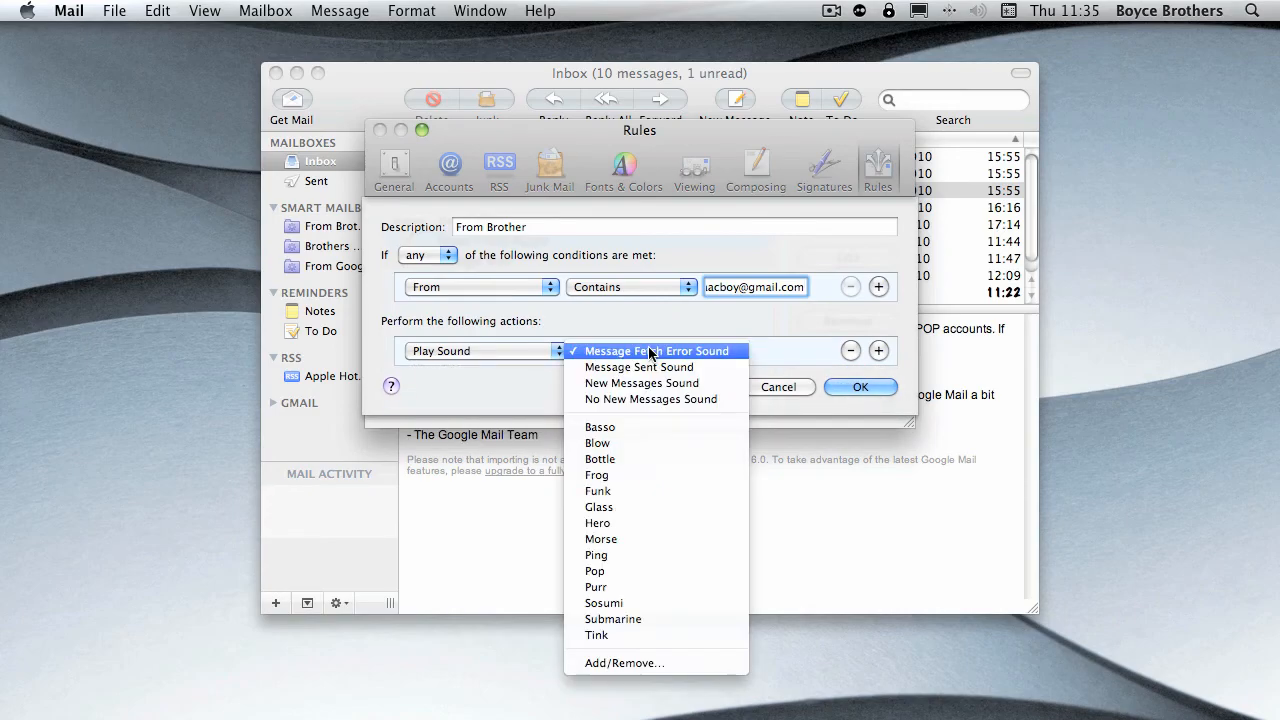
click(605, 507)
click(858, 387)
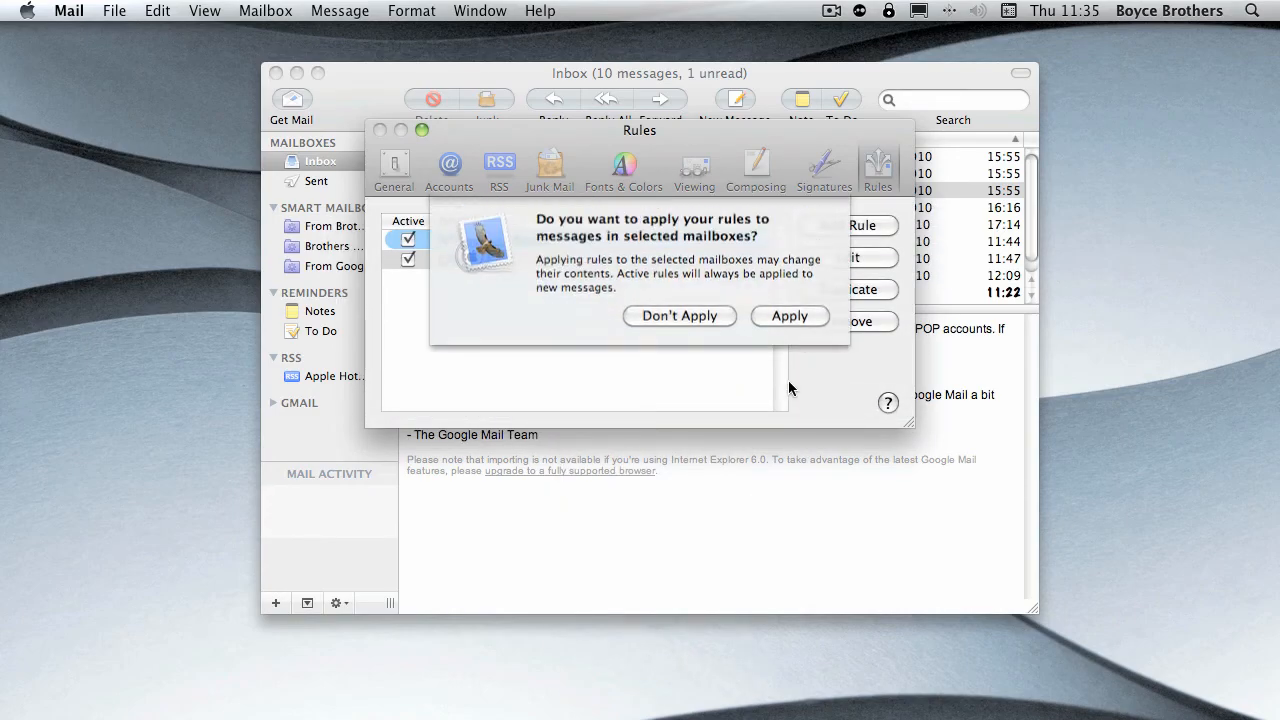
click(790, 316)
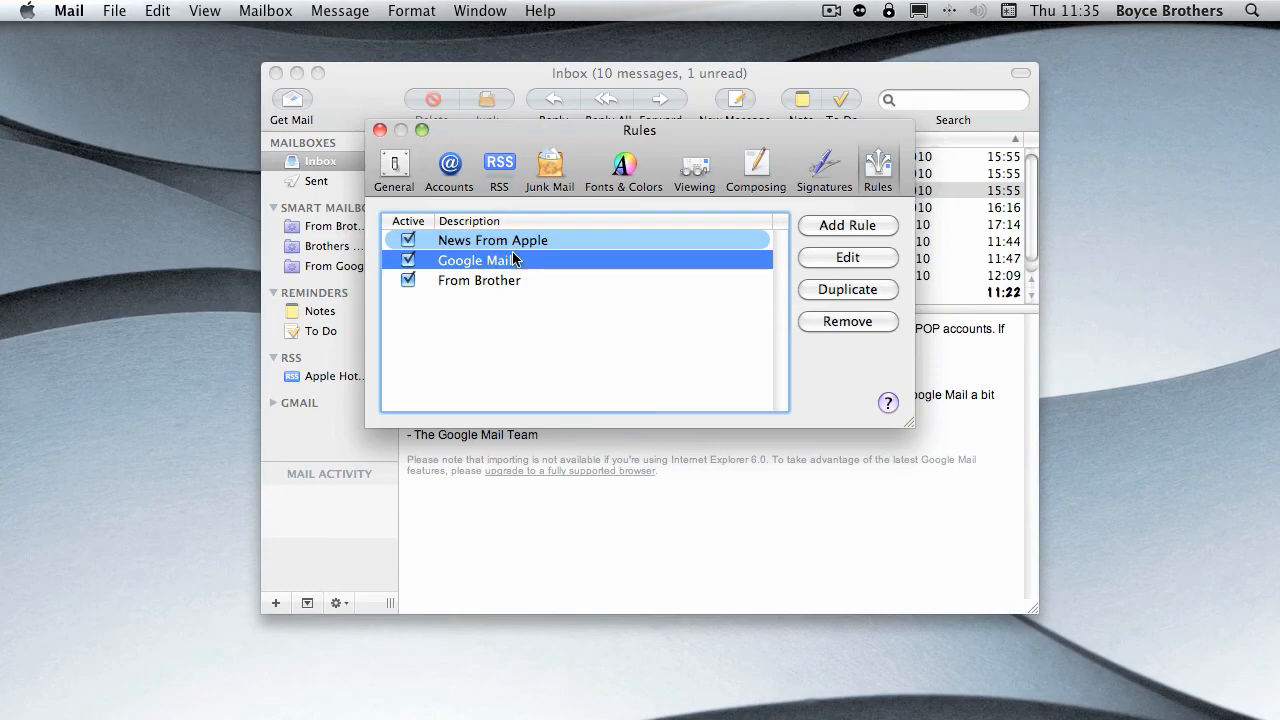
- Remove the Google Mail and From Brother rules, leaving only News From Apple in the list
click(845, 323)
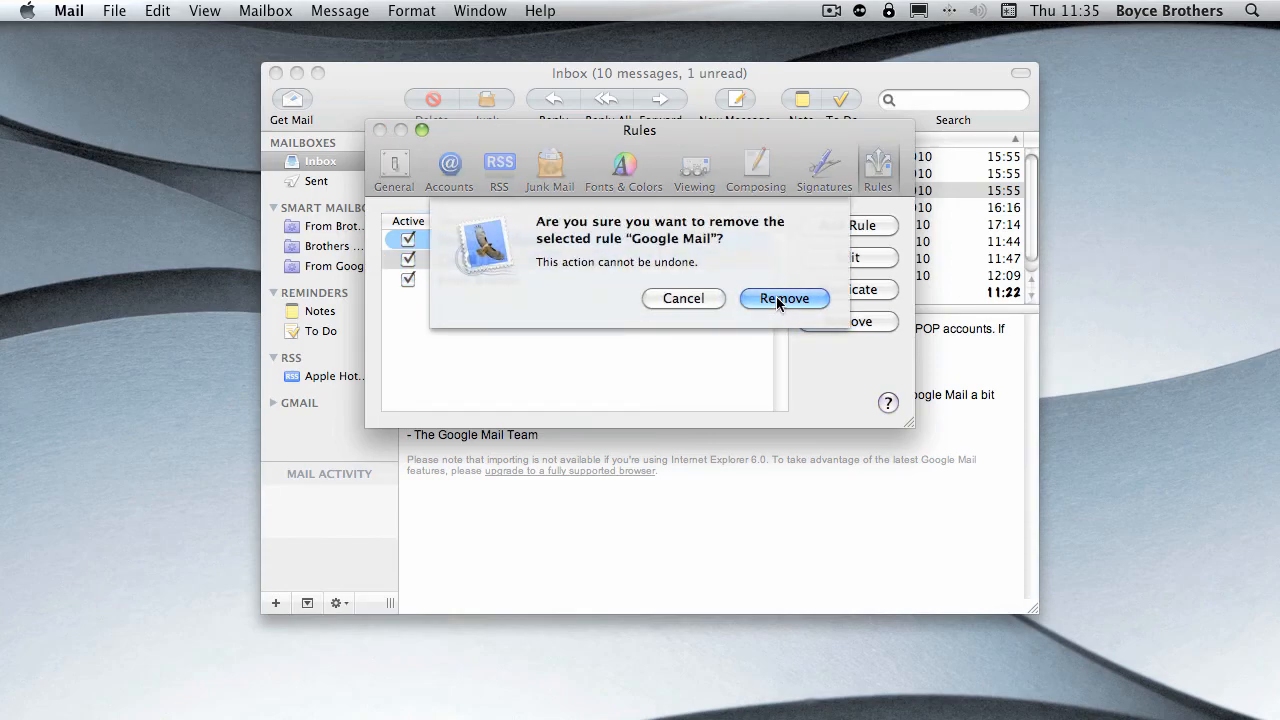
click(768, 299)
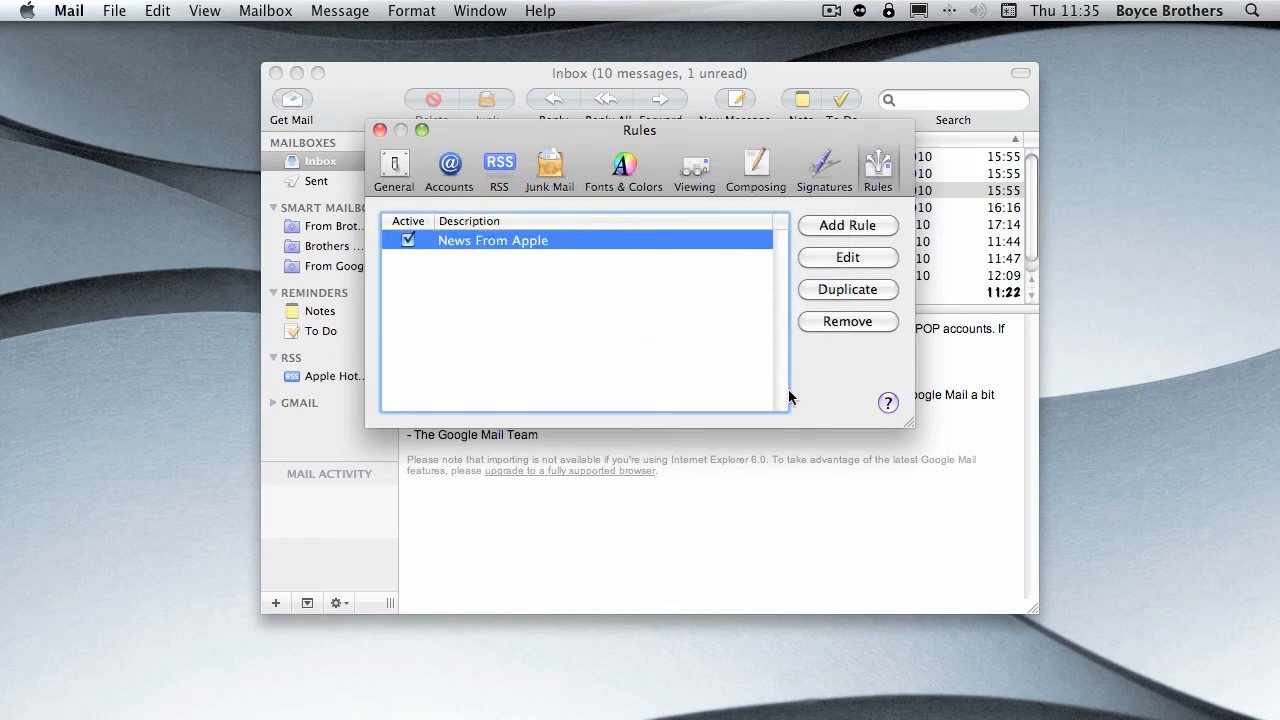